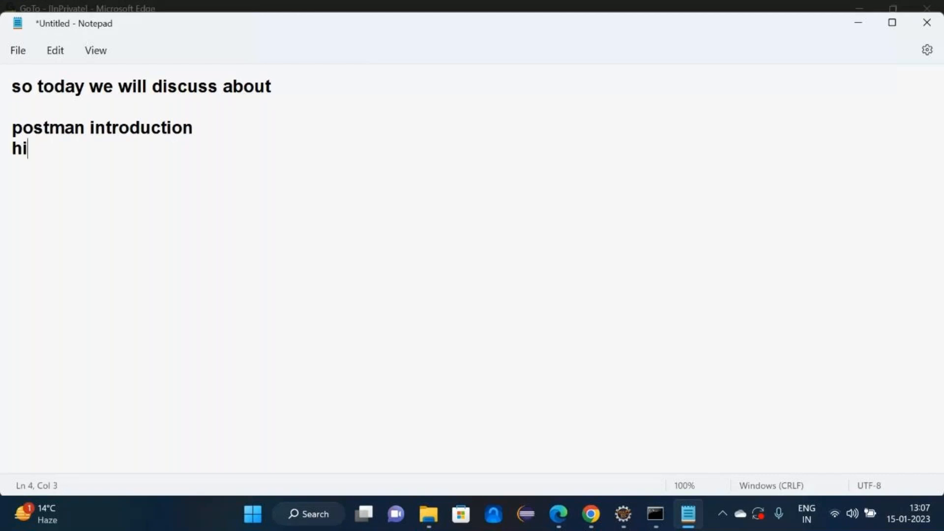
- Note 'hit the apis manually in the postman', a 'what is postman' heading and Postman's testing-tool definition
text(t the apis )
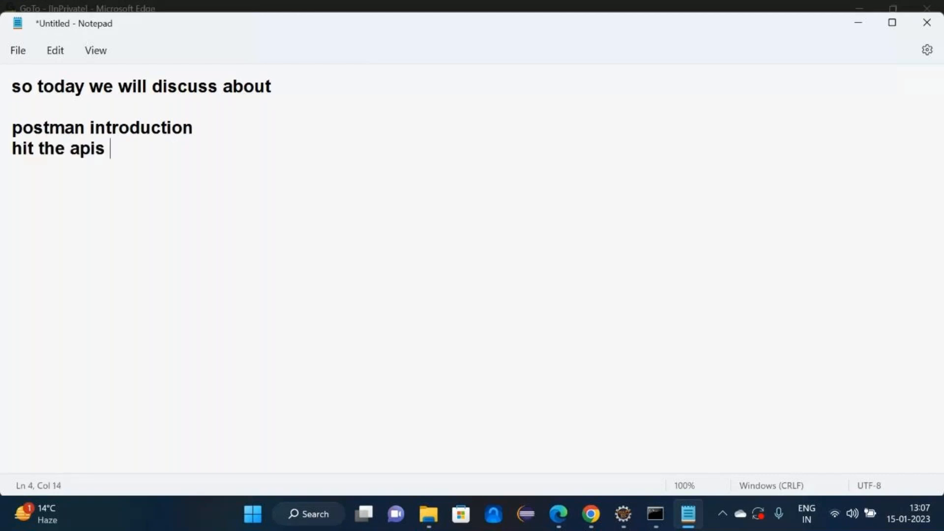
text(manually )
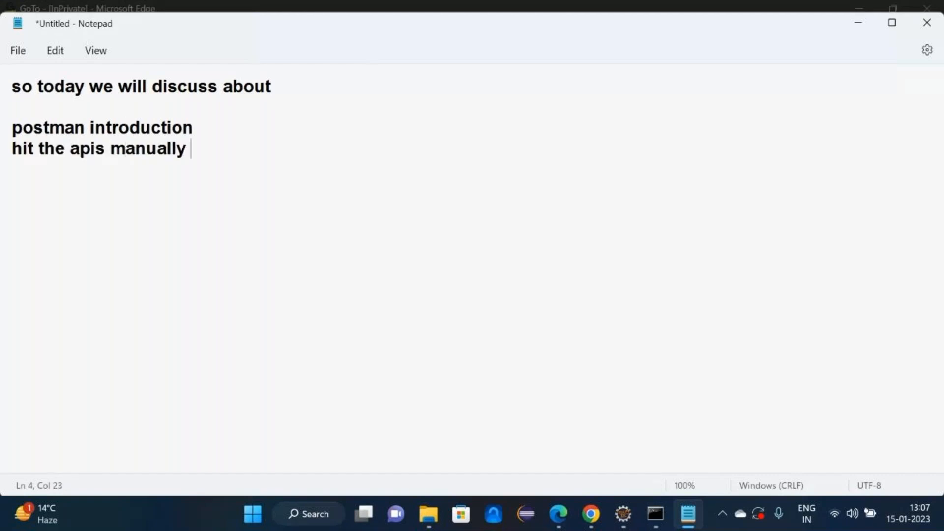
text(in the postman)
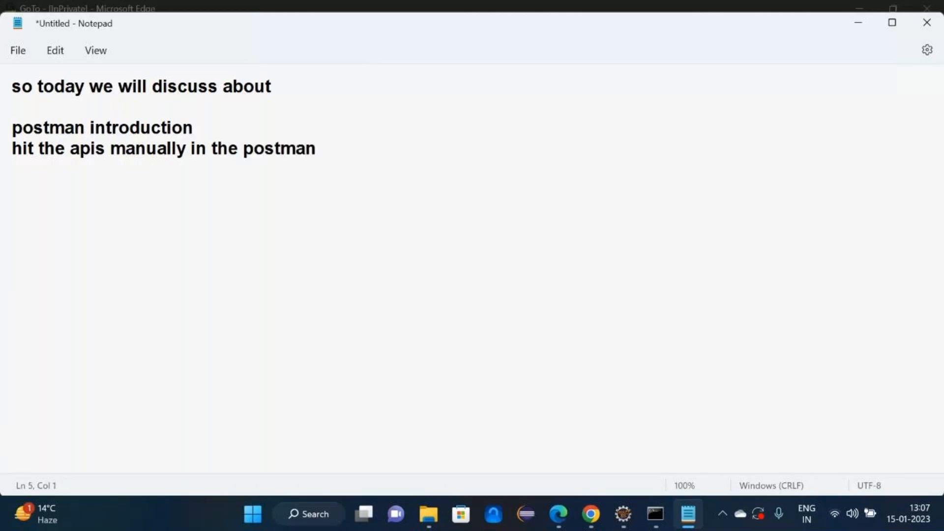
key(Return)
key(Return)
text(what is postman)
key(Return)
text(post)
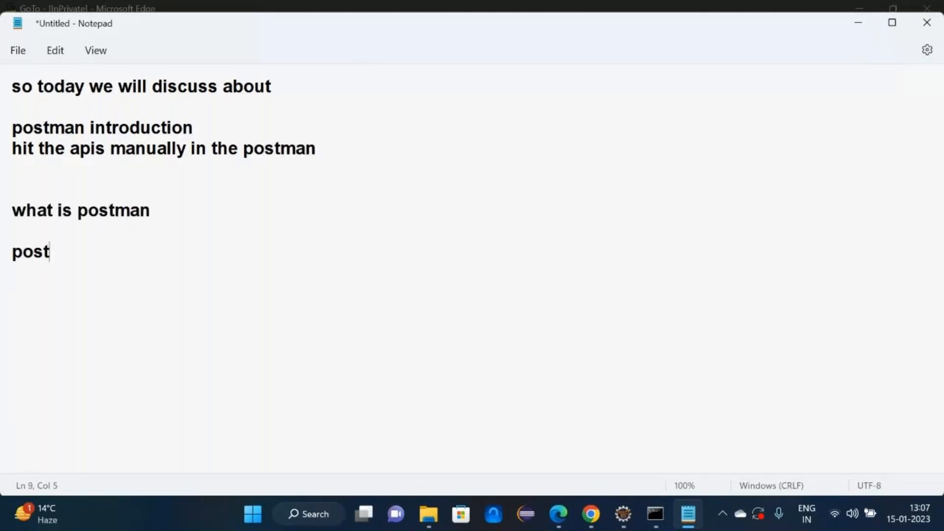
text(man is a )
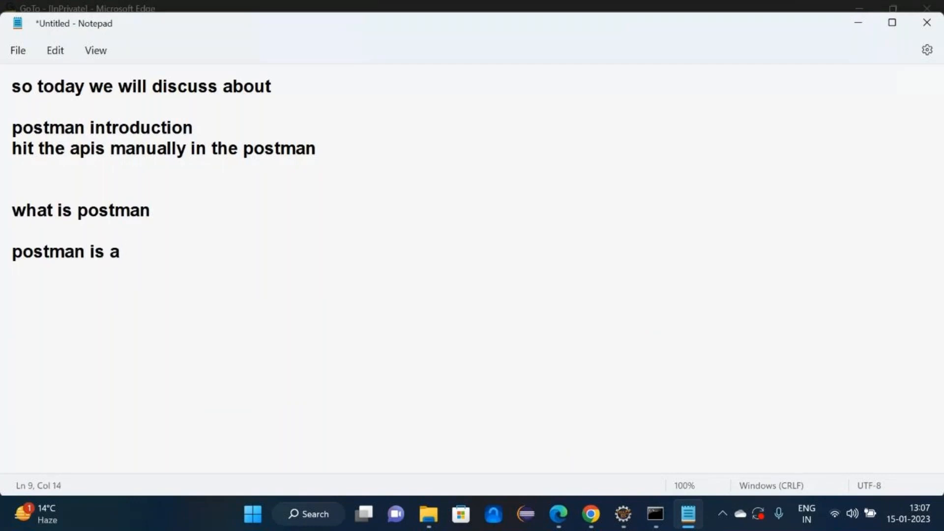
text(api testin)
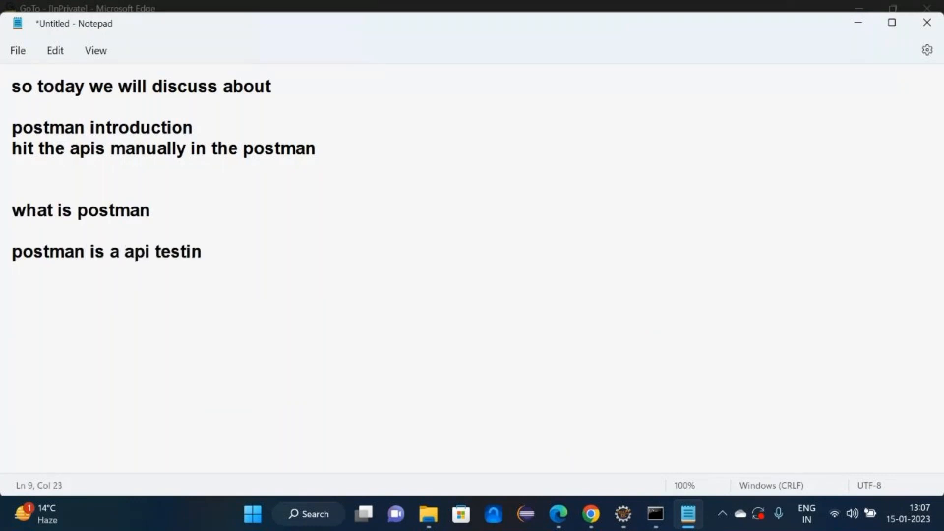
text(g tool)
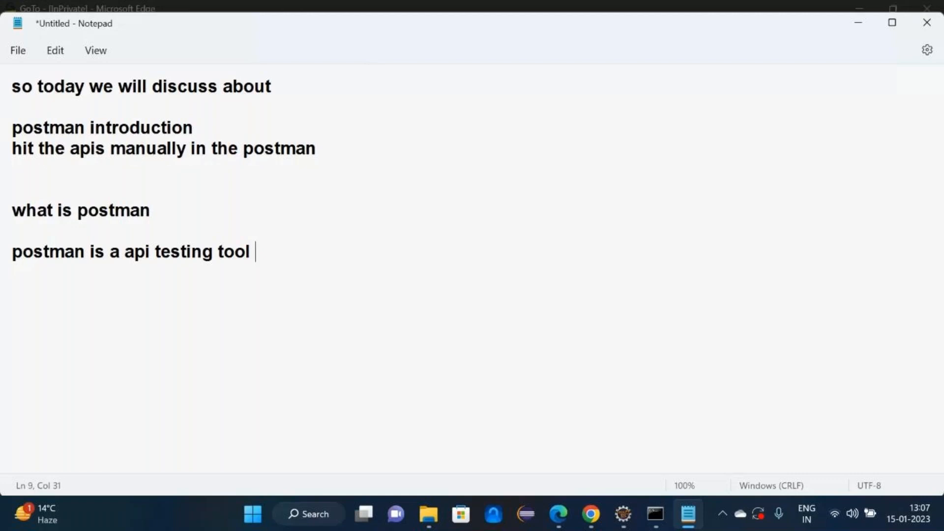
text( for manual and automation.)
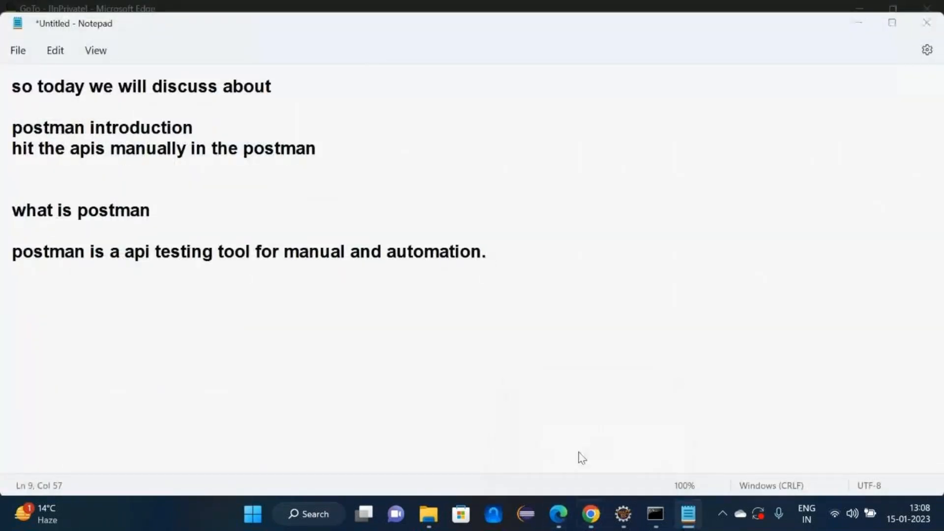
click(591, 514)
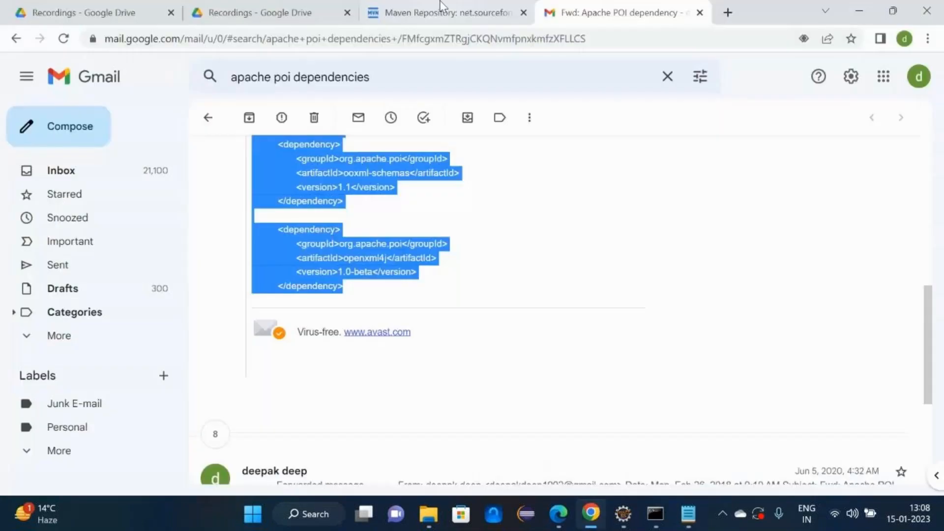
- In a new tab, search Google for 'download postman for windows 64 bit'
click(720, 17)
text(google.com)
key(Return)
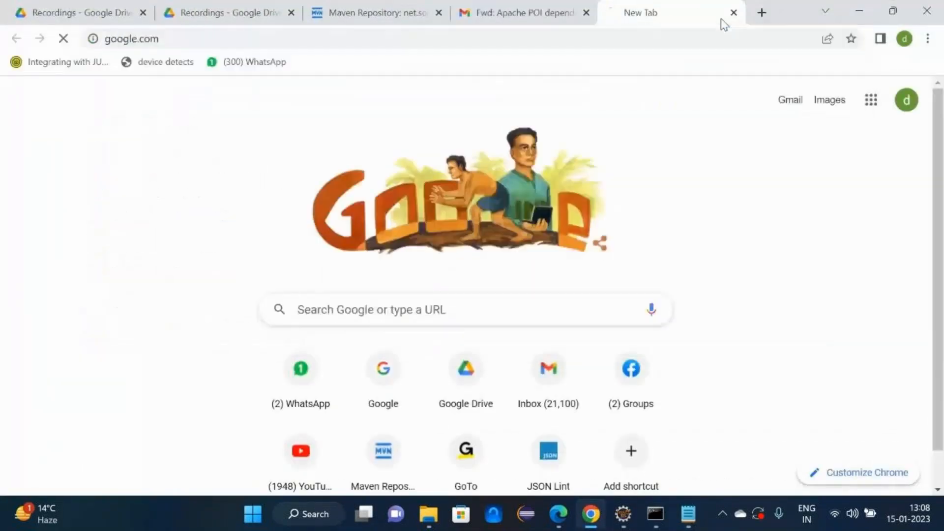
text(download pos)
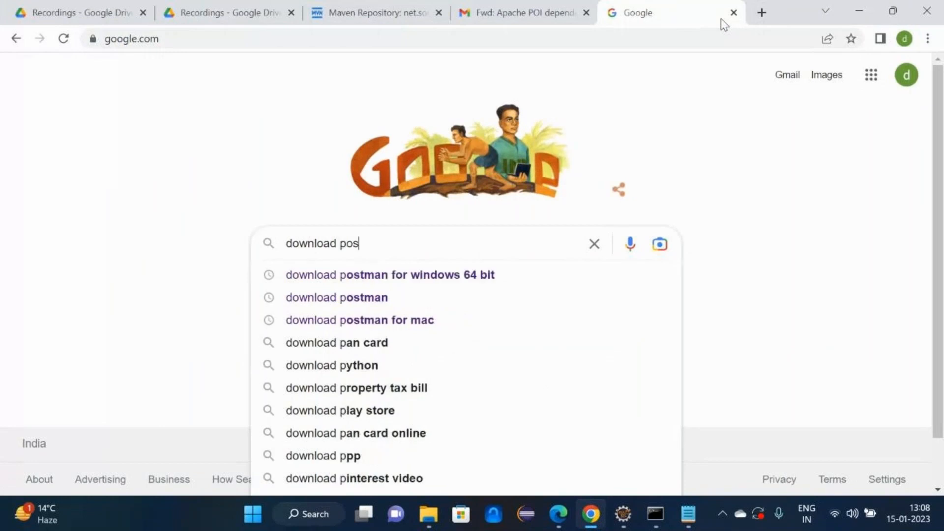
text(tman)
key(Down)
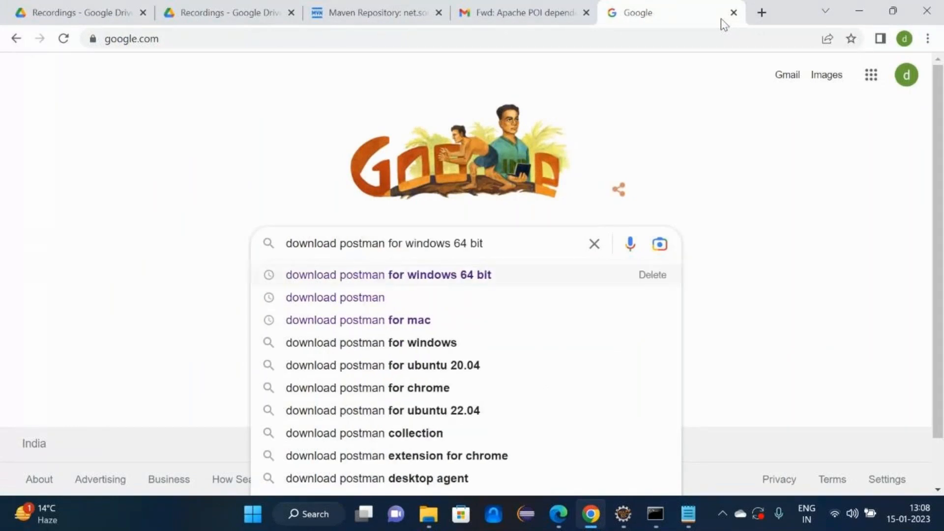
key(Return)
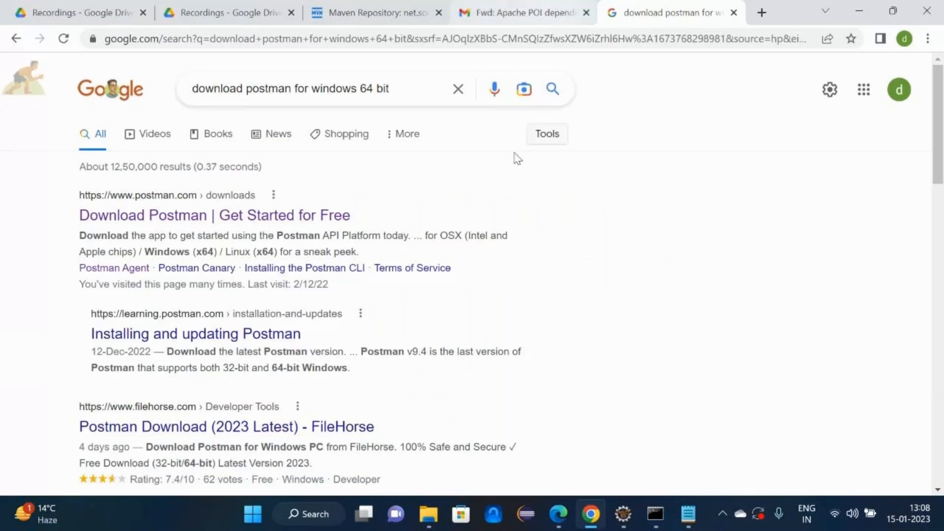
- Open postman.com/downloads, start then cancel the Windows 64-bit installer download, and minimize Chrome
click(150, 225)
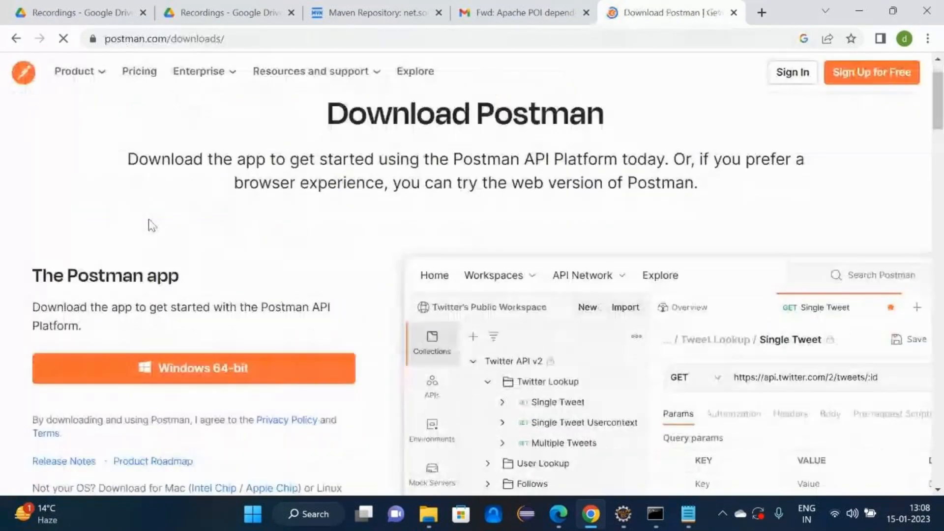
click(241, 343)
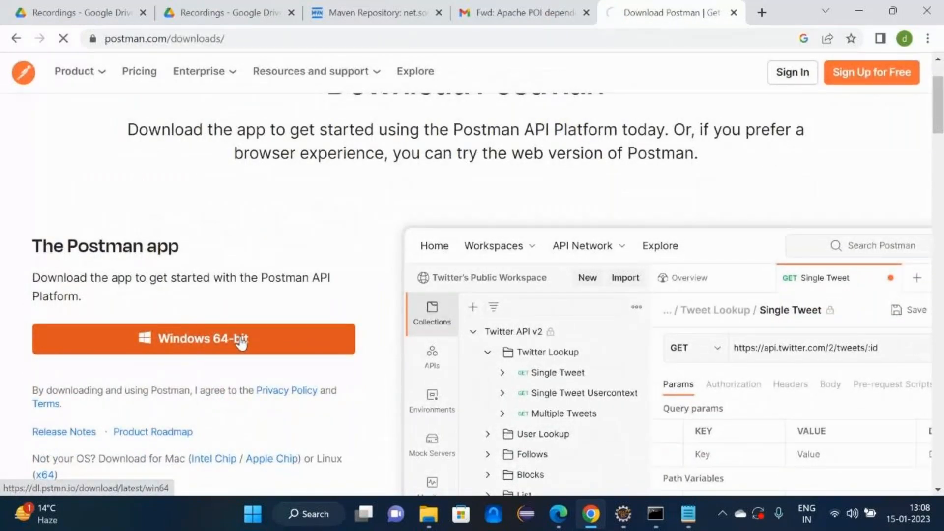
click(163, 484)
click(158, 449)
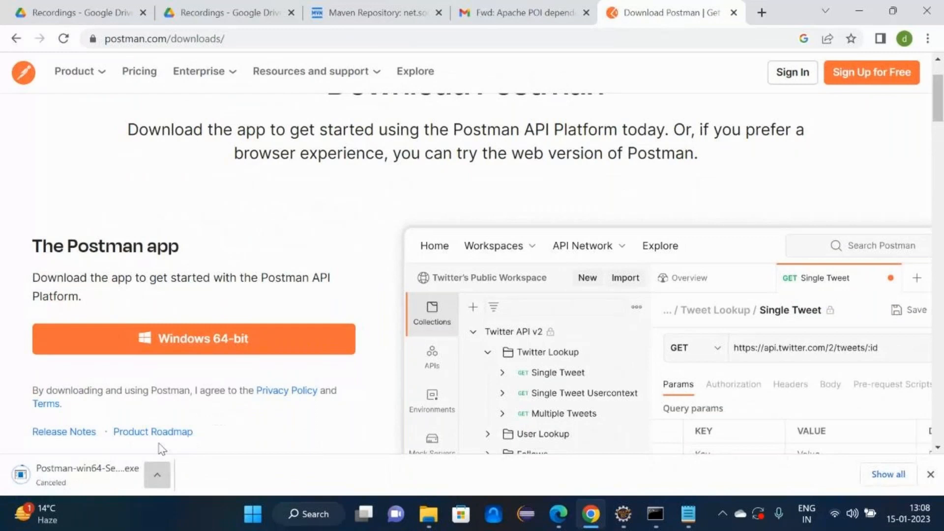
click(859, 11)
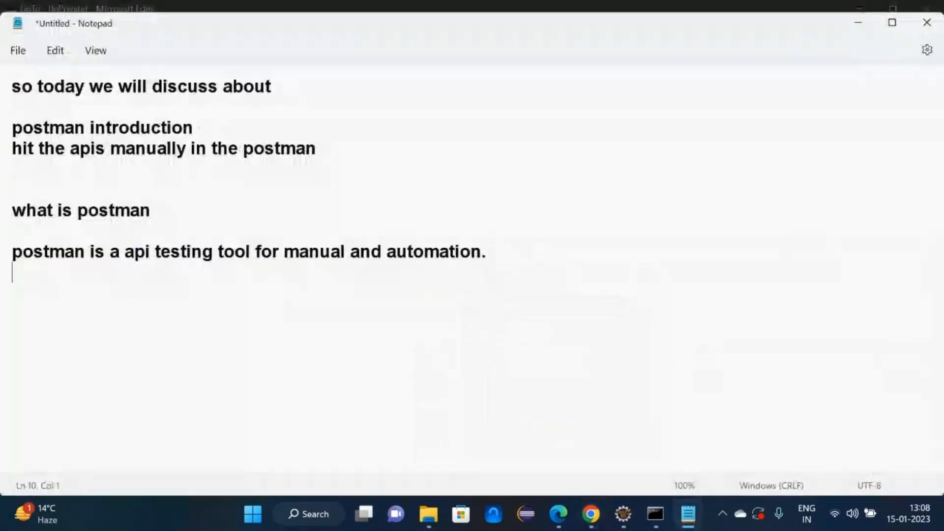
- Note the install steps: download the Postman exe, run it, then next, next and finish
key(Return)
text(downloa)
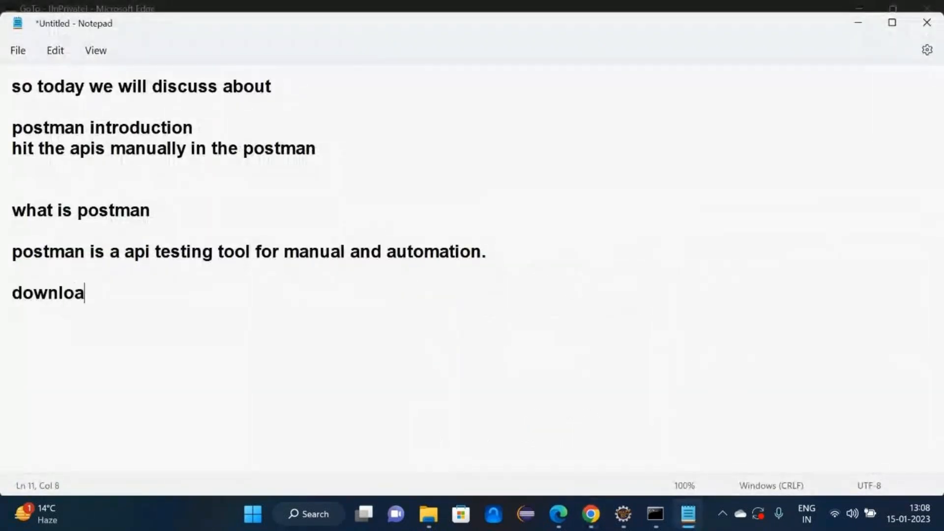
text(d the exe fil)
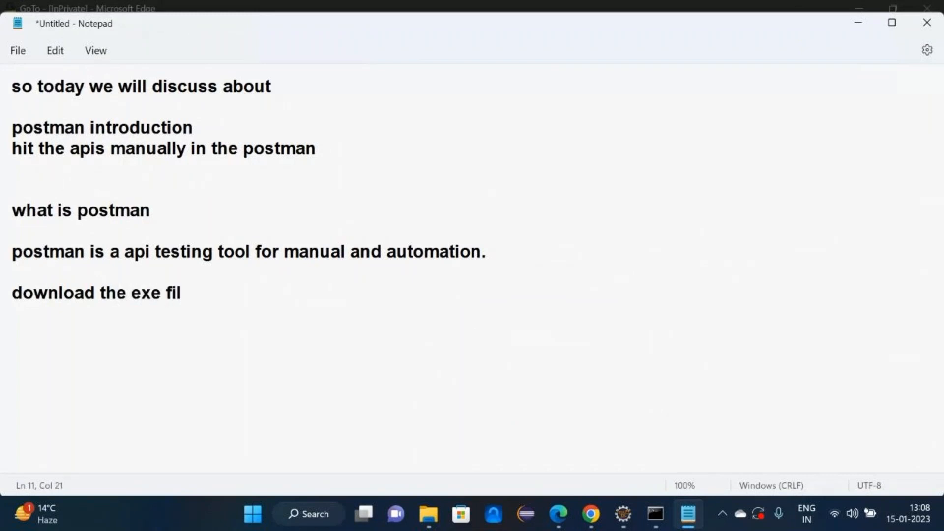
text(e of the postman )
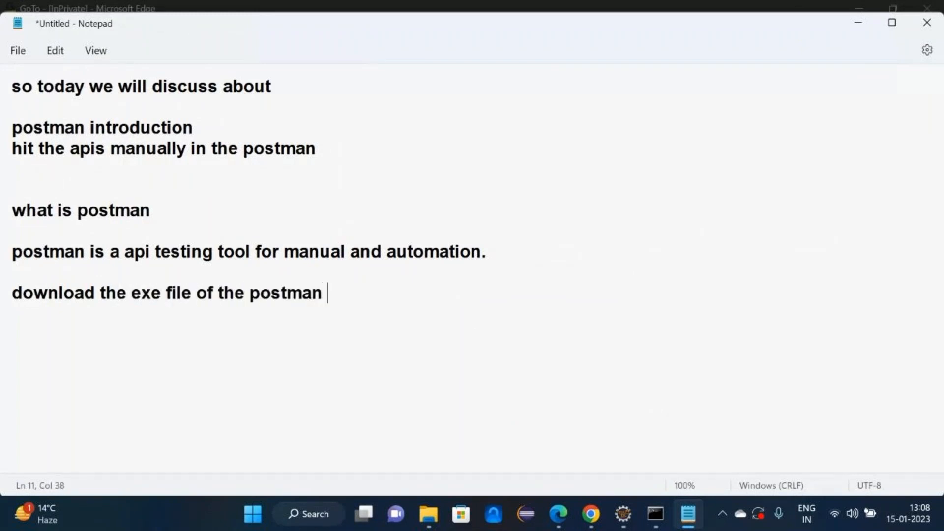
text(and click o)
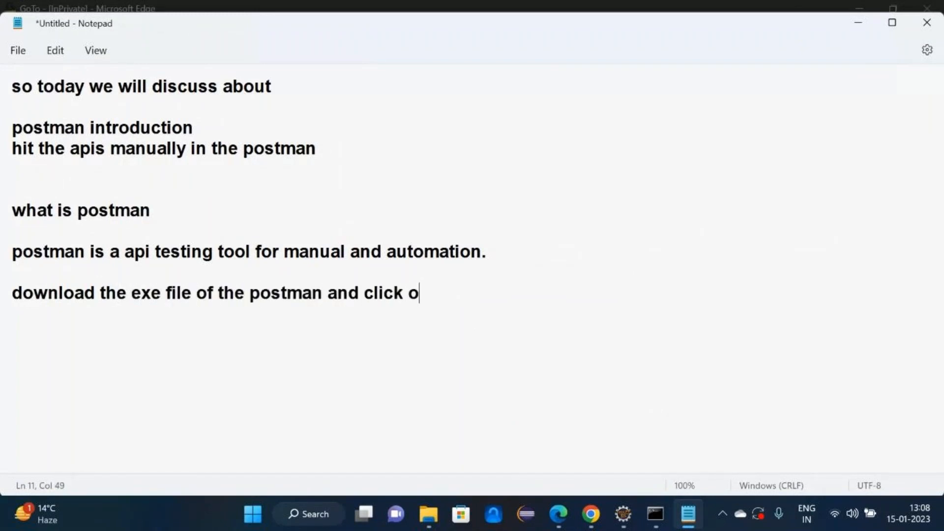
text(n it then next)
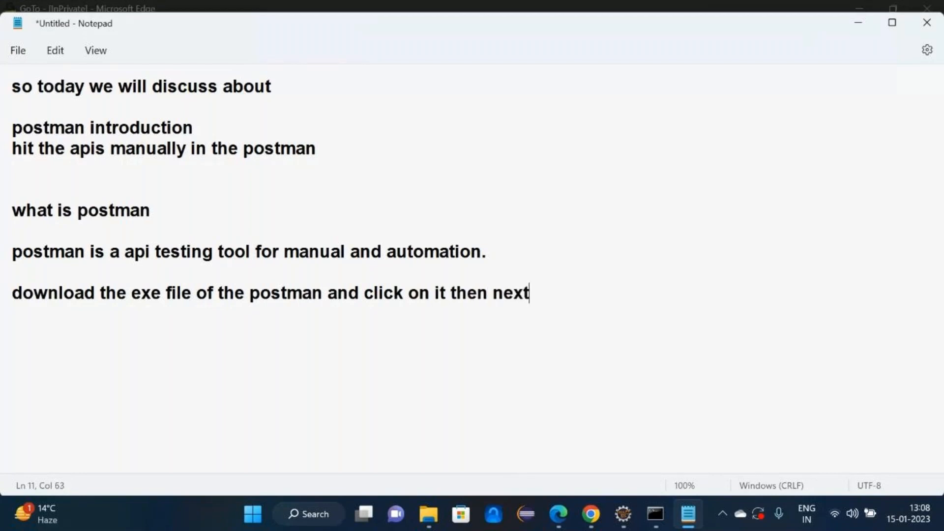
text(---next a)
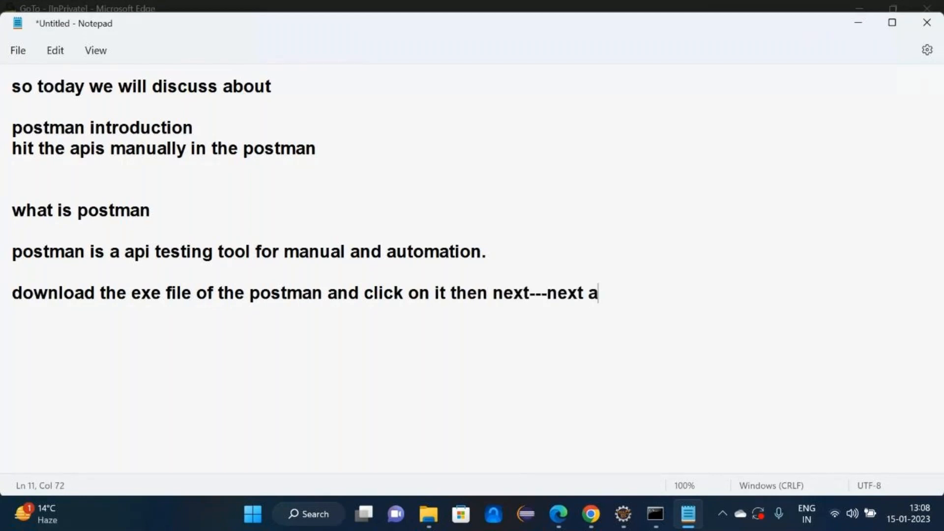
text(nd fin)
key(BackSpace)
key(BackSpace)
text(finish it)
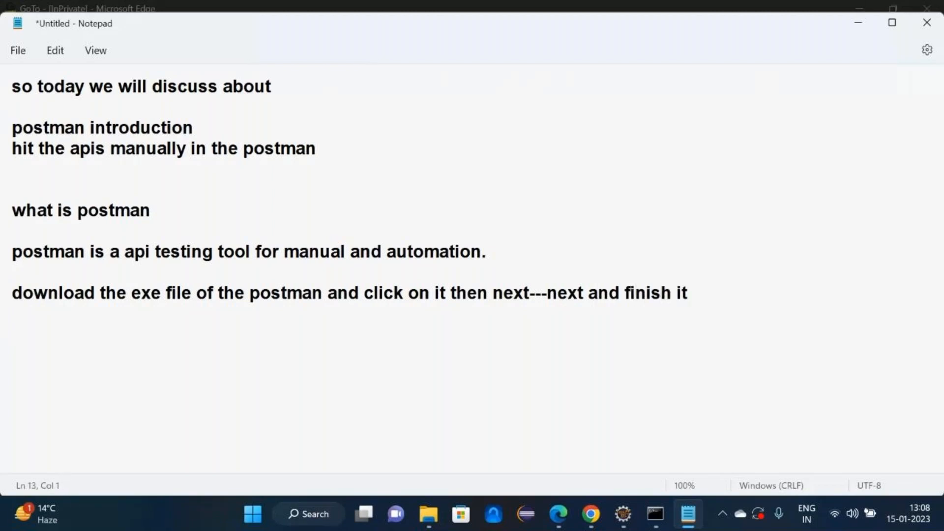
key(alt+Tab)
key(alt+Tab)
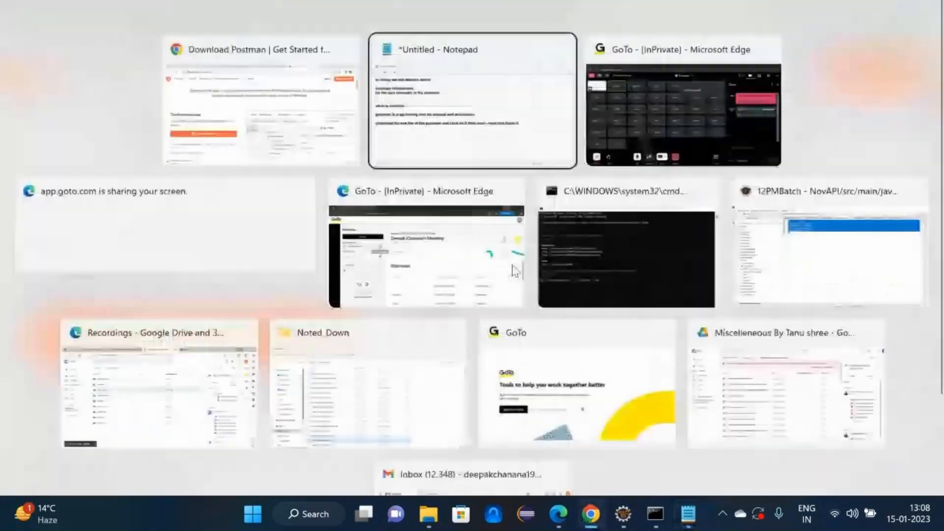
text(for win)
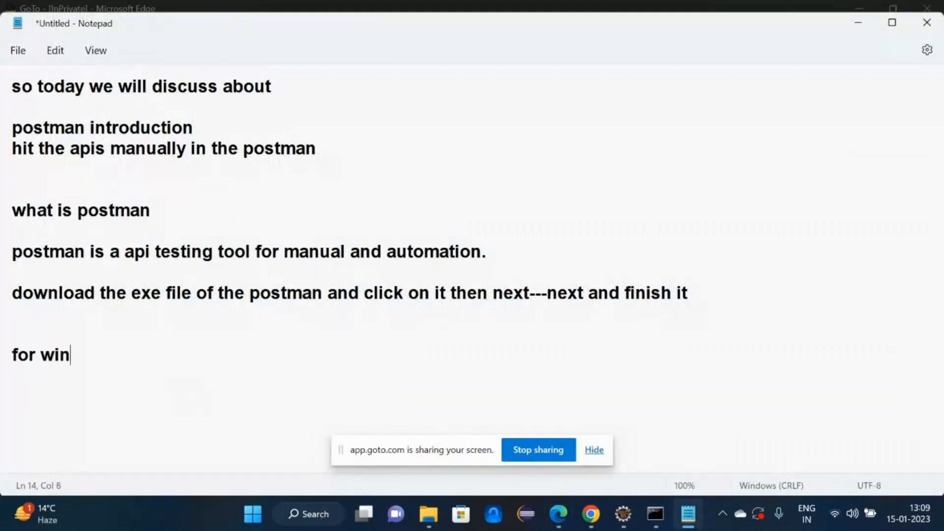
text(dow 64 bit)
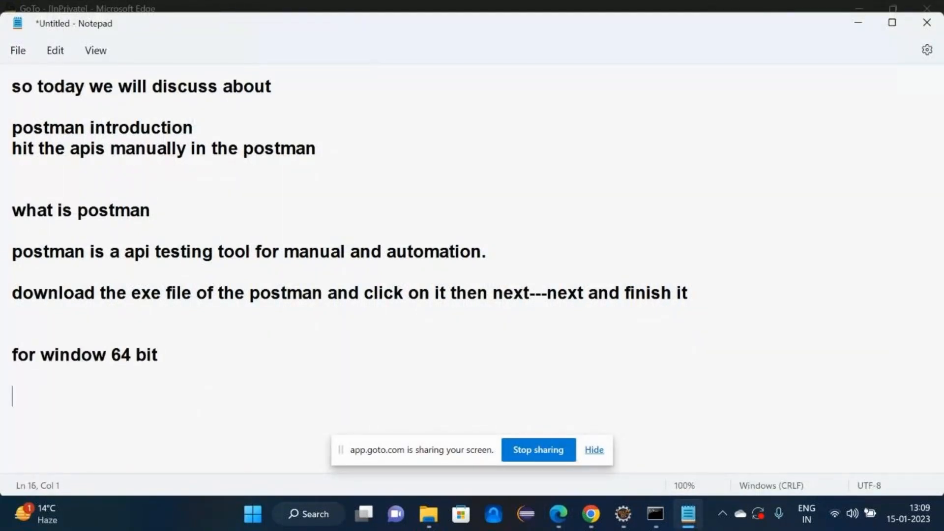
text(https://www.postman.com/downloads/)
key(Return)
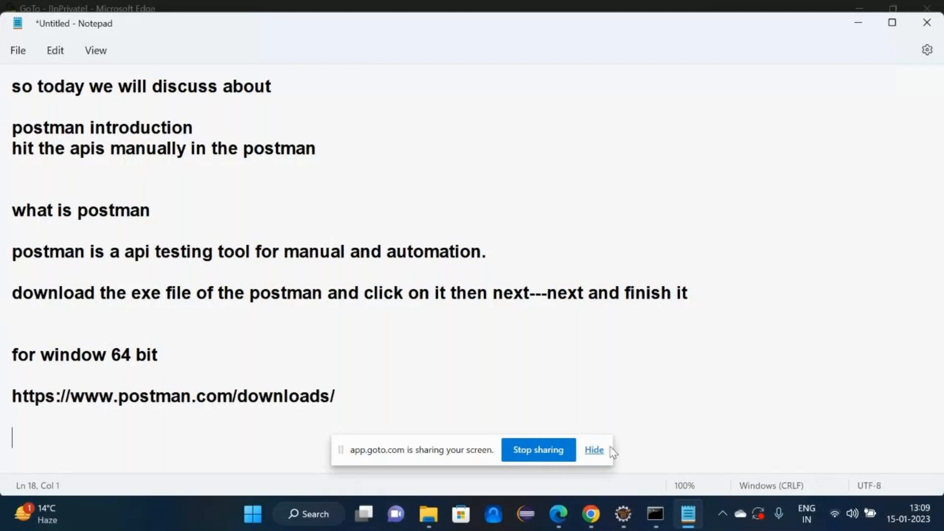
click(594, 450)
click(859, 24)
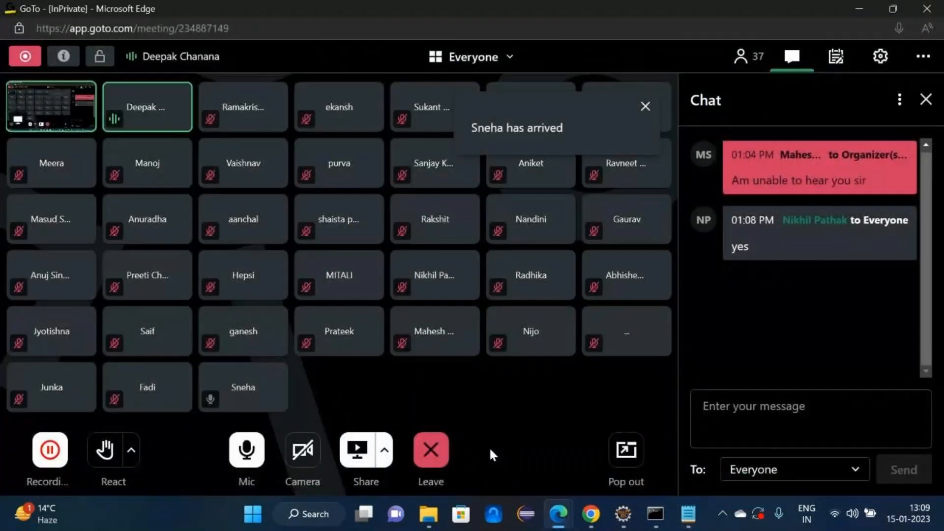
- Launch the Postman desktop app from Windows search
key(super)
text(postman)
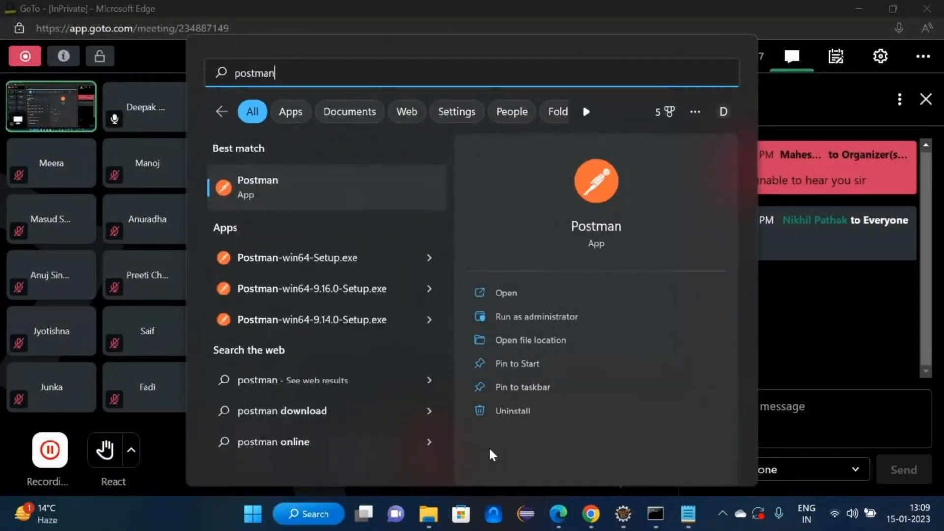
click(275, 197)
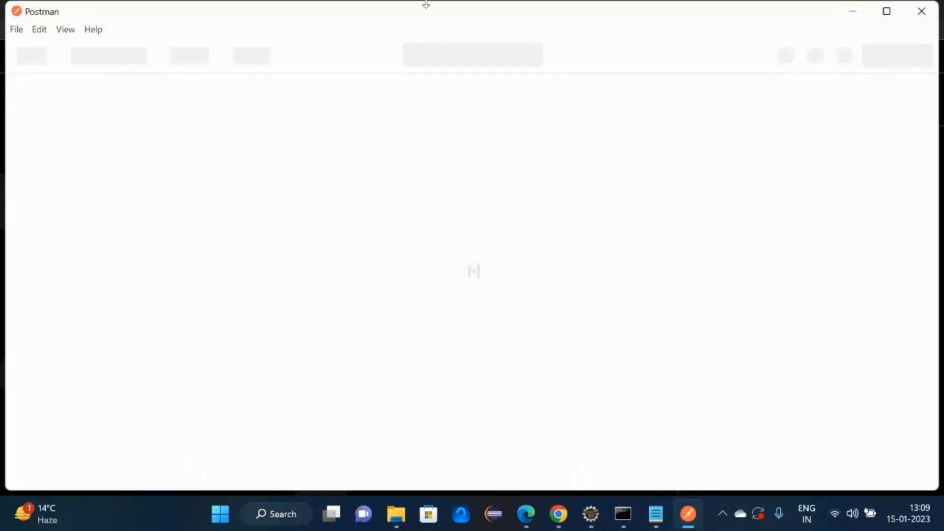
- Maximize the Postman window to fill the whole screen
click(887, 12)
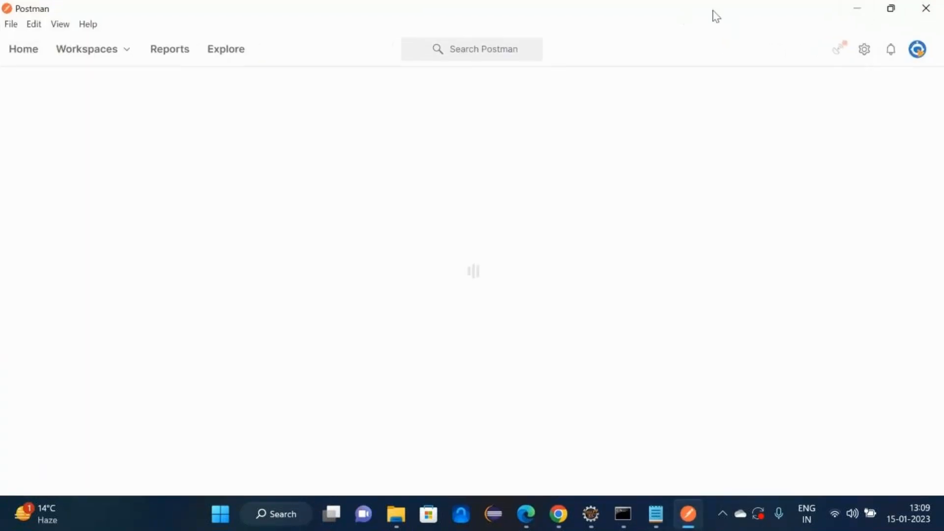
click(894, 13)
click(892, 6)
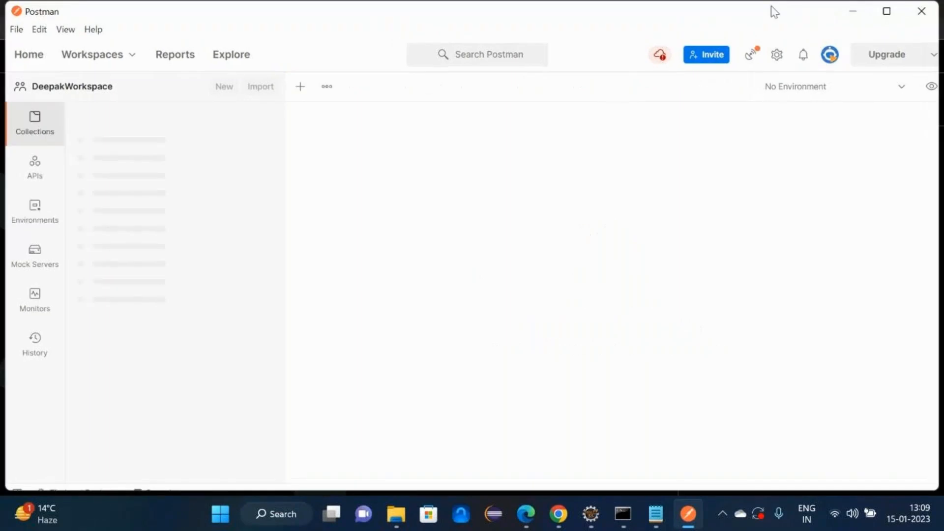
click(885, 14)
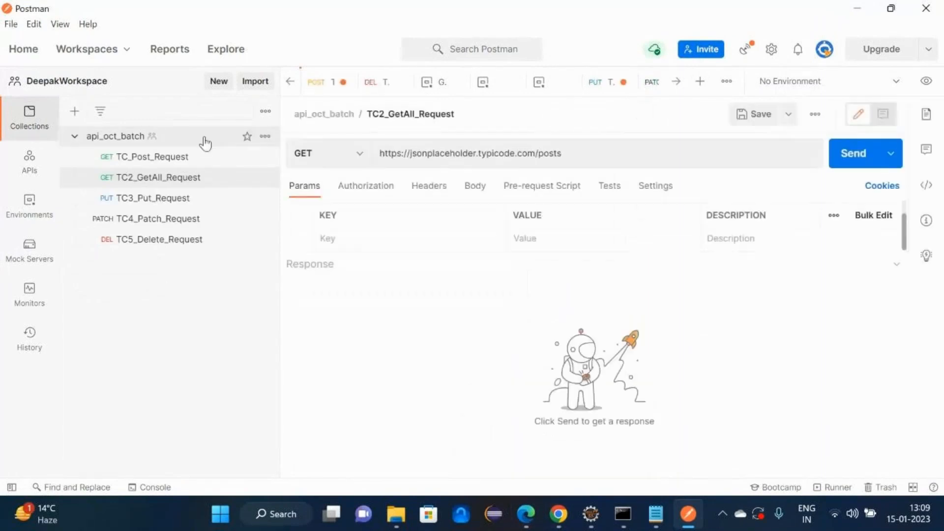
- Delete the api_oct_batch collection, dismissing the update notice along the way
click(265, 137)
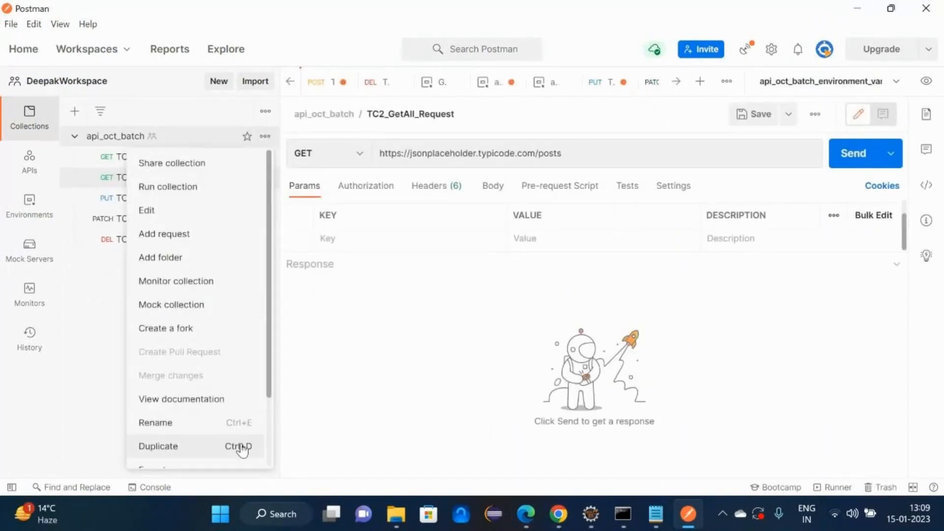
scroll(264, 423, down, 1)
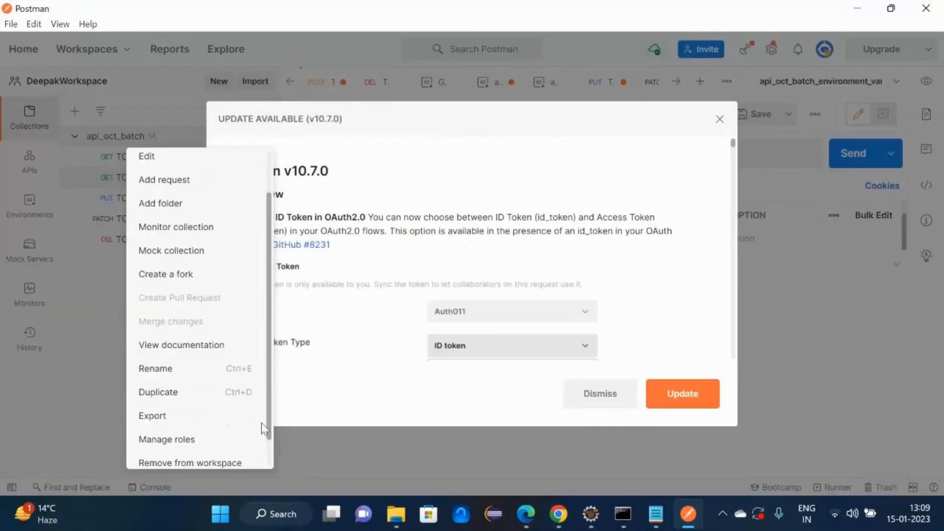
click(601, 394)
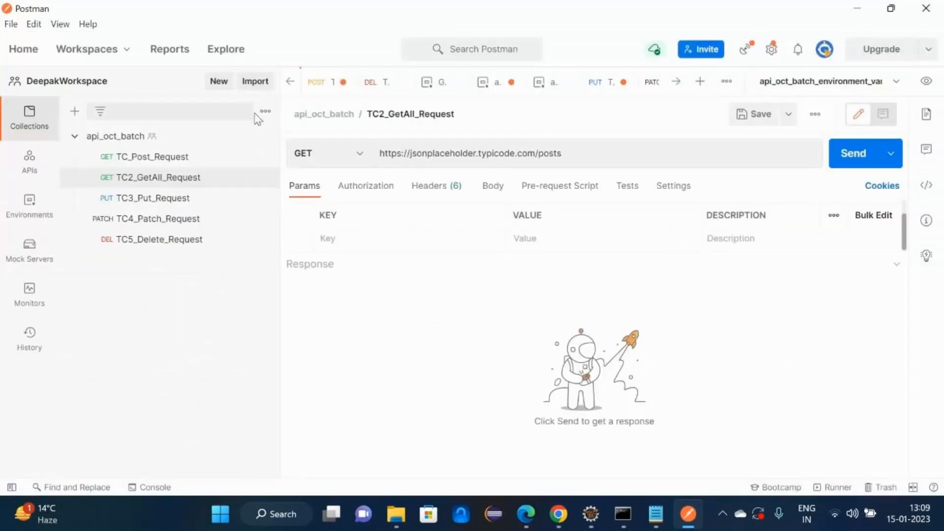
click(265, 136)
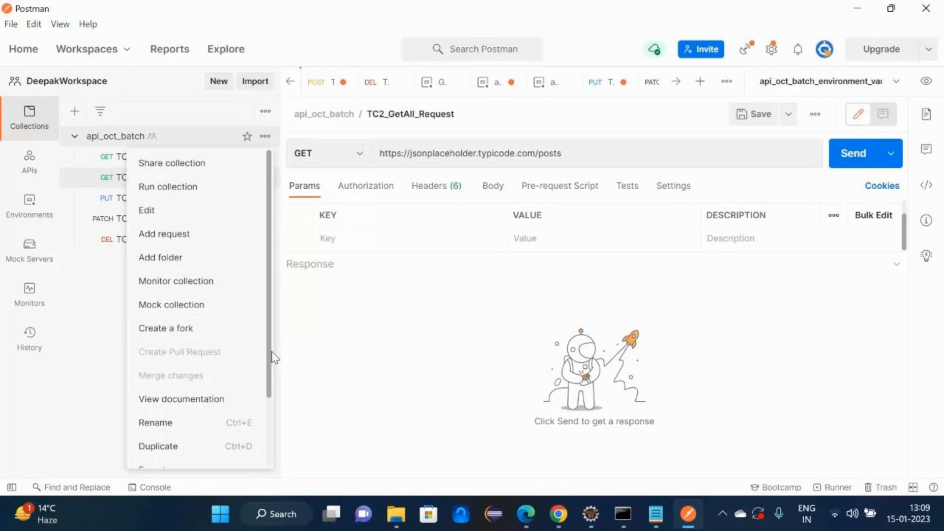
scroll(270, 364, down, 2)
click(182, 454)
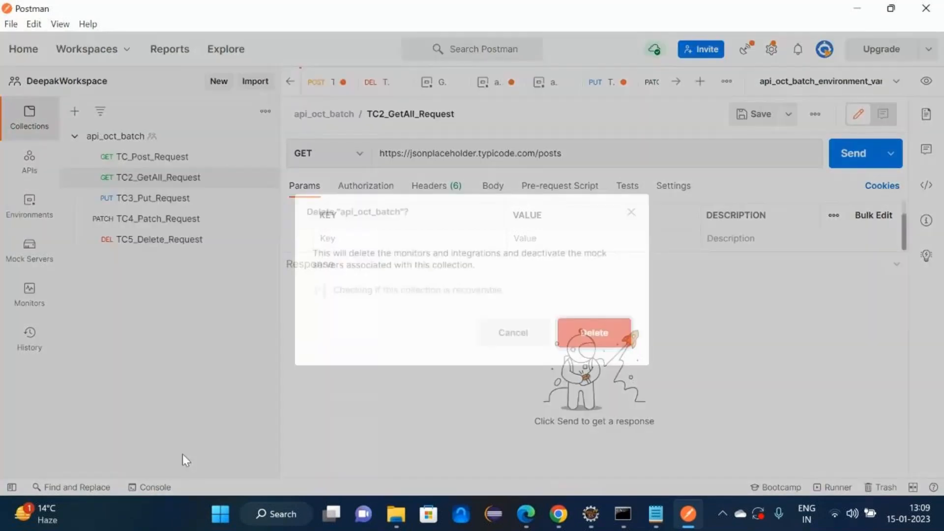
click(571, 340)
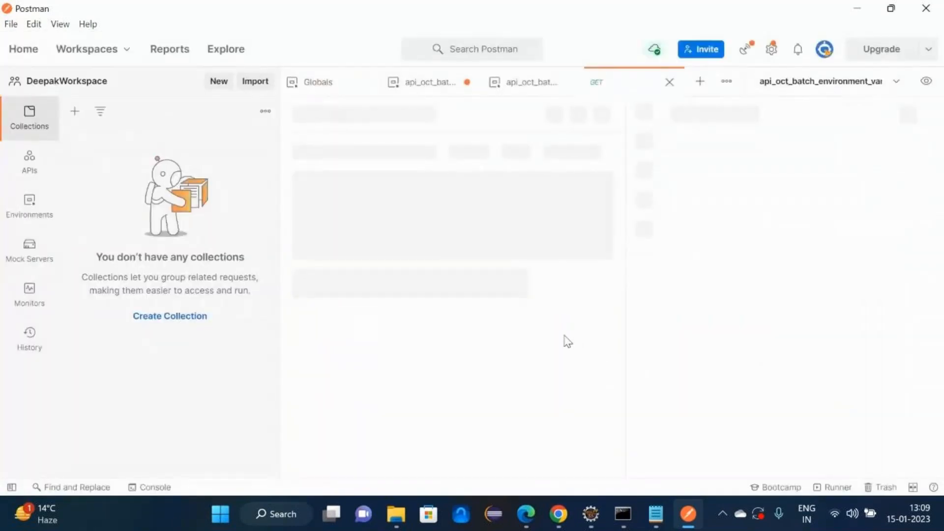
- Close all open request, environment and Globals tabs, discarding unsaved environment changes
click(670, 83)
click(675, 81)
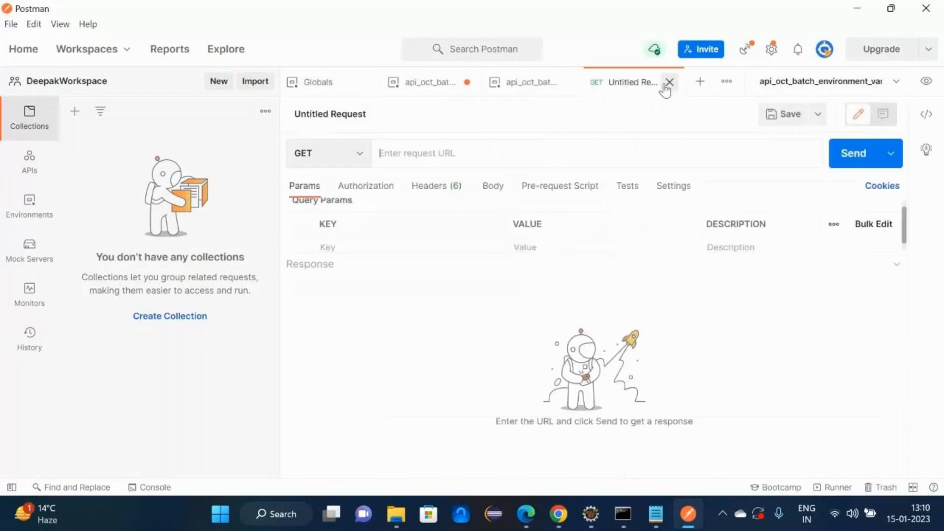
click(669, 82)
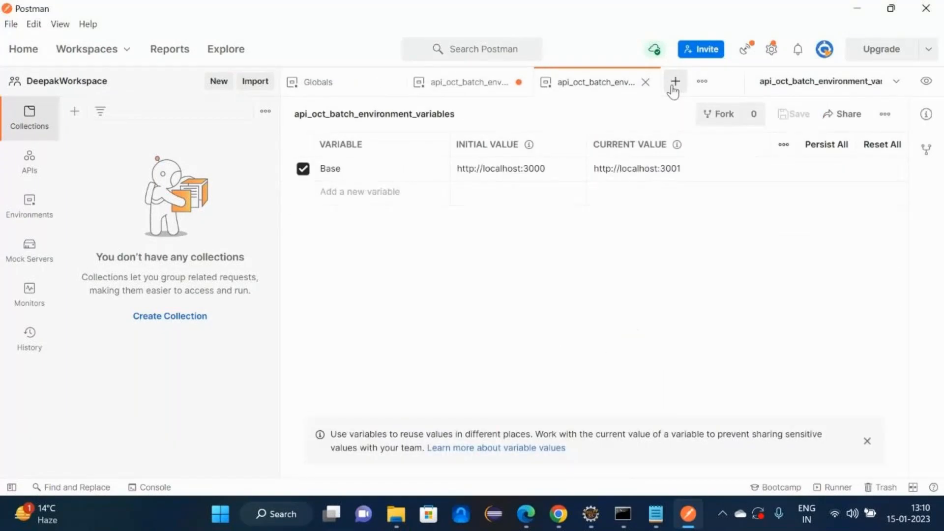
click(645, 82)
click(520, 83)
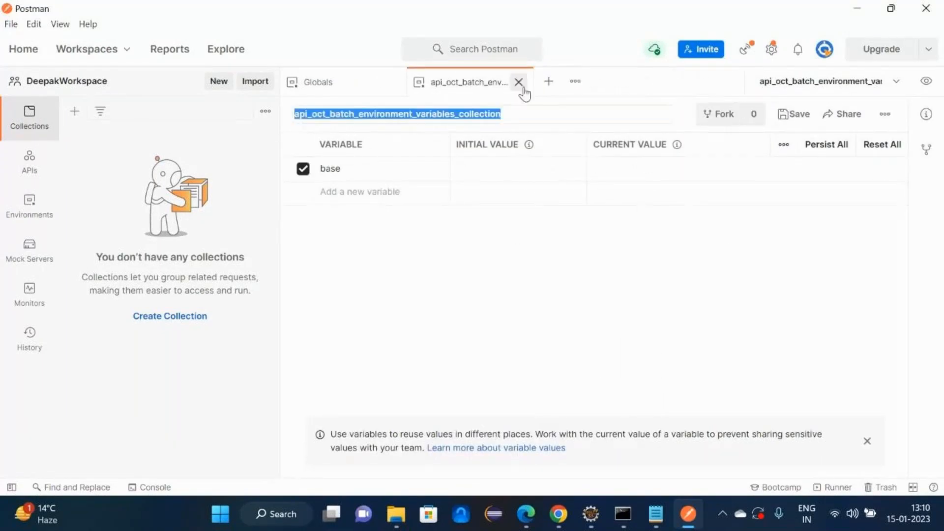
click(519, 82)
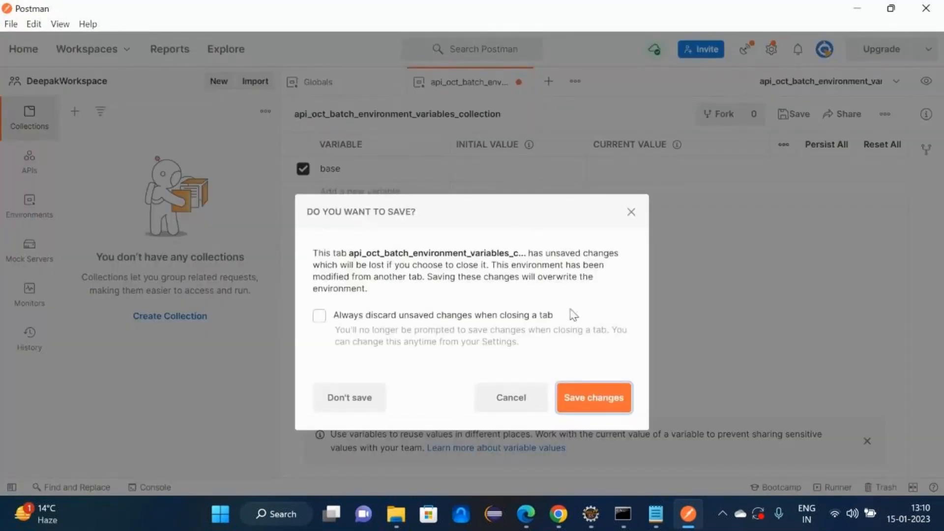
click(345, 401)
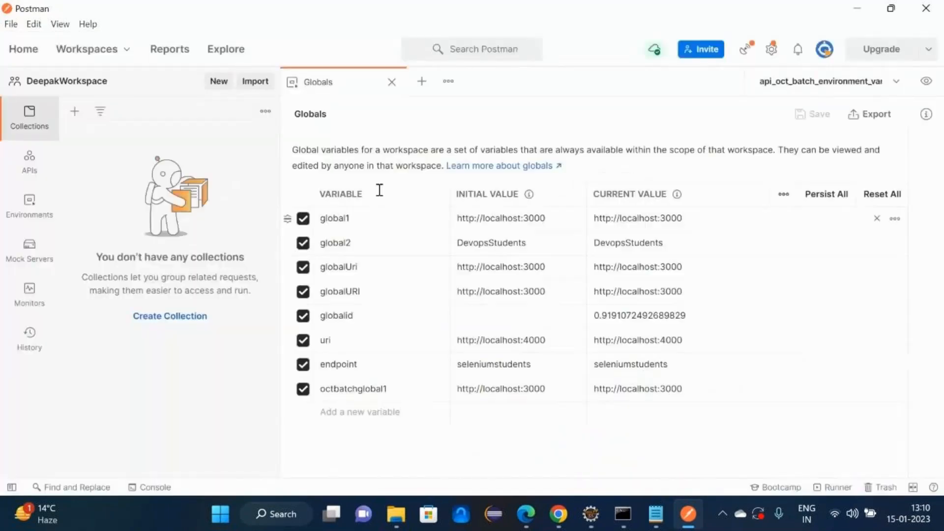
click(392, 82)
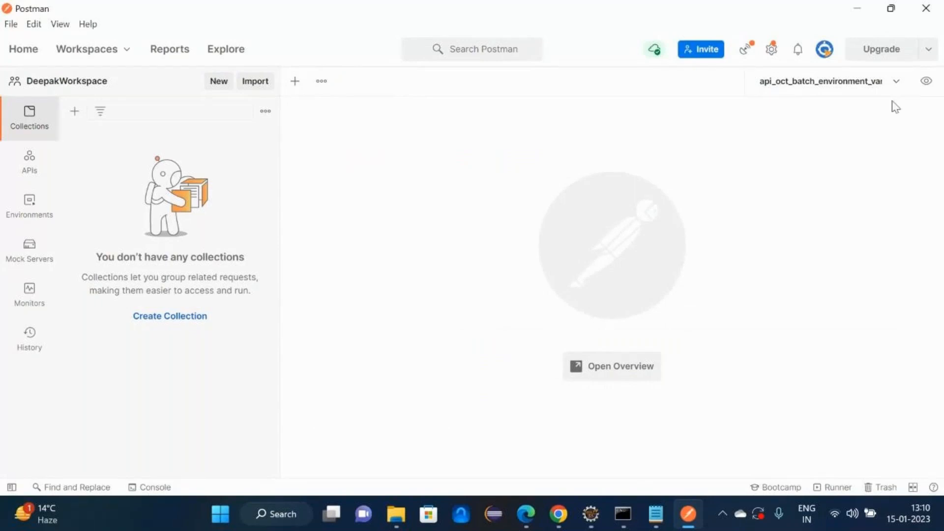
- Switch the active environment to No Environment and minimize Postman
click(897, 81)
click(797, 110)
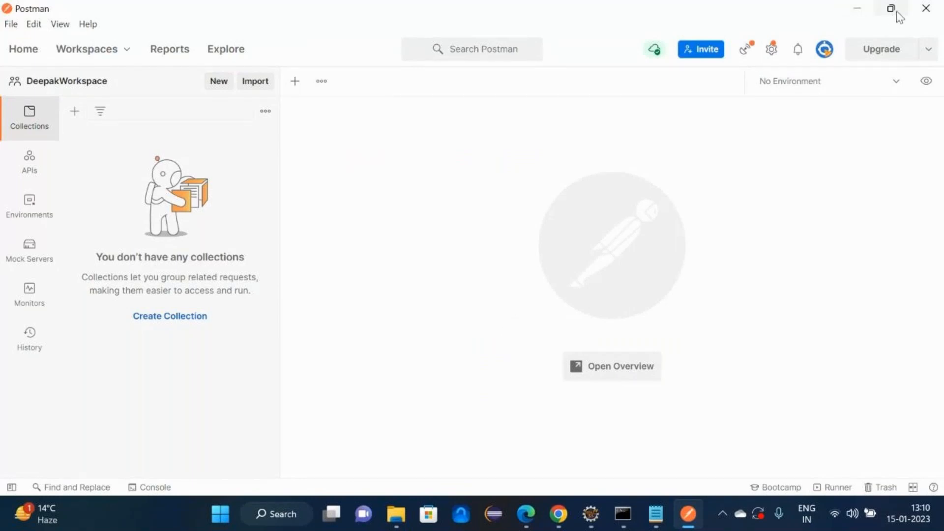
mouse_move(885, 16)
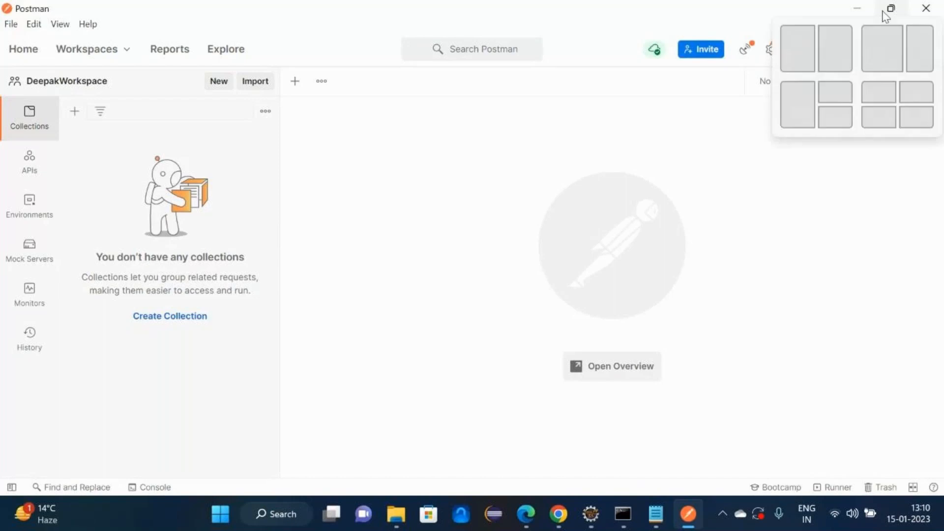
click(845, 10)
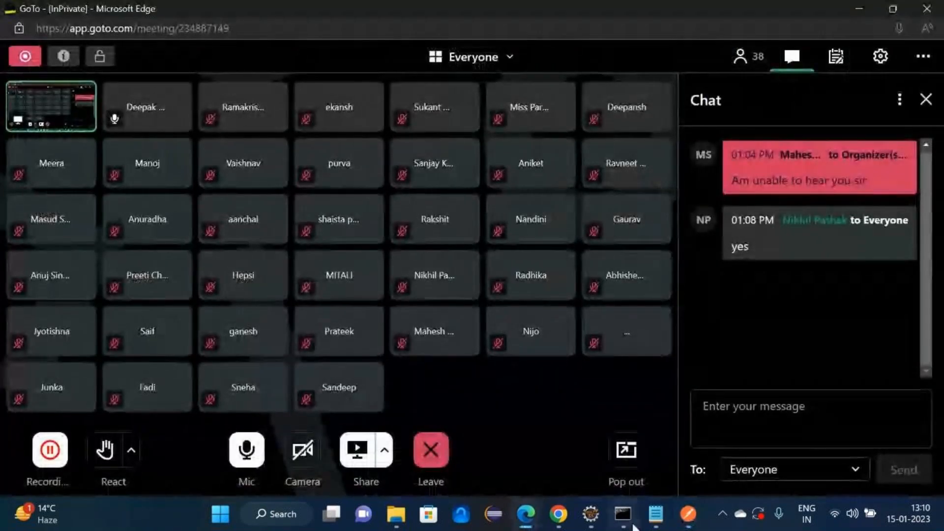
- Add 'what do you mean by collection': similar to a folder, used for grouping API testcases
click(656, 514)
text(w)
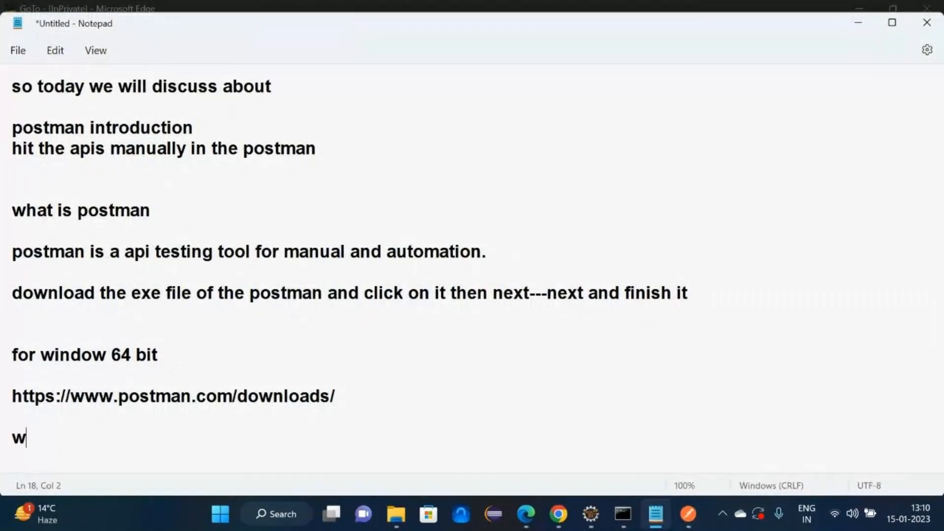
text(hat do you mean)
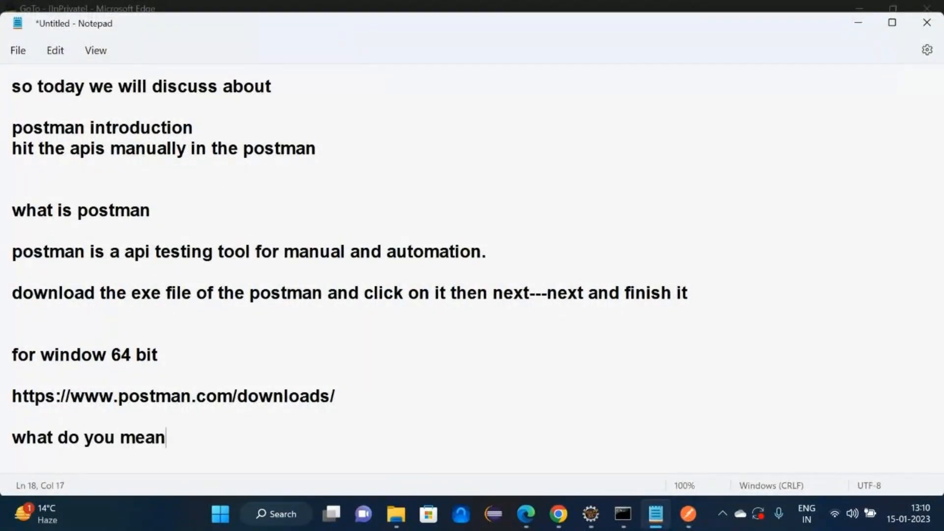
text( by collection)
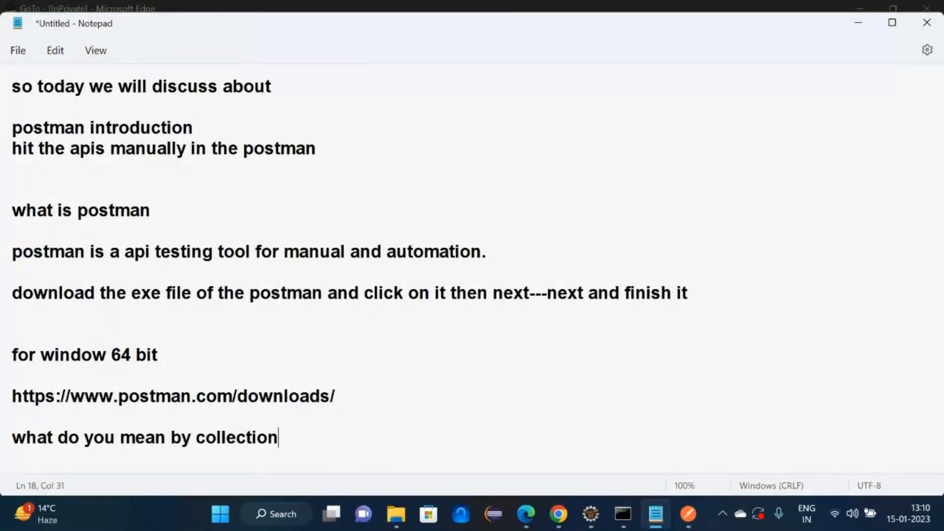
key(Return)
text(collecti)
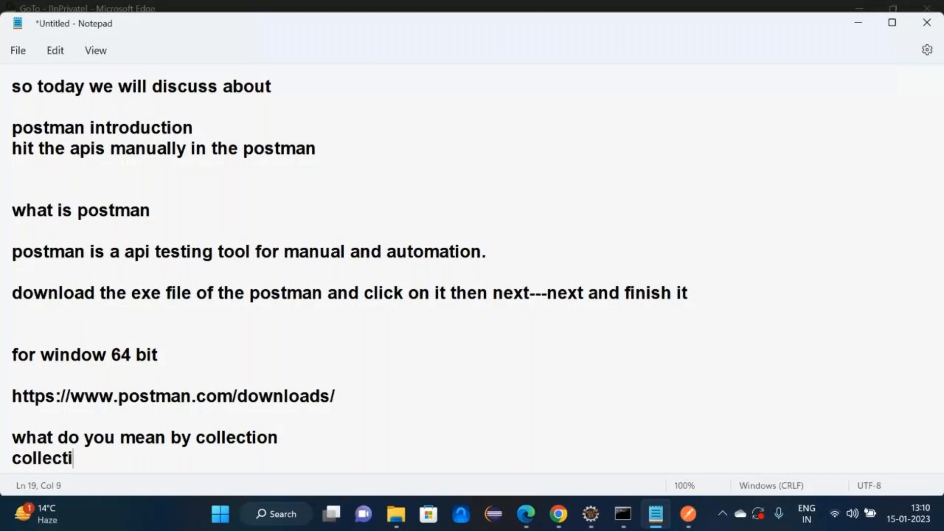
text(on is simil)
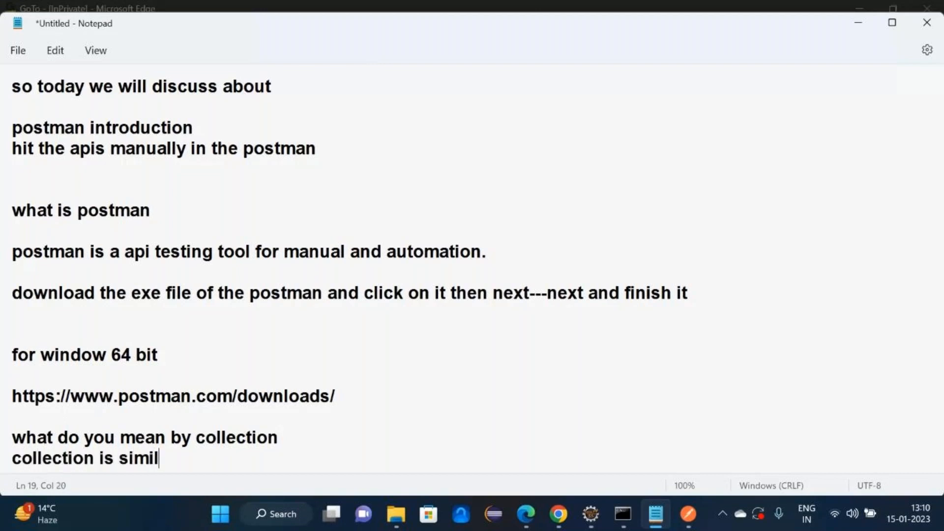
text(ier to the fold)
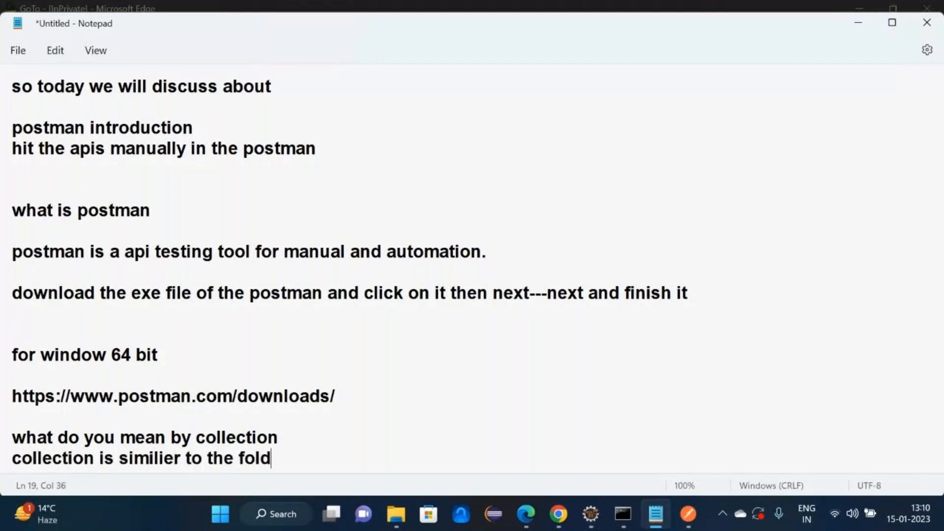
text(er)
key(Return)
key(Return)
text(co)
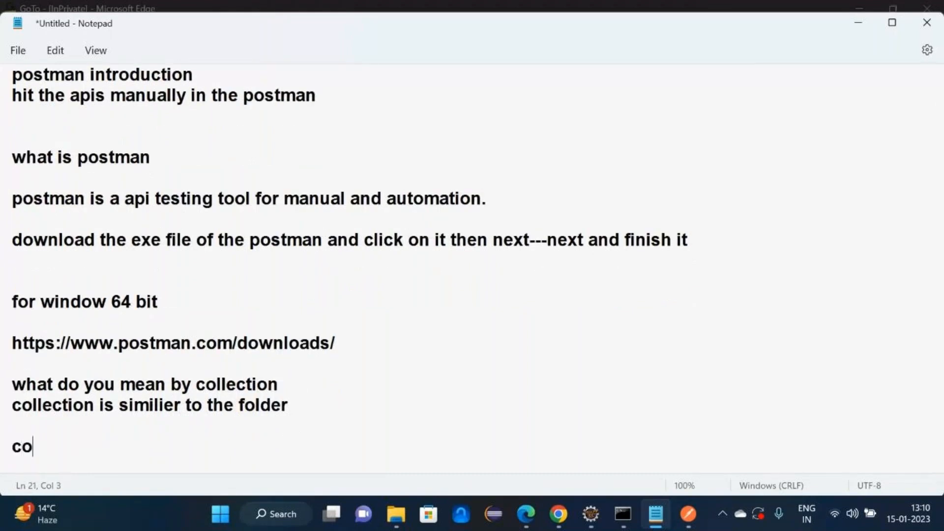
text(llection is us)
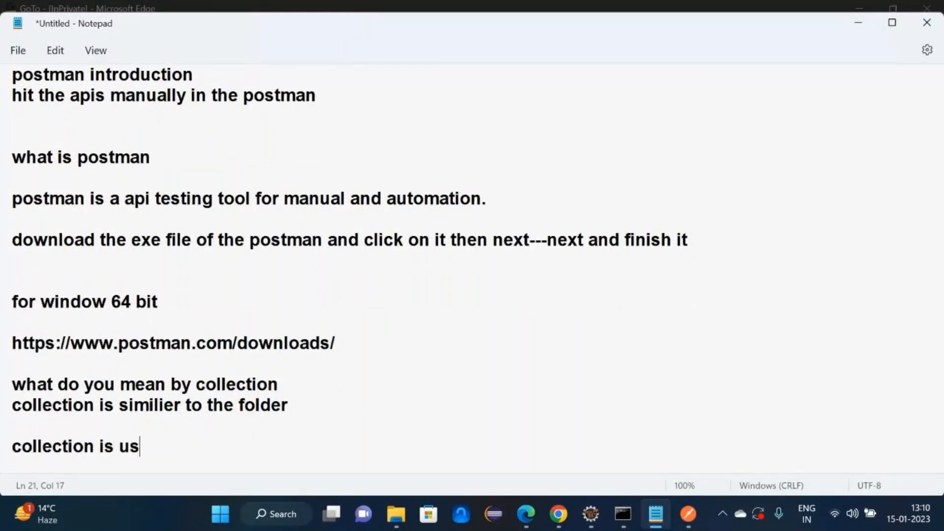
text(ed for gro)
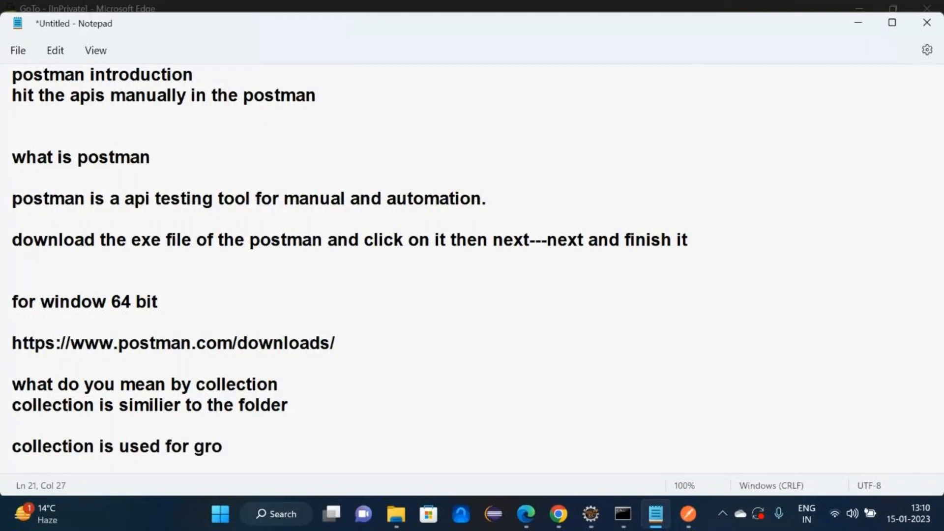
text(uping the)
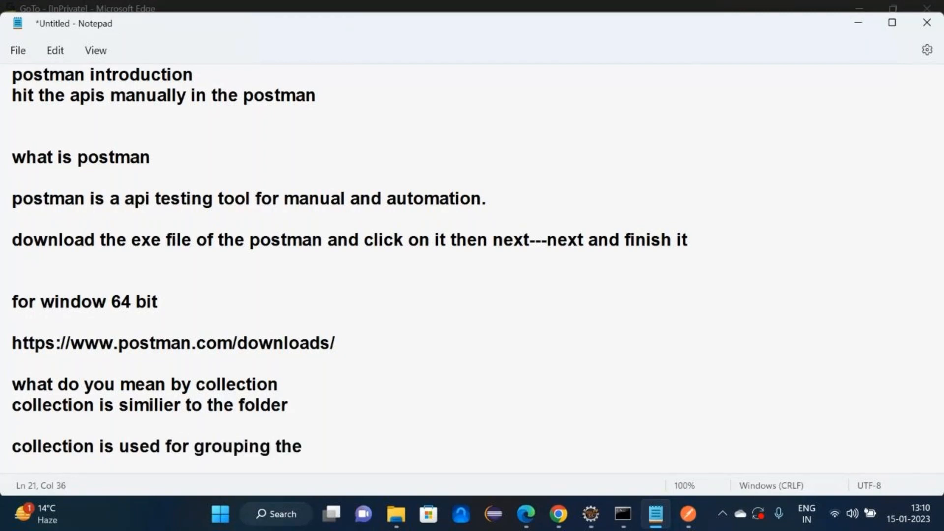
text( testcases()
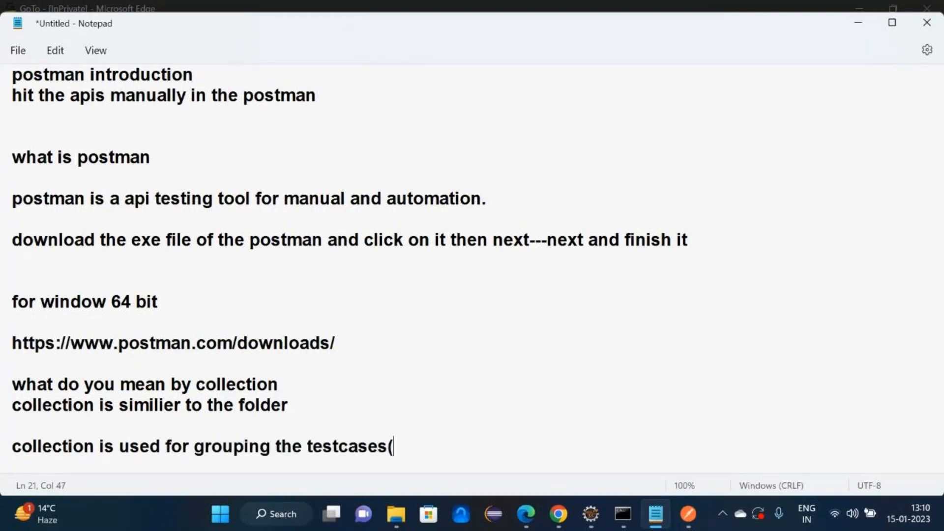
text(api testa)
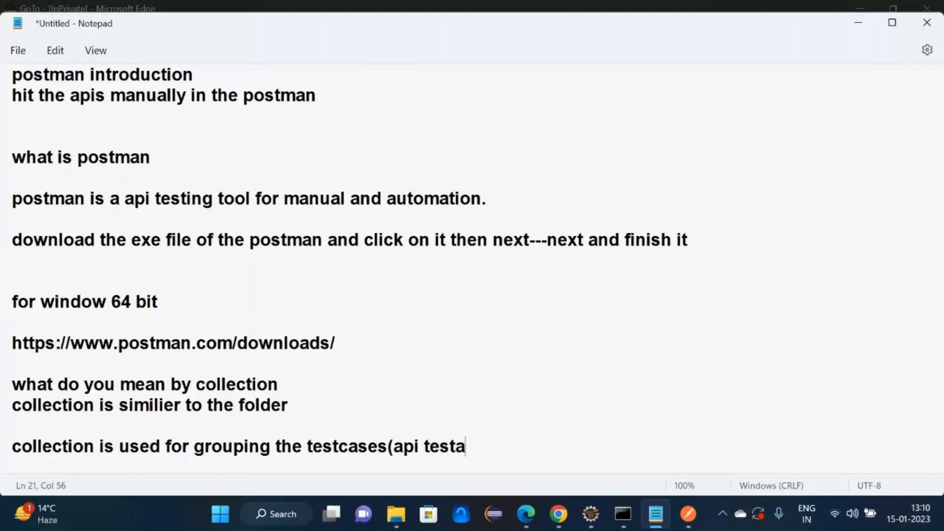
key(BackSpace)
text(cases))
- Note 'it is similier to the package in the java' and 'collection is a container'
key(Return)
key(Return)
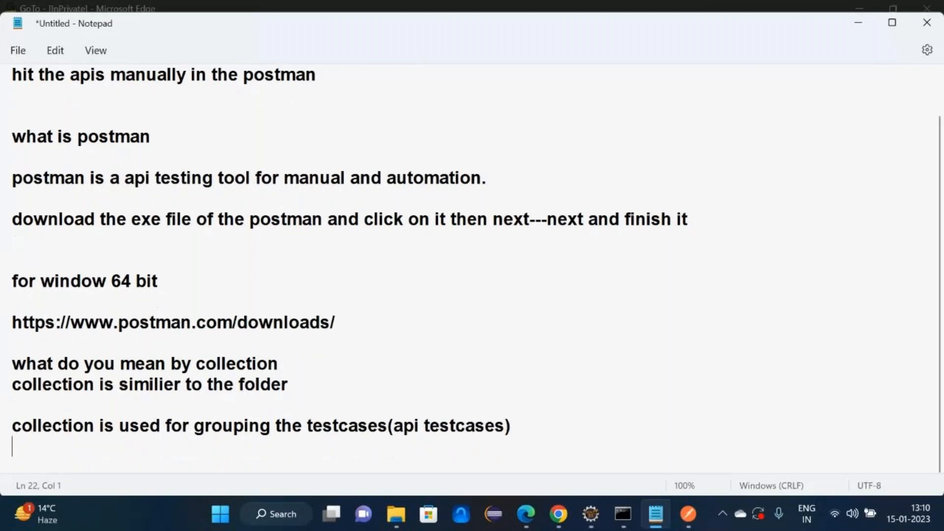
text(it is s)
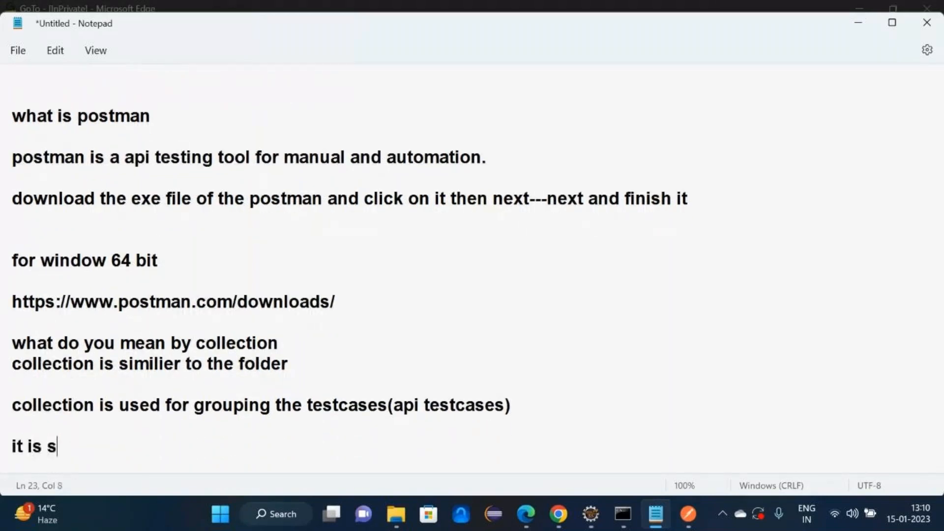
text(imilier to )
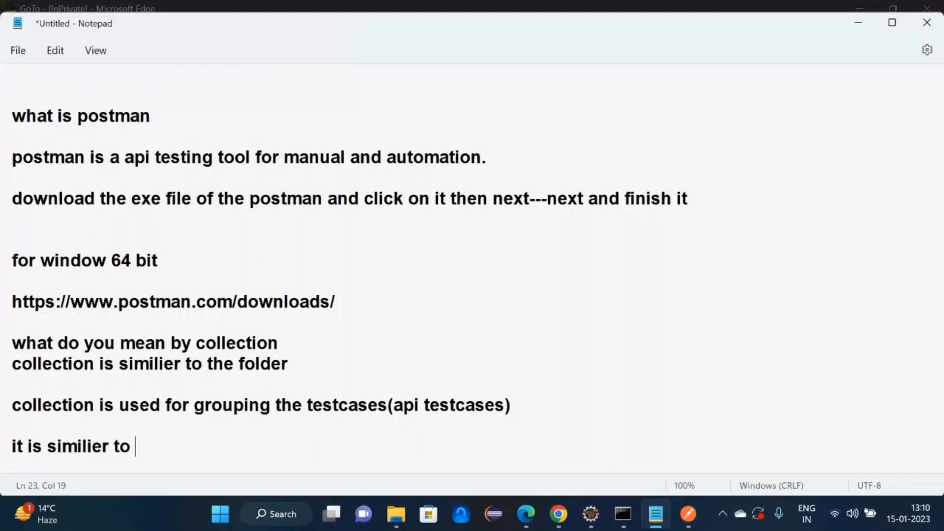
text(the package )
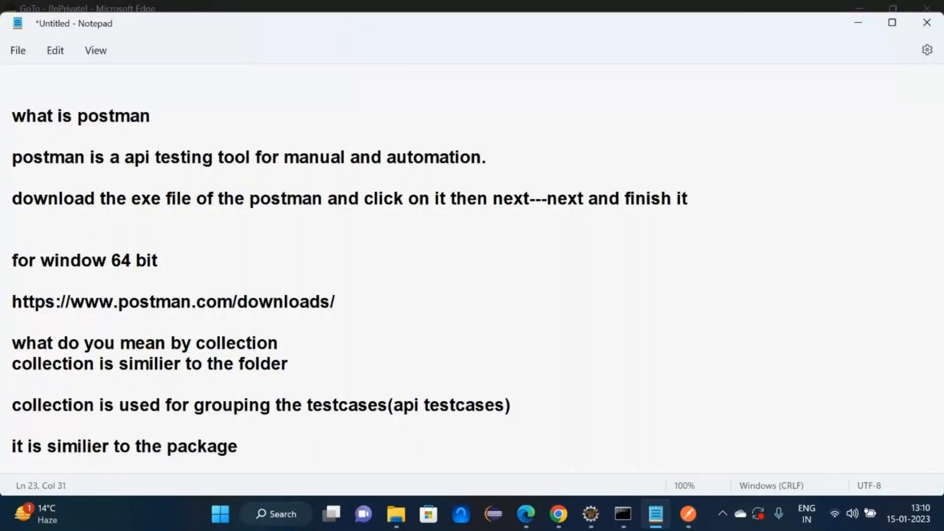
text(in the jav)
text(a)
key(Return)
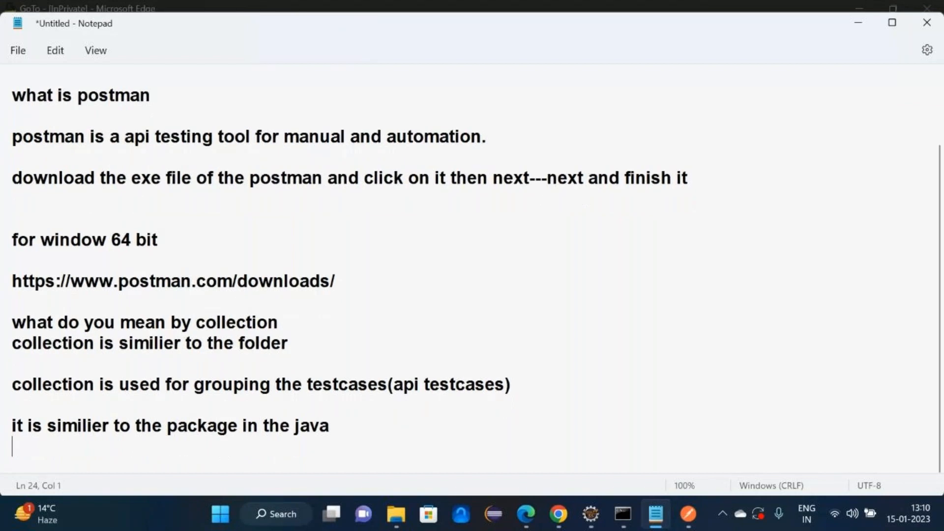
key(Return)
text(p)
key(BackSpace)
text(collection )
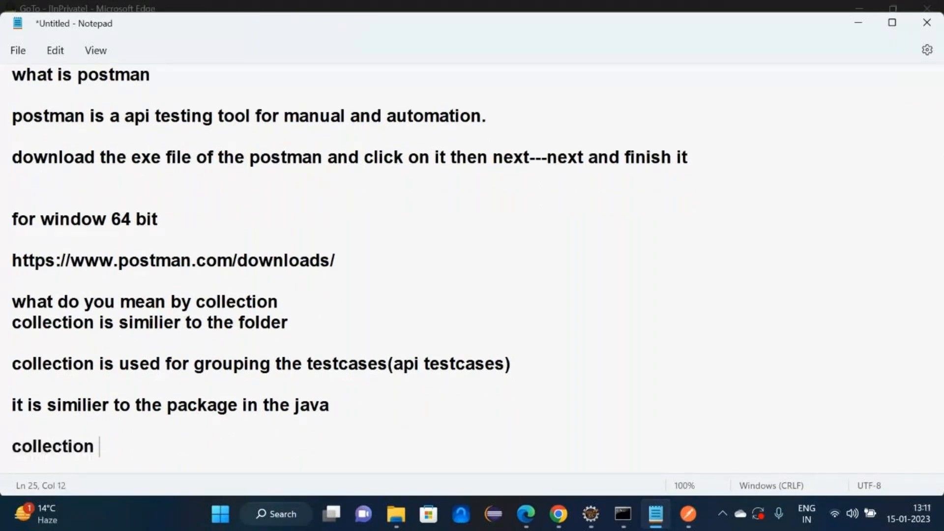
text(is a container)
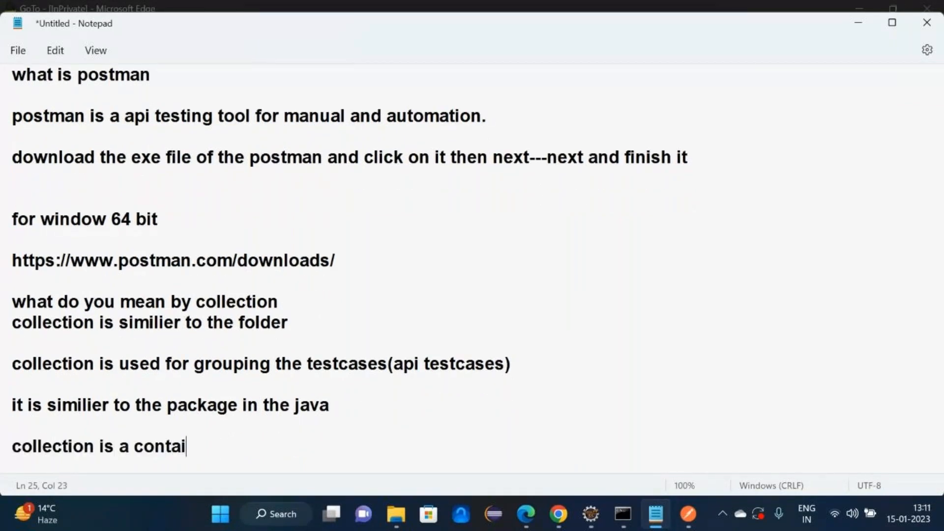
key(Return)
key(Return)
key(Return)
key(Return)
key(Return)
key(Return)
key(Return)
key(Return)
key(Return)
key(Return)
key(Return)
key(Return)
key(Return)
key(Return)
key(Return)
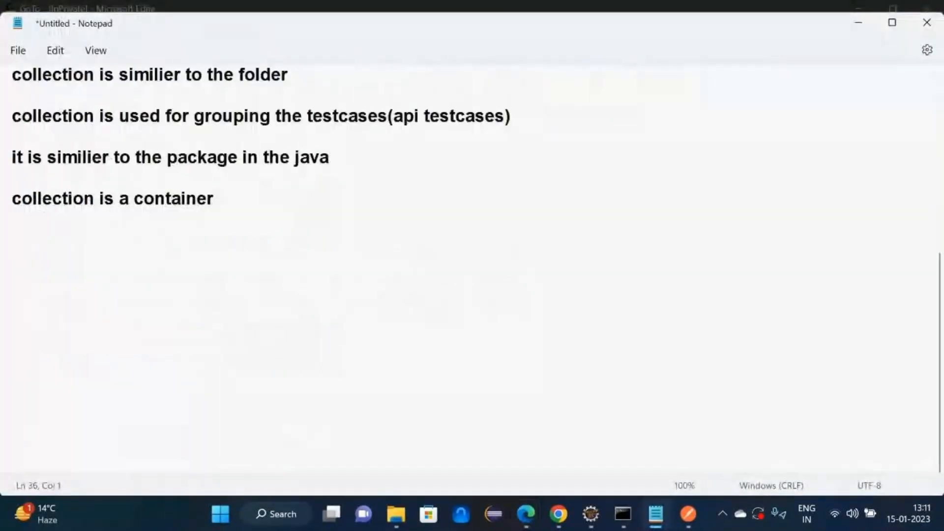
- Add 'what is the benefit of collection' with the feature1/feature2 10-test-case example
key(Up)
key(Up)
key(Up)
key(Up)
key(Up)
key(Up)
key(Up)
key(Up)
key(Up)
key(Up)
text(what)
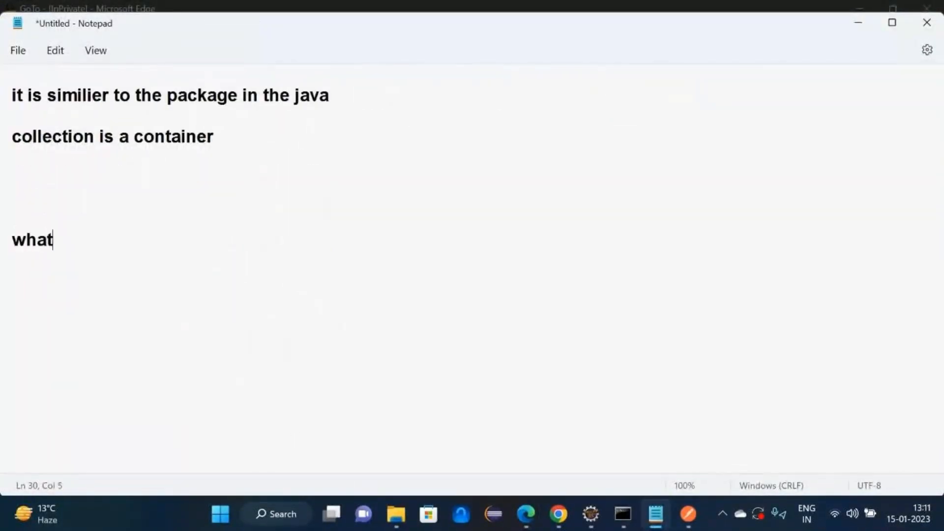
text( is the be)
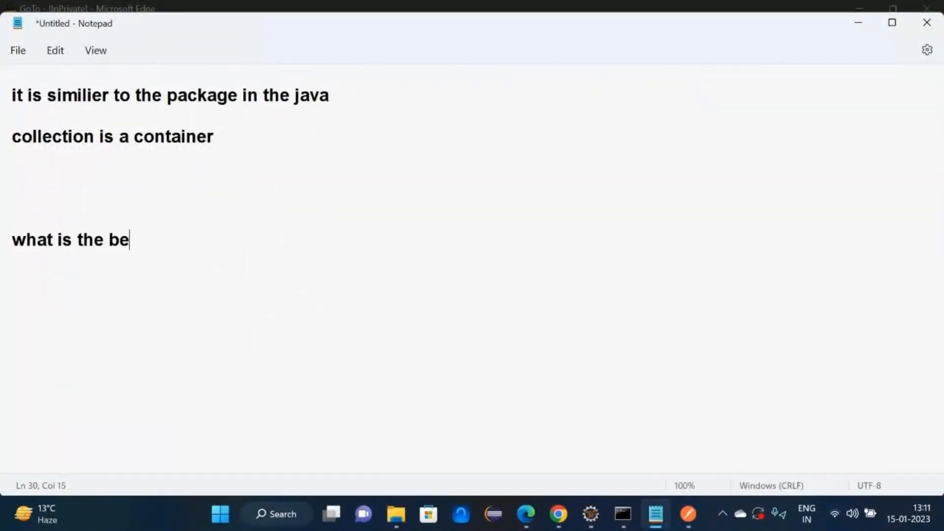
text(nefitrof the testcas)
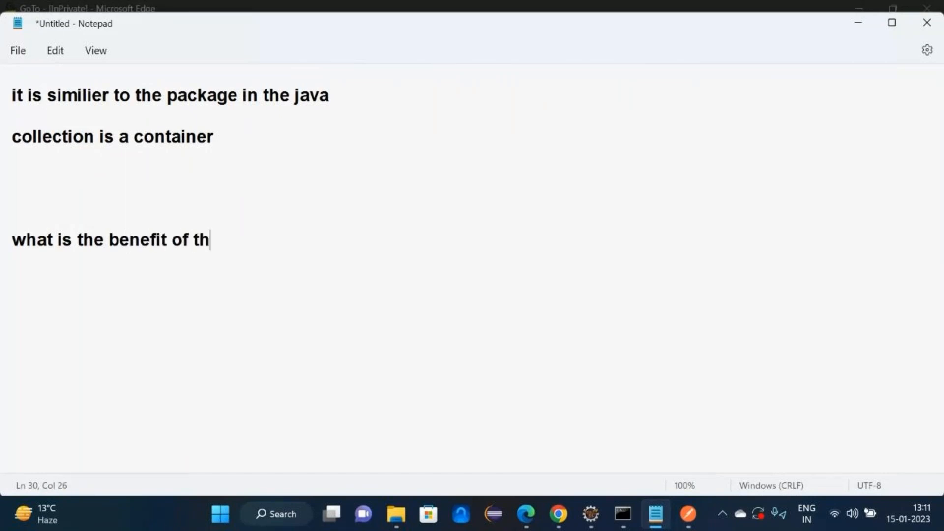
key(BackSpace)
key(BackSpace)
key(BackSpace)
key(BackSpace)
key(BackSpace)
key(BackSpace)
key(BackSpace)
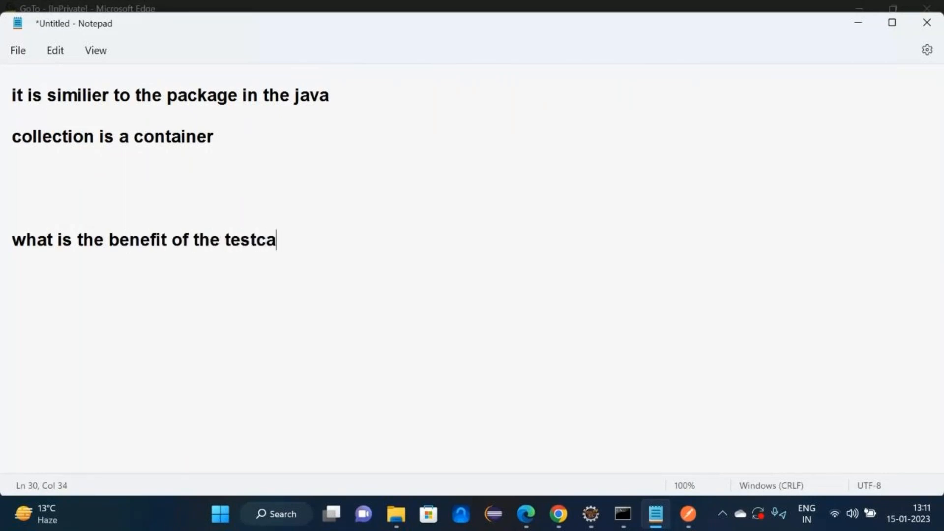
text(collection)
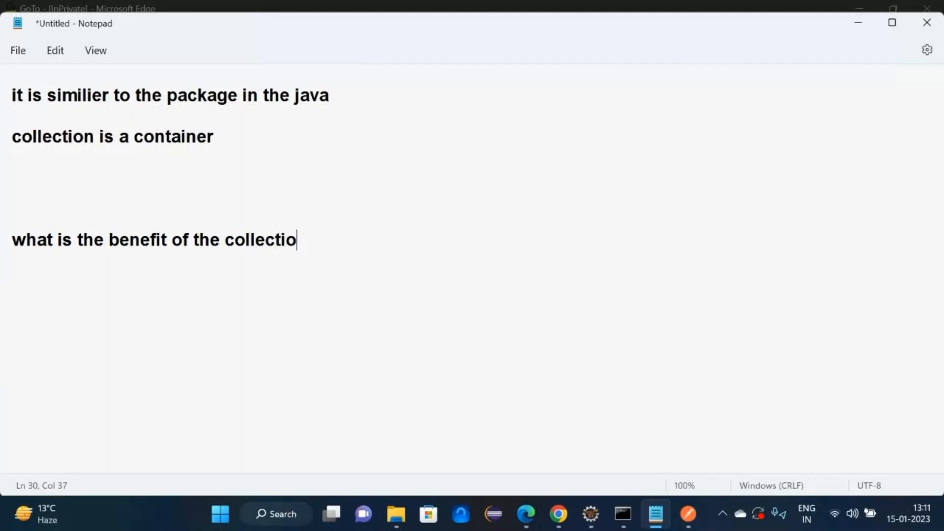
key(Return)
text(for example  )
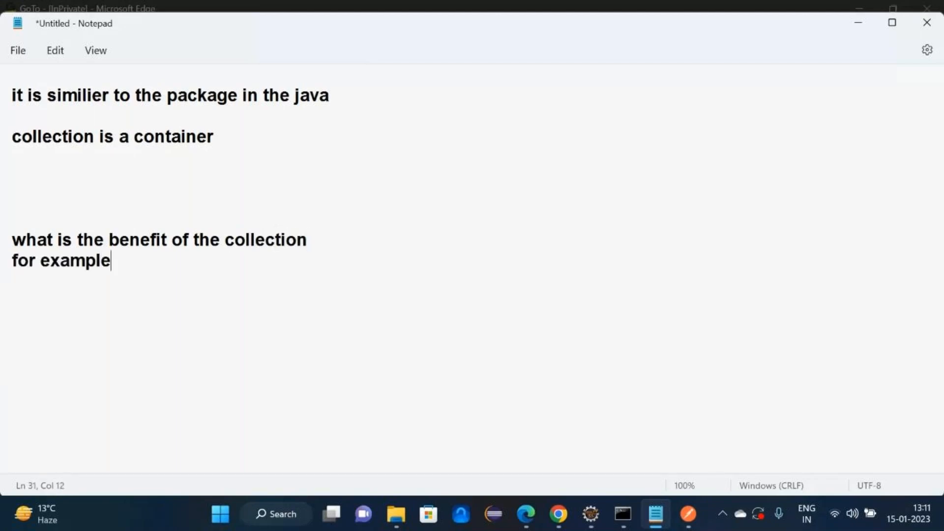
text(you have 1)
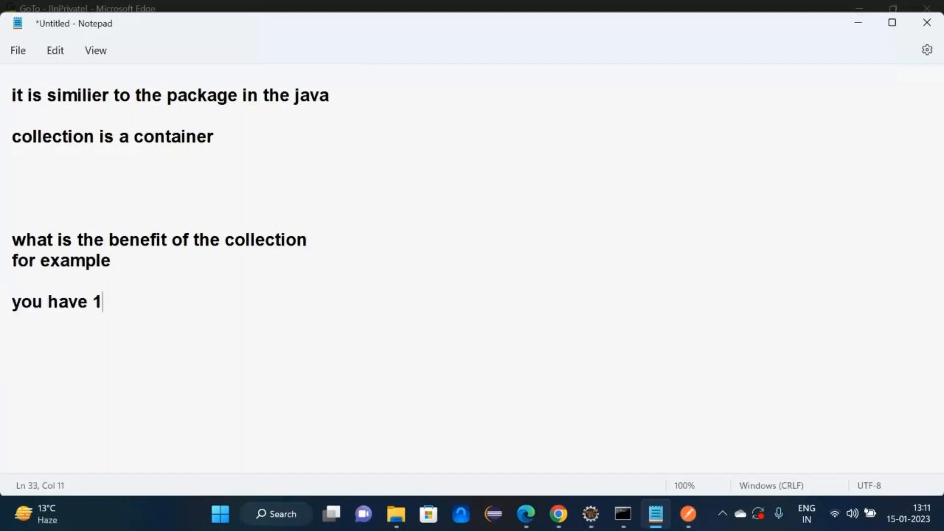
text(0 api test cases o)
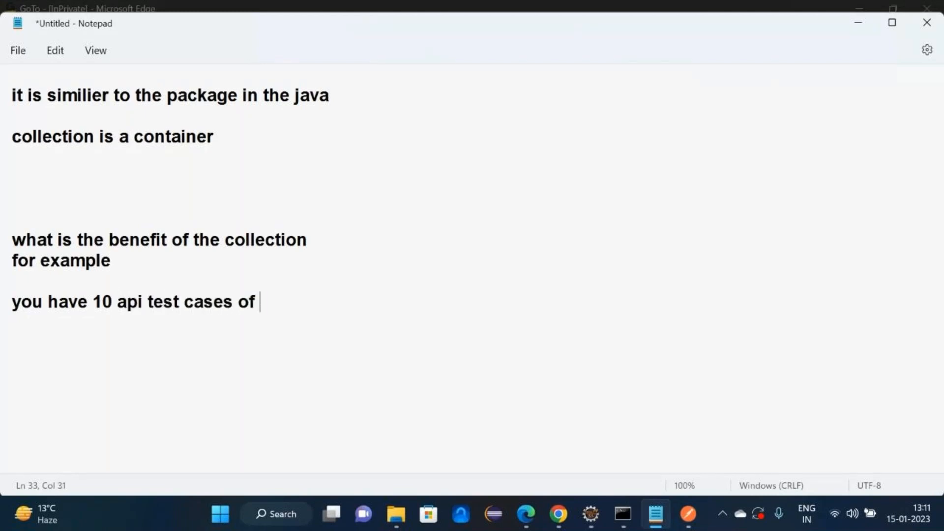
text(feature1 )
text(you )
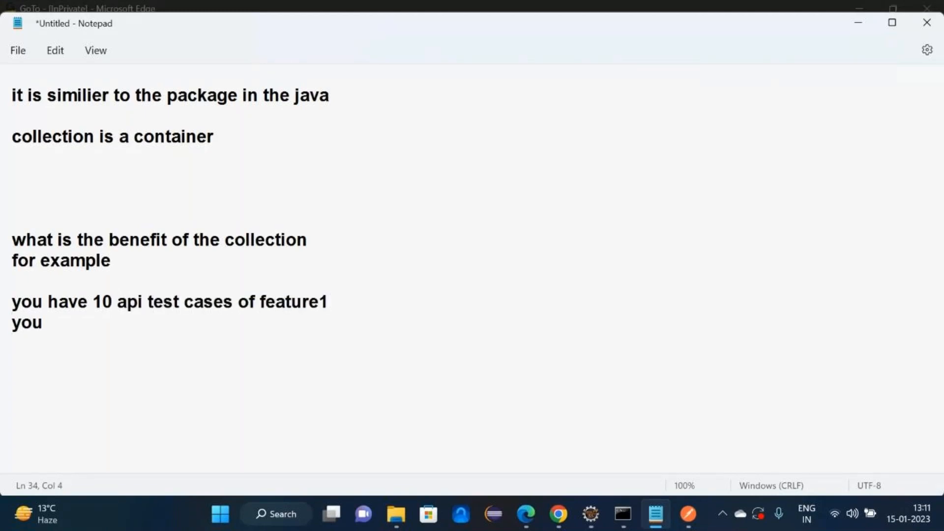
text(have 1)
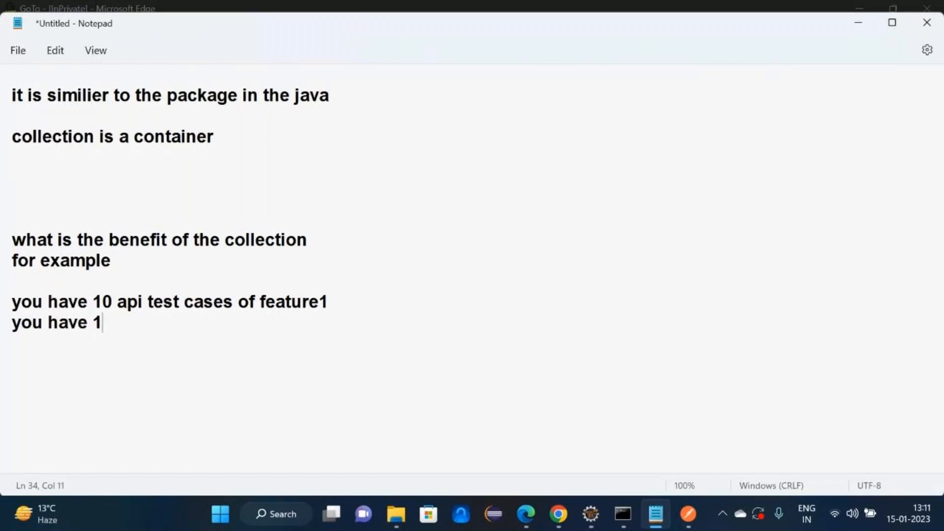
text(0 more api t)
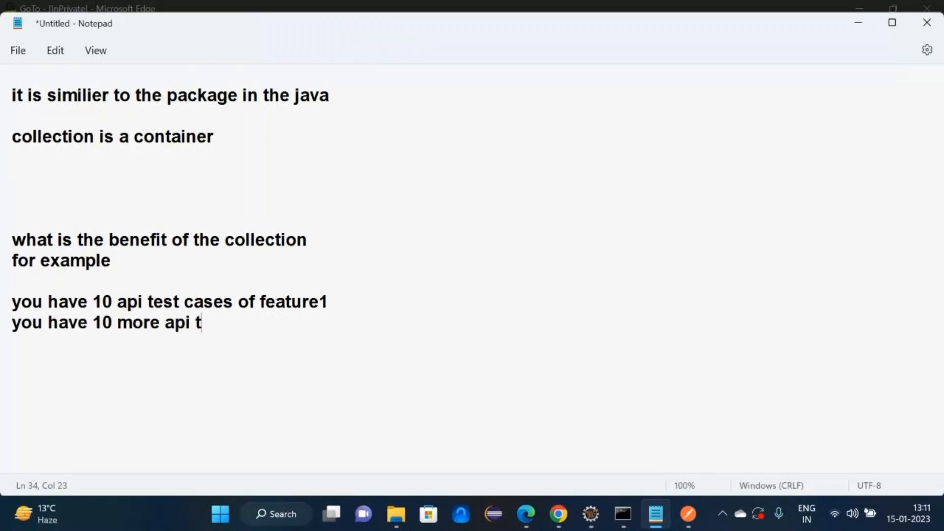
text(est cases of )
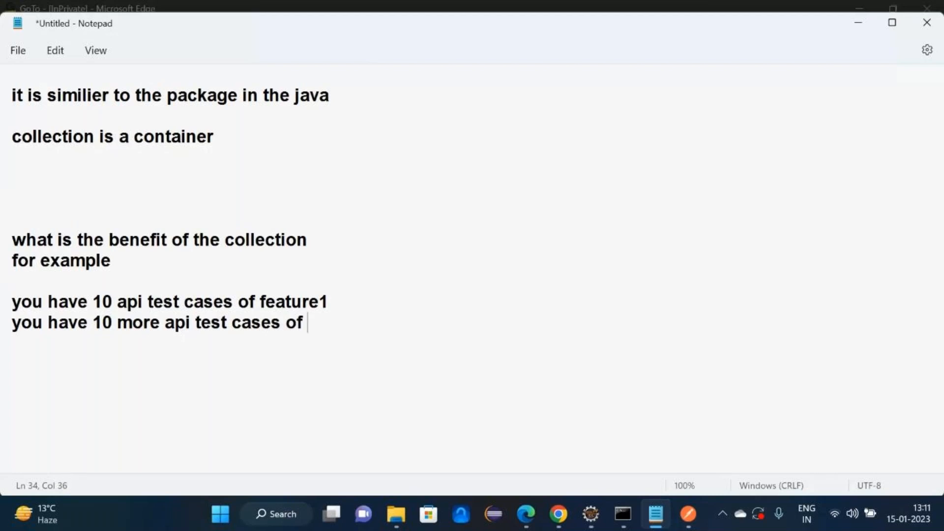
text(feature2)
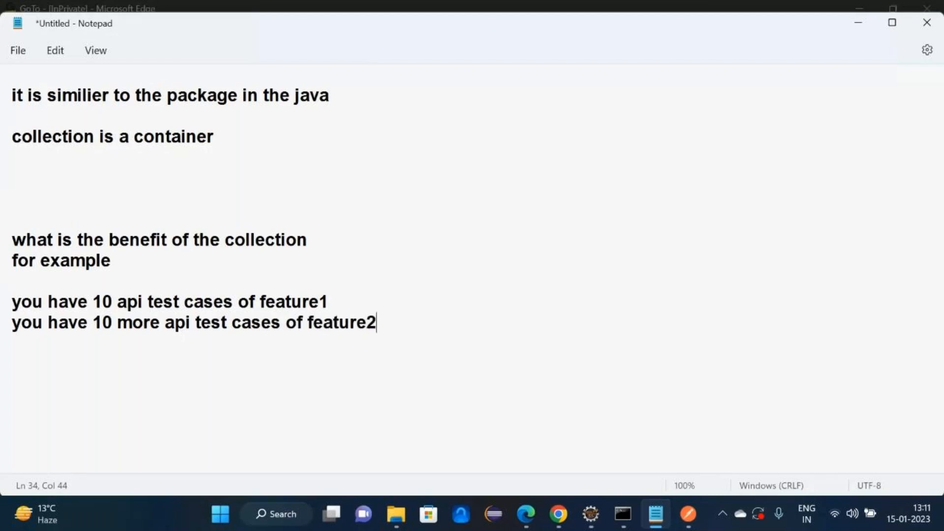
- Note how to differentiate: collection1 holds 10 feature1 testcases, collection2 holds 12 feature2 testcases
key(Return)
text(how you )
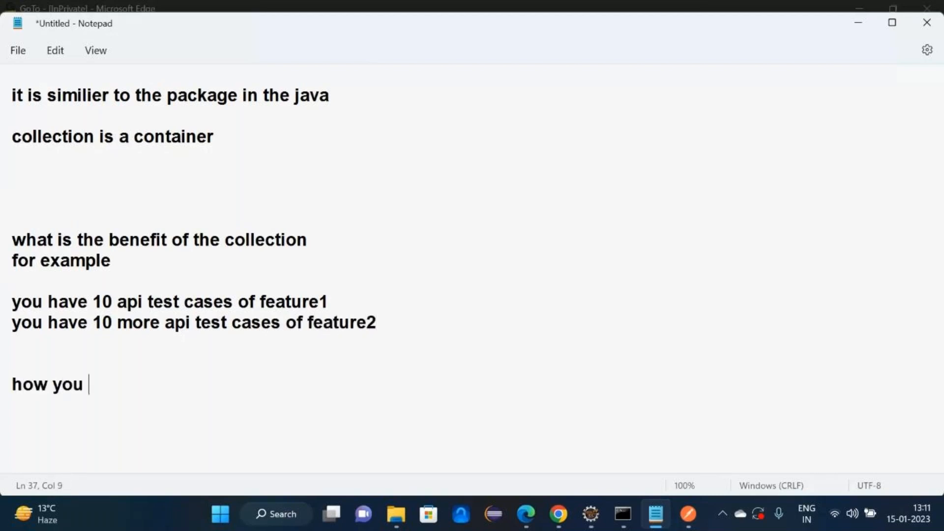
text(will defin)
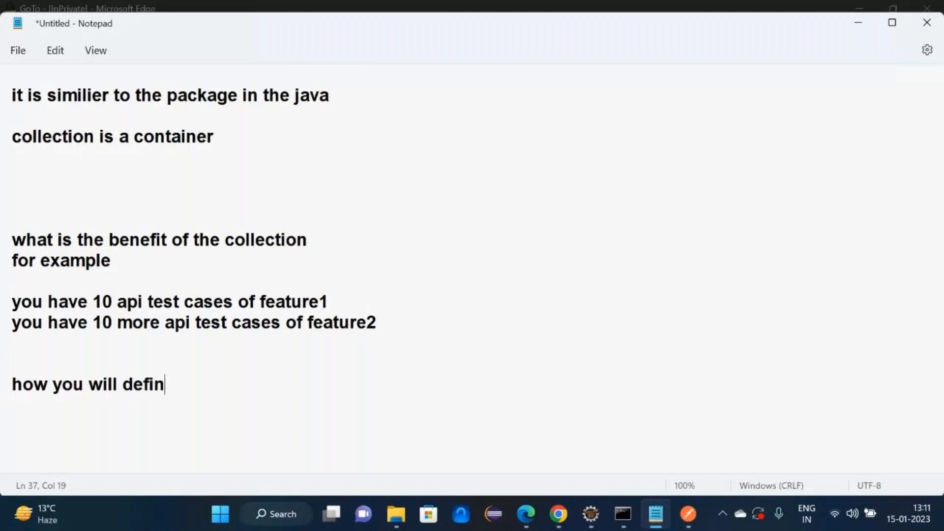
key(BackSpace)
key(BackSpace)
text(e)
key(BackSpace)
key(BackSpace)
key(BackSpace)
key(BackSpace)
text(ifferenti)
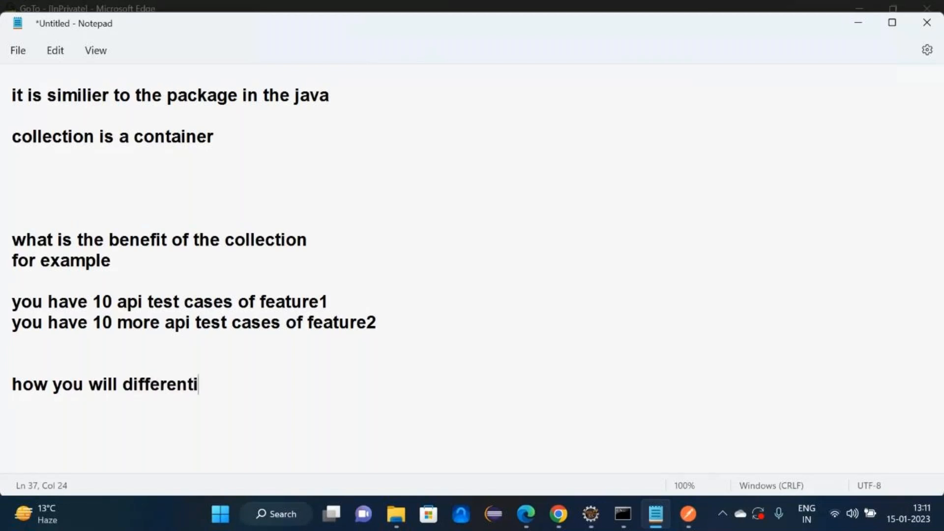
text(ate  colle)
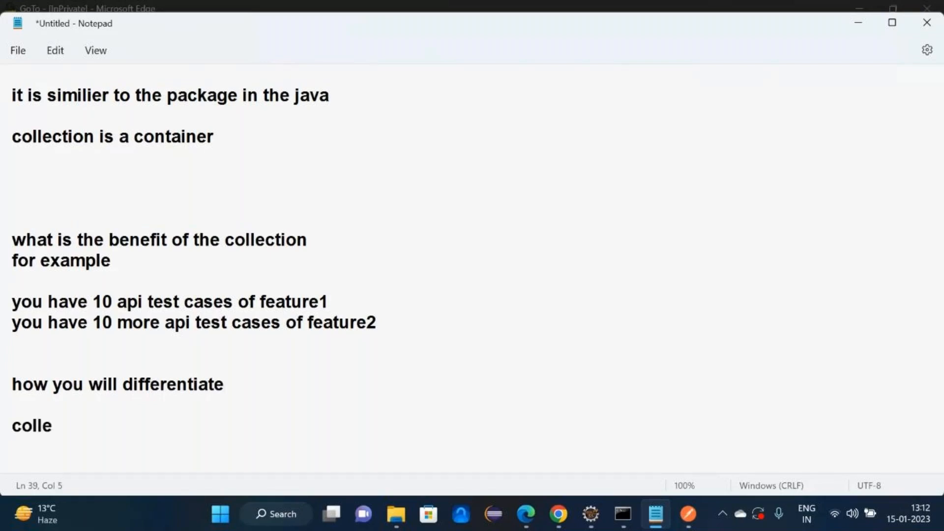
text(ction1--------------10 ap)
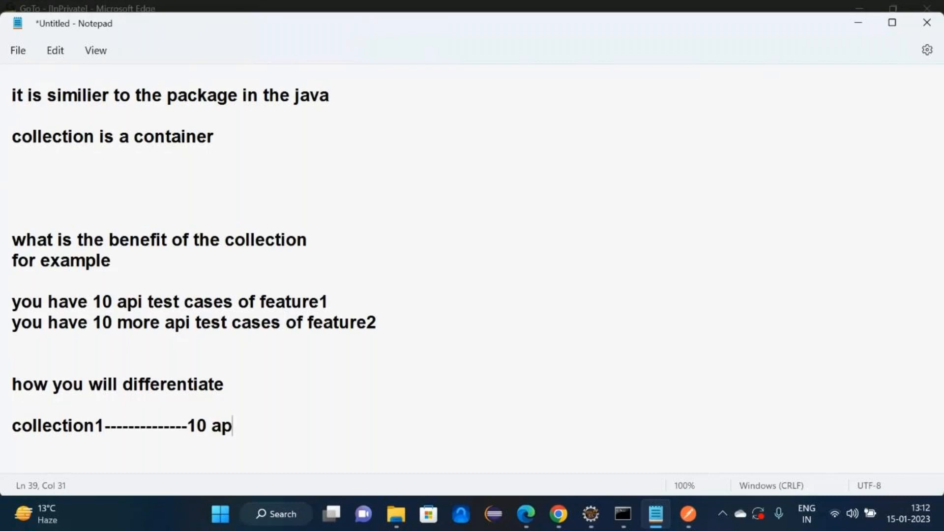
text(i testcases of )
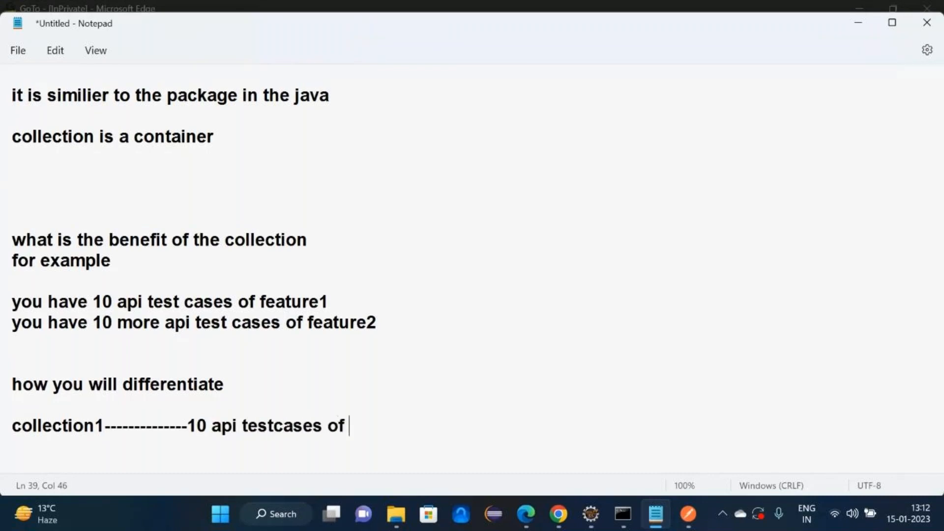
text(feature1)
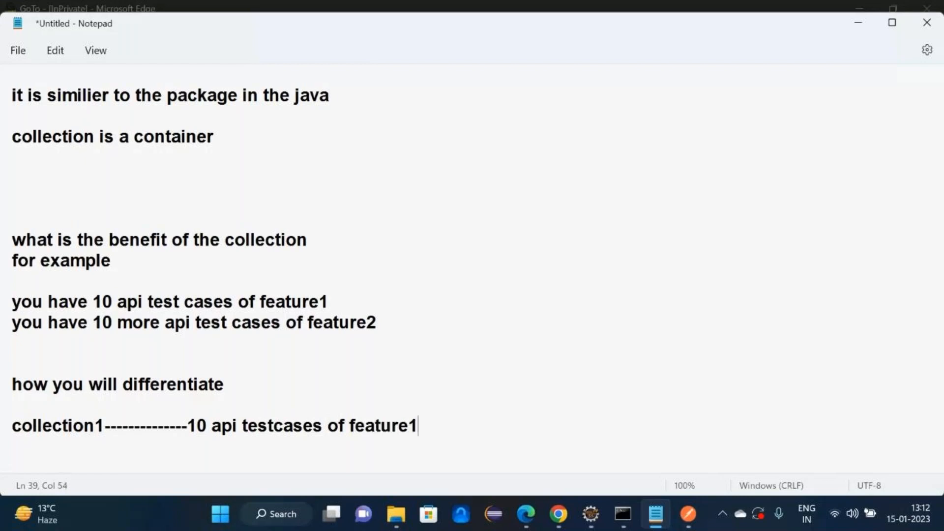
key(Return)
text(collection)
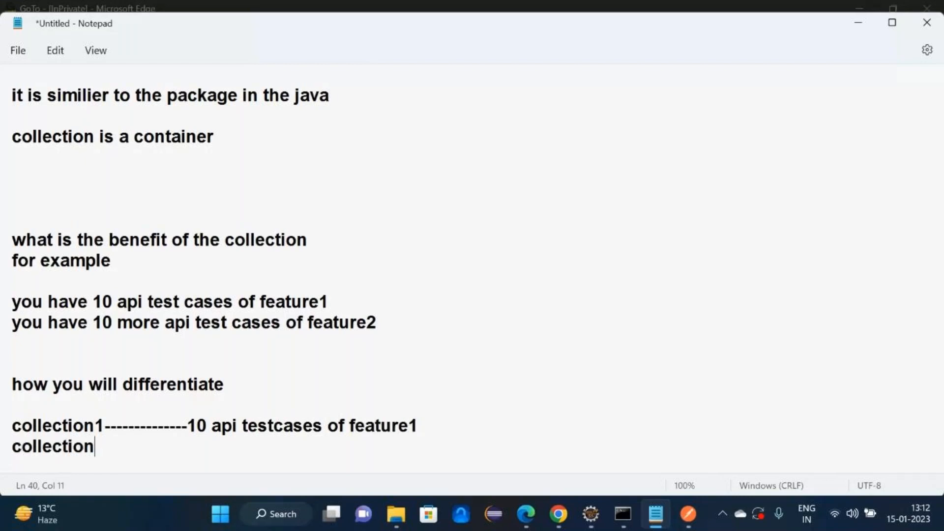
text(2-------------)
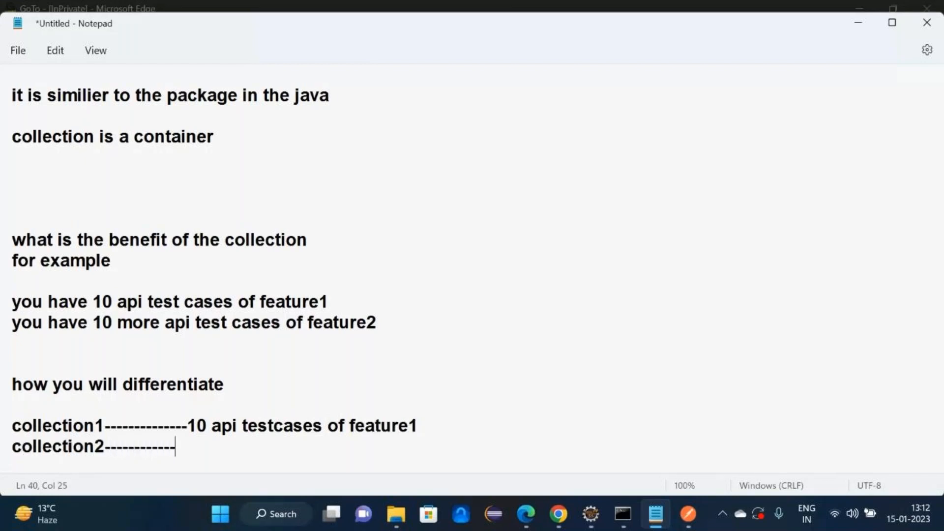
text(--12 api test)
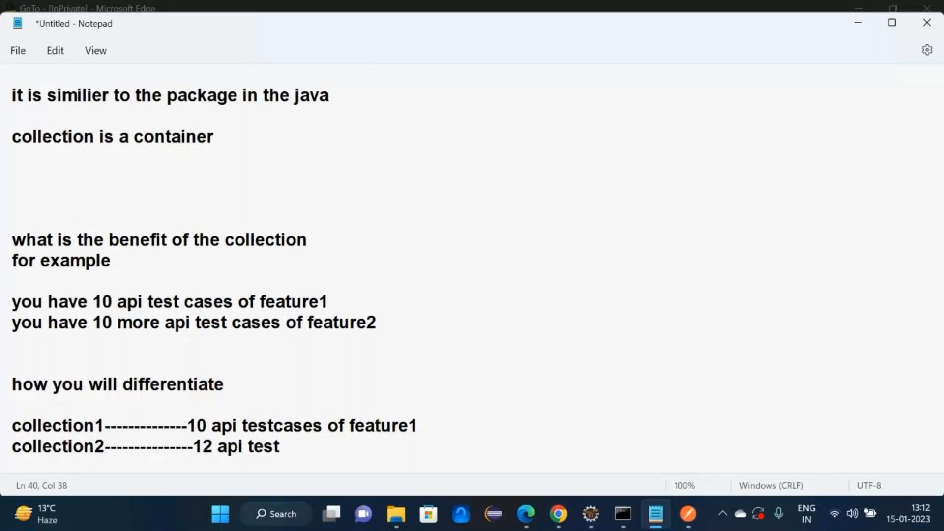
text(cases of feature2)
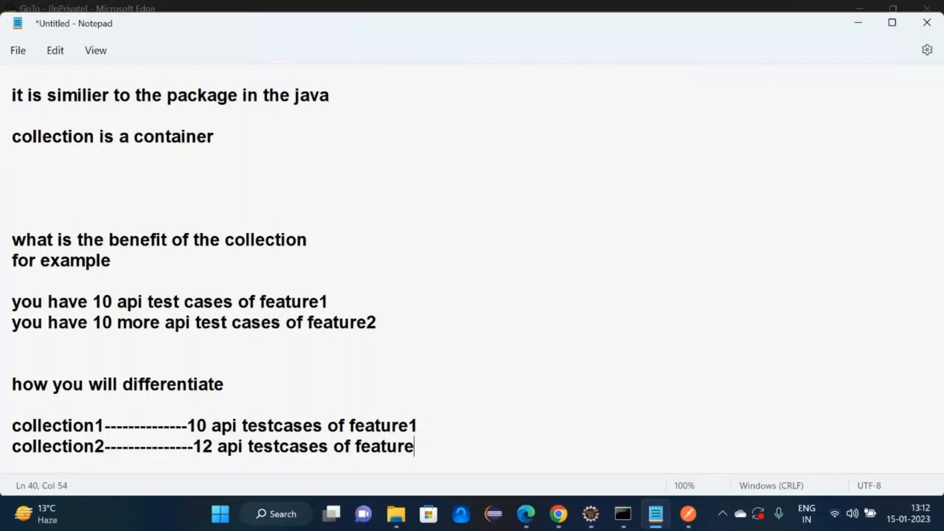
key(Return)
key(Return)
key(Return)
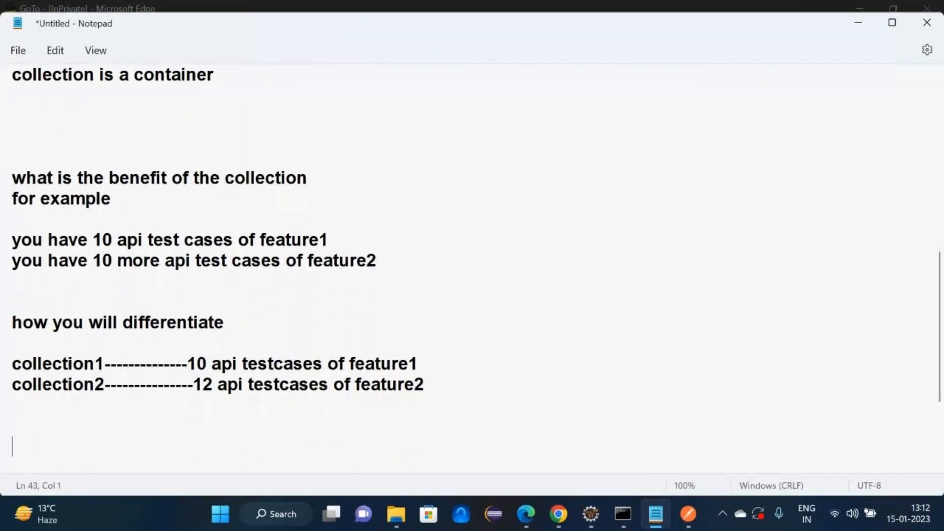
- Map 'api nov batch' to collection1 and 'api jan batch' to collection2, then switch to Postman
text(api)
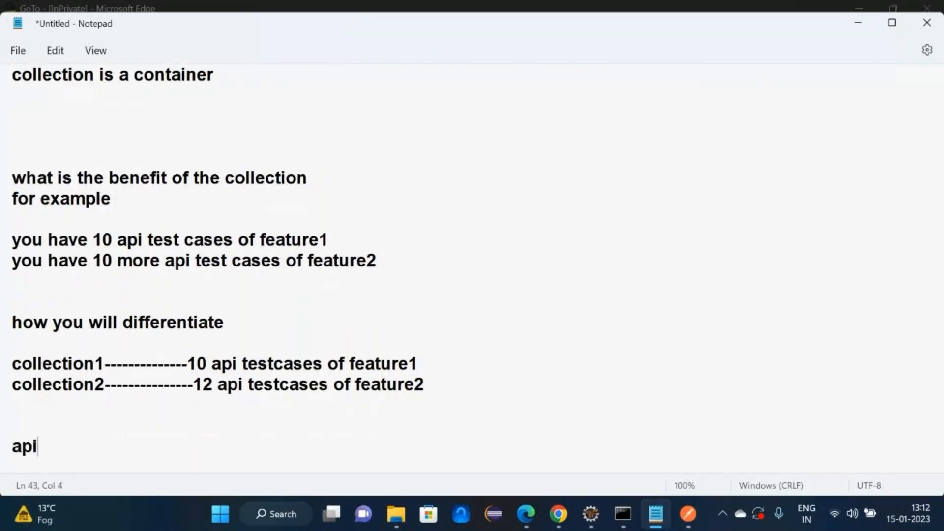
text( nov ba)
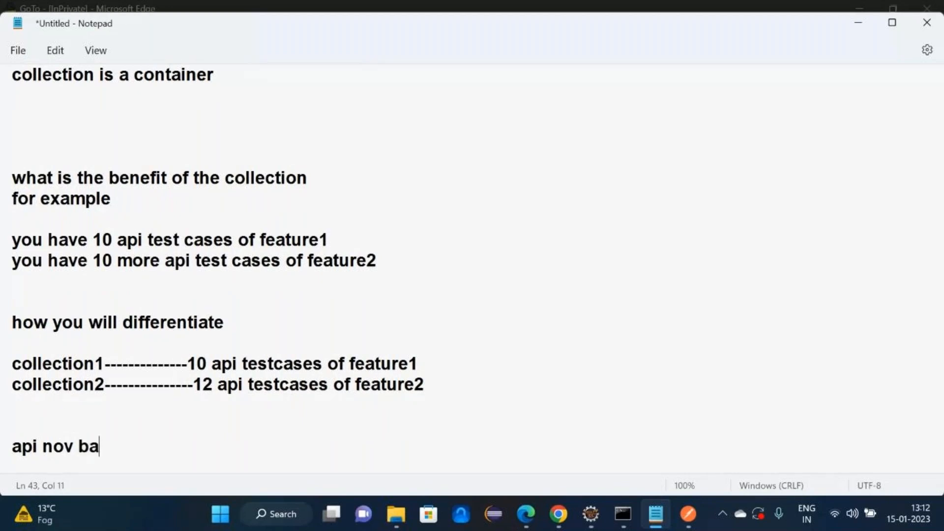
text(tch)
key(Return)
text(api )
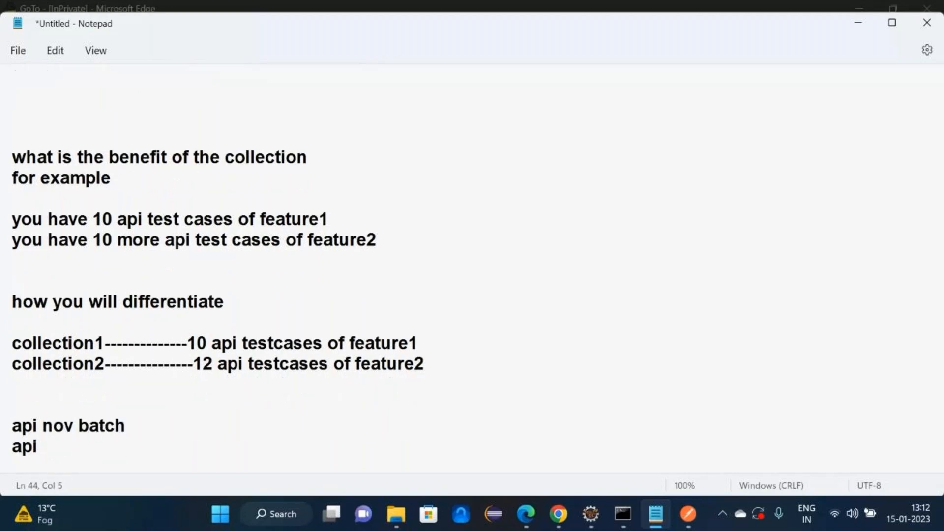
text(jan batch)
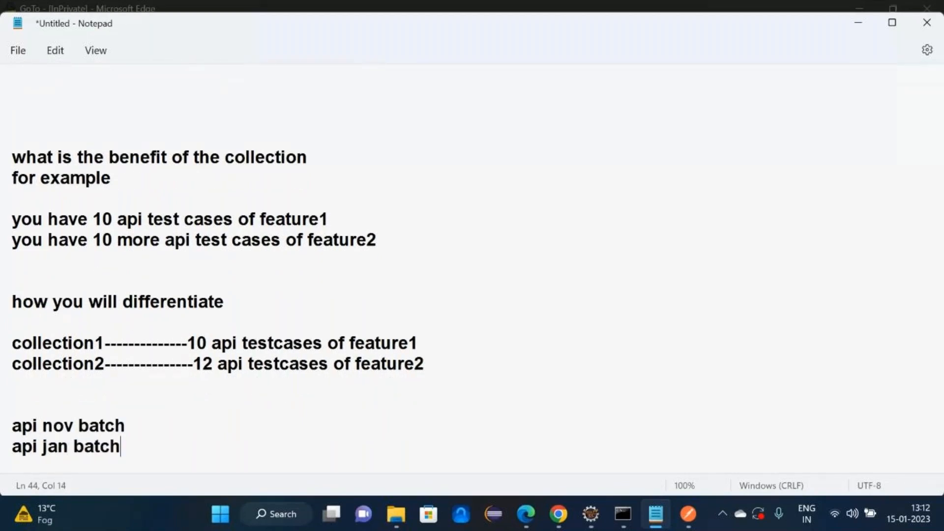
text(----------c)
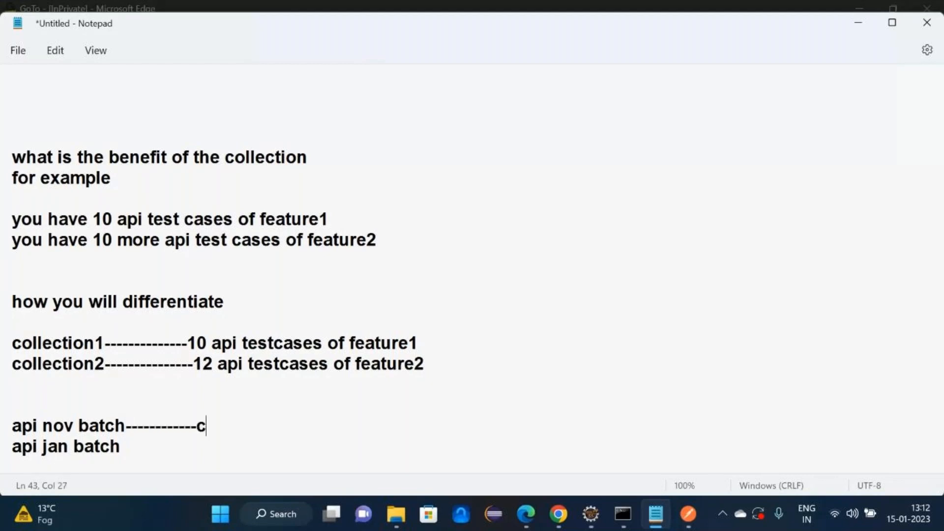
text(ollection1)
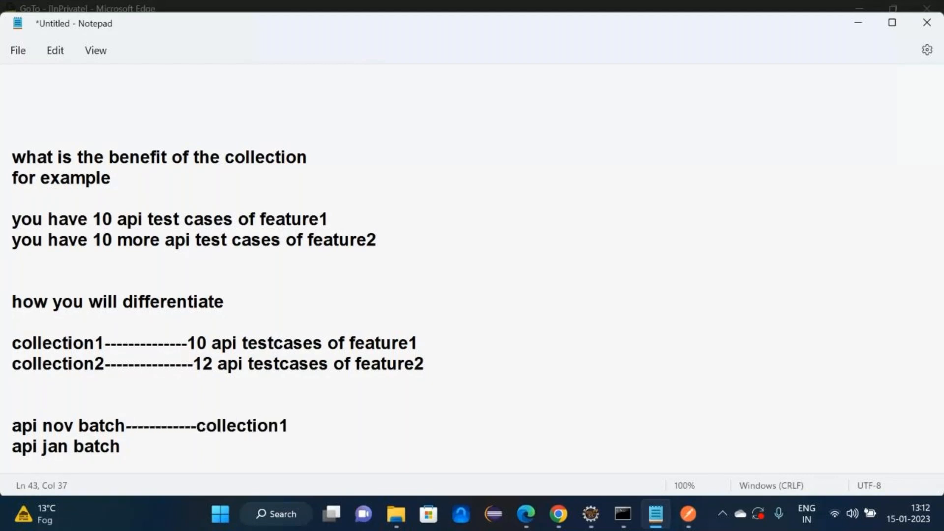
key(Down)
text(-------------collection1)
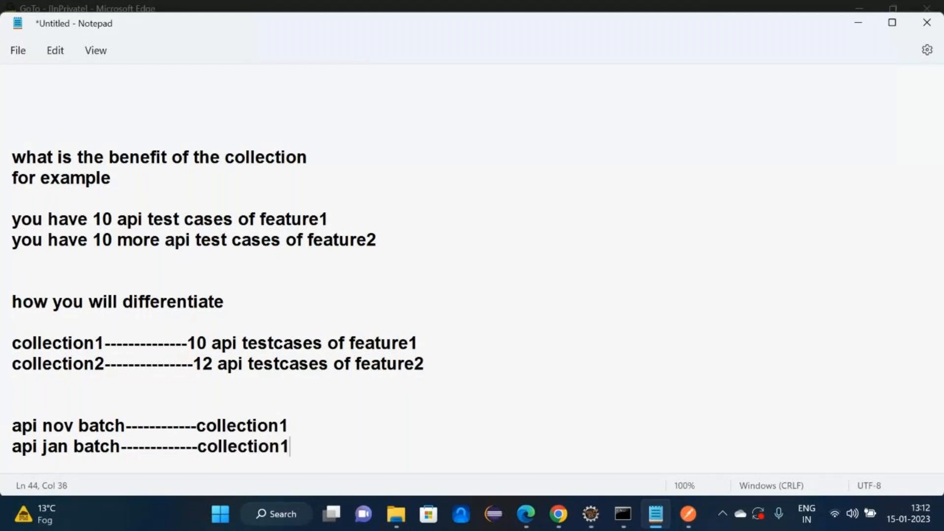
key(BackSpace)
text(2)
key(Return)
key(Return)
key(Return)
key(Return)
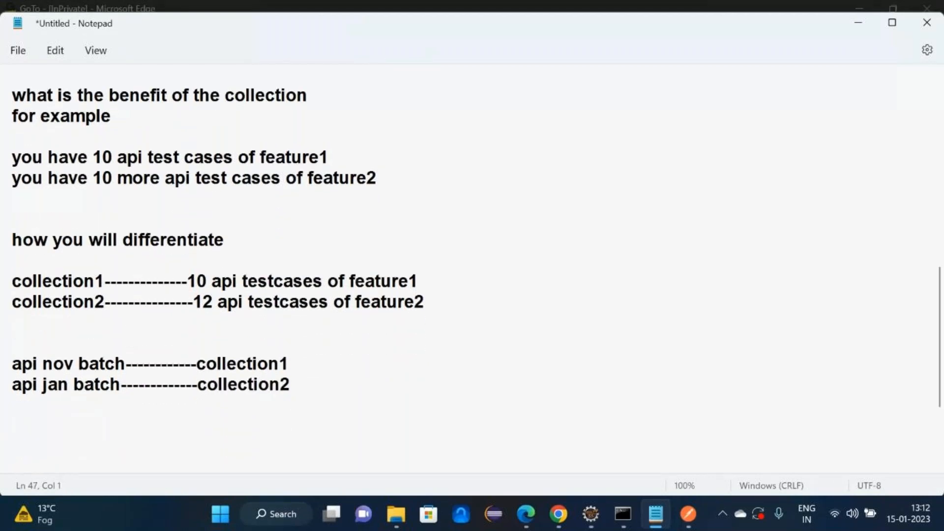
key(alt+Tab)
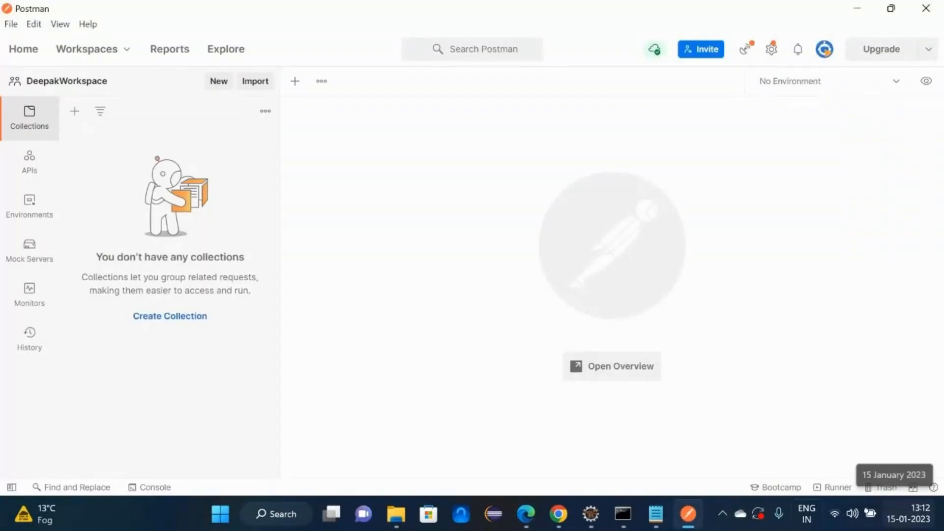
- Create a new collection and rename it API_Jan_Batch_Collection
click(74, 113)
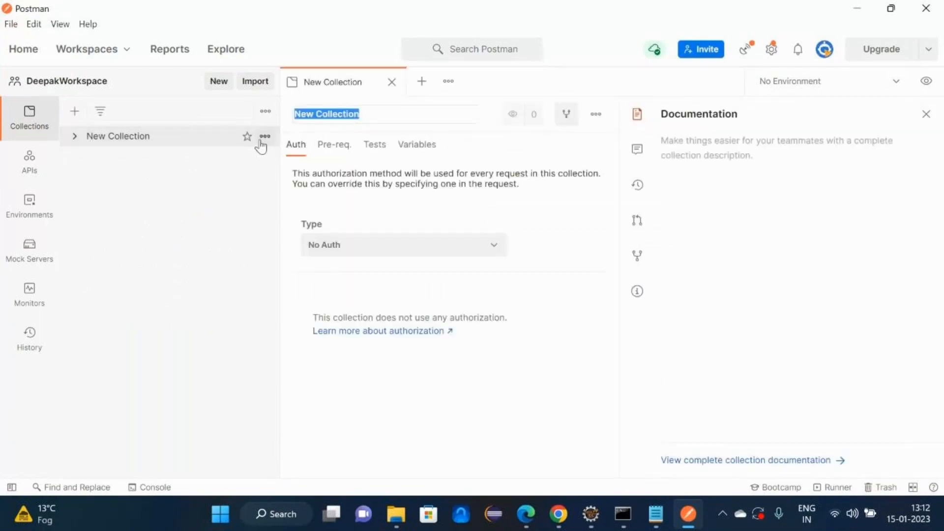
click(266, 137)
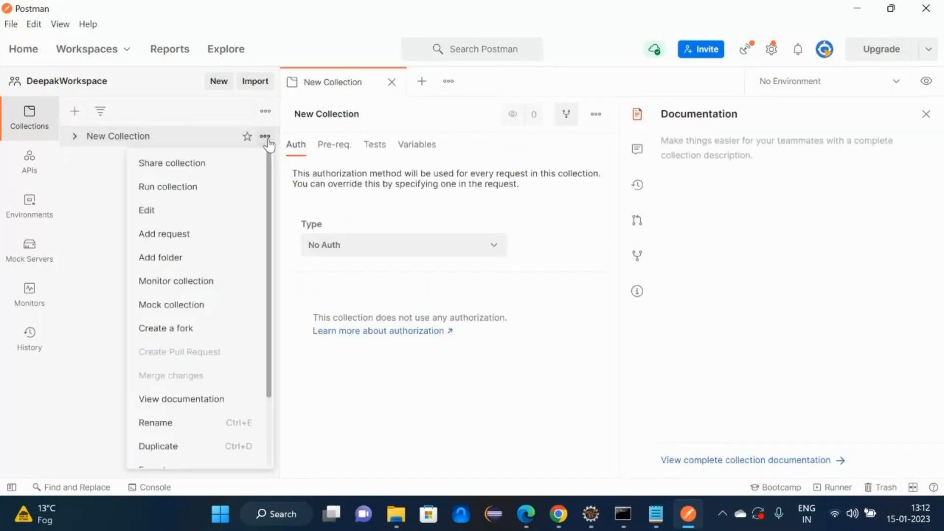
scroll(270, 204, down, 2)
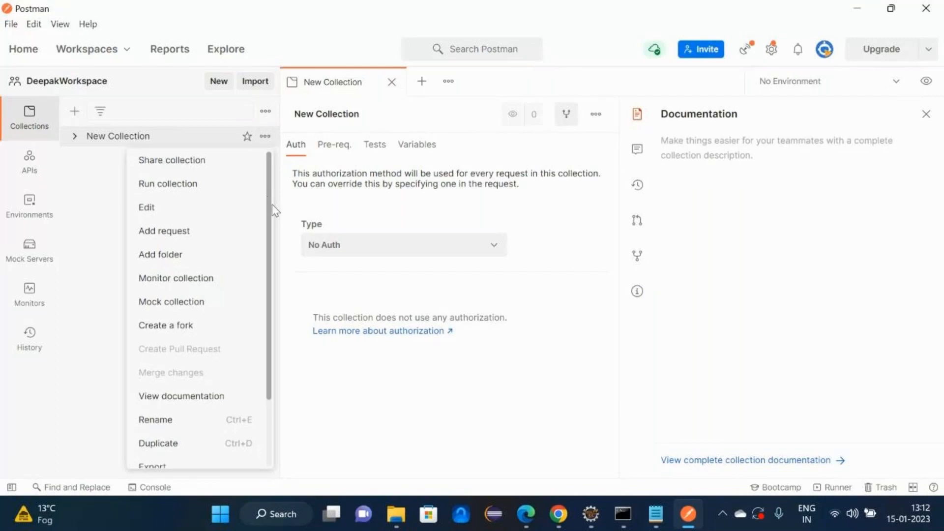
click(156, 375)
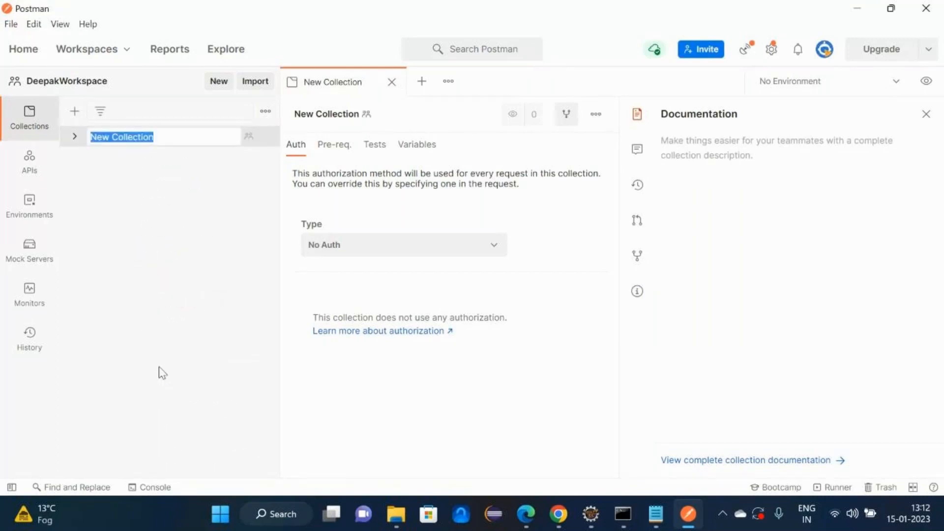
text(API_Jan_Batch_Collec)
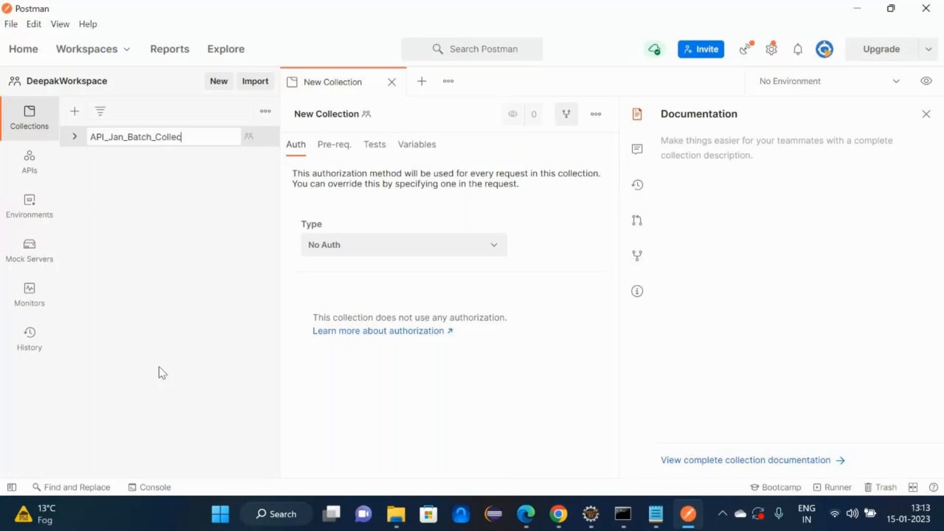
text(tion)
key(Return)
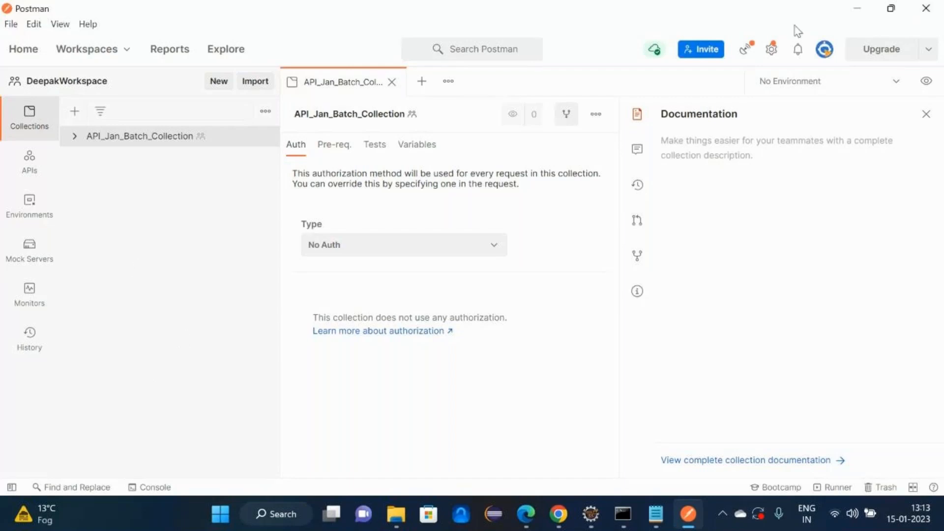
mouse_move(264, 137)
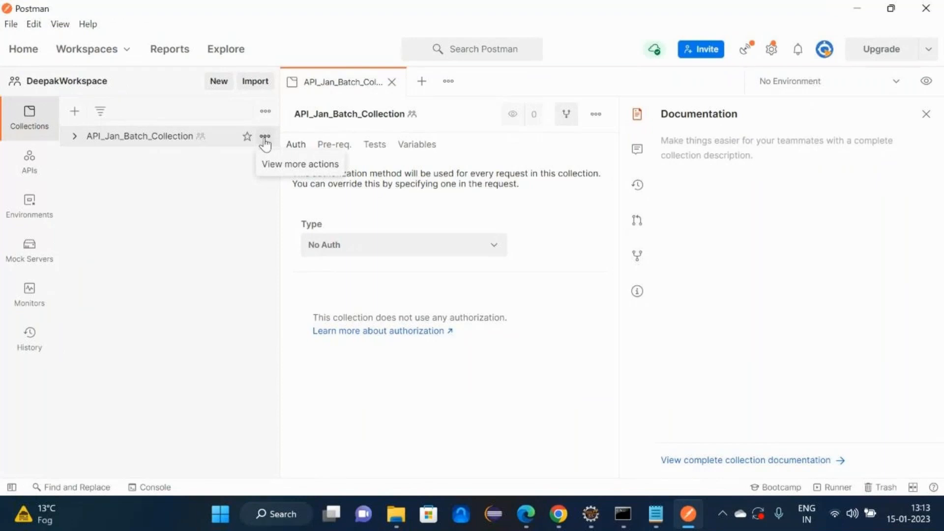
- Add a GET request to API_Jan_Batch_Collection and begin renaming it with a TC1_ name
click(265, 138)
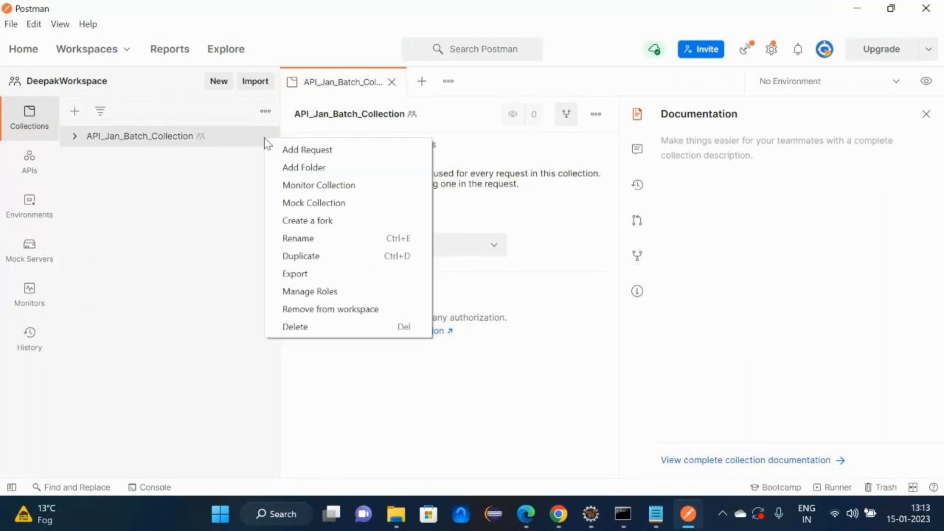
click(300, 150)
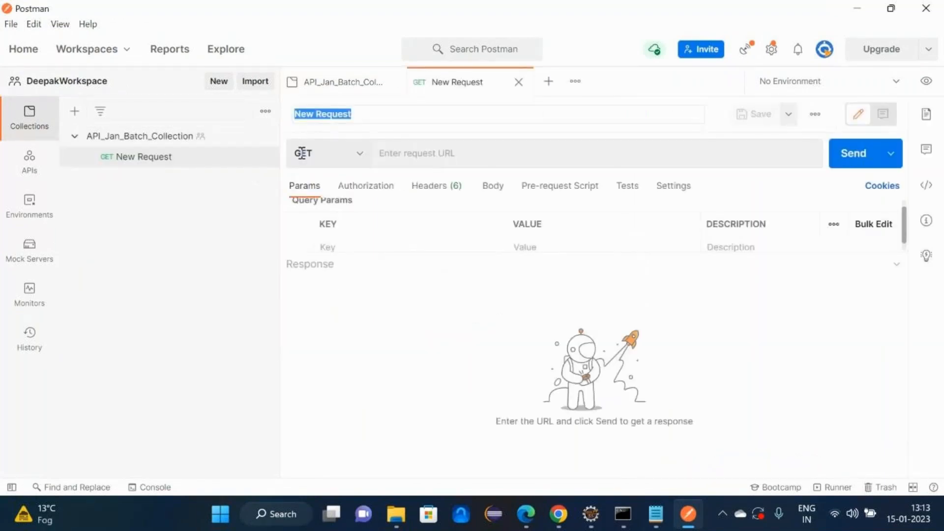
click(270, 158)
click(265, 157)
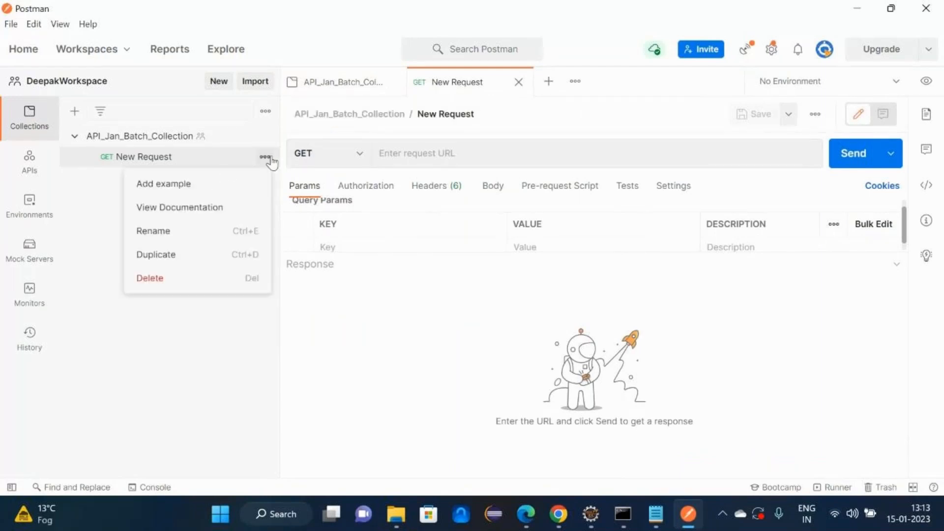
click(201, 232)
text(TC1)
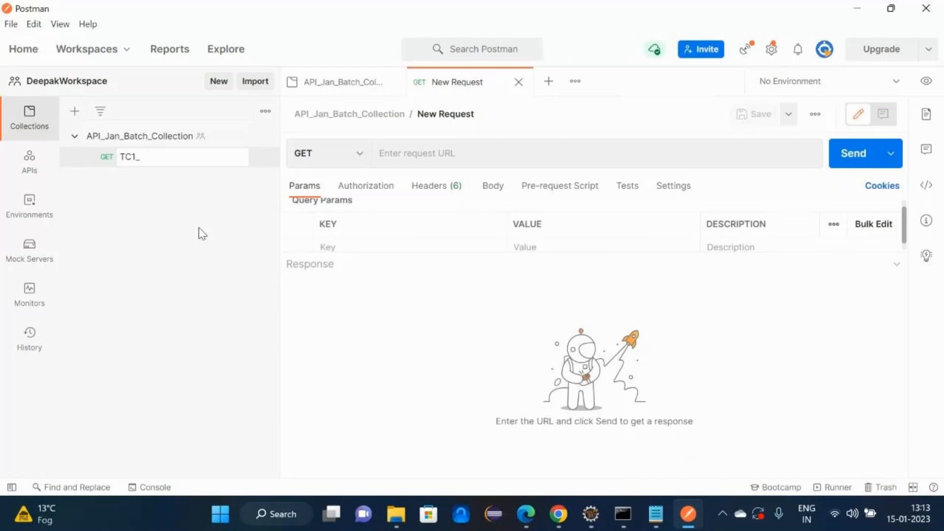
- Add an HTTP Methods heading: decide the method before hitting the API, as the dev team specifies per HTTP standard
key(alt+Tab)
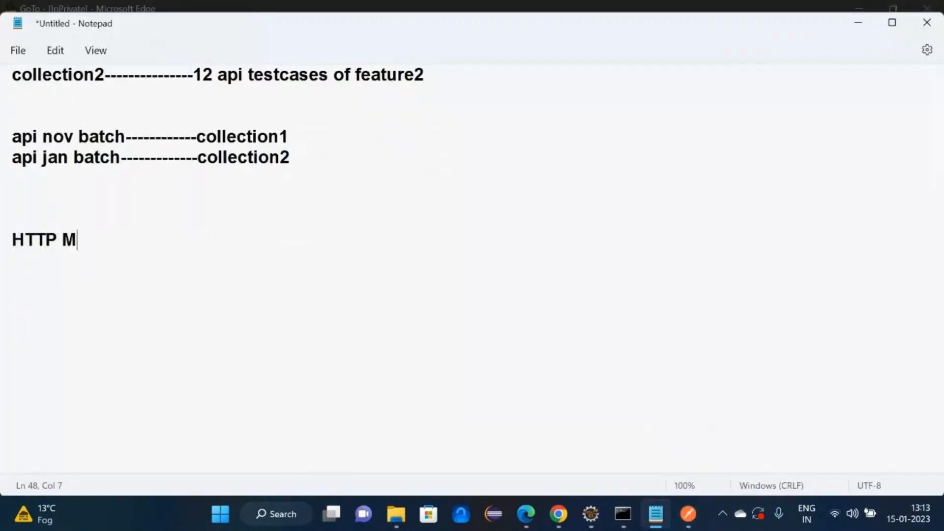
text(re)
key(BackSpace)
key(BackSpace)
text(ethods)
key(Return)
key(Return)
text(so be)
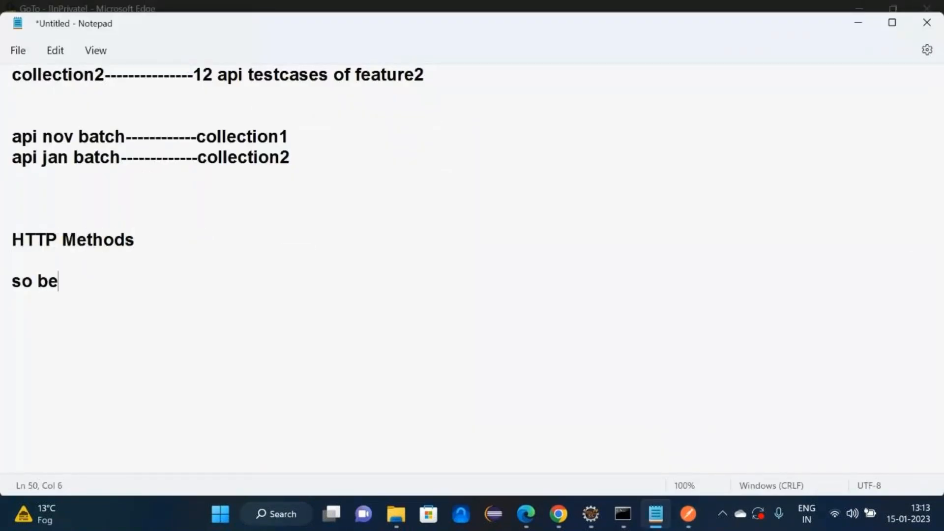
text(fore hitting th)
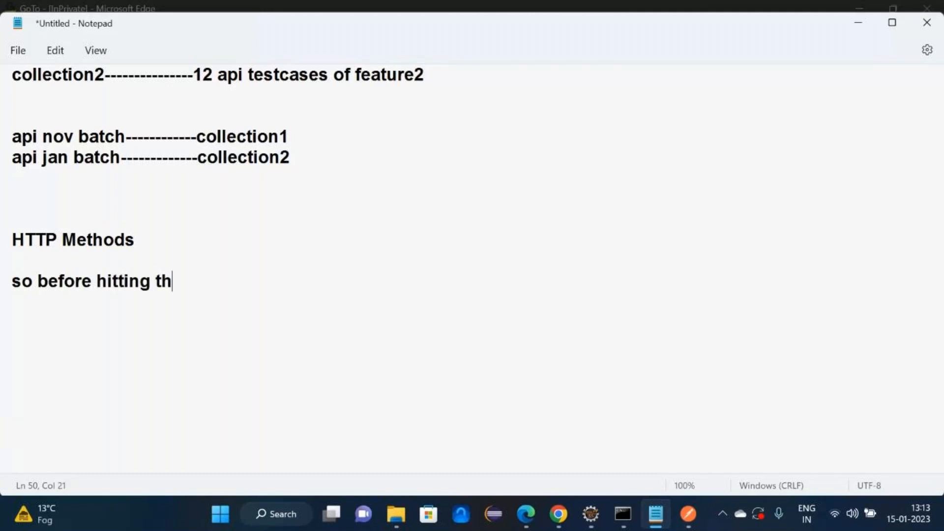
text(e api testcas)
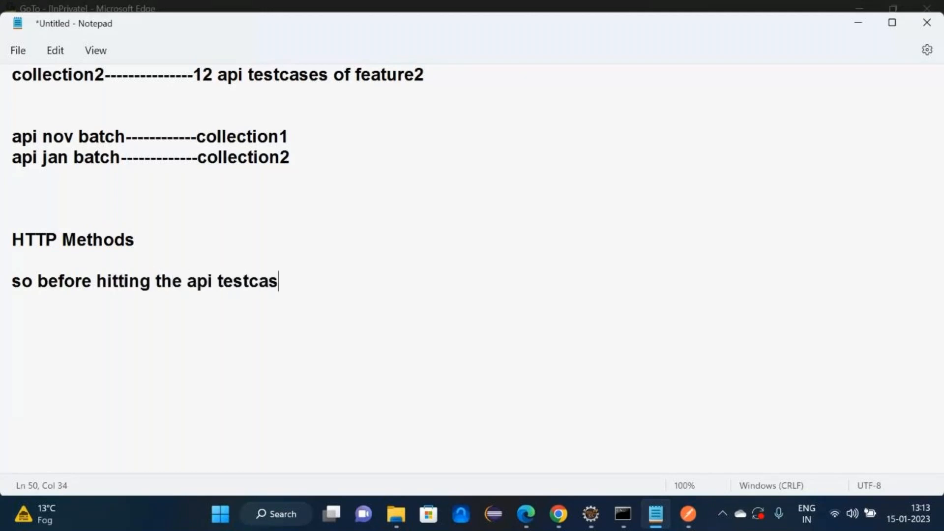
text(e we have )
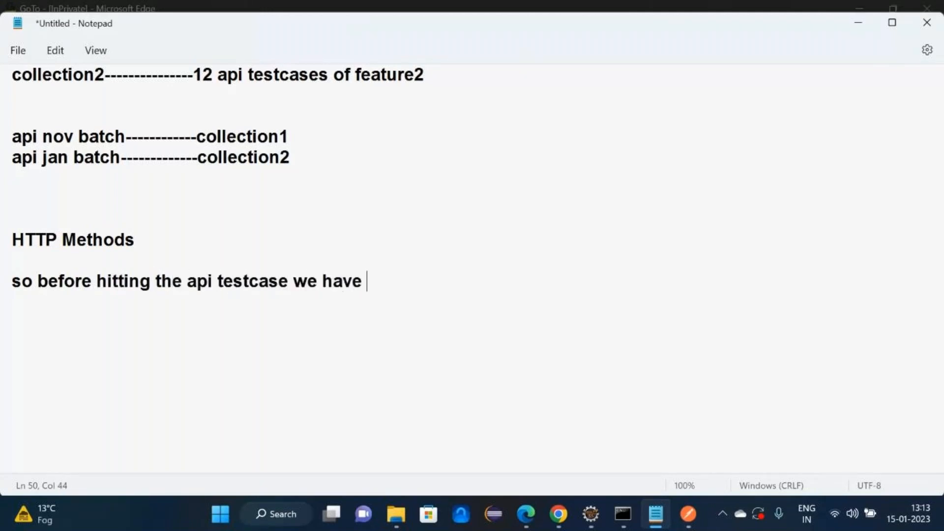
text(to defi)
key(BackSpace)
key(BackSpace)
text(c)
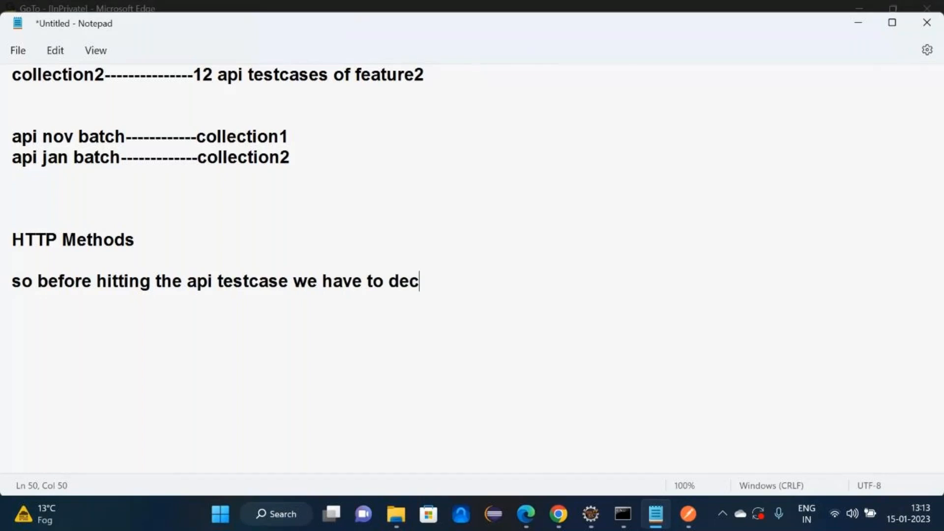
text(ide which http )
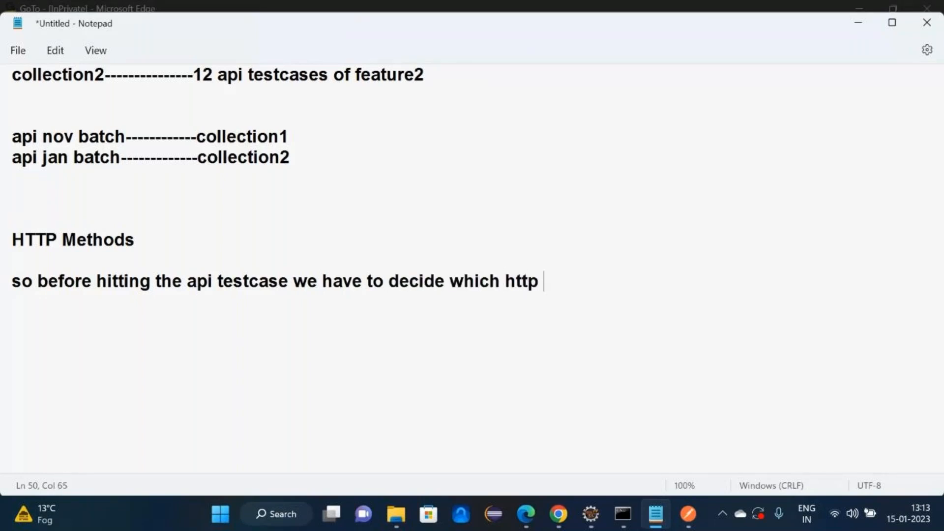
text(method we want to hit)
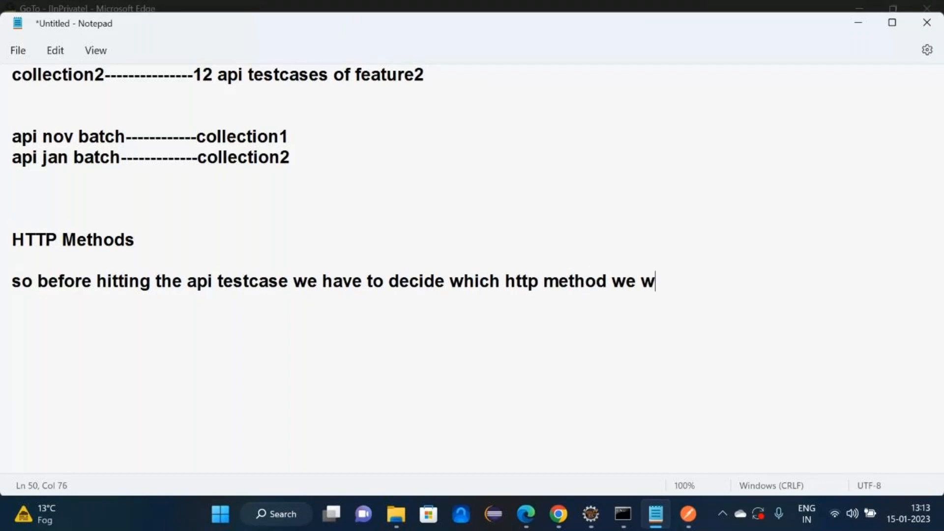
key(Return)
key(Return)
text(wo)
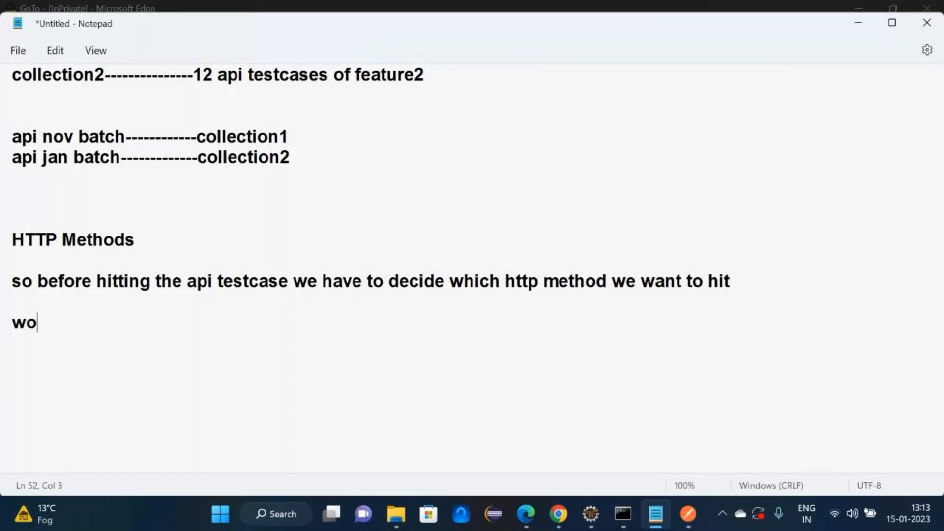
key(BackSpace)
text(ho wil)
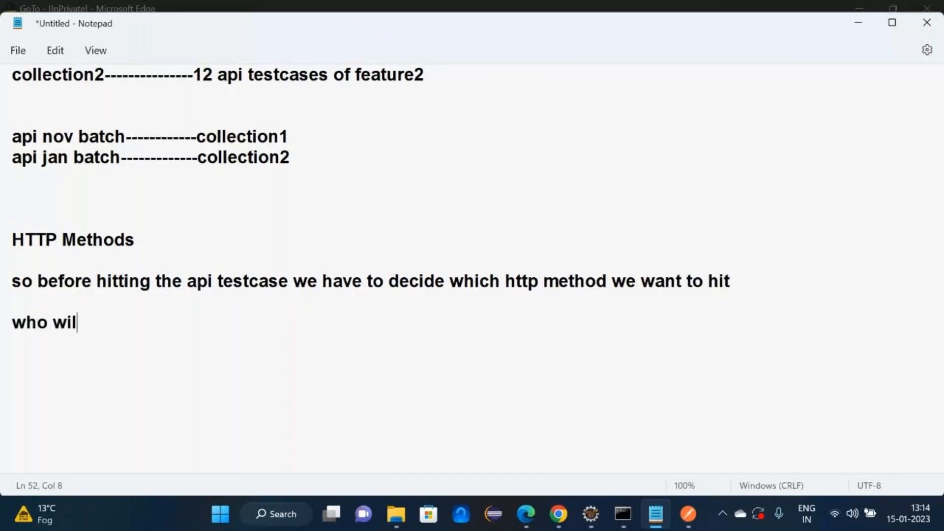
text(l tell-------dev )
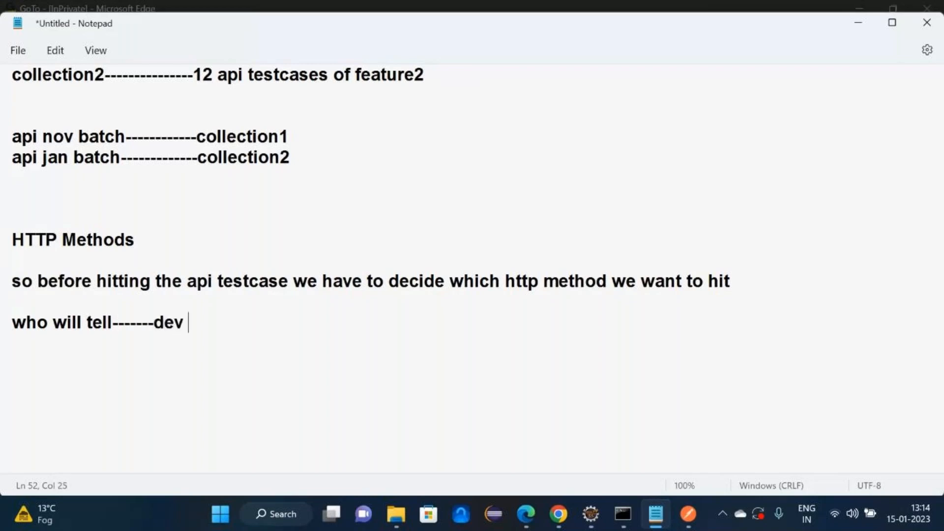
text(team will t)
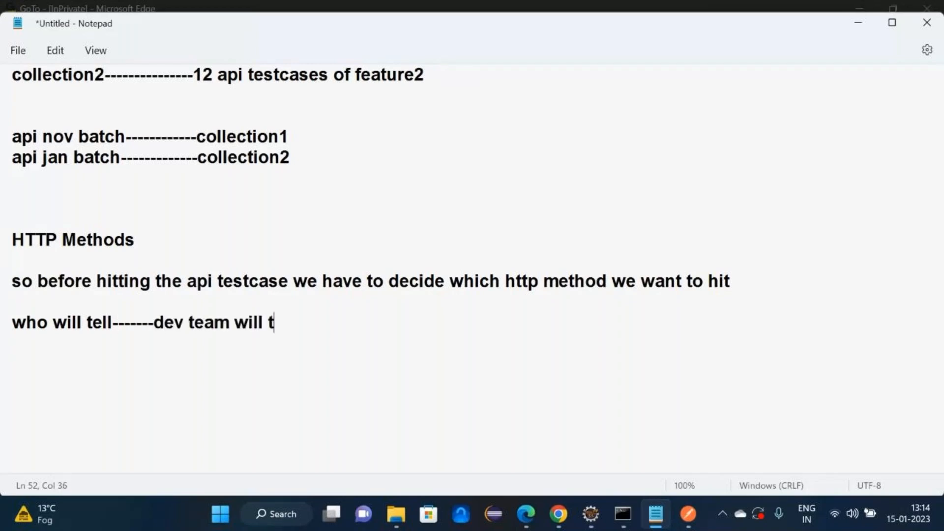
text(ell which htt)
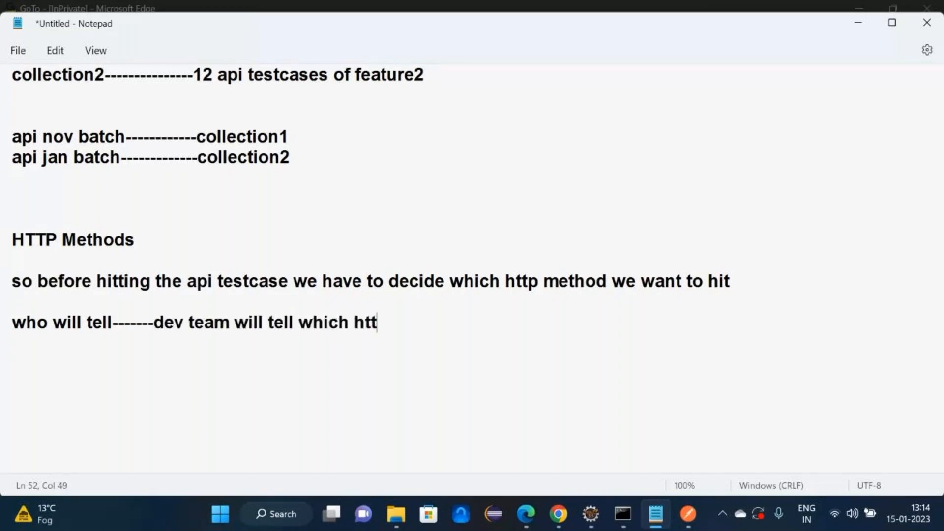
text(p method we ha)
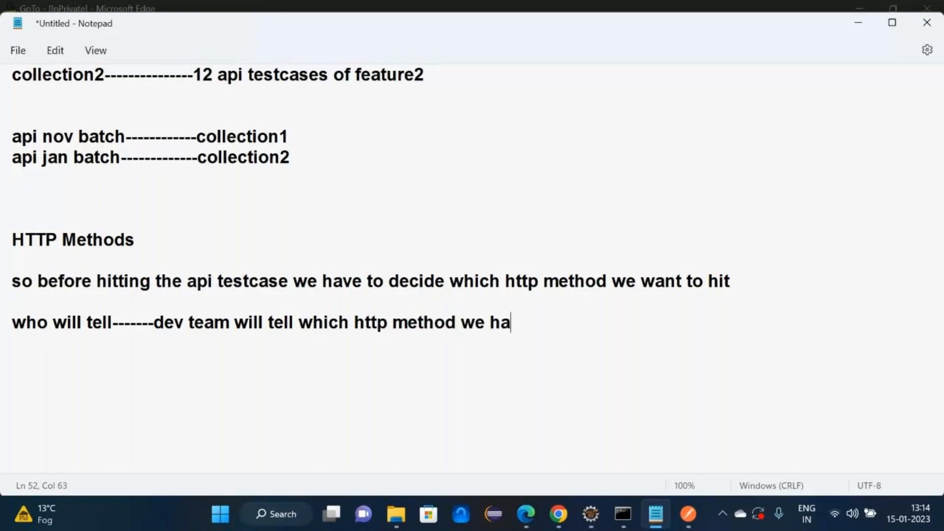
text(ve to use  )
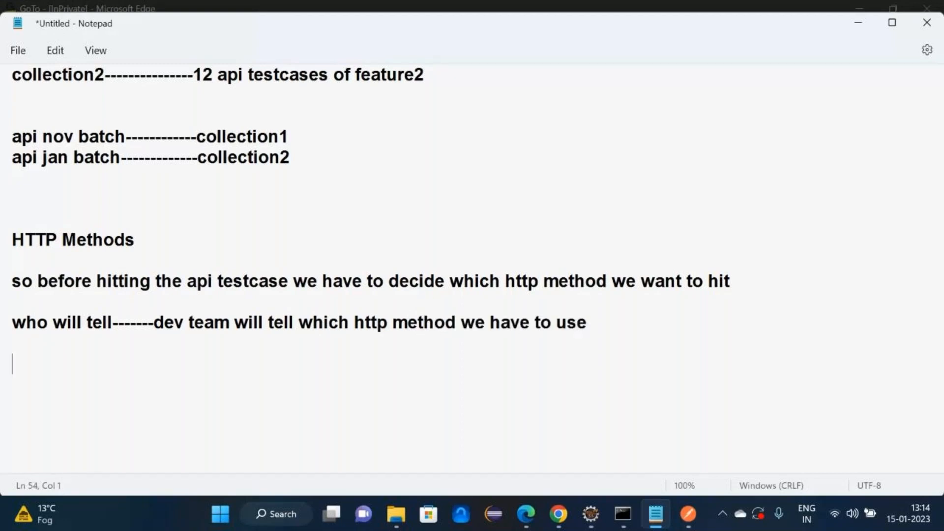
text(as per HTT)
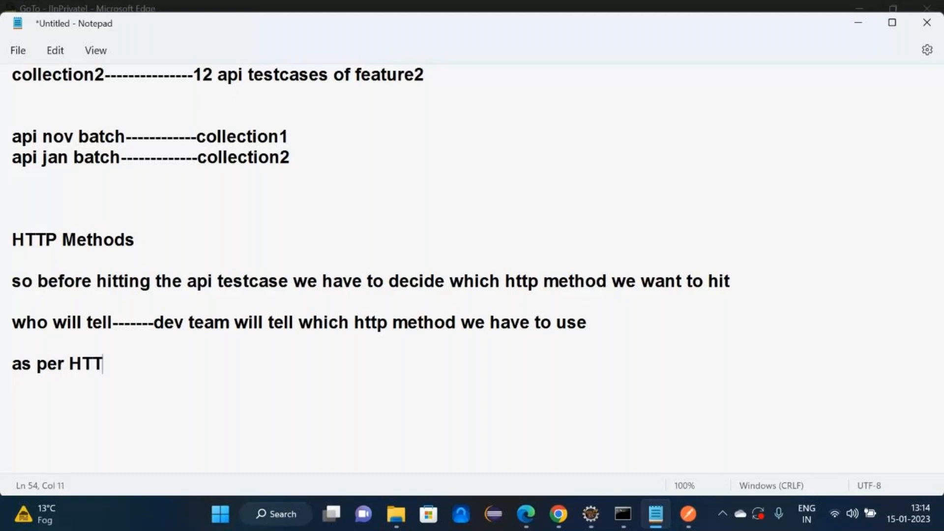
text(P standard)
key(Return)
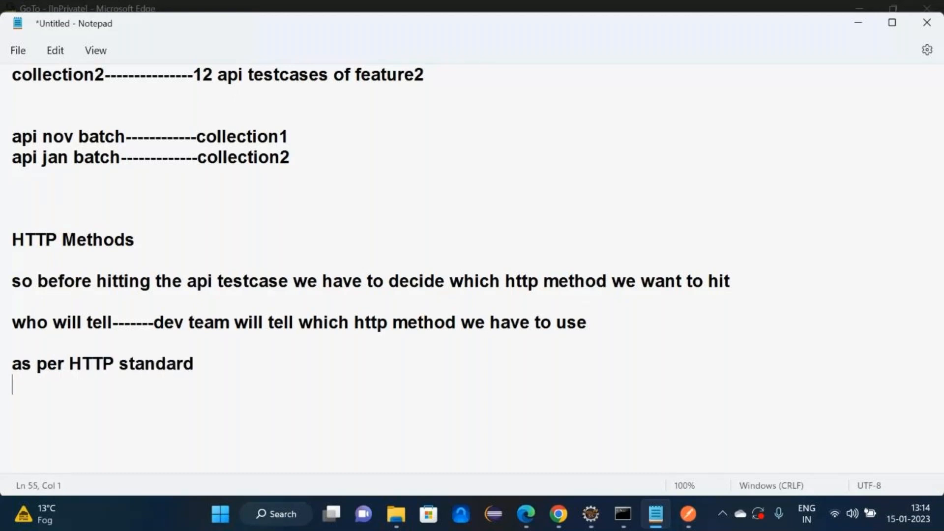
- Note post inserts, get fetches, put/patch updates and delete deletes a record
text(if i want)
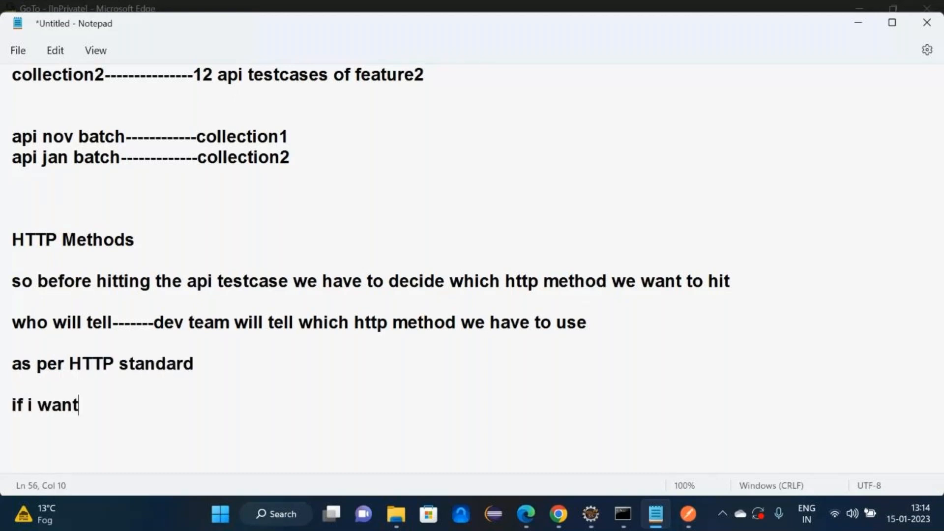
text( to insert a )
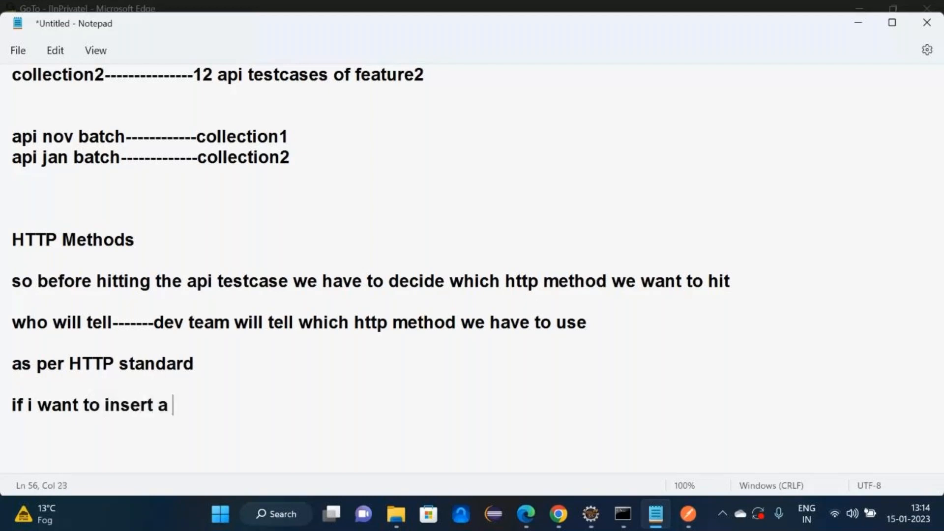
text(record, we wil)
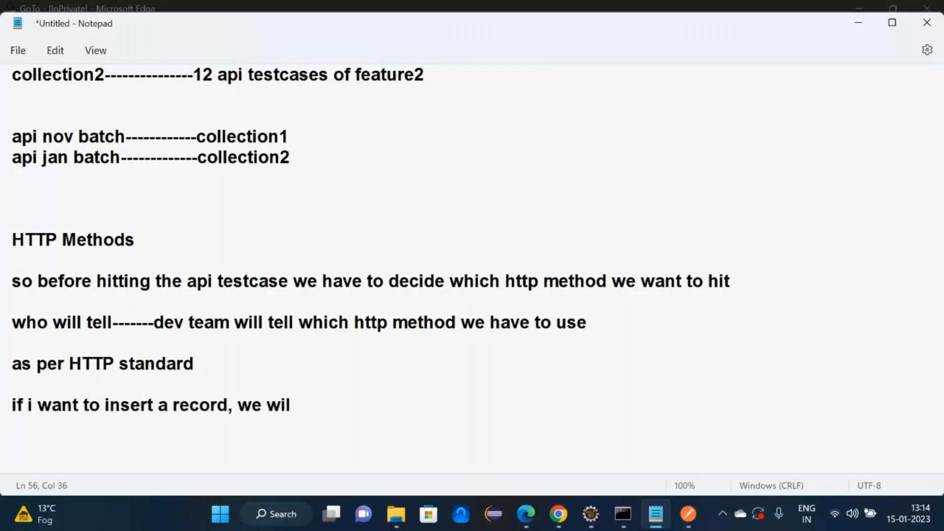
text(l use post method)
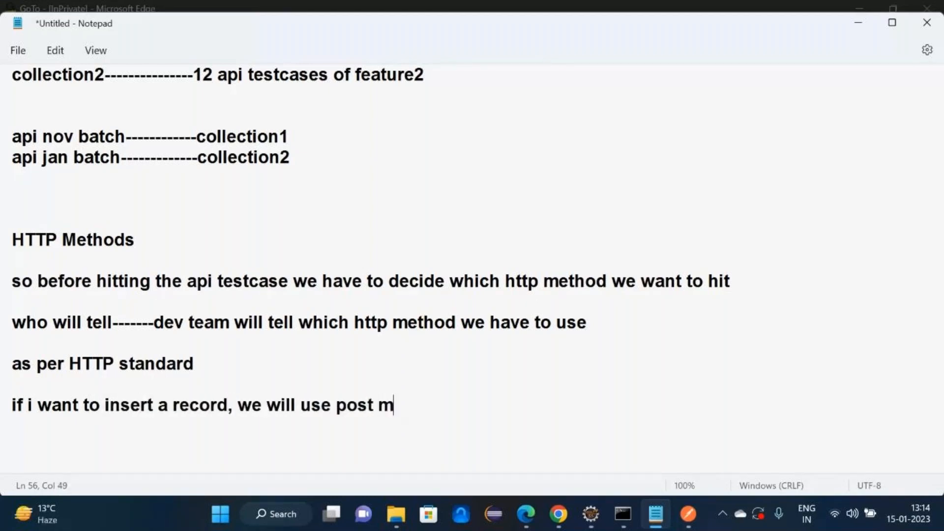
key(Return)
key(Return)
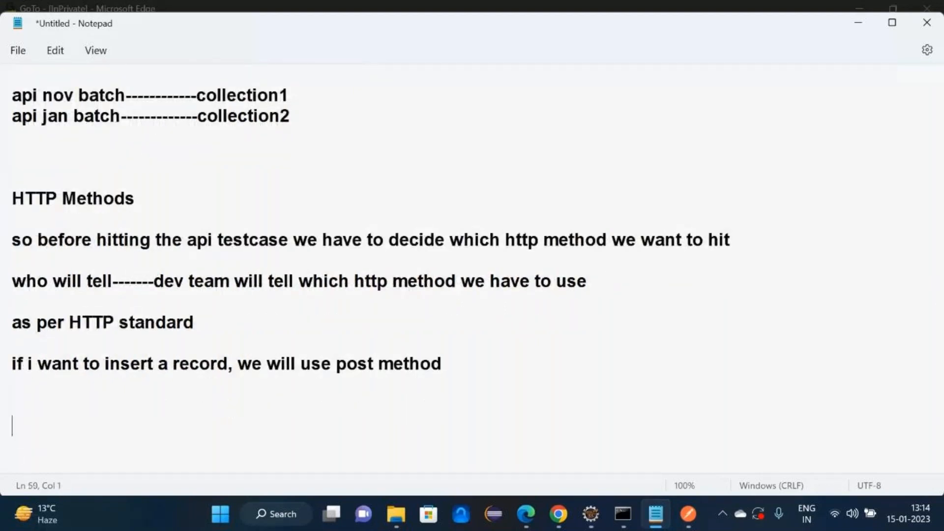
text(if we want to fe)
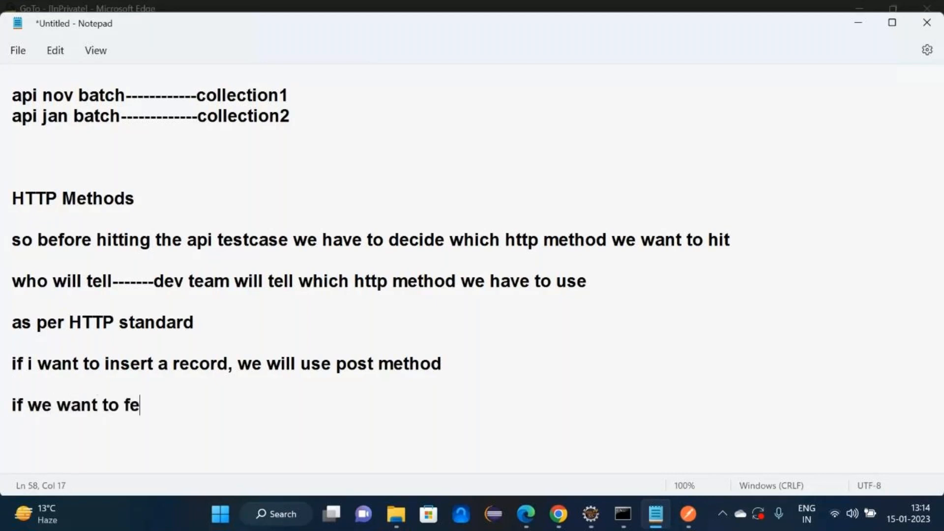
key(BackSpace)
key(BackSpace)
text(fetch the reocrd)
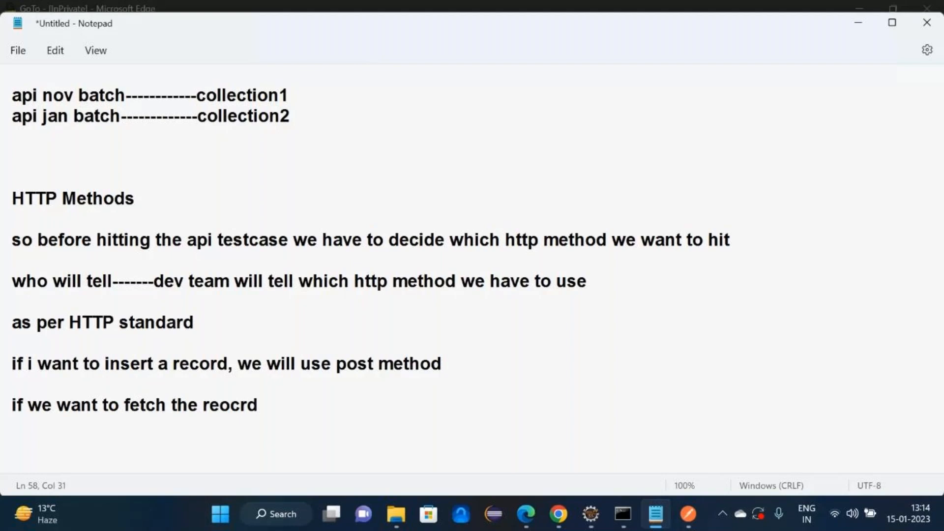
key(BackSpace)
key(BackSpace)
key(BackSpace)
key(BackSpace)
text(cord, we will use get method  )
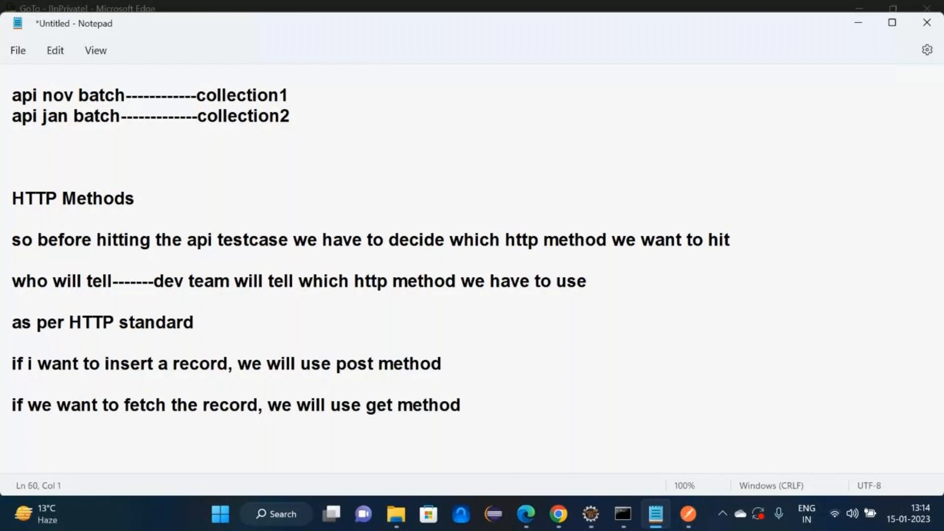
text(if we want to updat)
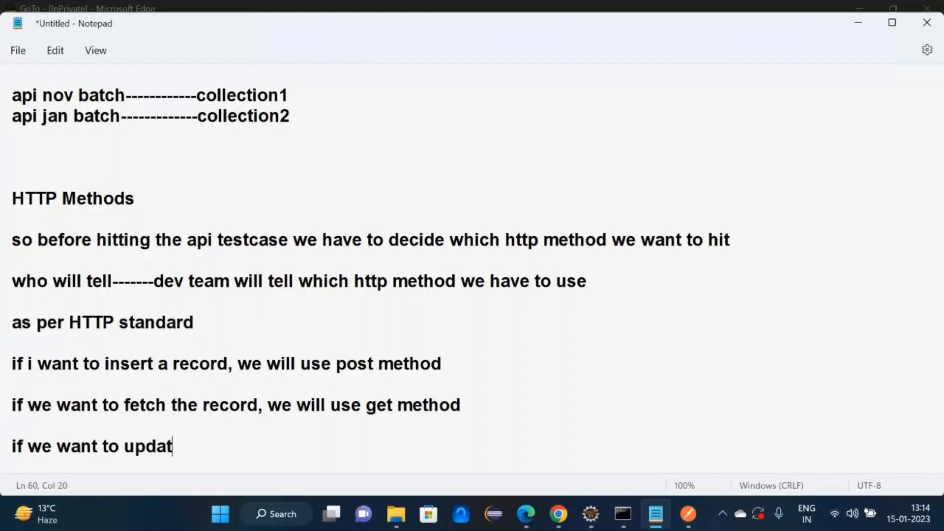
text(e the record, w)
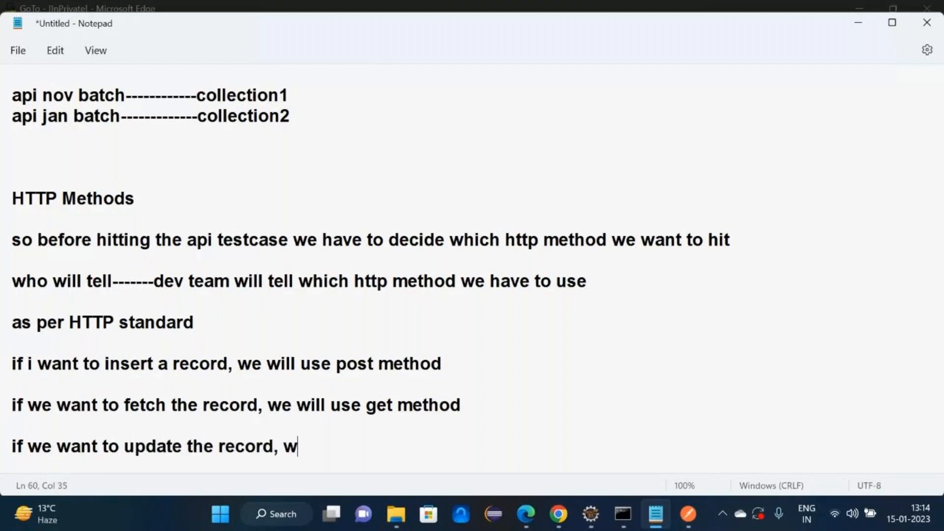
text(e will use p)
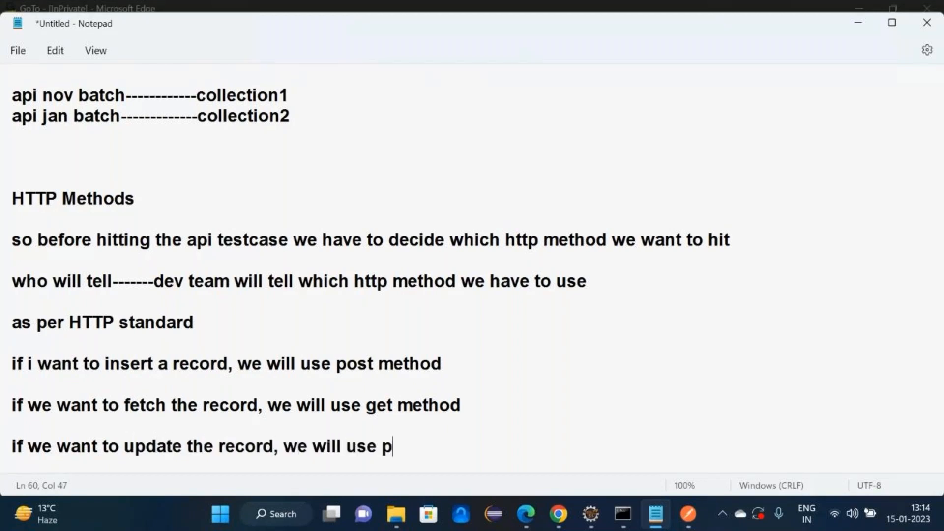
text(ut/patch )
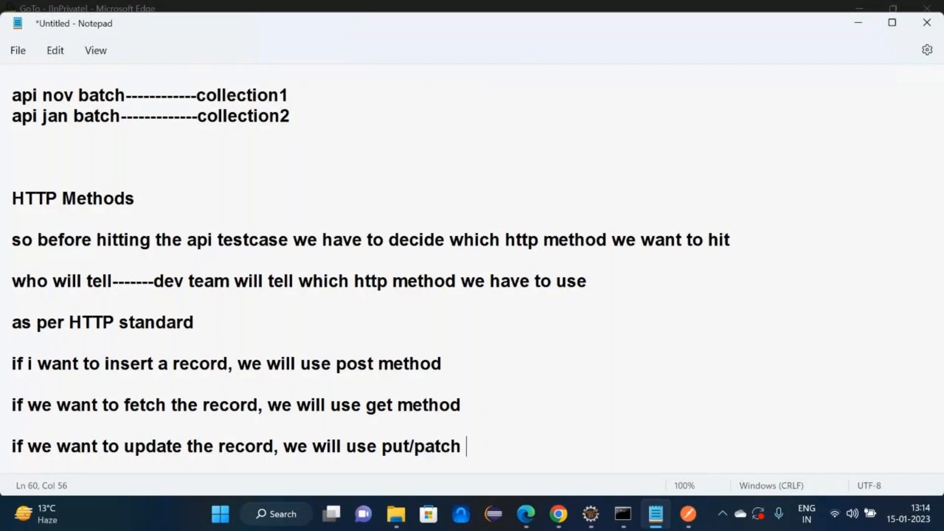
text(method)
key(Return)
key(Return)
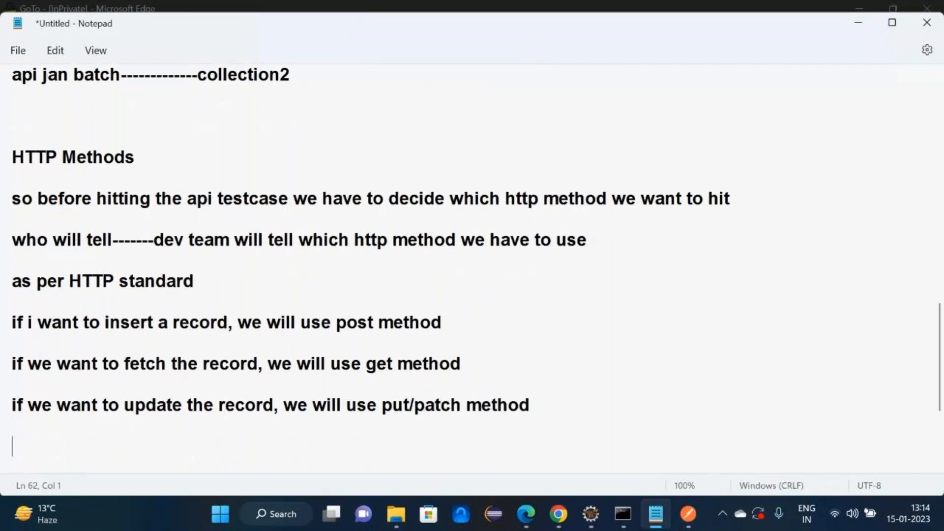
text(if we want to delere a)
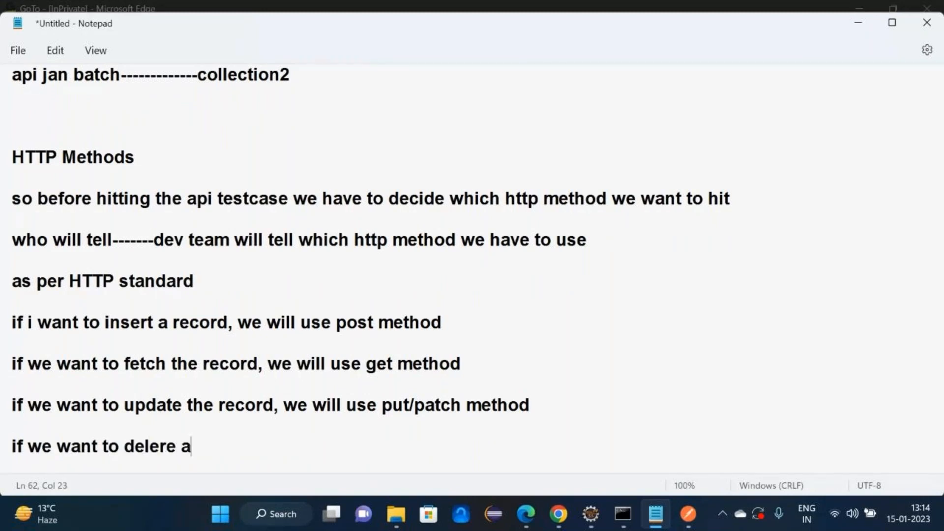
key(BackSpace)
key(BackSpace)
key(BackSpace)
key(BackSpace)
text(te a record, we will )
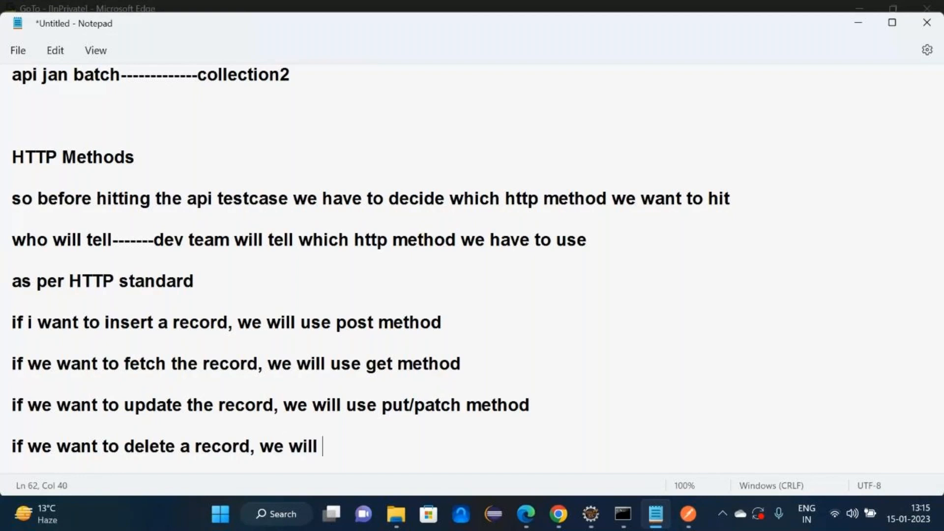
text(use dele)
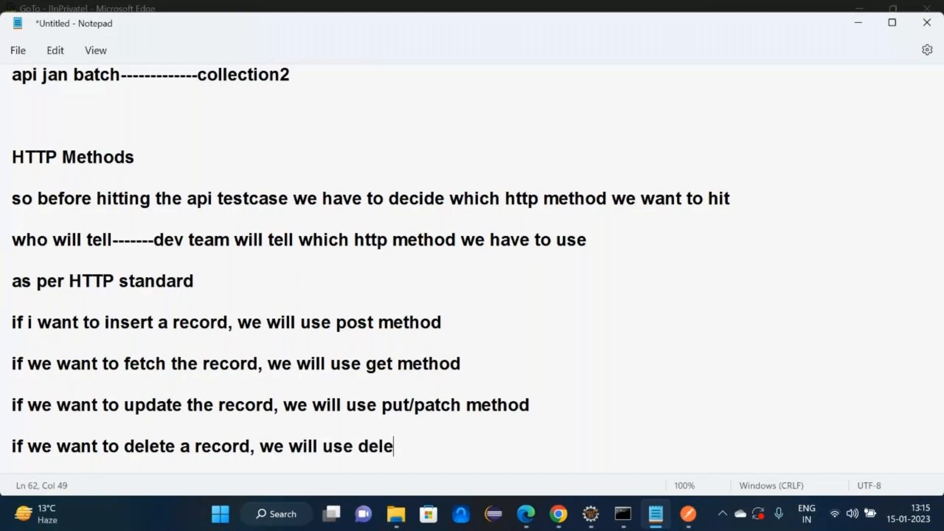
text(te method)
key(Return)
key(Return)
key(Return)
key(Return)
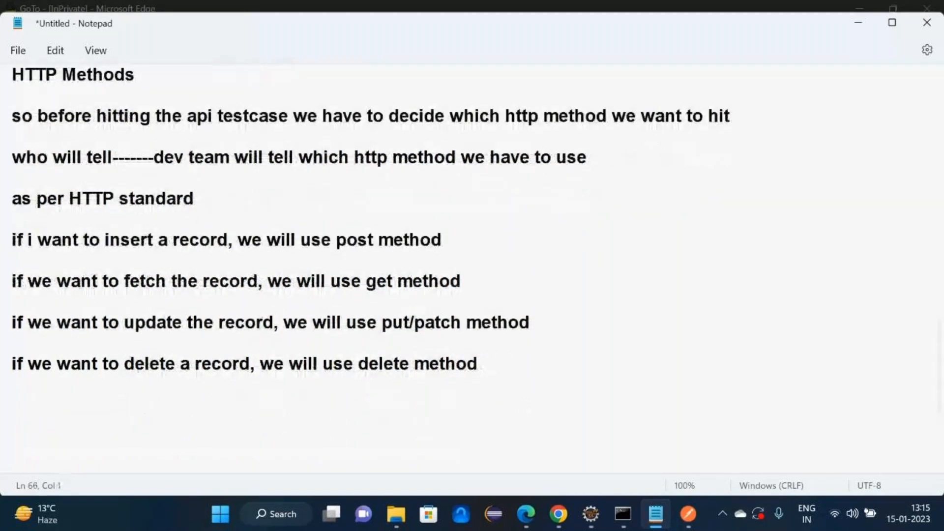
- Note that post maps to insert query for inserting a record, and get to select query for fetching records
key(BackSpace)
text(post-)
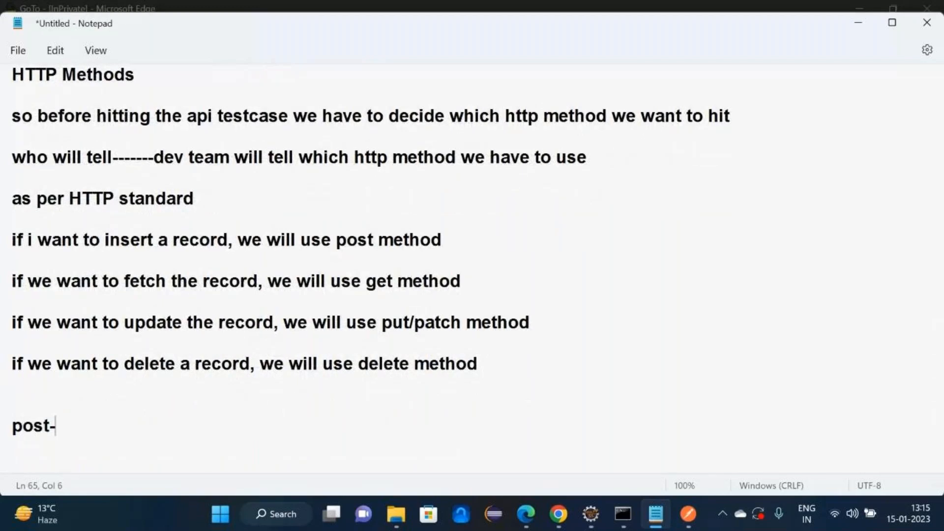
text(---------------------inserr)
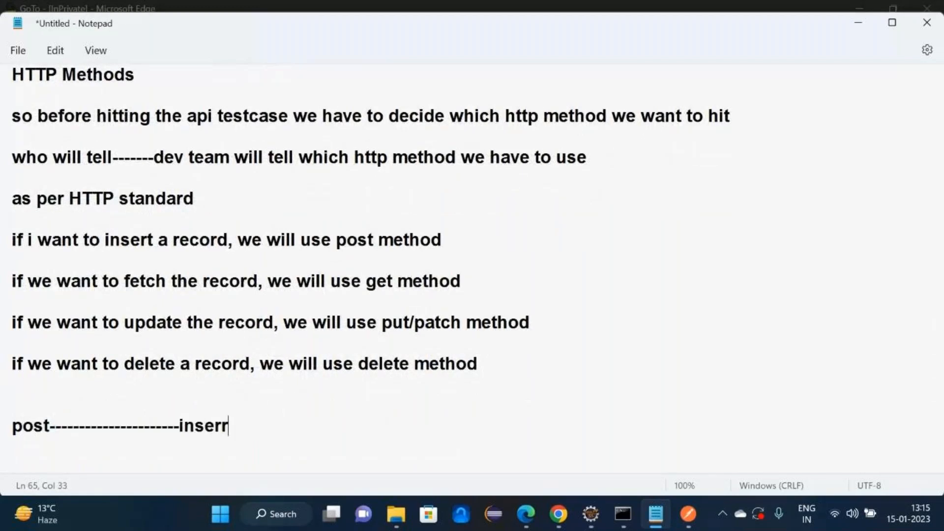
text( e)
key(BackSpace)
text(quest)
key(BackSpace)
key(BackSpace)
text(ry--------for inser)
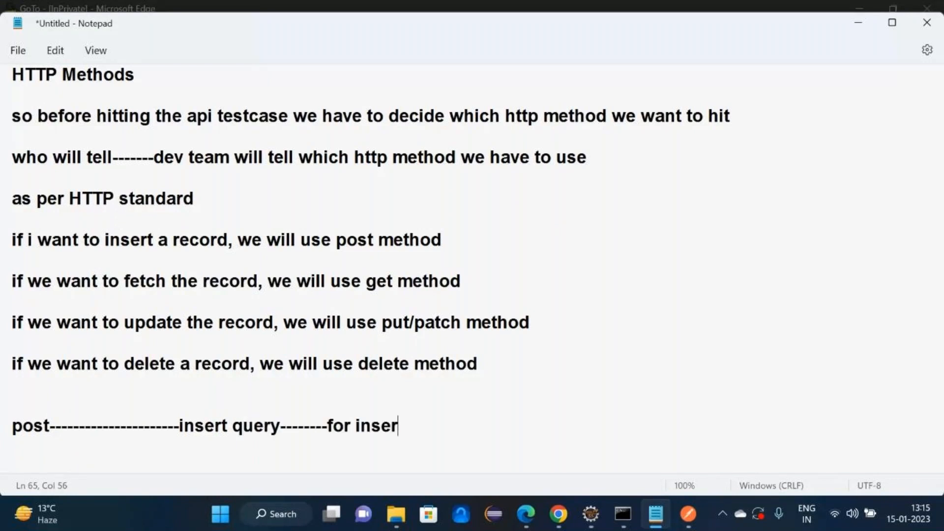
text(ting a recor)
text(d)
key(Return)
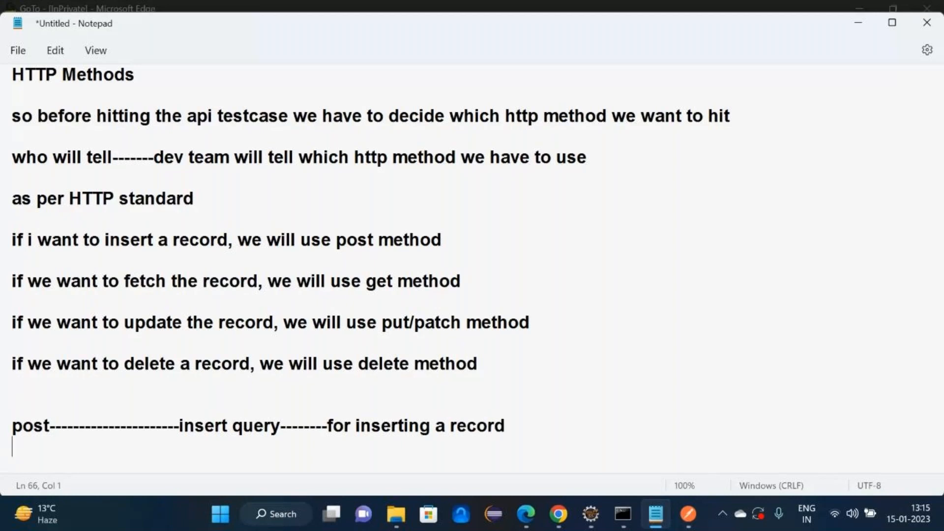
text(get------------------------selec)
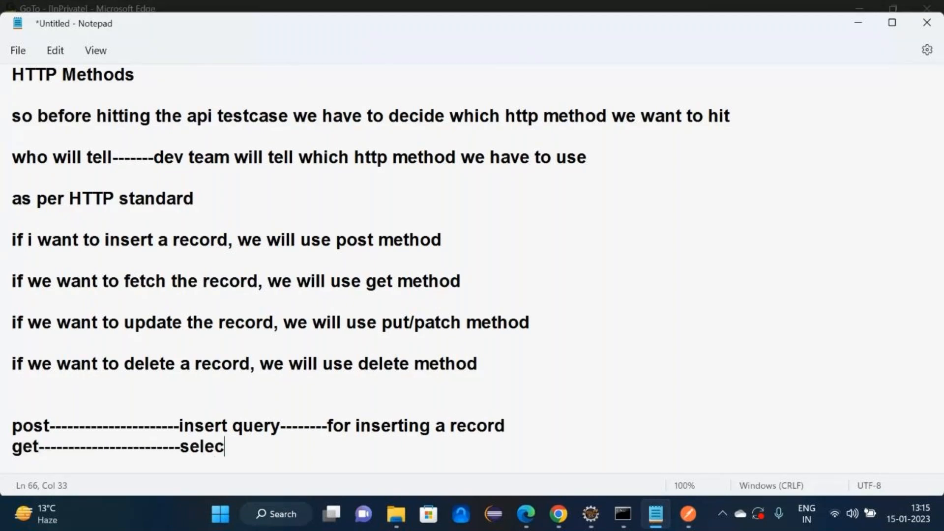
text(t querty)
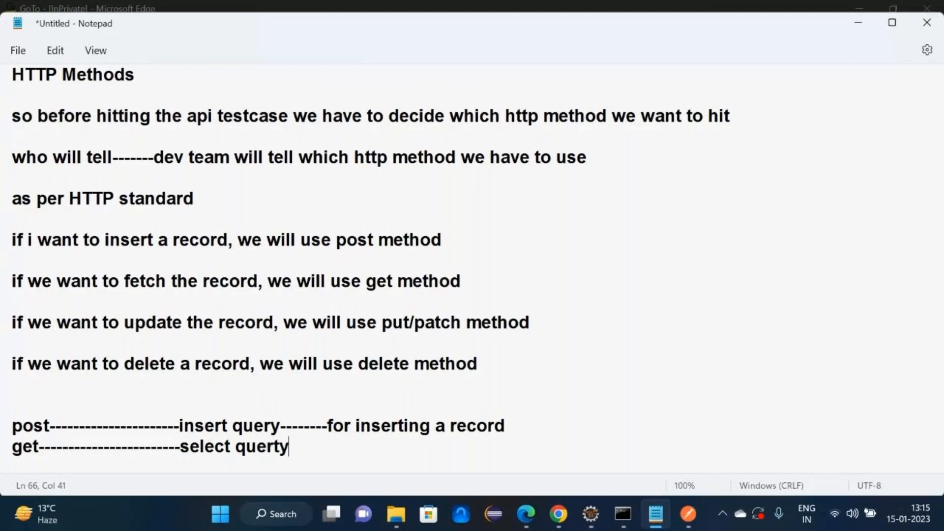
key(BackSpace)
key(BackSpace)
text(y--------for fetc)
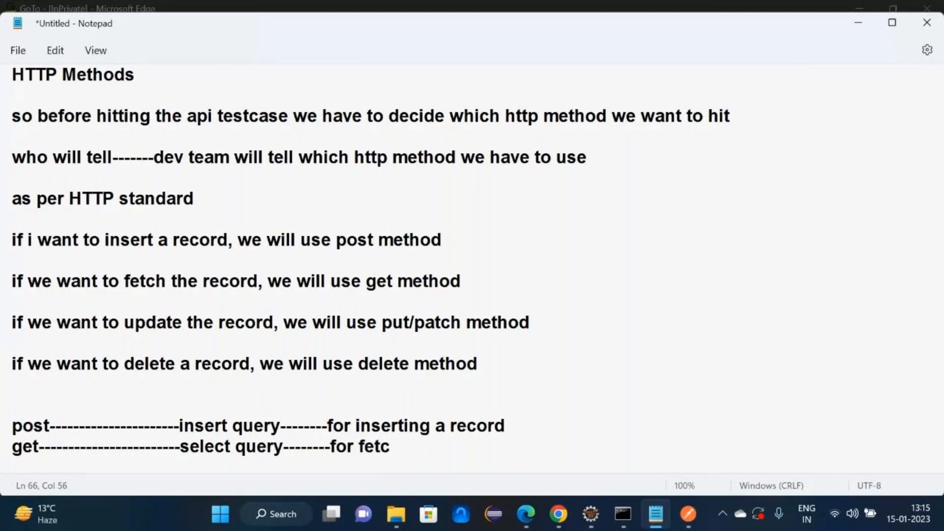
text(hing the records)
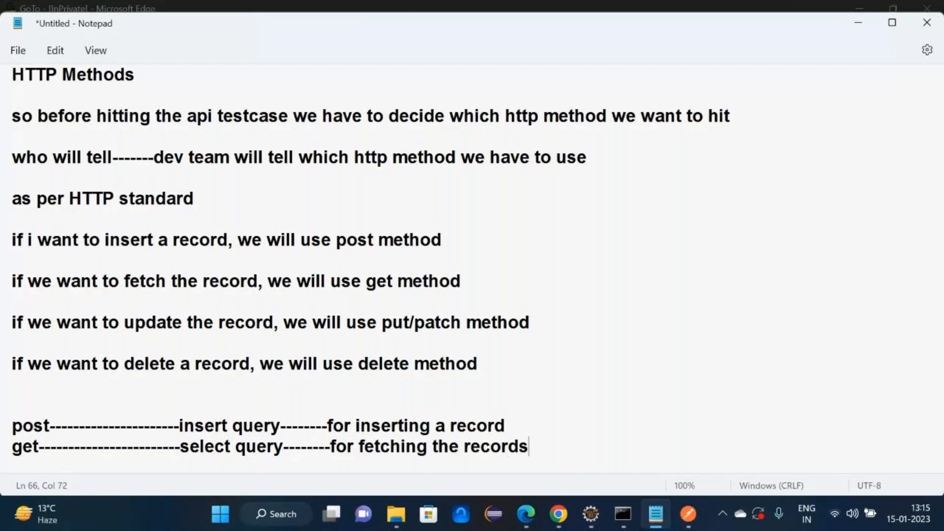
- Add put/patch → update query for updating and delete → delete query for deleting the record
key(Return)
text(p)
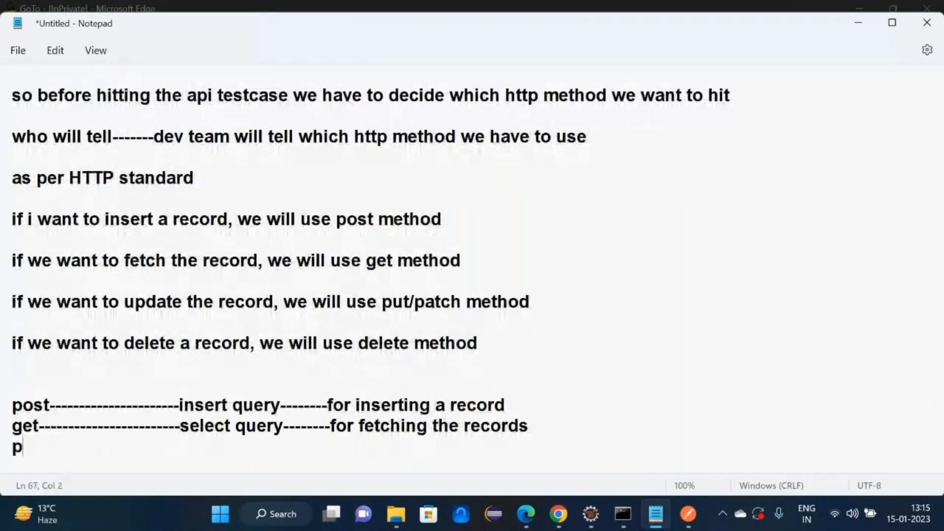
text(ut/patch)
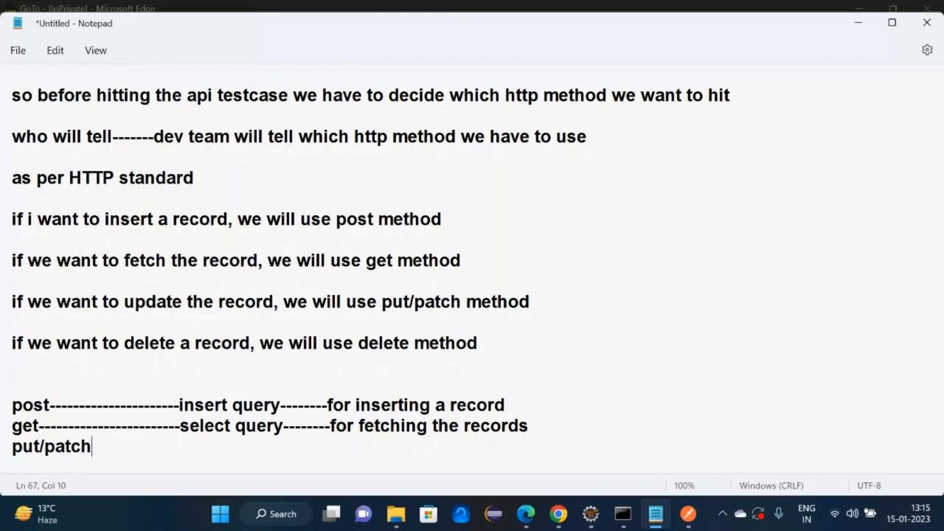
text(--------------)
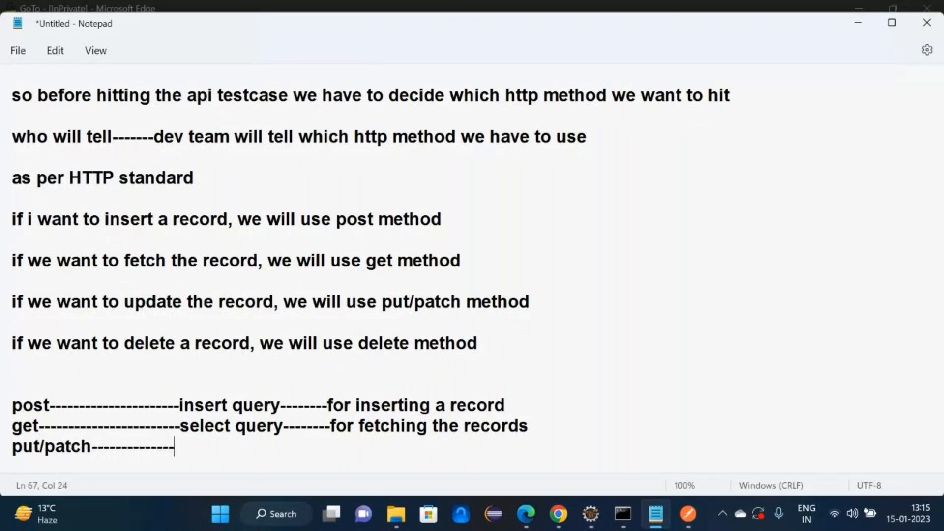
text(update d)
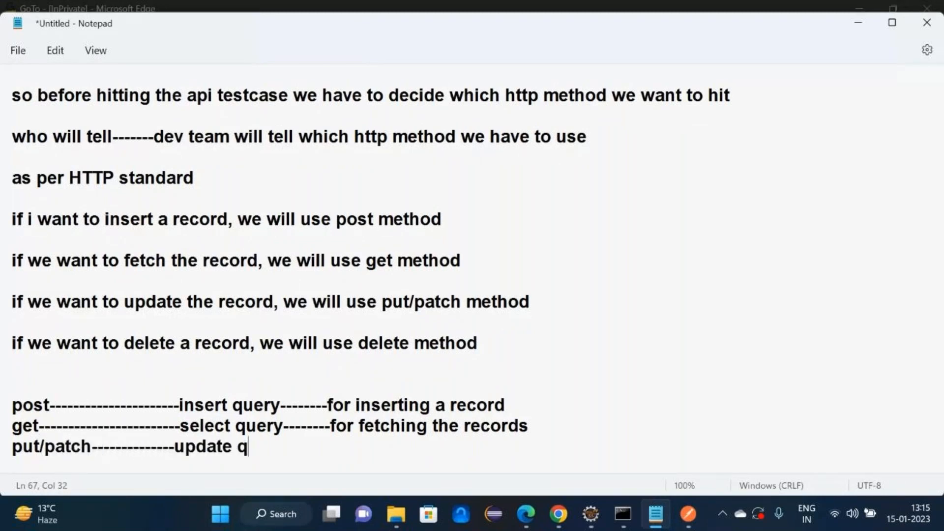
text(uery--------)
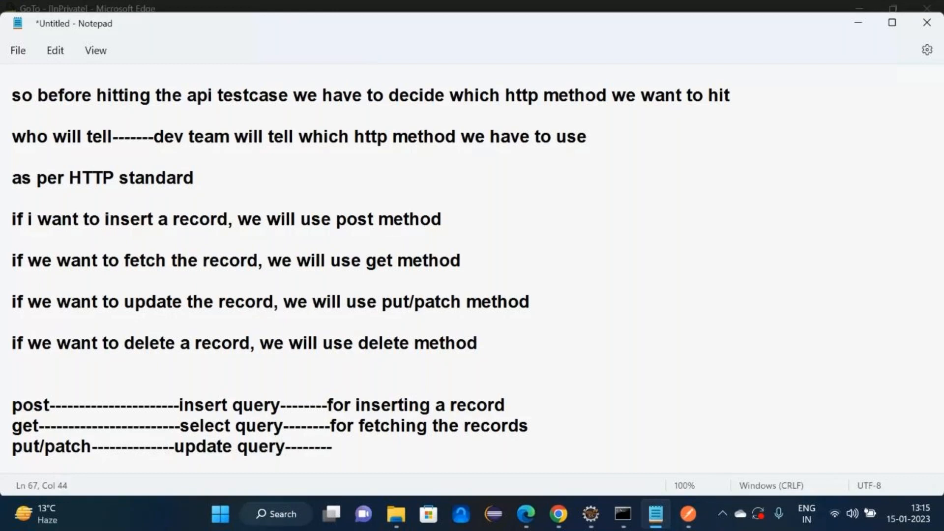
text(for upda)
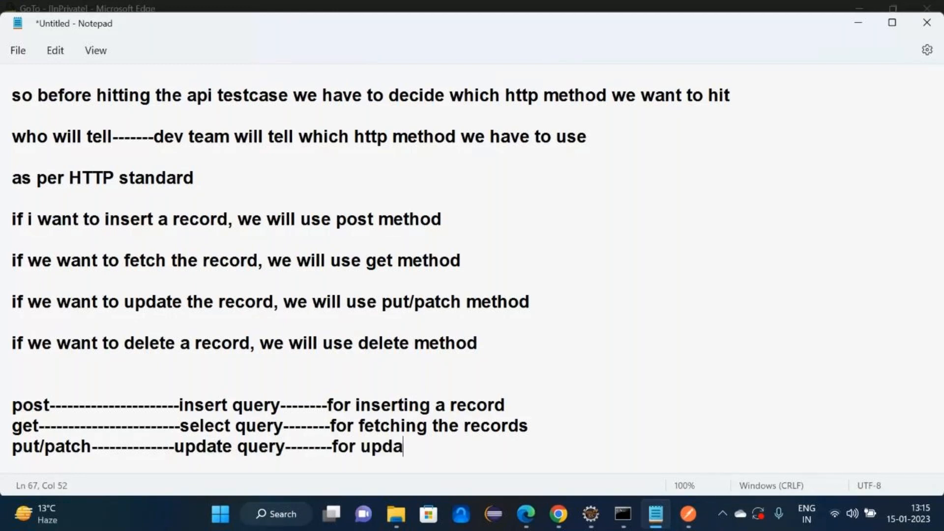
text(ting t)
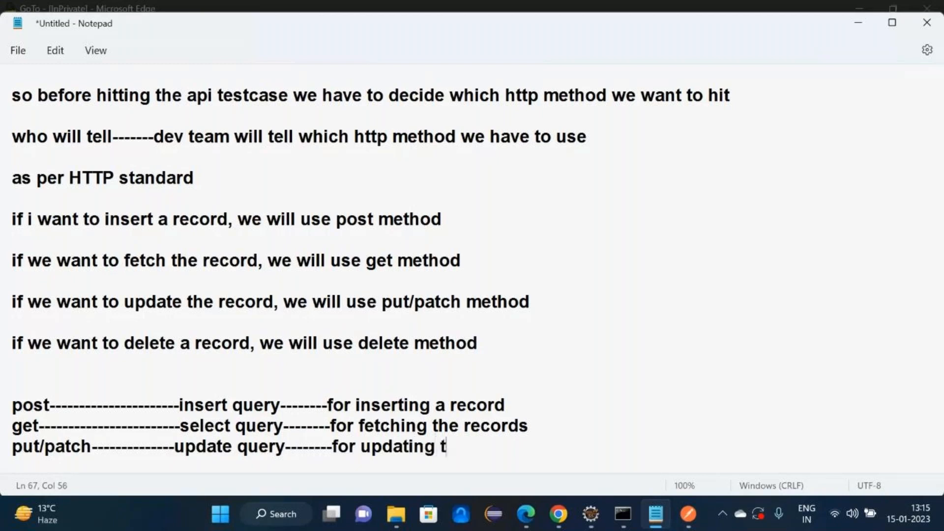
text(he record)
key(Return)
text(d)
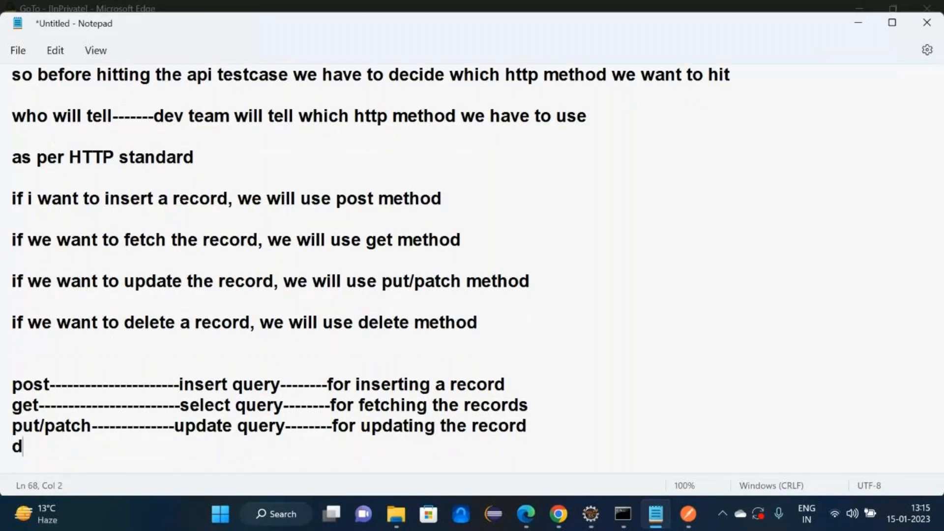
text(elete------------------)
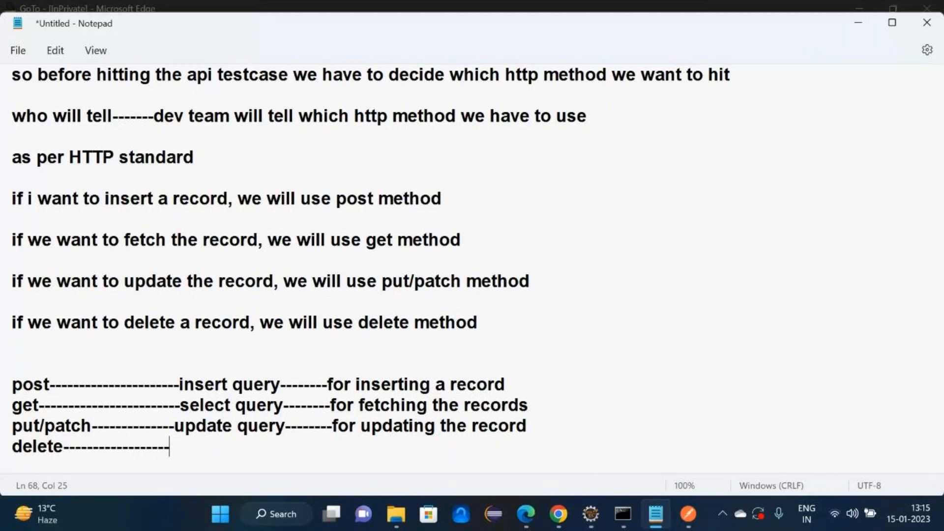
text(-delere)
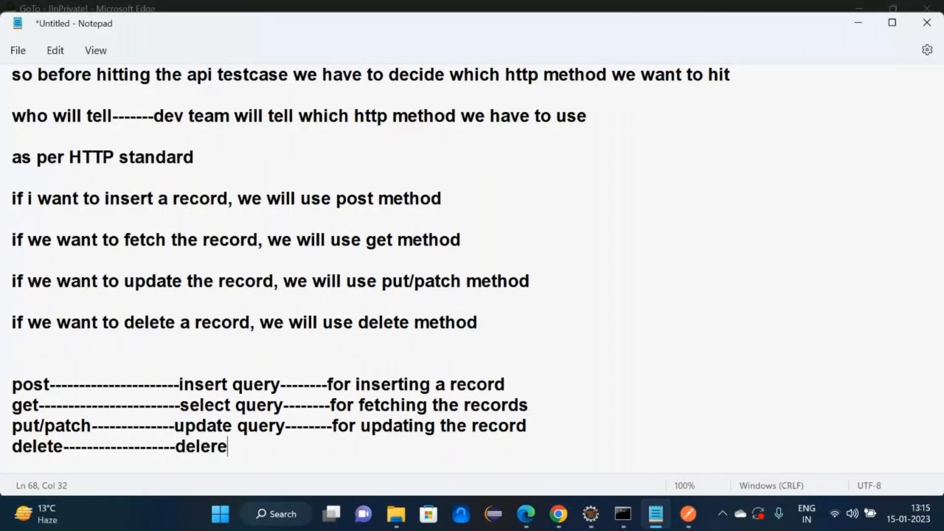
key(BackSpace)
key(BackSpace)
text(te query---------)
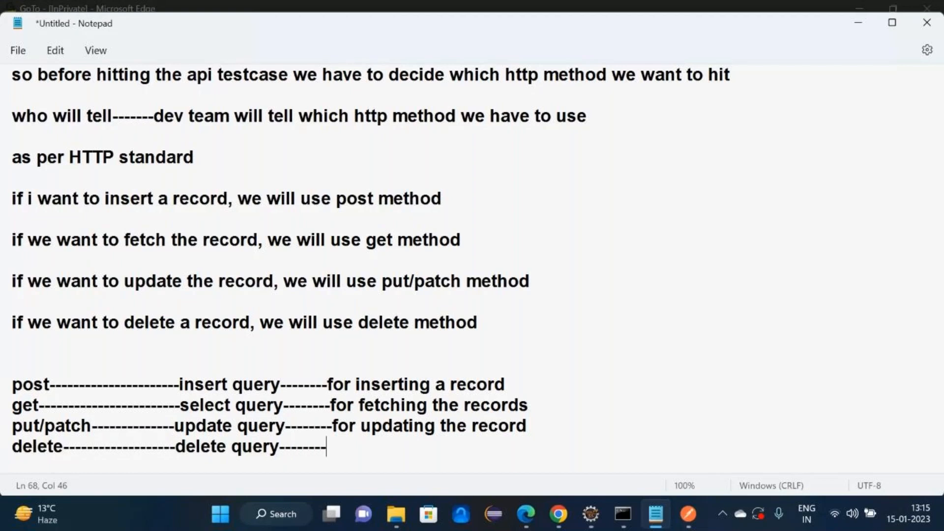
text(-for delet)
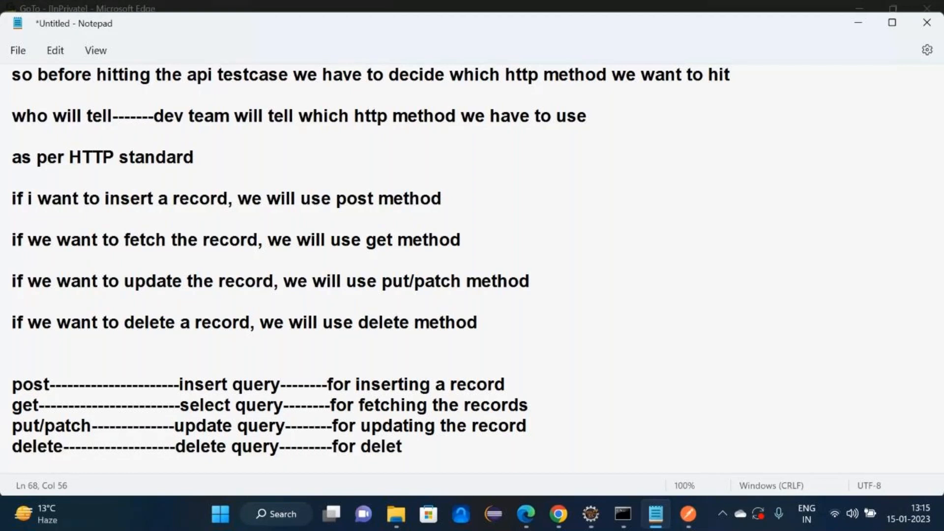
text(ing the reco)
key(BackSpace)
text(cord)
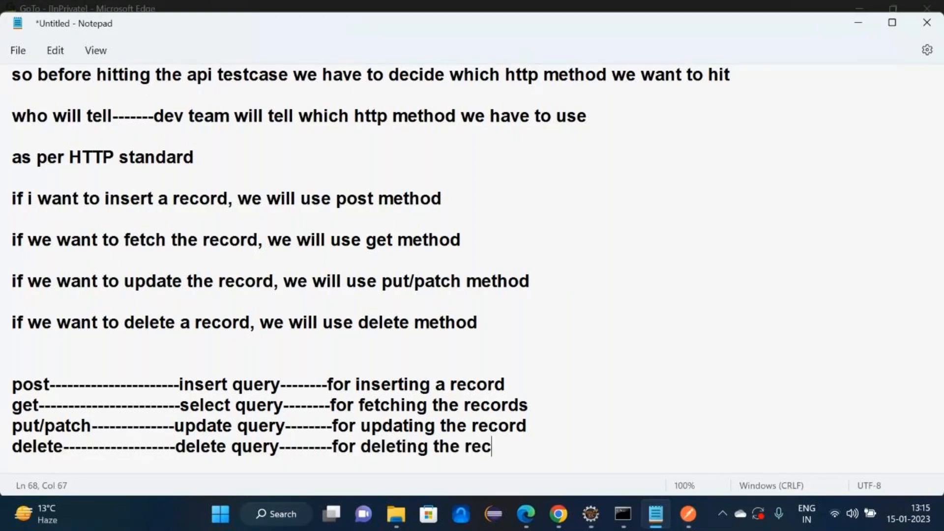
key(Return)
key(Return)
key(Return)
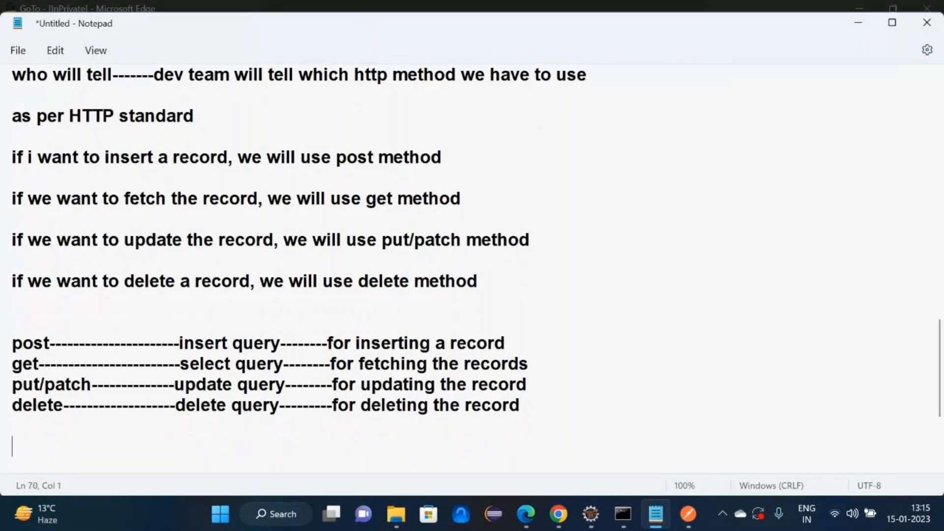
- Note inserting one API student record with firstname, lastname, and id as the mandatory, primary-key-like field
text(I want to insert the )
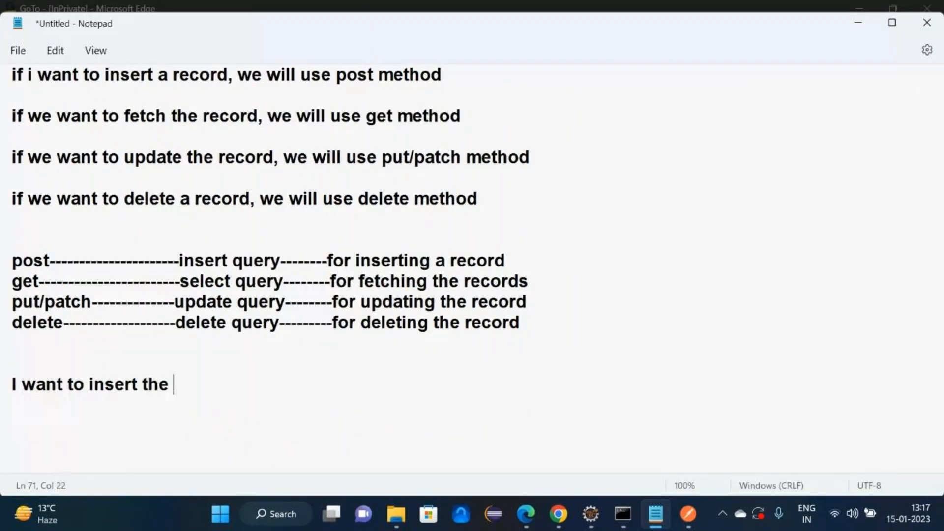
text(record for one of t)
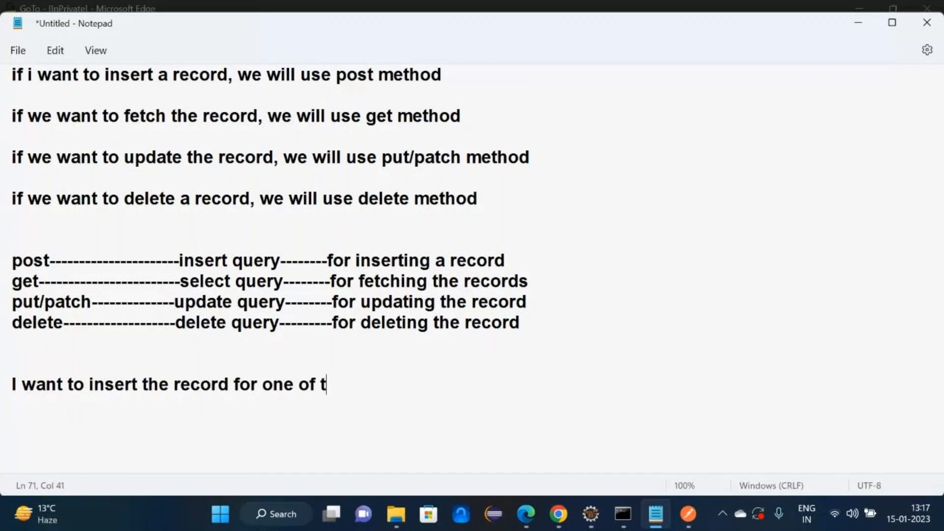
text(he api stud)
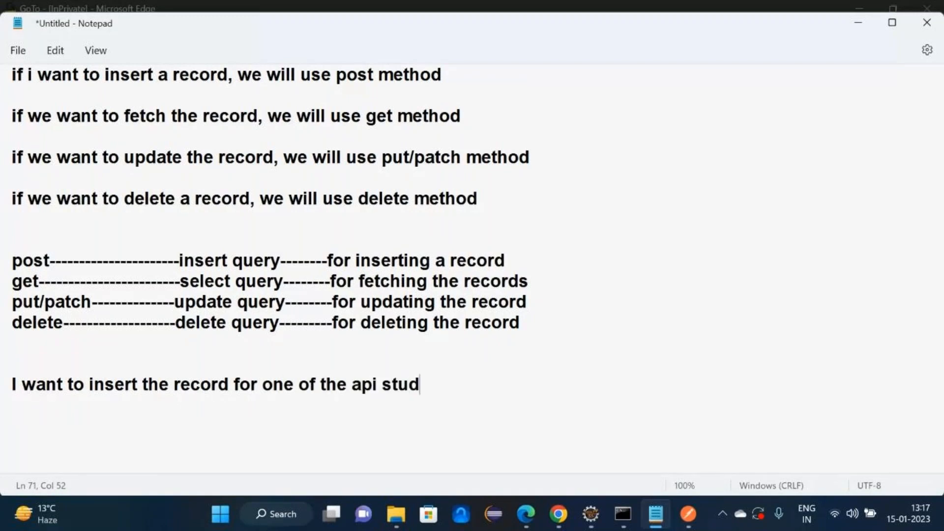
text(ent)
key(Return)
key(Return)
text(firstname)
key(Return)
text(I)
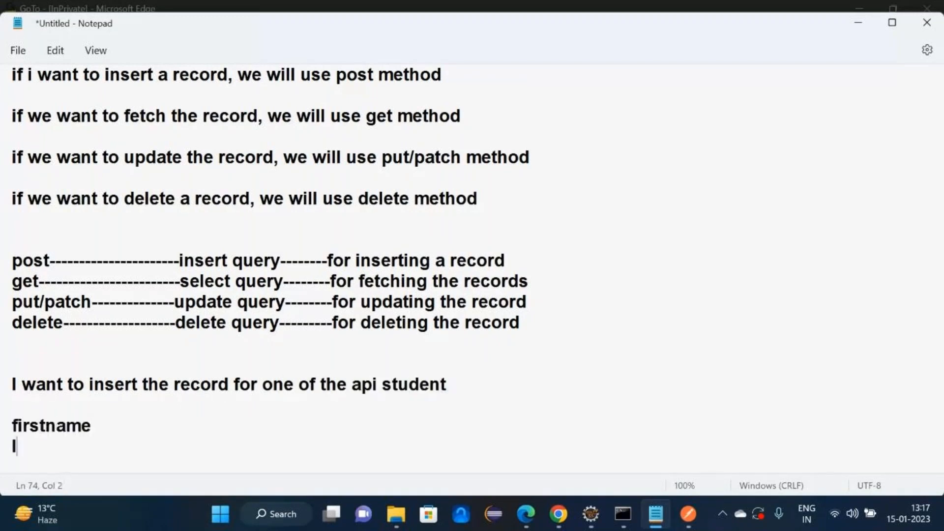
text(astname)
key(Return)
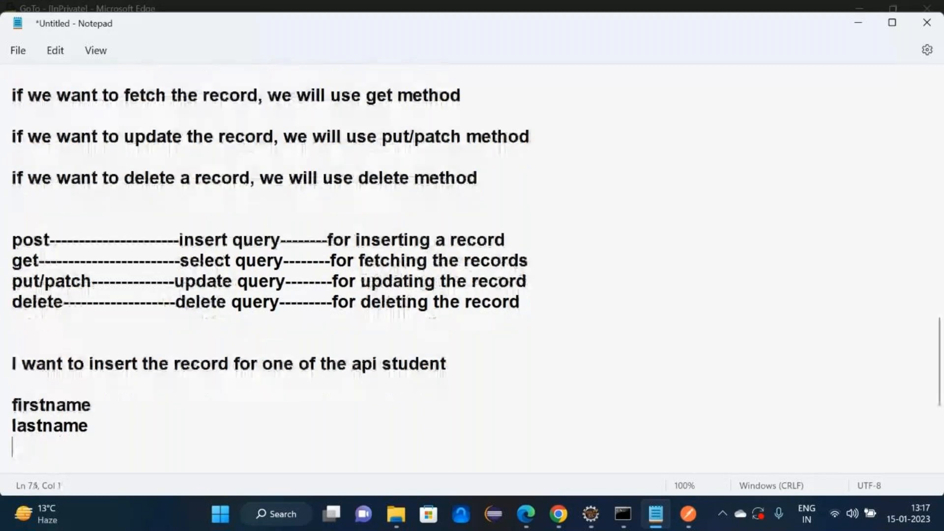
text(id------------------------t)
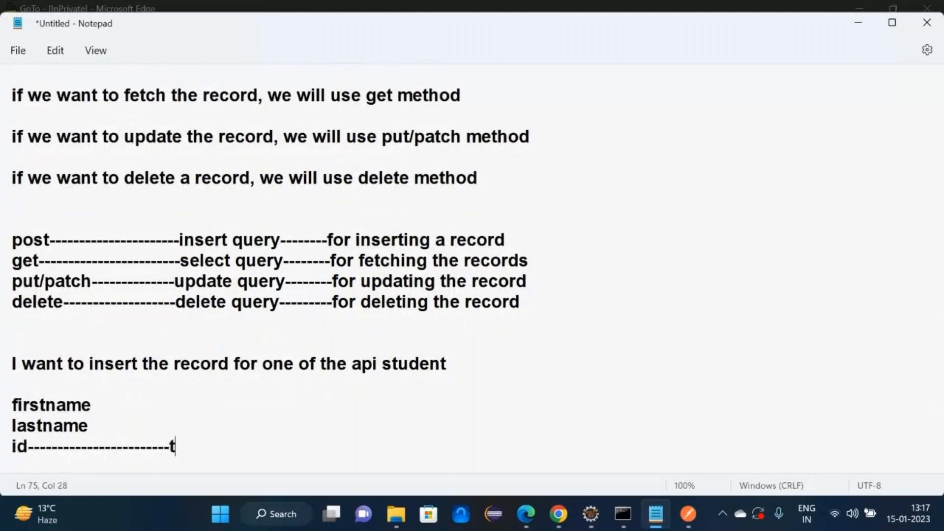
text(hat is the mandat)
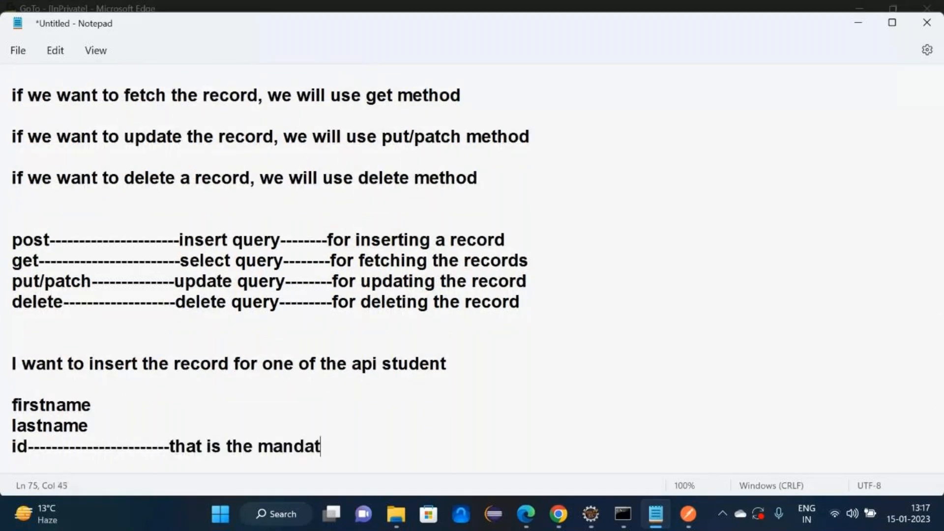
text(ory key,)
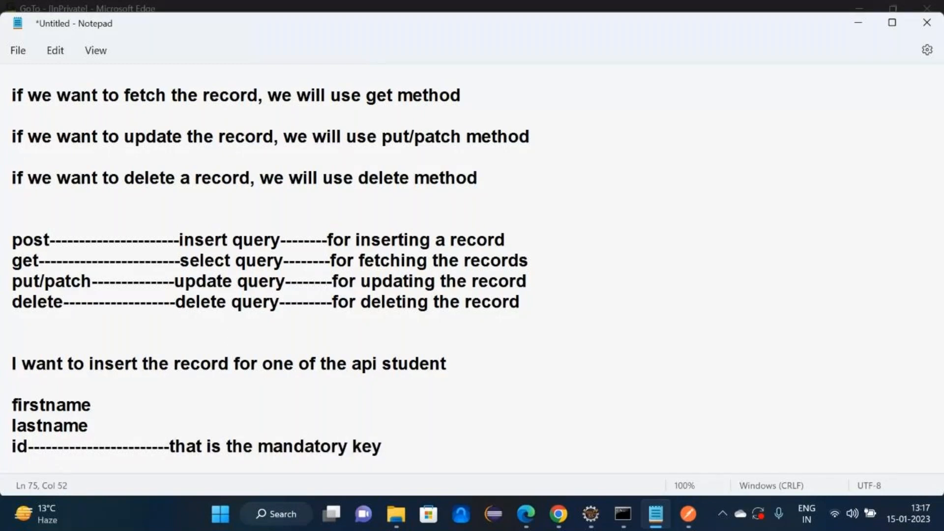
key(BackSpace)
text(, it is similie)
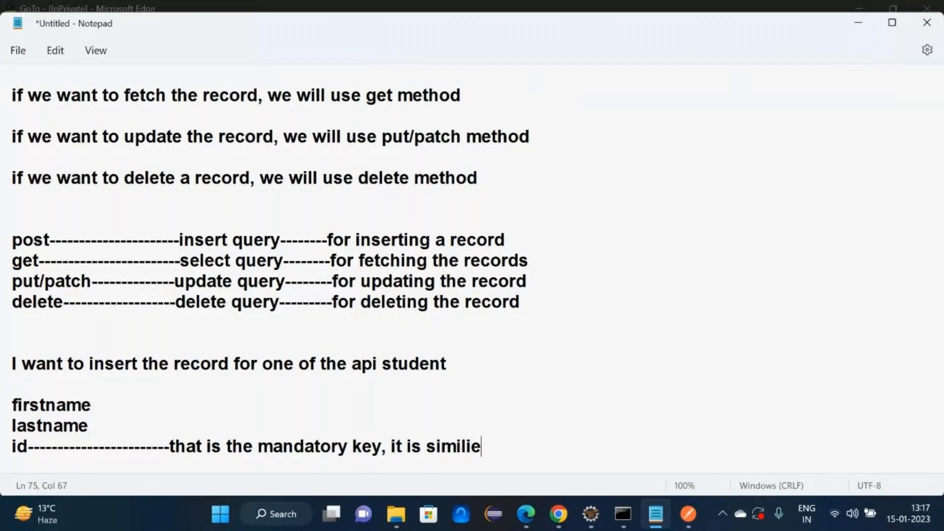
text(r to the prima)
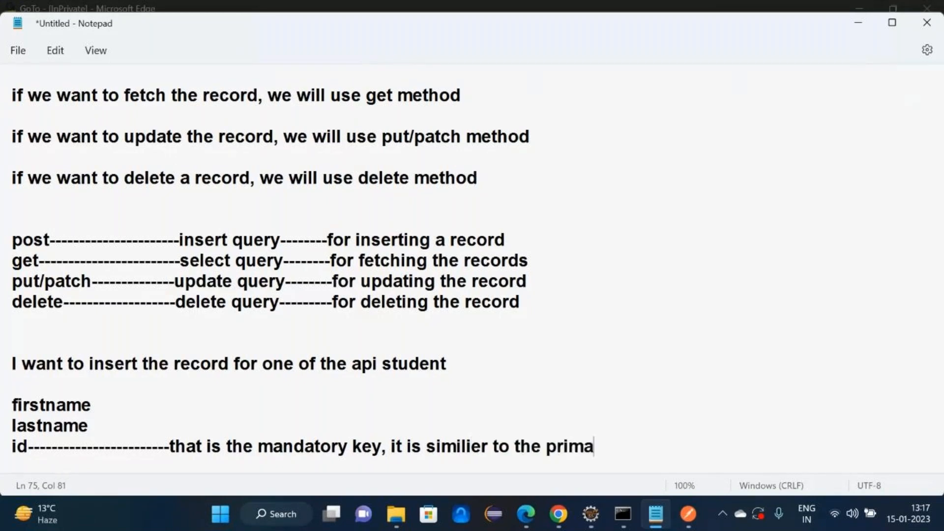
text(ry ket)
key(BackSpace)
text(y in)
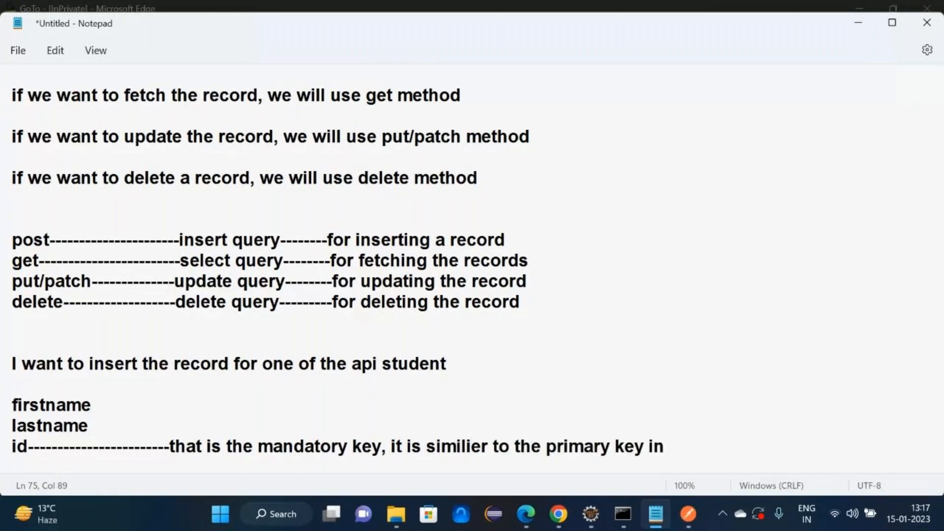
text( DB)
- Add designation, course time and course type fields to the list, then return to the meeting window
key(Return)
text(de)
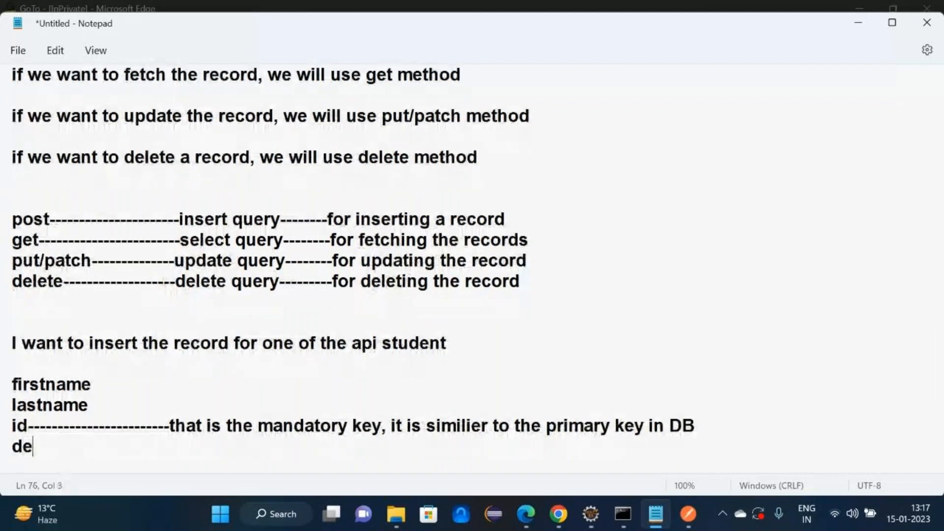
text(signation-)
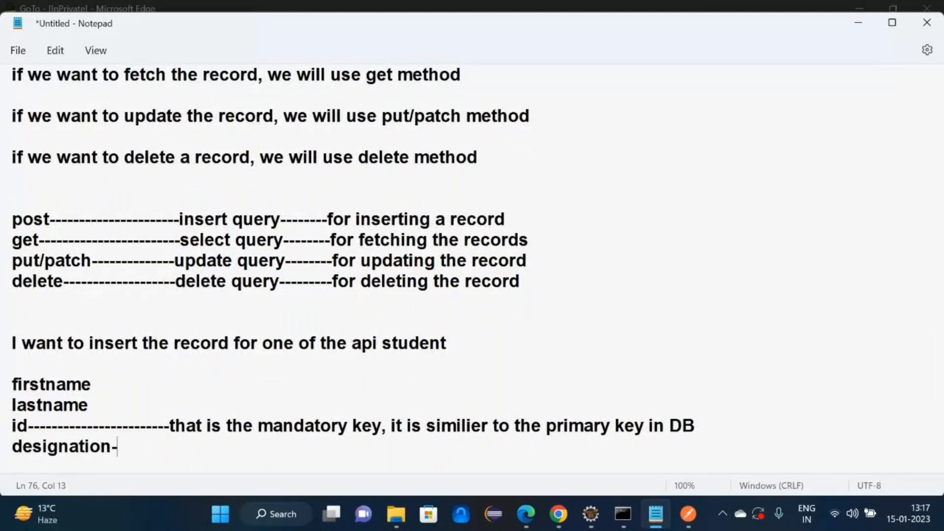
text(---------)
key(Return)
text(cou)
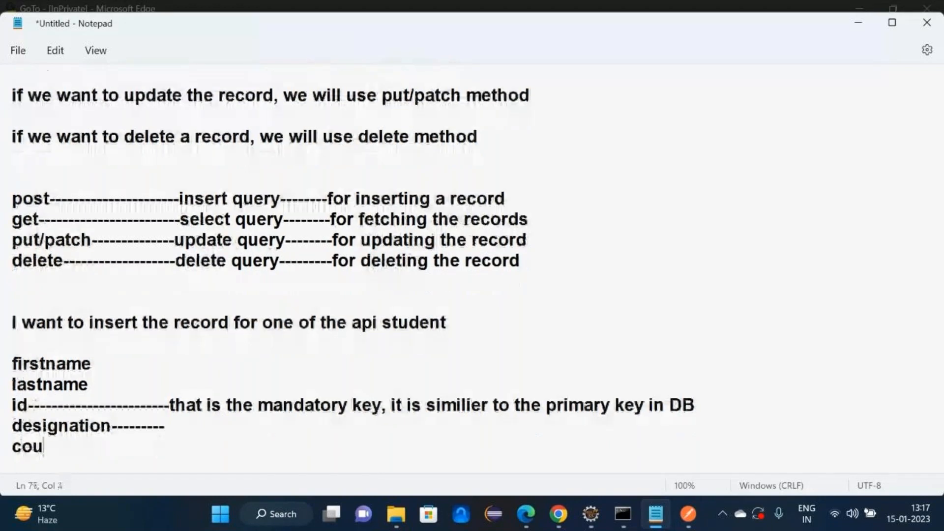
text(rse time--------)
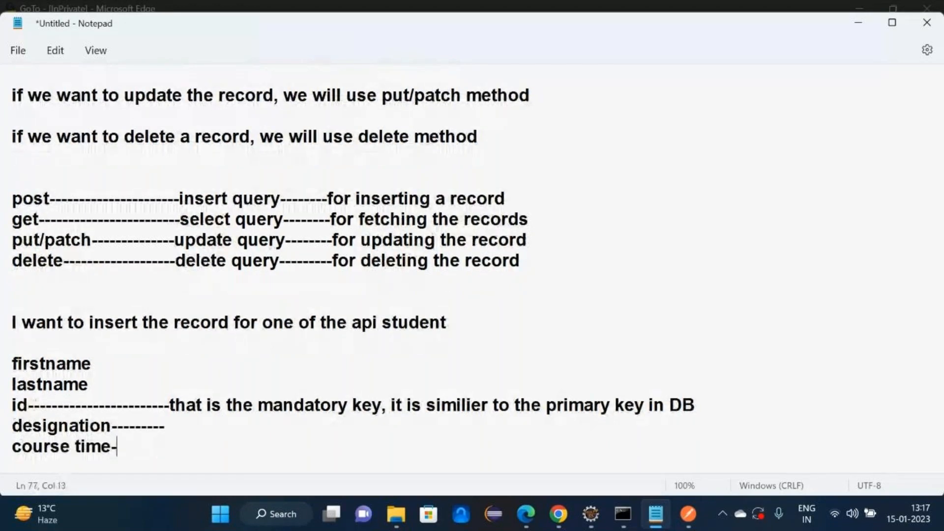
key(Return)
text(course type)
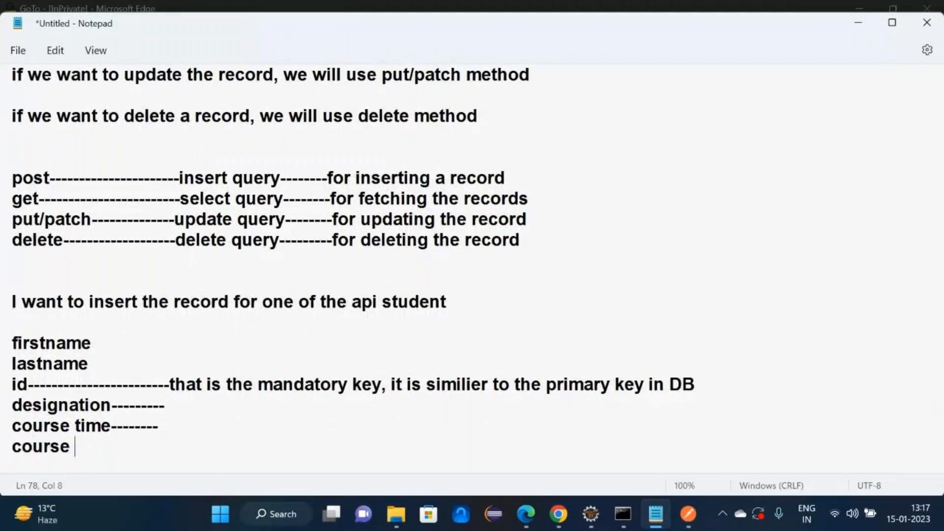
key(Return)
key(BackSpace)
text(--)
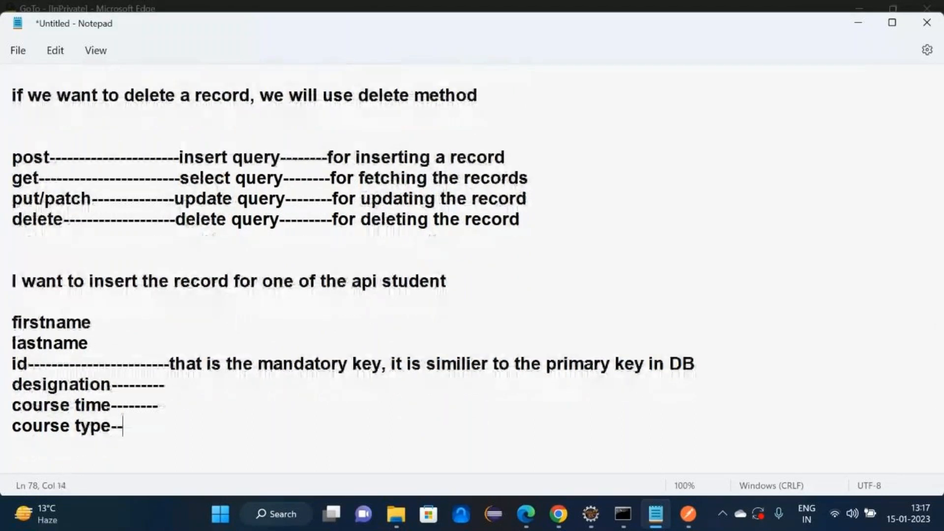
text(-----)
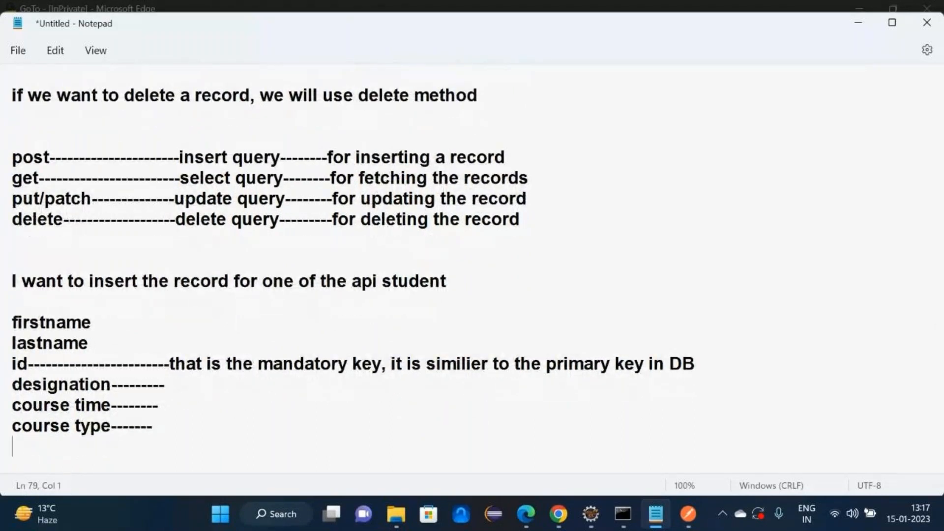
key(Return)
key(Return)
key(Return)
key(alt+Tab)
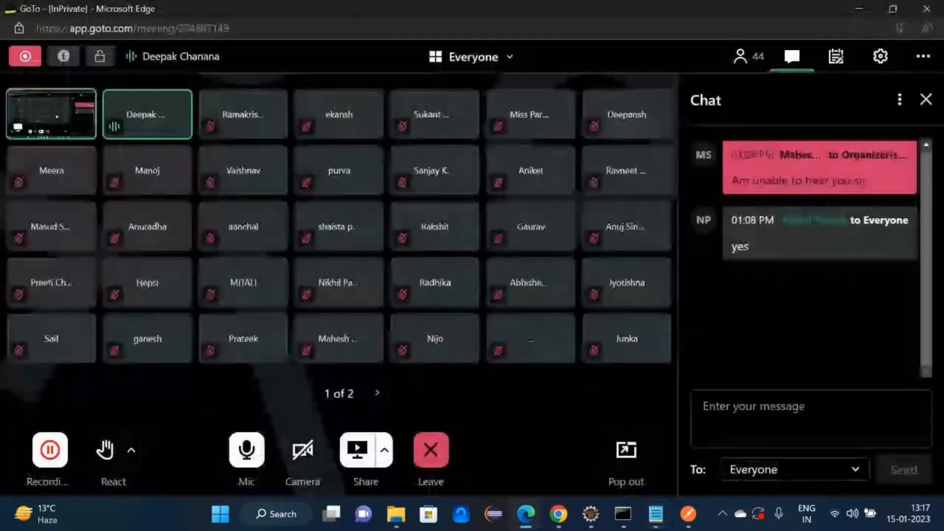
- Minimize the meeting, notes and browser windows and launch Command Prompt via cmd
click(848, 6)
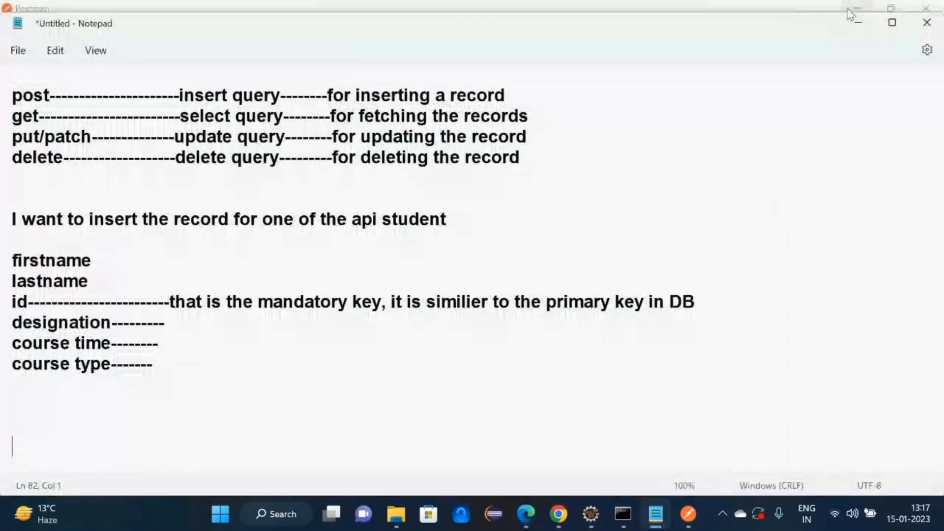
click(860, 25)
click(853, 8)
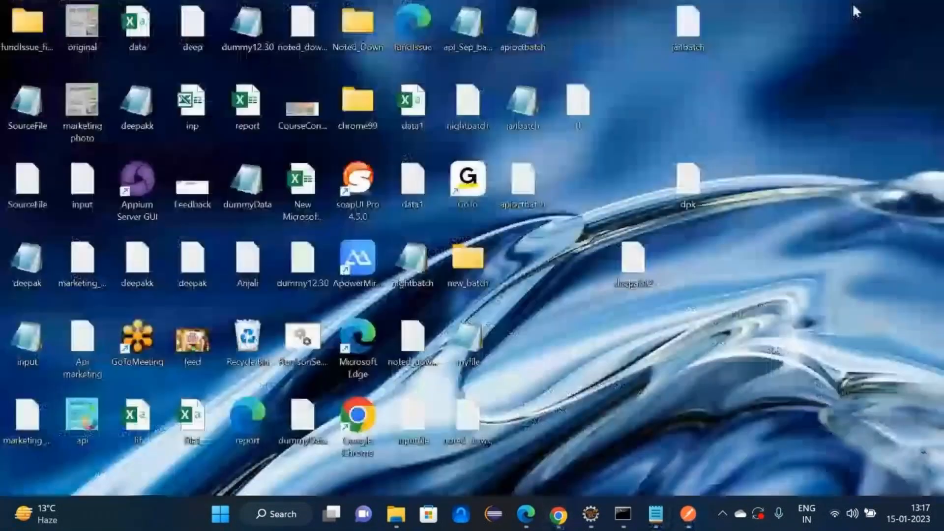
key(super)
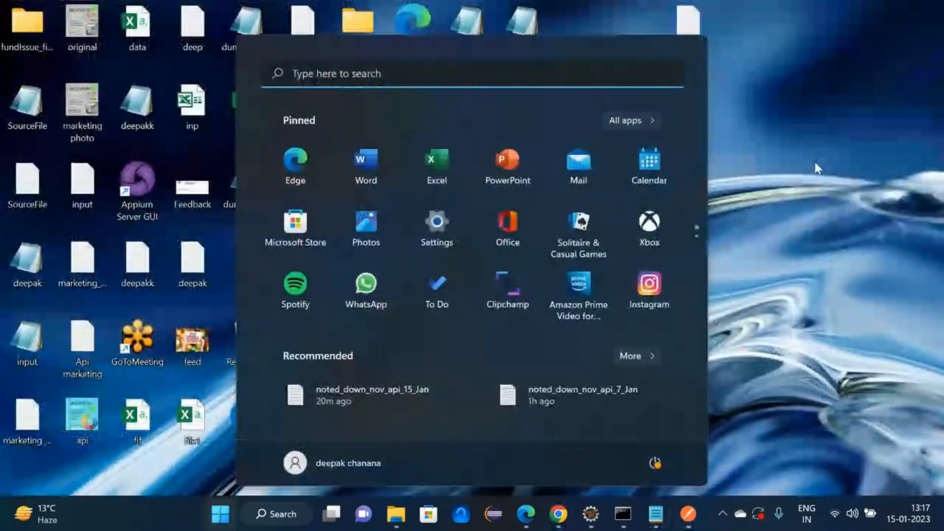
text(cmd)
key(Return)
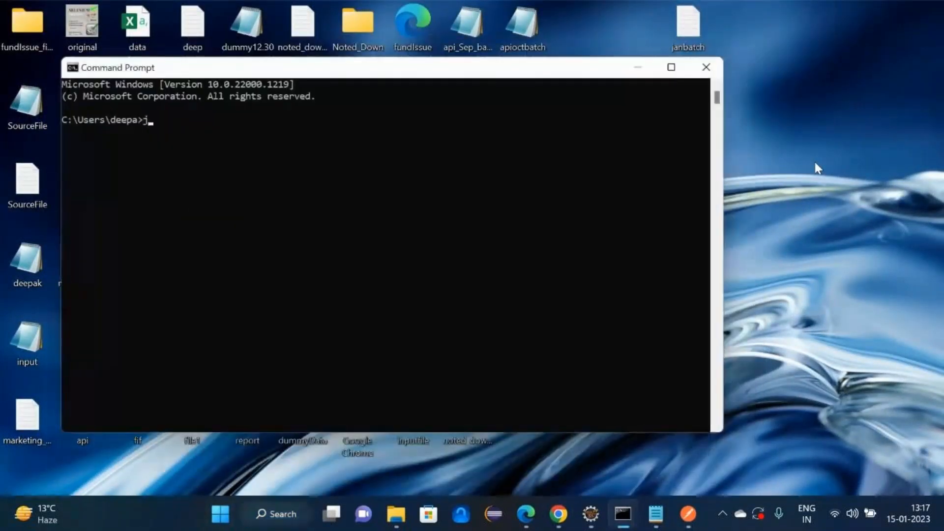
- Run json-server --watch on the desktop janbatch.json file and copy the localhost:3000 APIFolks URL
text(json-serve)
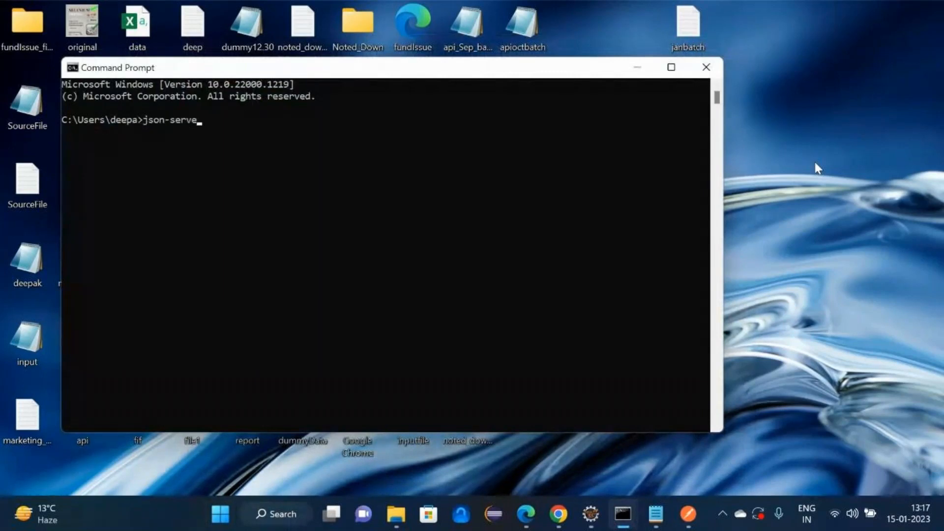
text(r --watch)
drag(699, 25, 515, 195)
key(BackSpace)
key(BackSpace)
text(json)
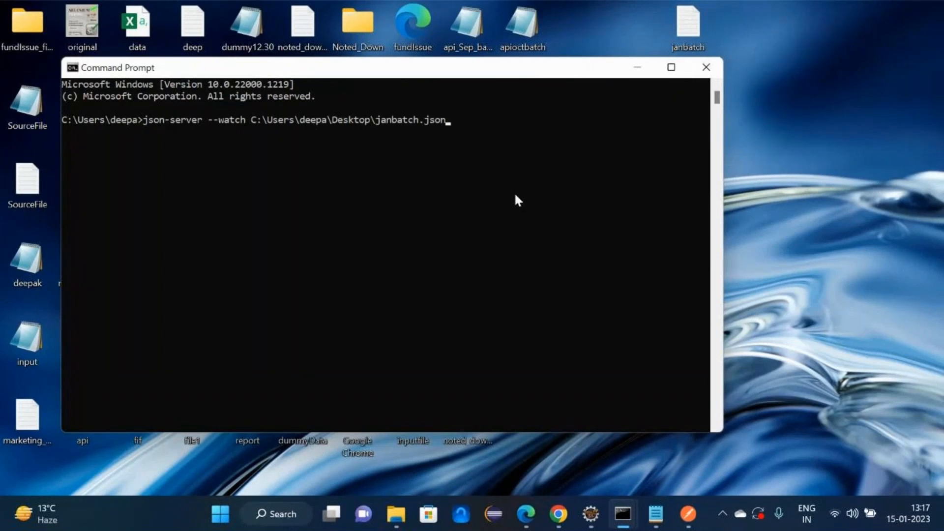
key(Return)
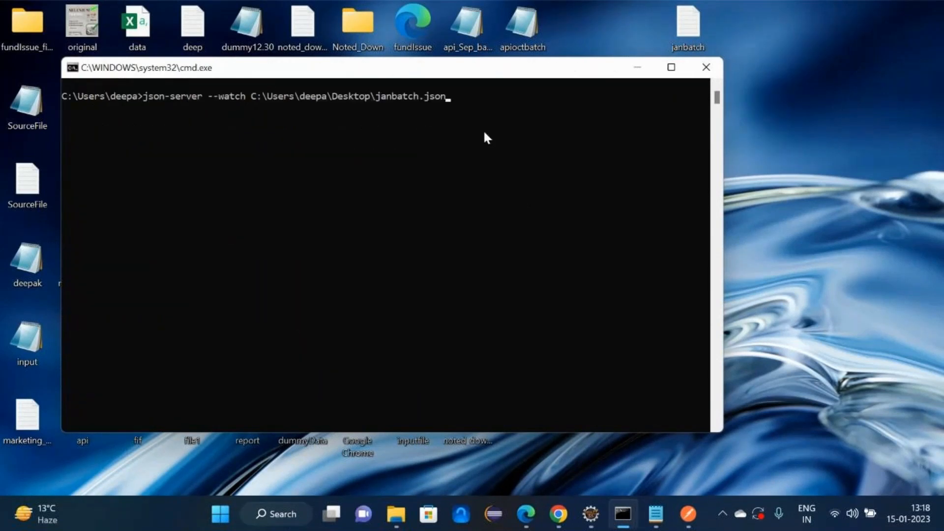
key(Return)
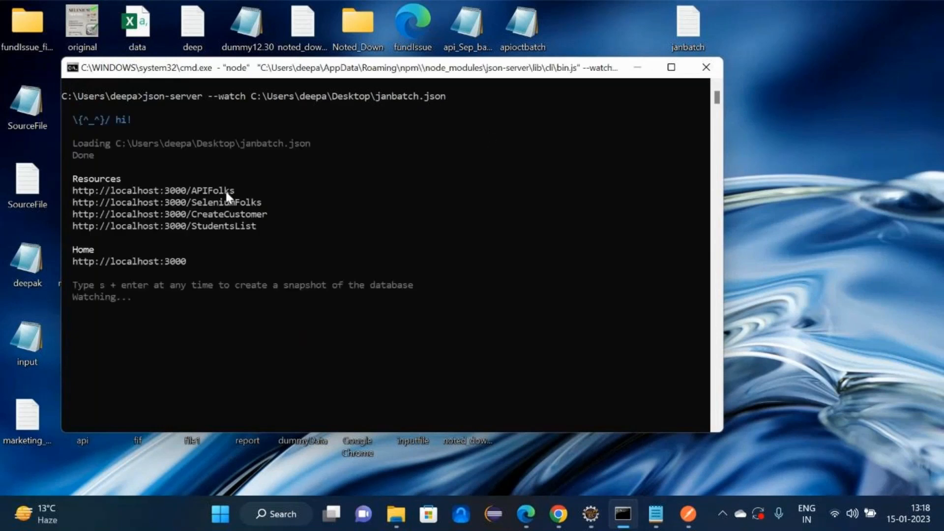
drag(235, 191, 74, 196)
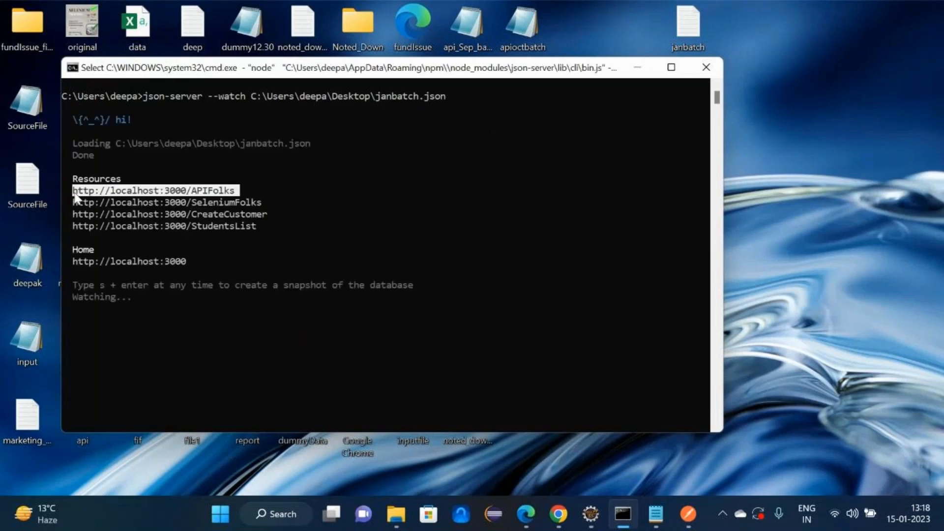
key(ctrl+c)
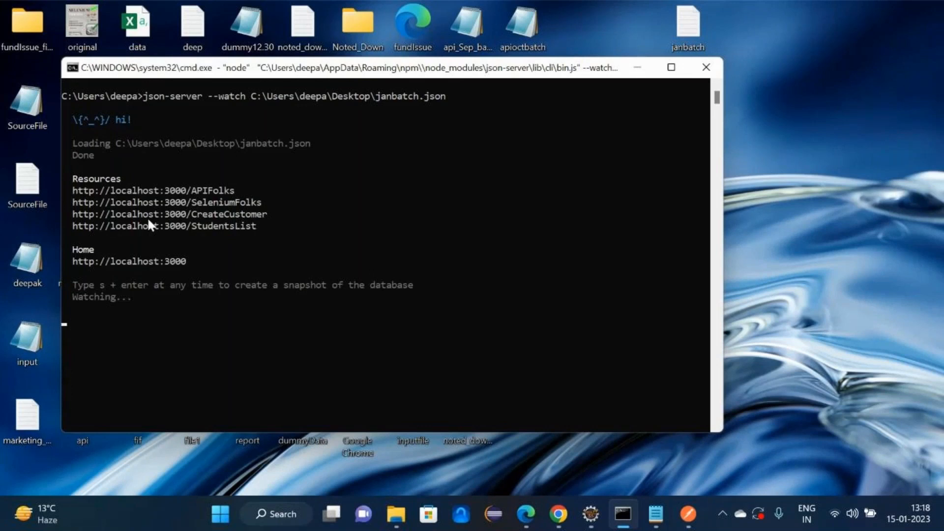
click(592, 523)
click(591, 514)
click(688, 514)
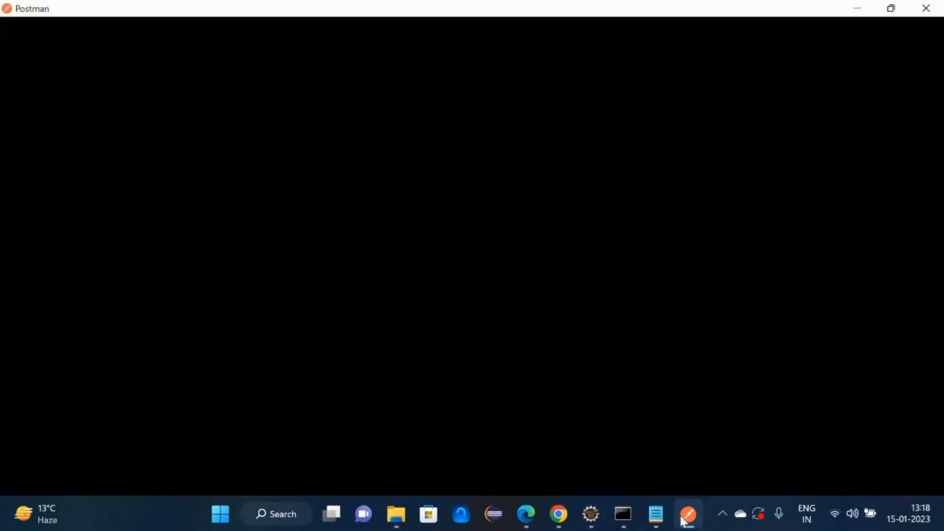
click(438, 151)
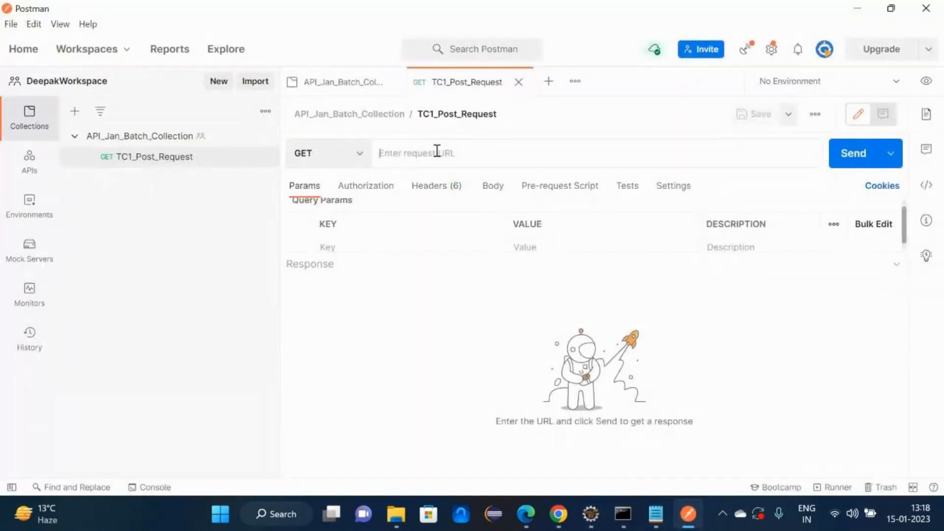
key(ctrl+v)
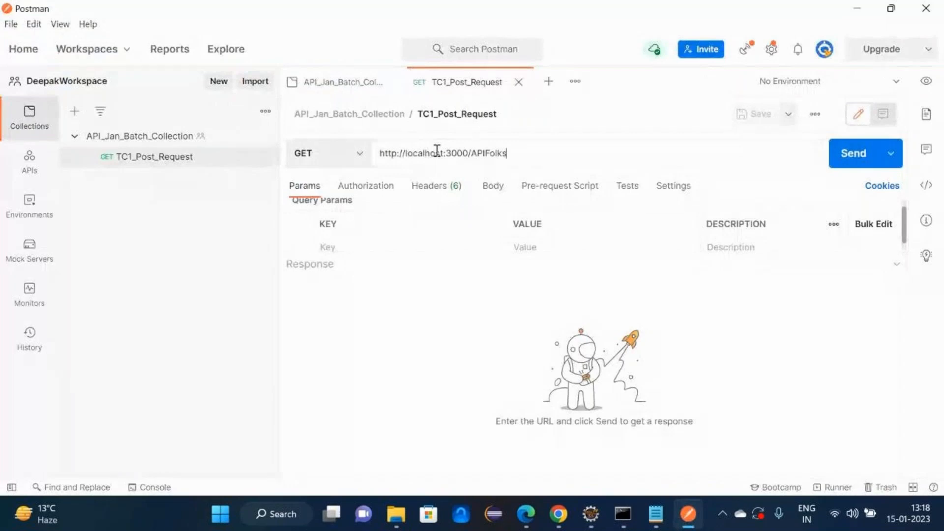
click(355, 158)
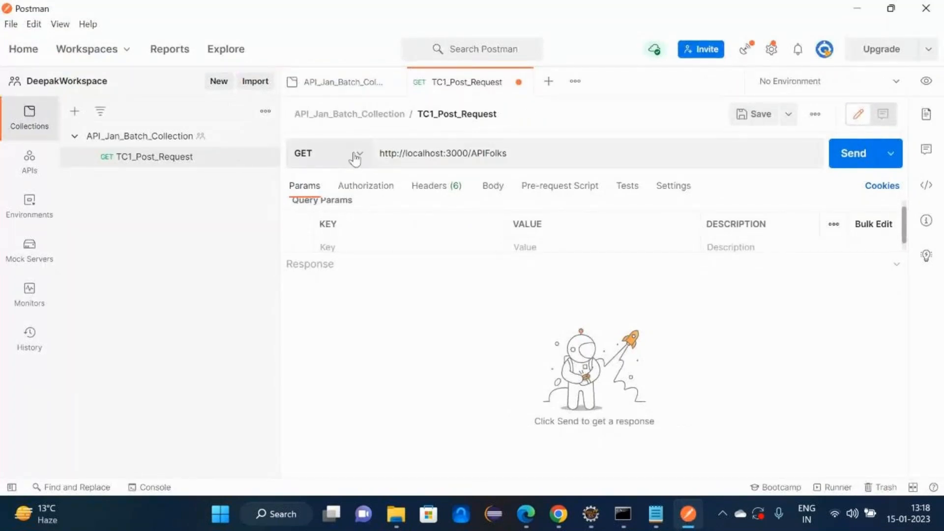
click(355, 158)
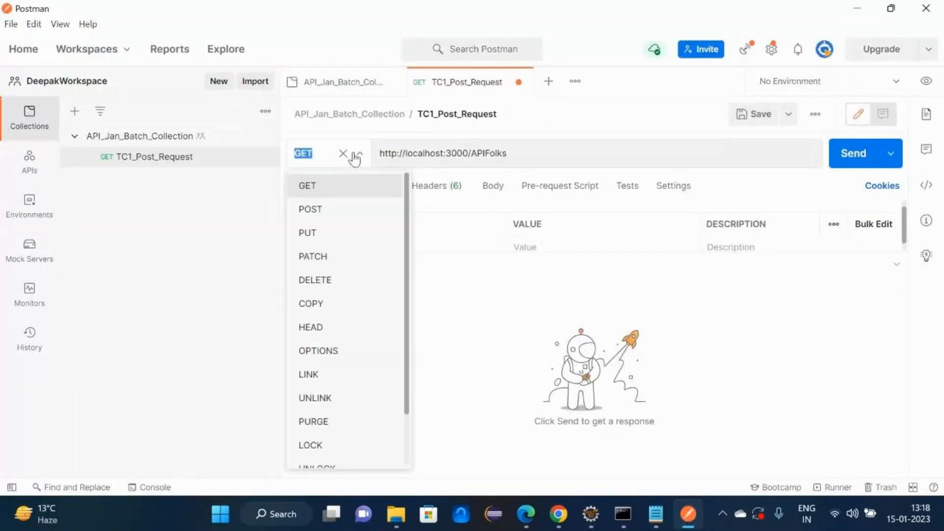
click(317, 211)
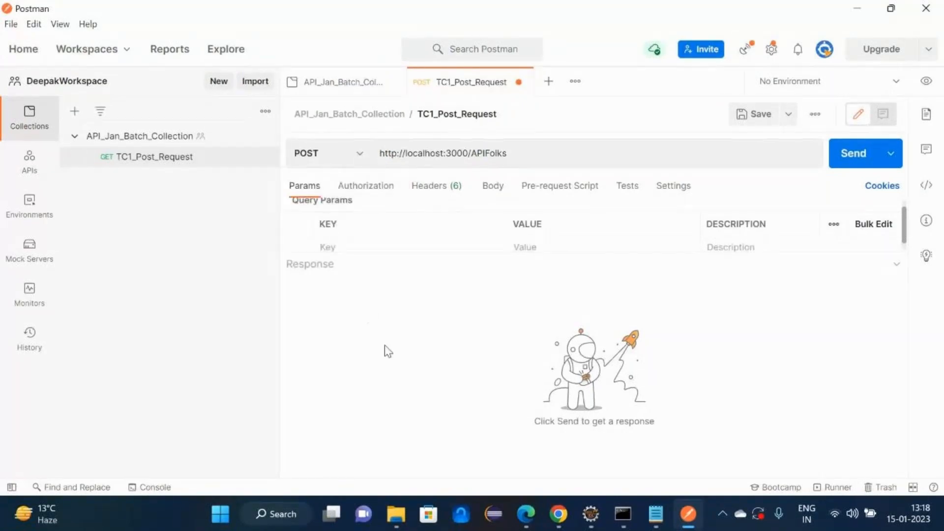
click(493, 187)
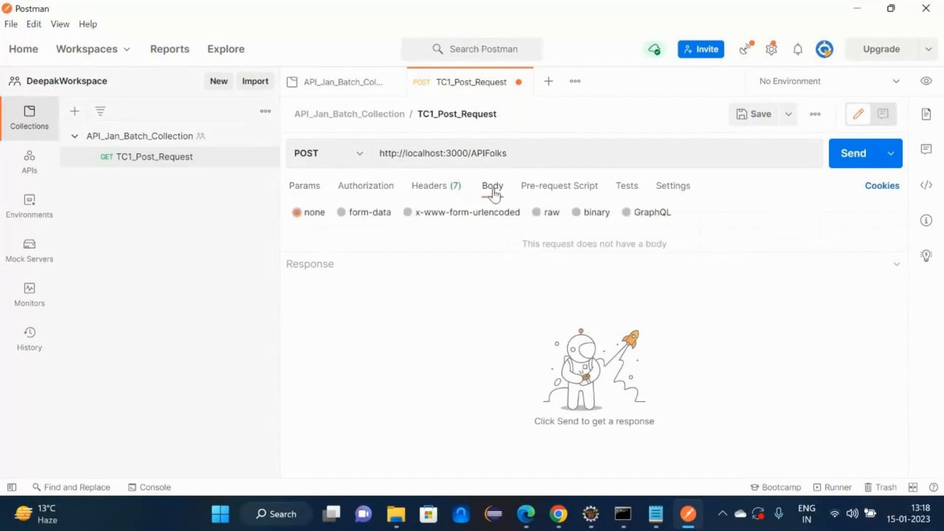
click(538, 214)
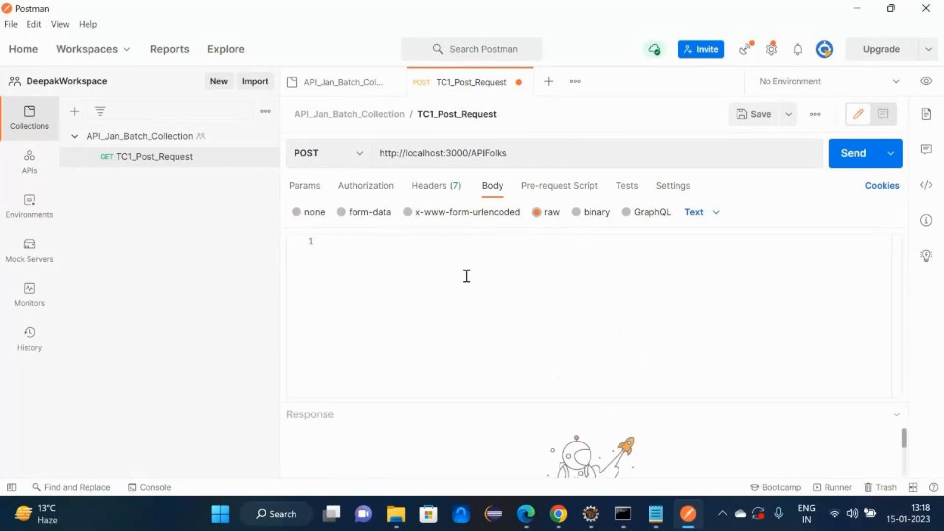
- Open the JSON object and add the "firstname" key, checking the sample payload in Eclipse
text({)
key(Return)
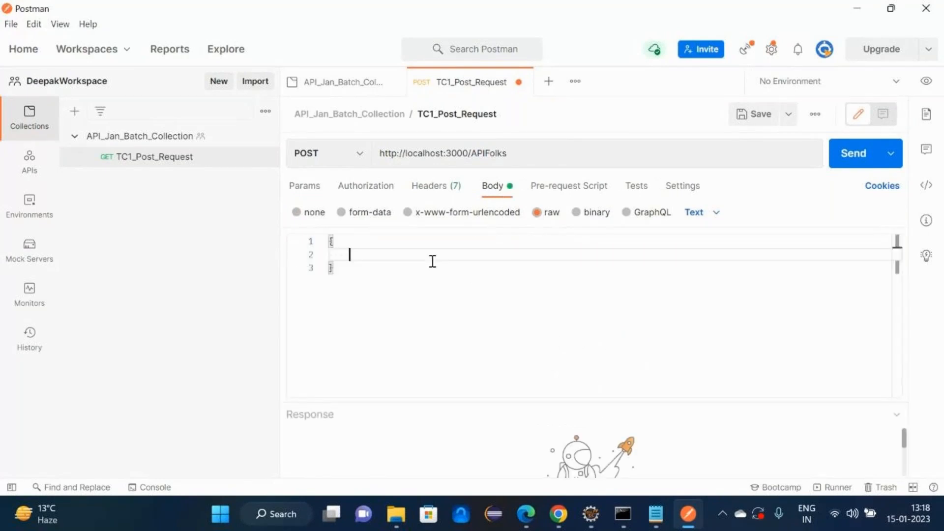
key(Return)
key(Down)
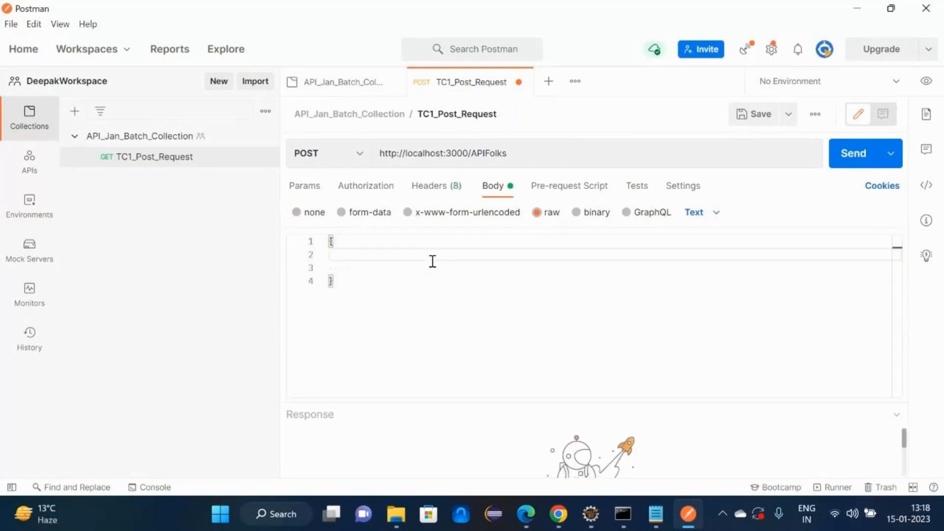
text("firsntam)
key(BackSpace)
key(BackSpace)
key(BackSpace)
key(BackSpace)
key(BackSpace)
text(tname" :)
key(Left)
key(Left)
key(Left)
key(Left)
key(Left)
key(Left)
key(Left)
key(Left)
text(s)
key(Right)
key(Right)
key(Right)
key(End)
key(alt+Tab)
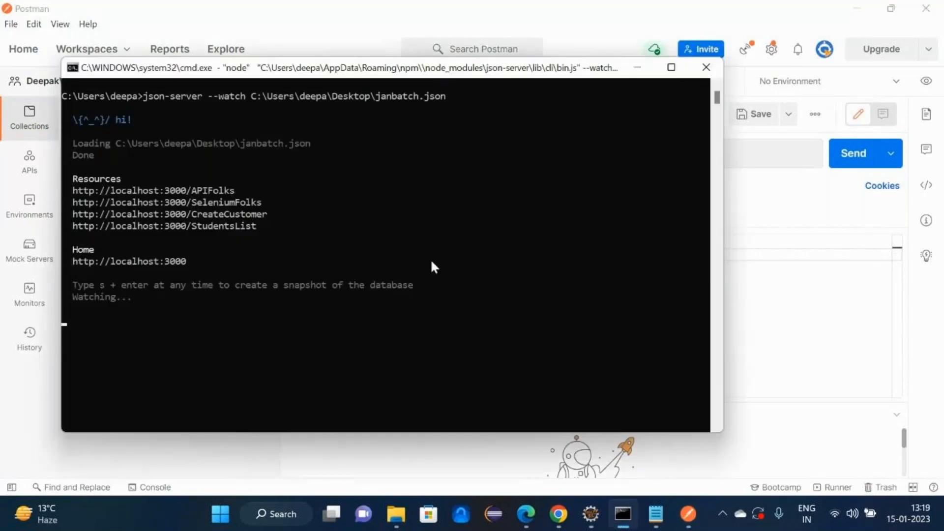
key(alt+Tab)
key(Tab)
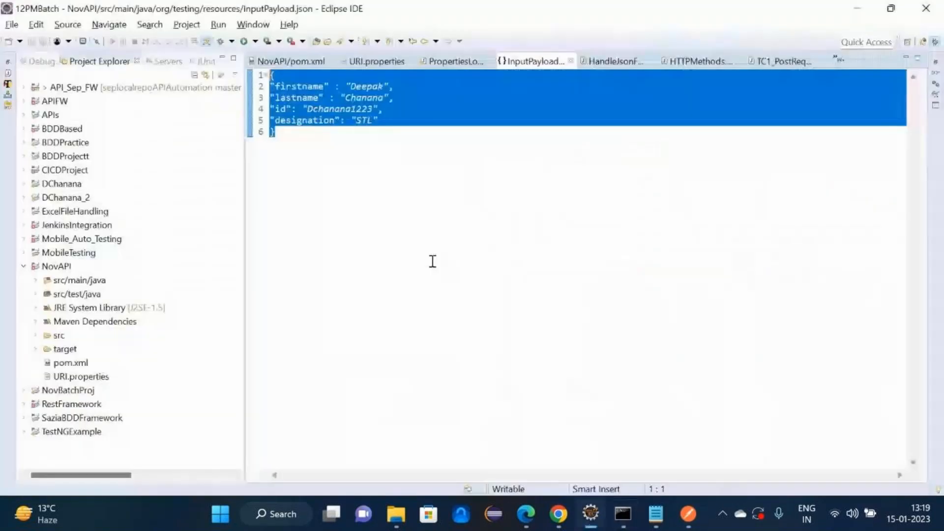
key(alt+Tab)
key(Tab)
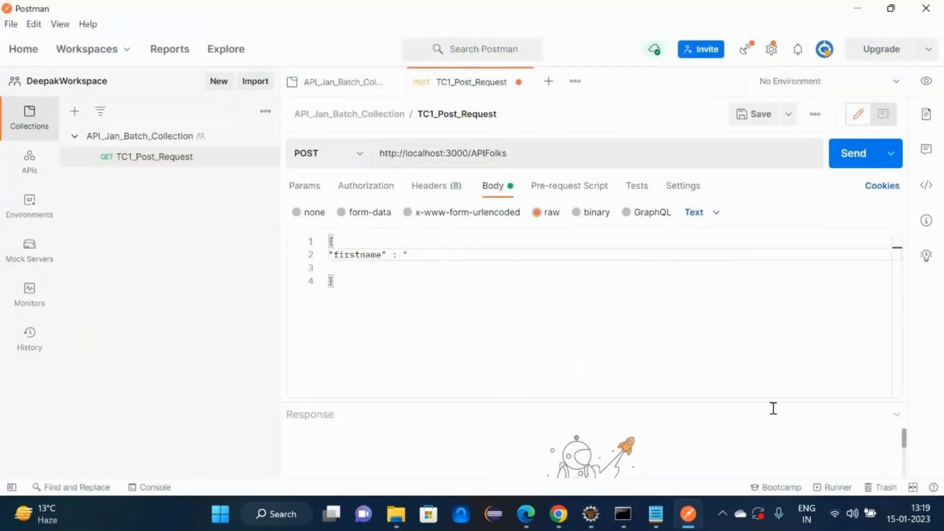
- Fill in the student's first name value, plus "lastname" and "id" fields with the student's details
key(Return)
text("l)
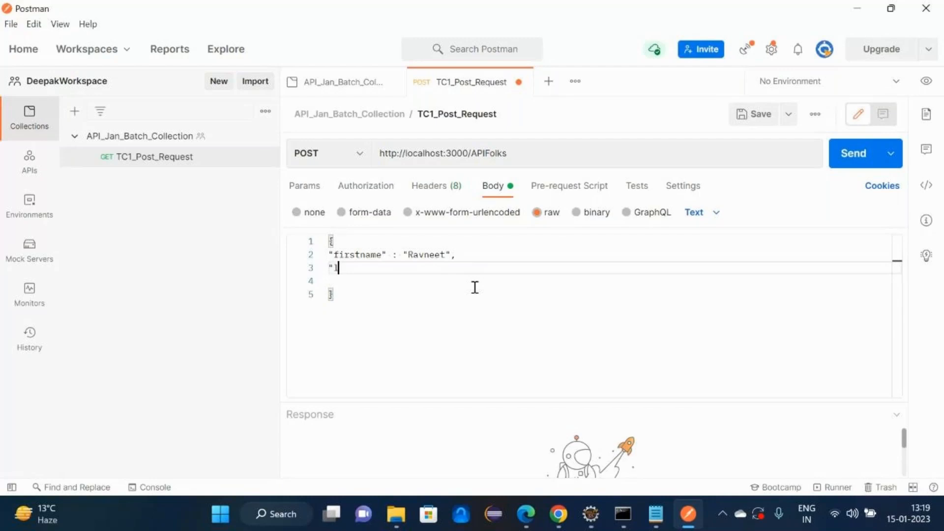
key(Return)
text("id)
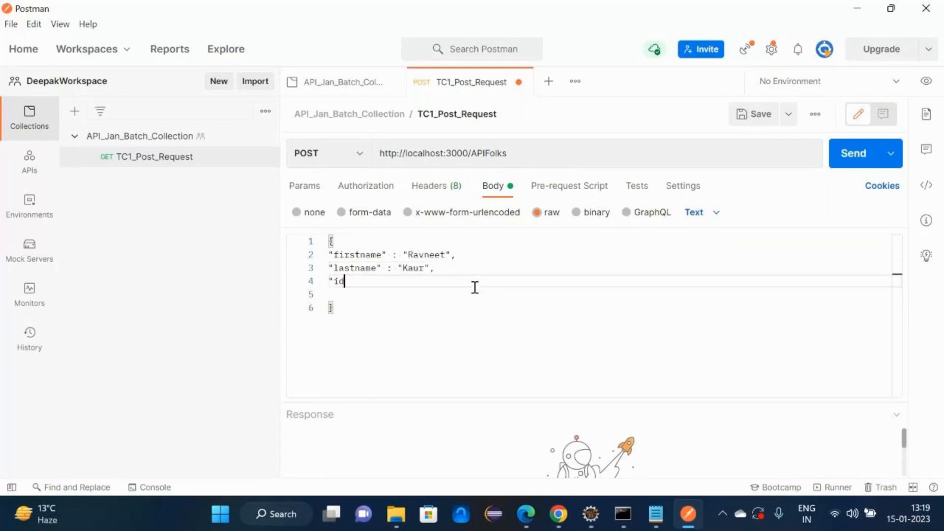
text(" : ")
key(Left)
key(Left)
key(Left)
key(Left)
key(Left)
key(shift+Left)
key(shift+Left)
key(Right)
key(Right)
key(Right)
key(Right)
key(Right)
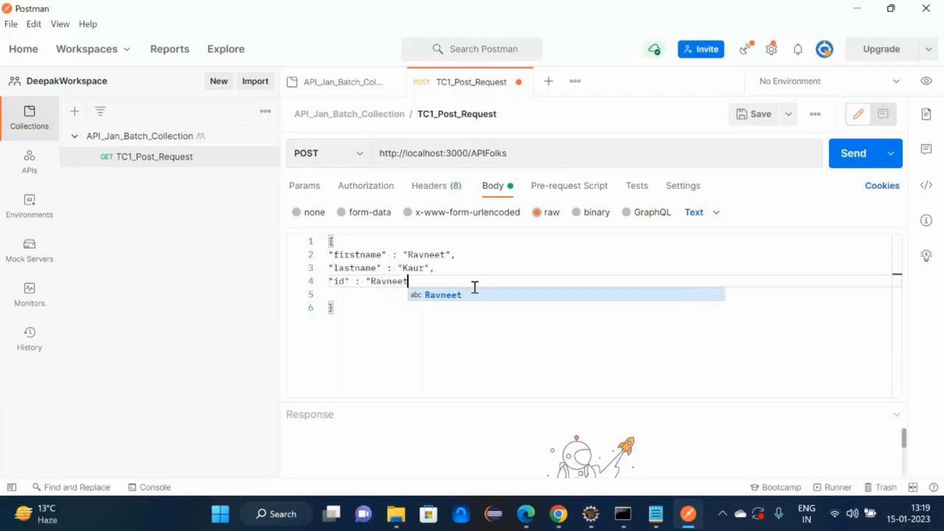
key(Right)
text(,)
key(Return)
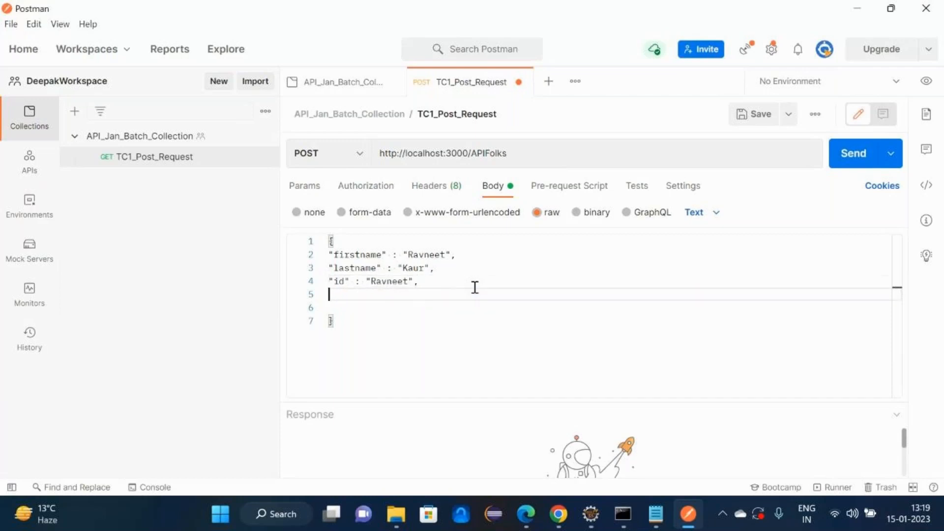
- Add Designation "Testing engineer" and coursetype "Full stack automation" to the body
text("Desgignation)
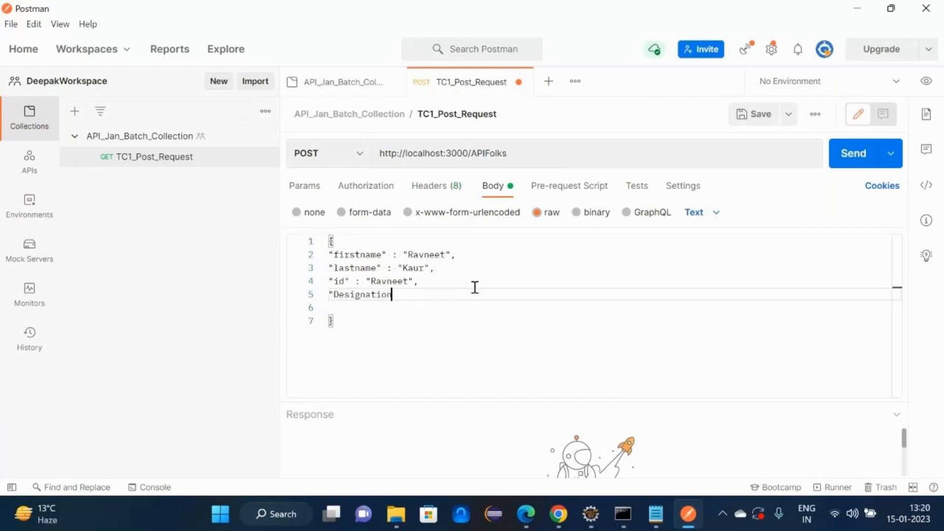
text(" : "Testing engineer",)
key(Return)
text("co)
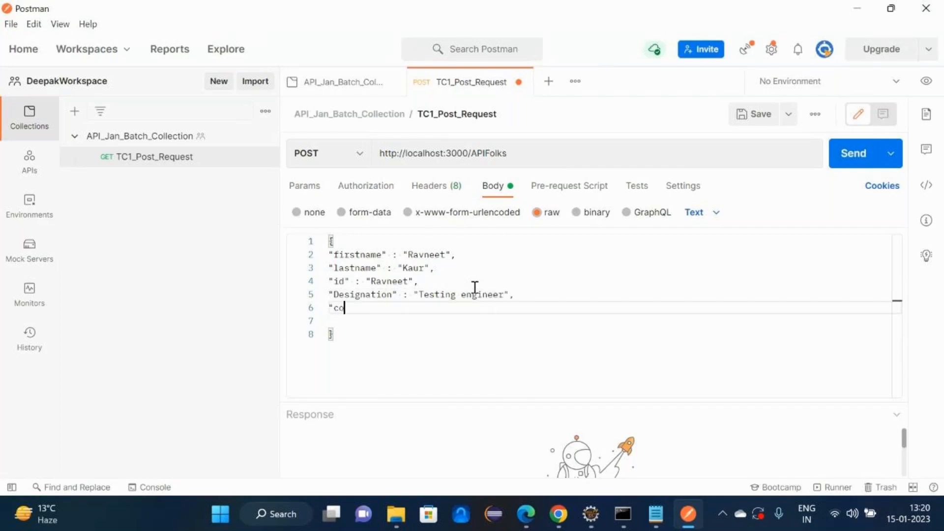
text(ursetype :)
key(BackSpace)
key(BackSpace)
text(" : " f)
key(Escape)
key(BackSpace)
key(BackSpace)
text(Full sta)
text(ck )
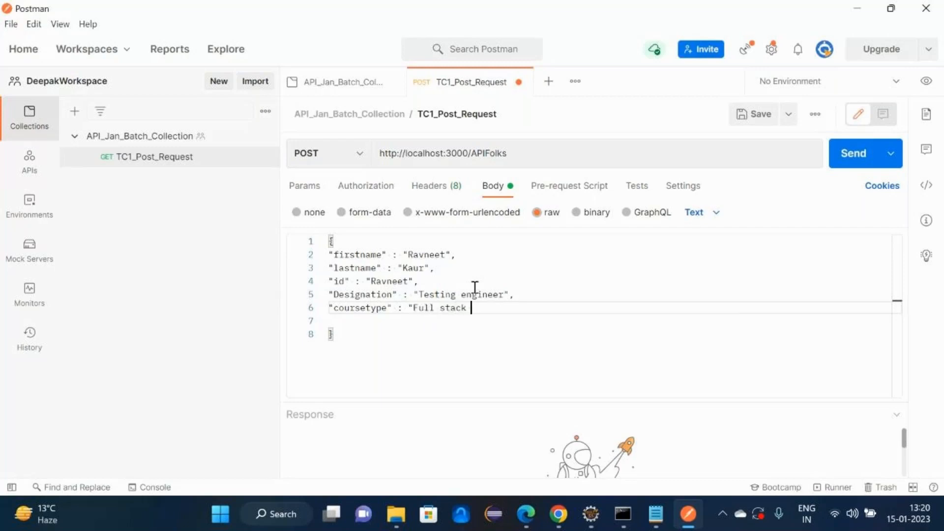
text(automation)
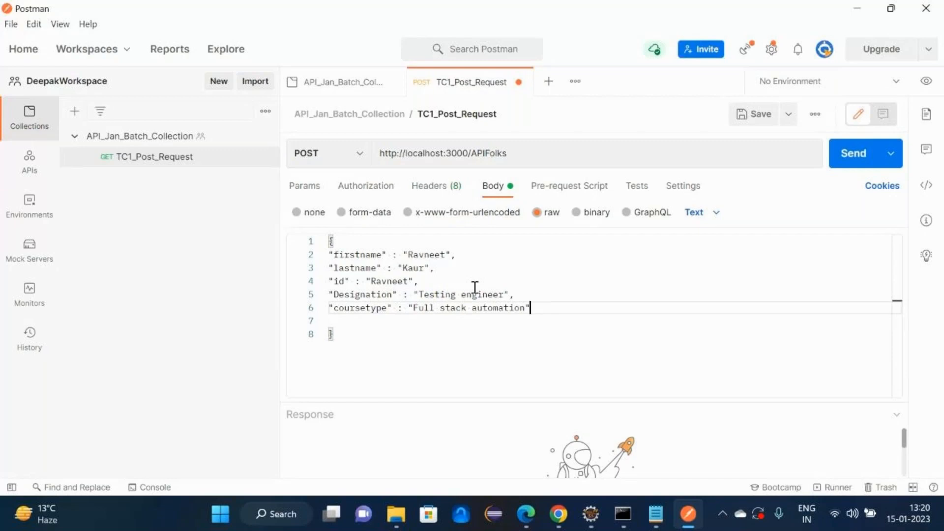
- Delete blank line 7 from the POST body and select the whole body for copying
key(Delete)
key(ctrl+a)
key(ctrl+c)
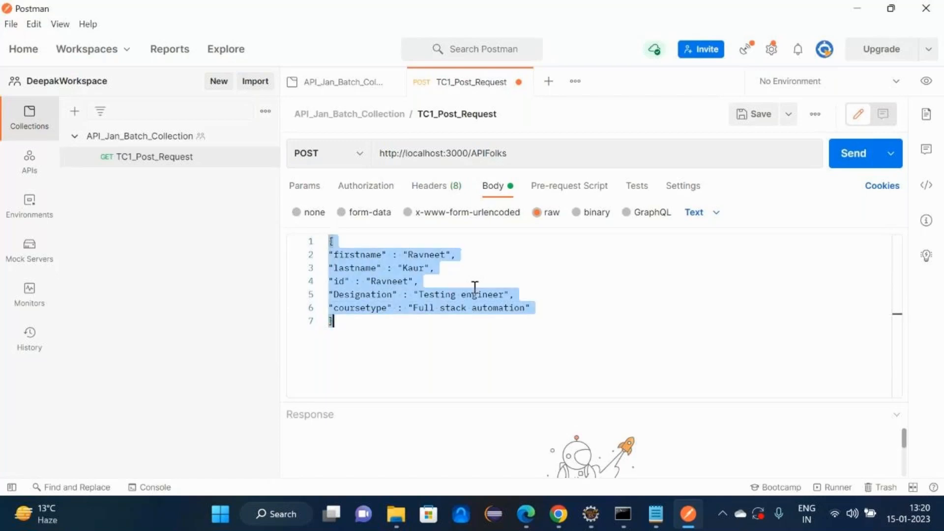
- Load jsonlint.com, paste the request body and validate it, confirming Valid JSON
text(json)
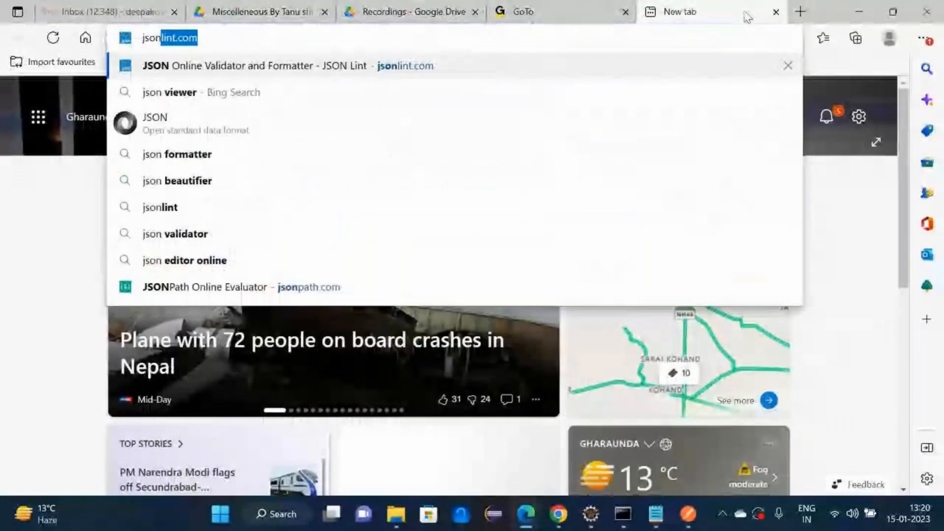
key(Return)
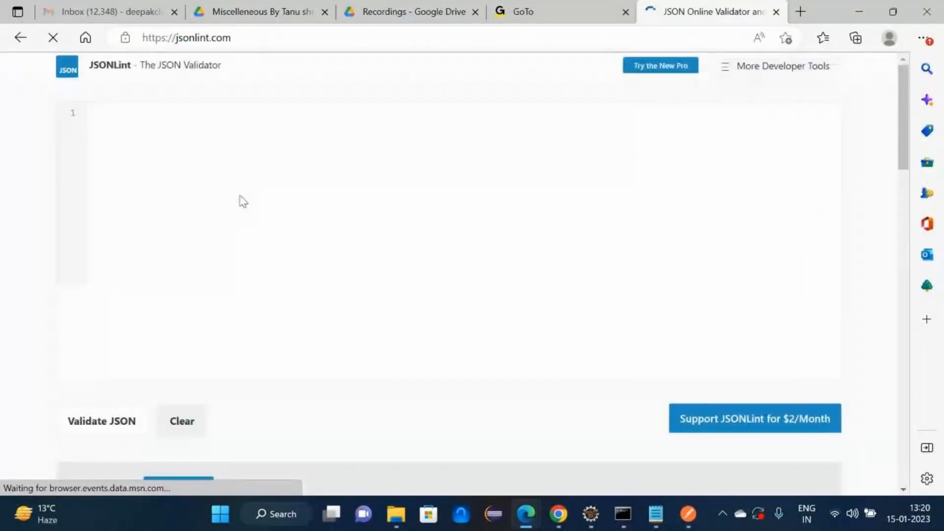
key(ctrl+v)
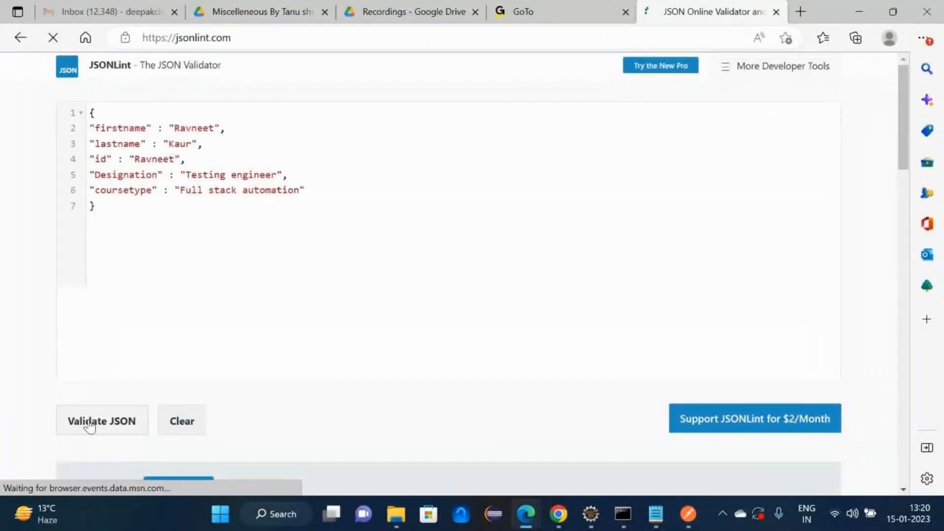
click(97, 422)
scroll(5, 320, down, 5)
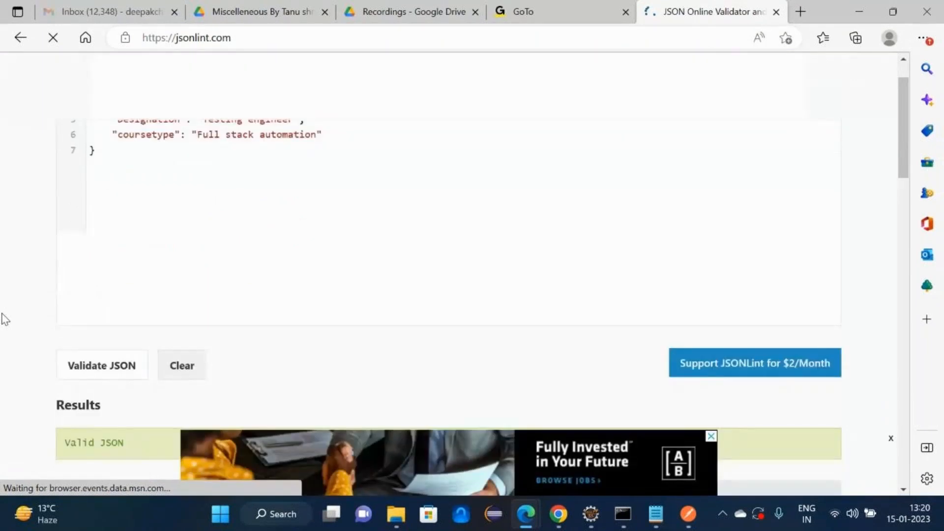
drag(61, 331, 131, 333)
click(861, 10)
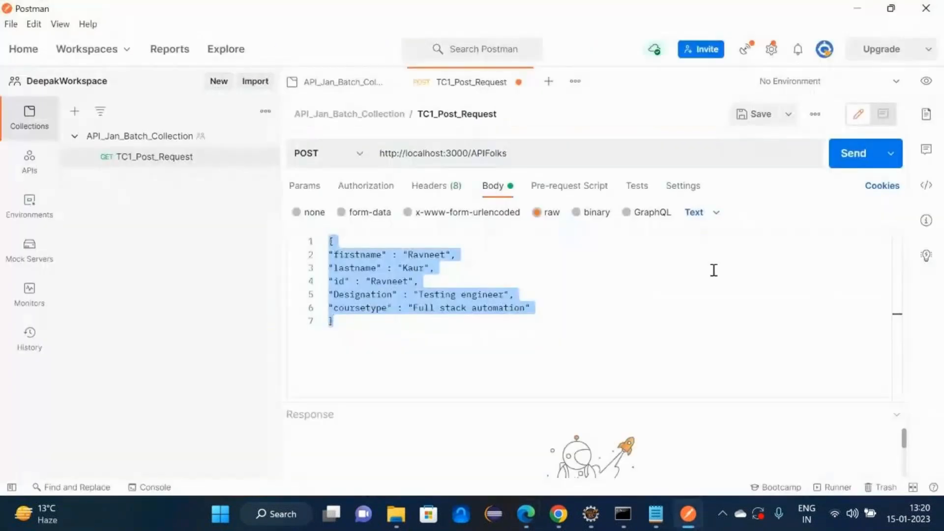
- Set the raw body format to JSON and beautify it with proper indentation
click(713, 215)
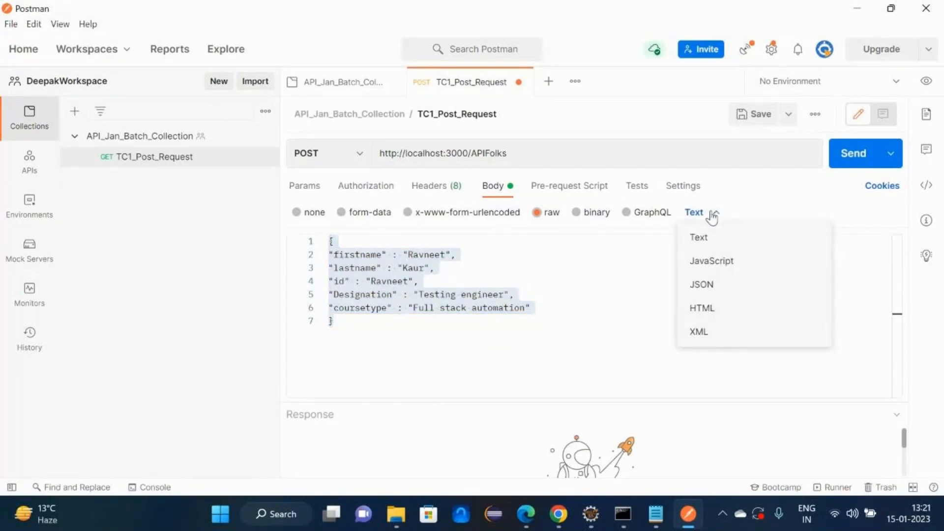
click(609, 255)
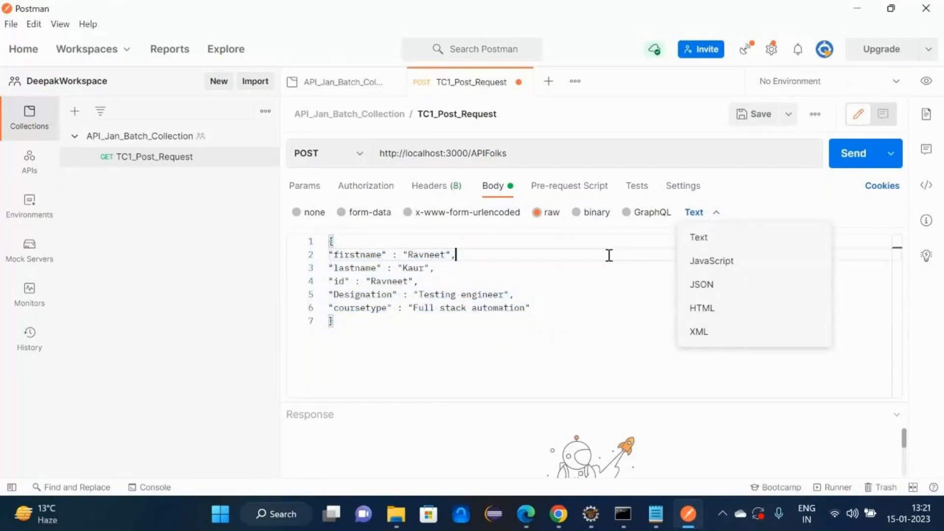
click(696, 216)
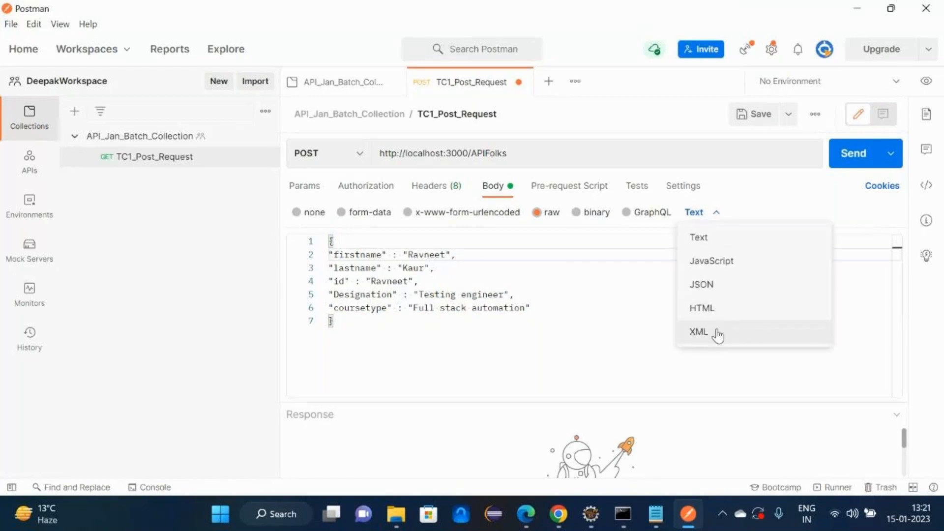
click(711, 295)
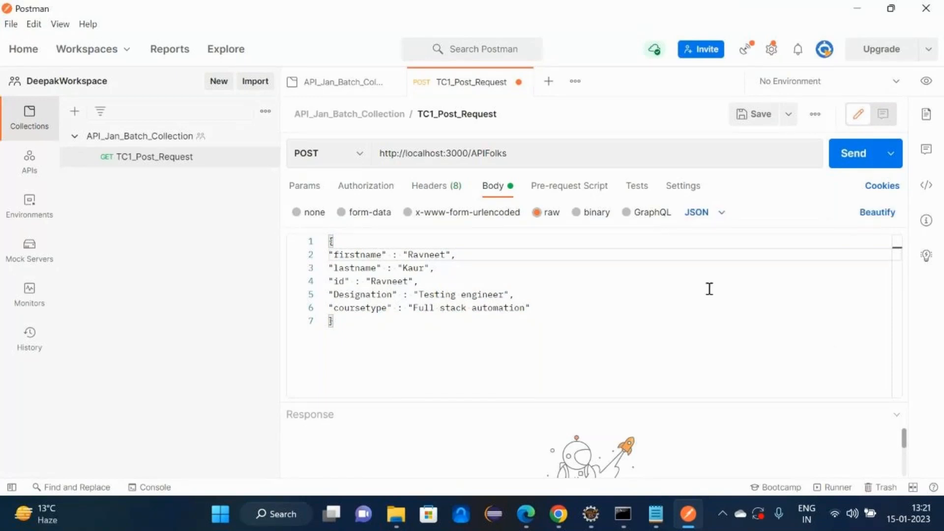
click(609, 341)
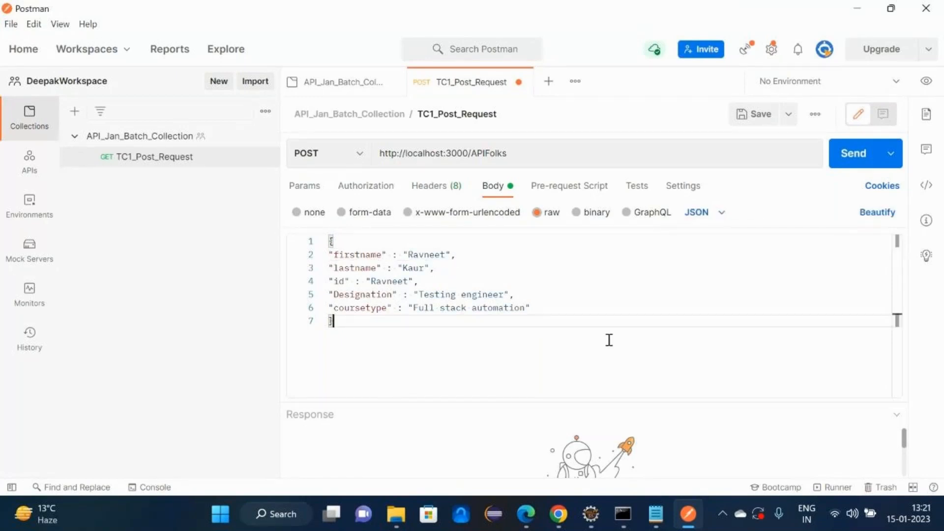
click(876, 216)
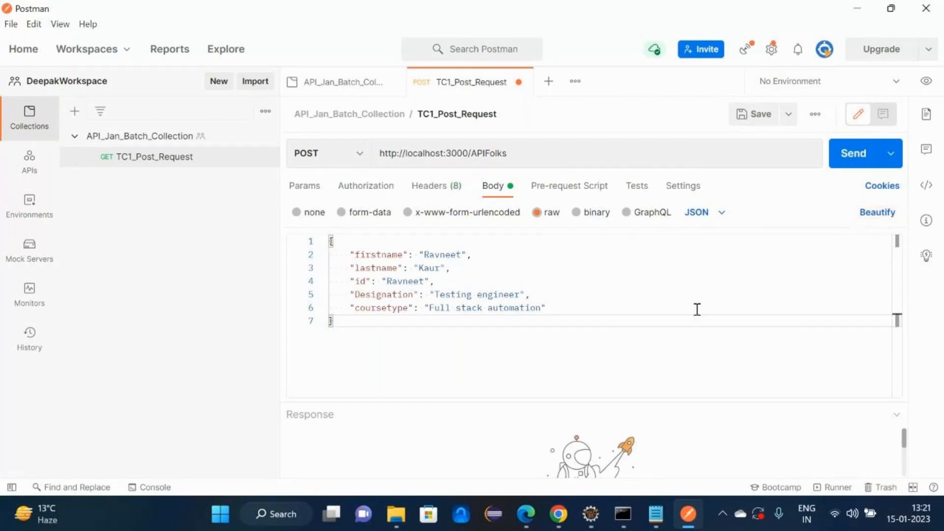
drag(582, 400, 588, 319)
click(656, 514)
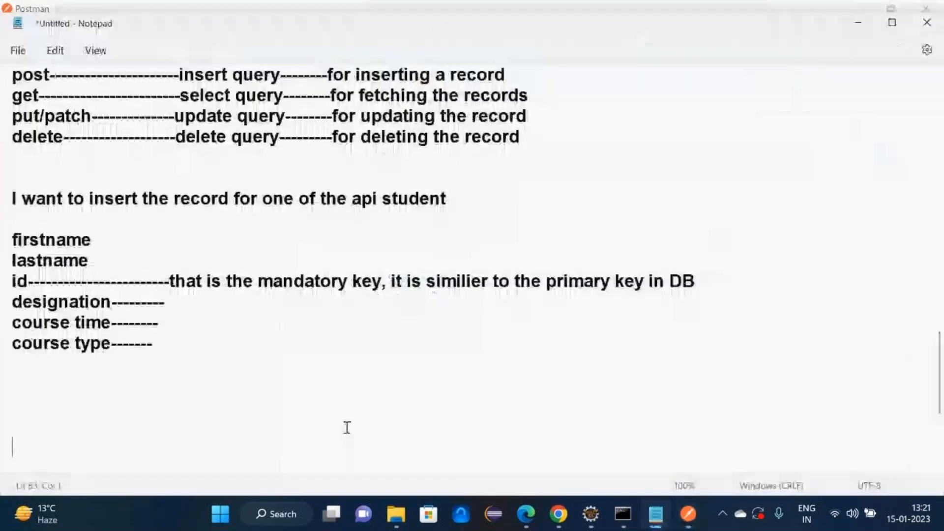
- Note the question 'which http status code will come' below the record fields
text(whi)
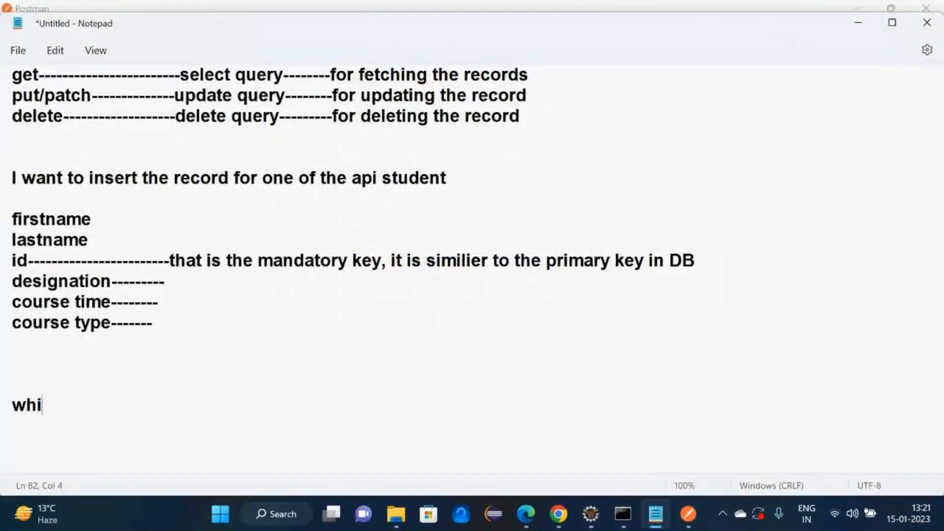
text(ch http stat)
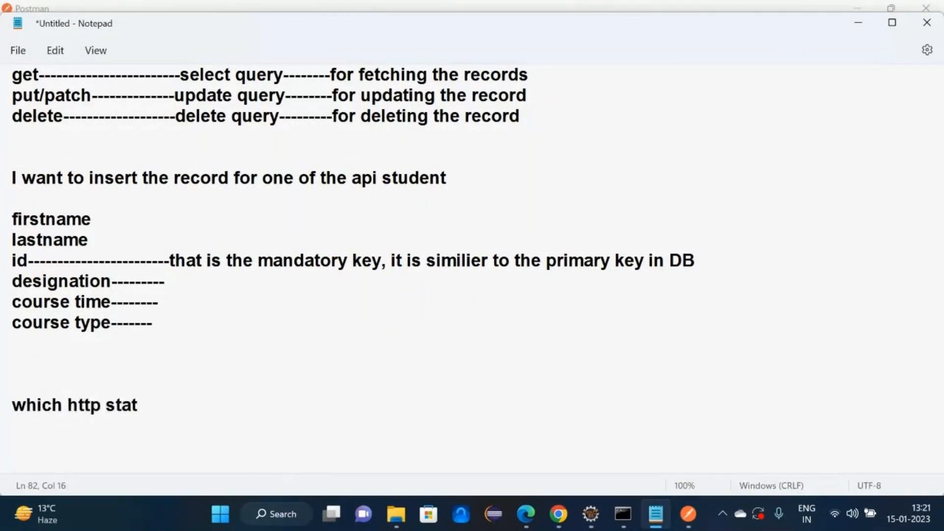
text(us code will come)
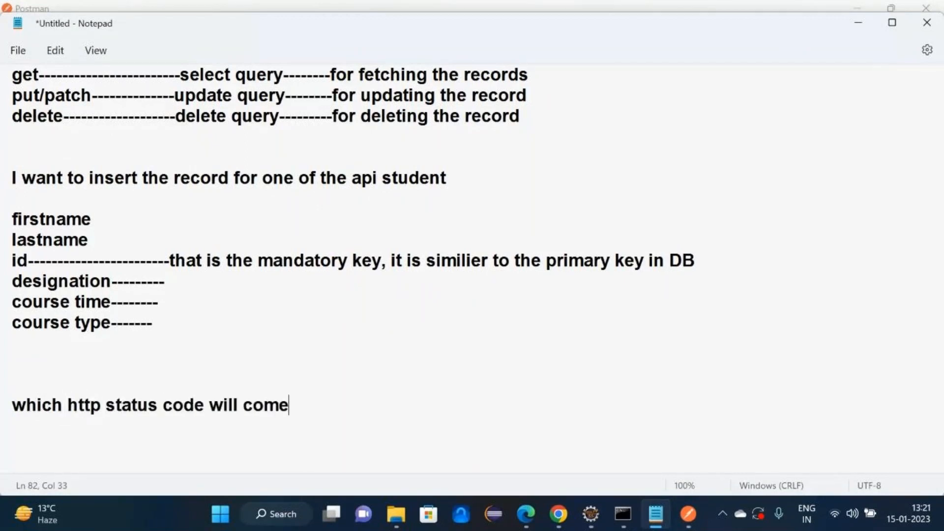
key(Return)
key(alt+Tab)
key(alt+Tab)
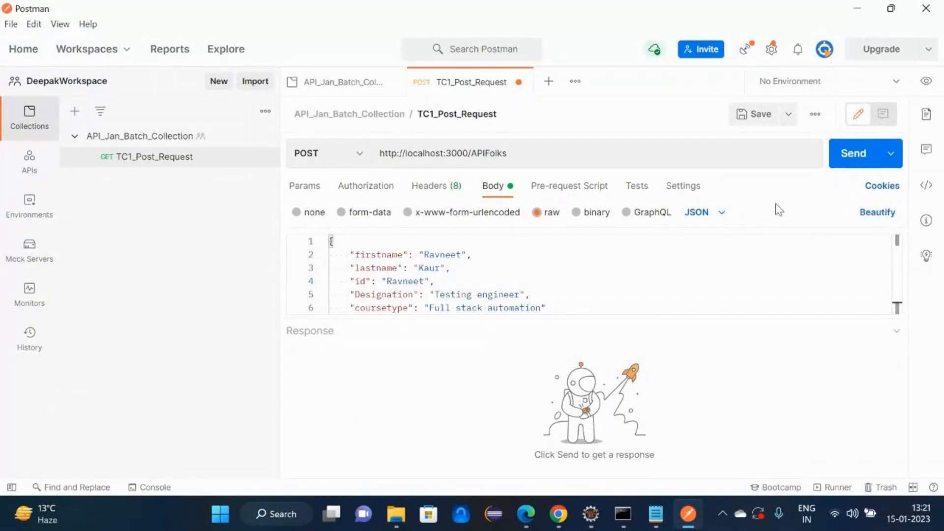
- Save TC1_Post_Request, send it, and confirm the 201 Created status
click(563, 294)
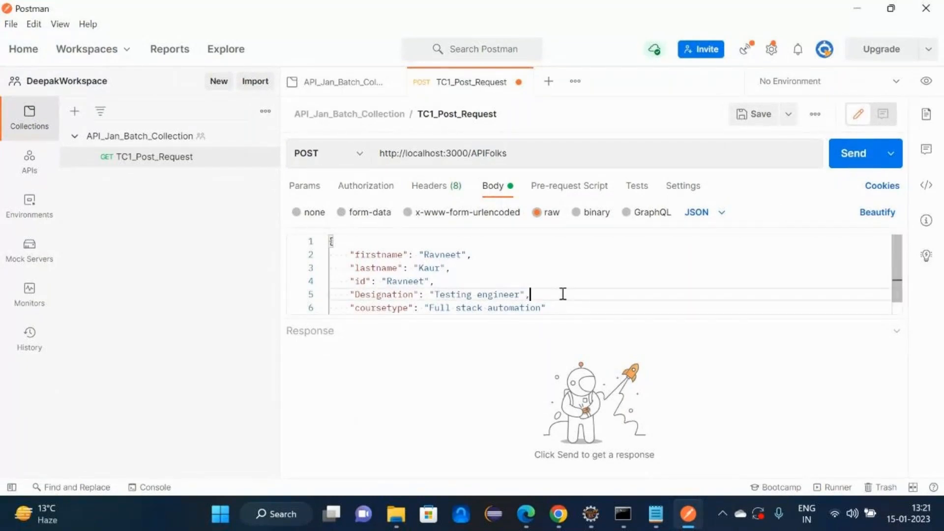
key(ctrl+s)
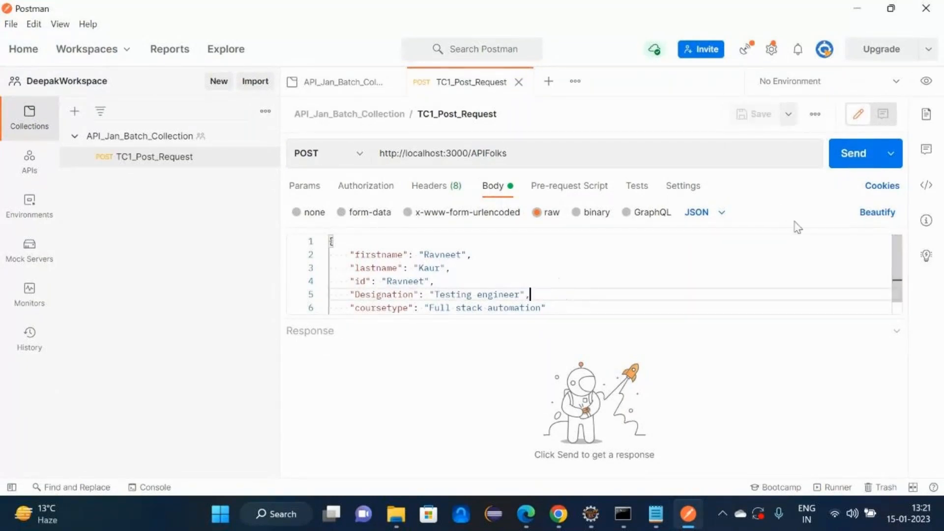
click(842, 158)
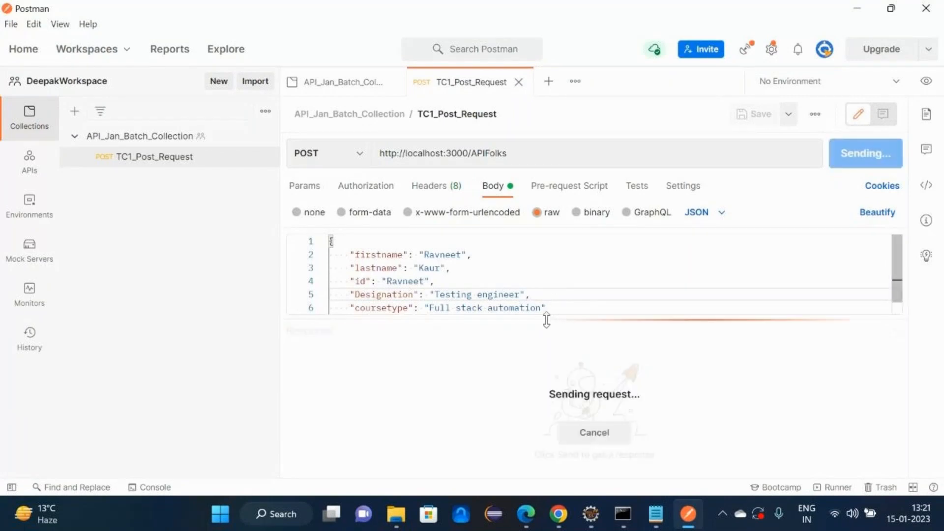
drag(546, 314, 546, 279)
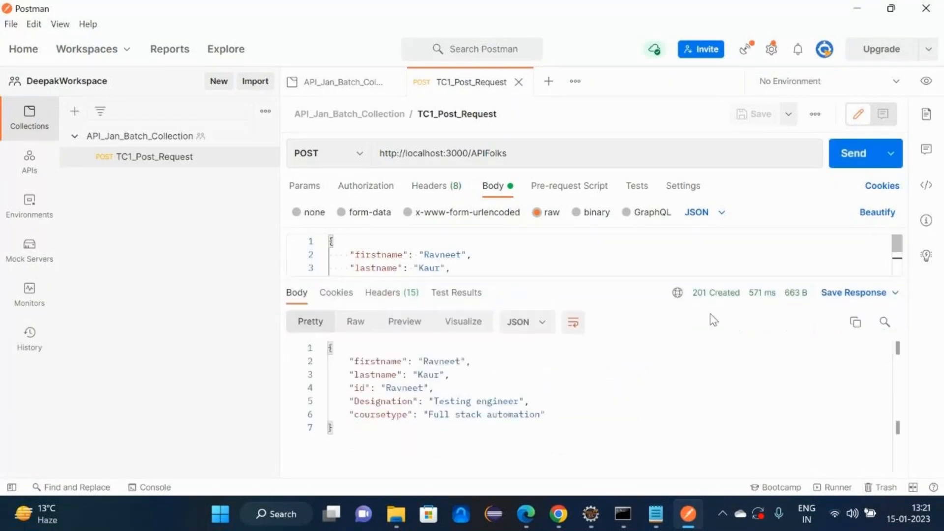
drag(692, 294, 738, 298)
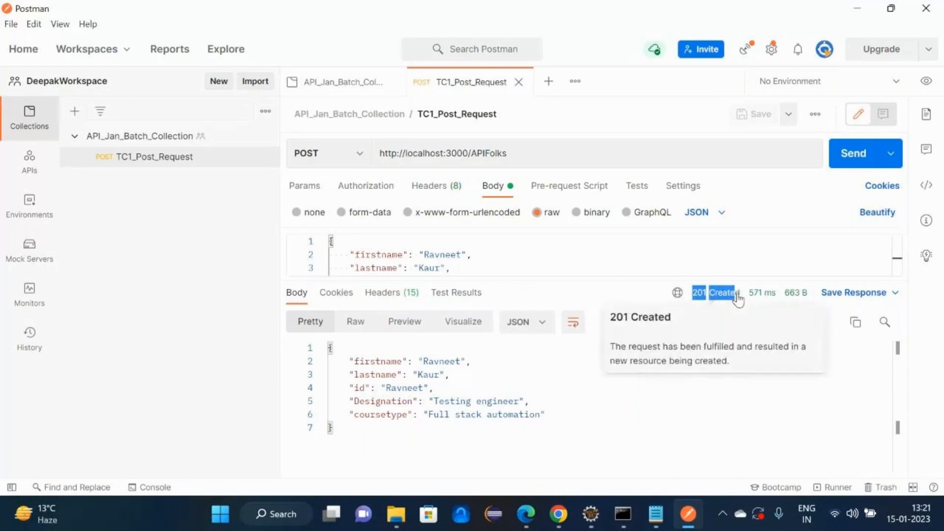
click(859, 14)
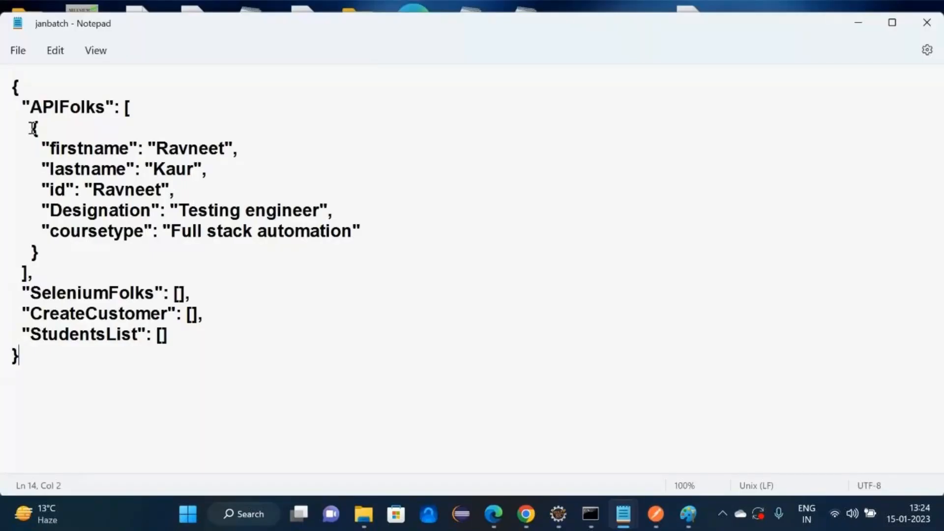
- Highlight the new Ravneet record under APIFolks in janbatch.json
drag(33, 129, 73, 256)
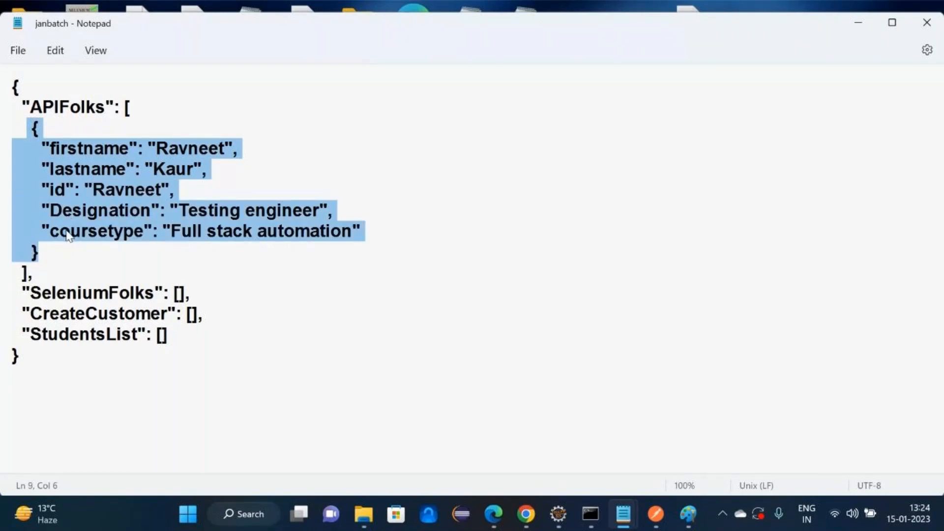
click(655, 514)
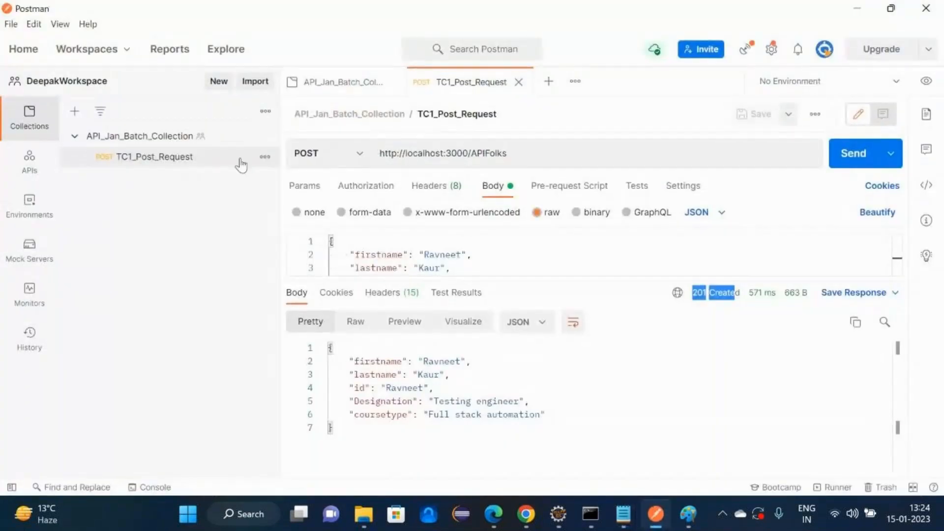
- Resend the unchanged POST and read the 500 Internal Server Error for the duplicate id
click(219, 140)
click(212, 157)
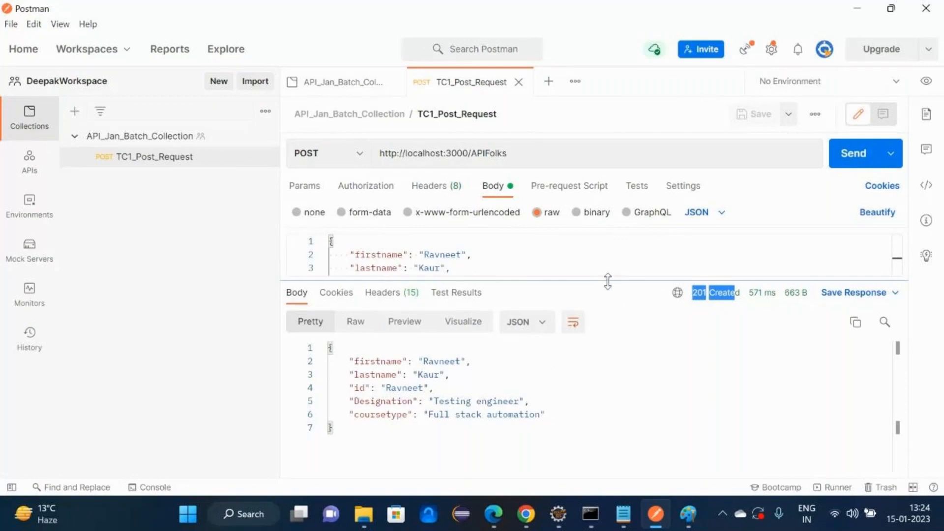
drag(609, 278, 617, 355)
click(392, 281)
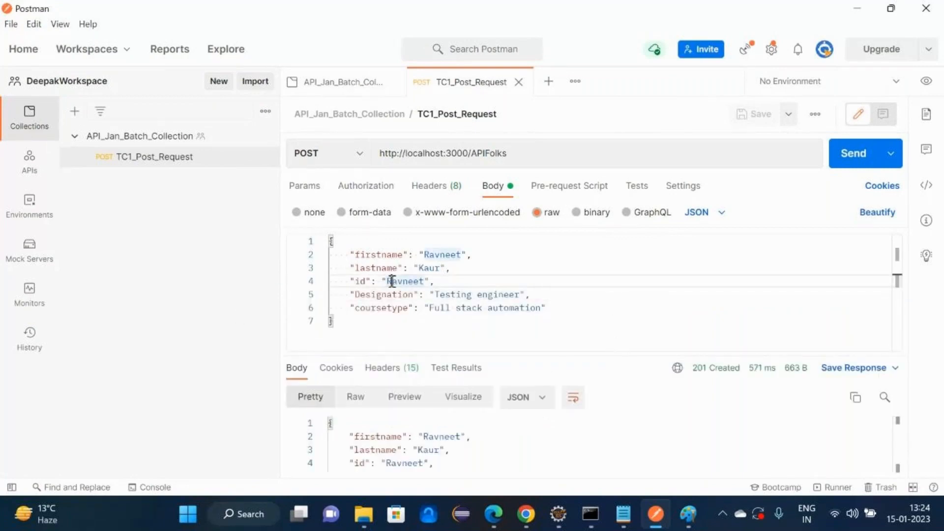
double_click(360, 281)
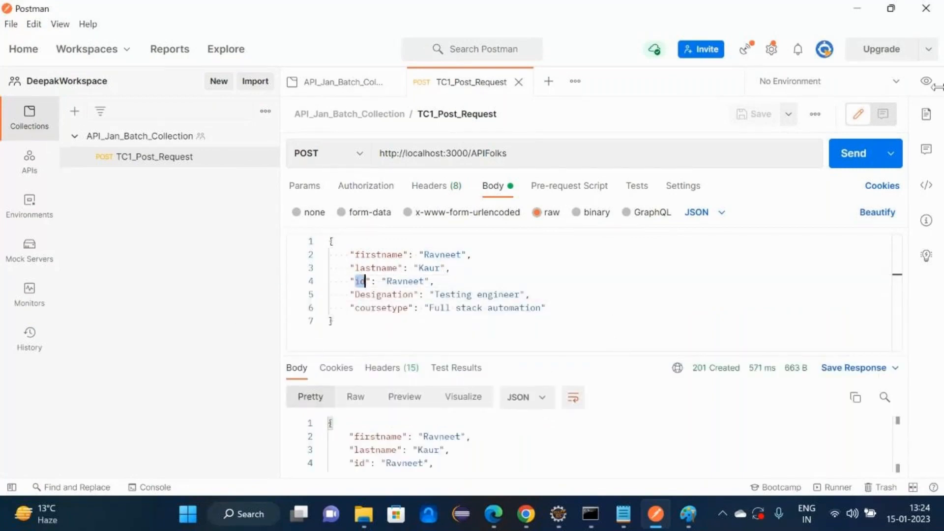
click(857, 154)
drag(568, 354, 560, 246)
drag(364, 315, 519, 330)
drag(619, 246, 620, 377)
- Write the note 'primary keys will be always unique' in Notepad
click(624, 514)
key(Return)
key(Return)
key(Return)
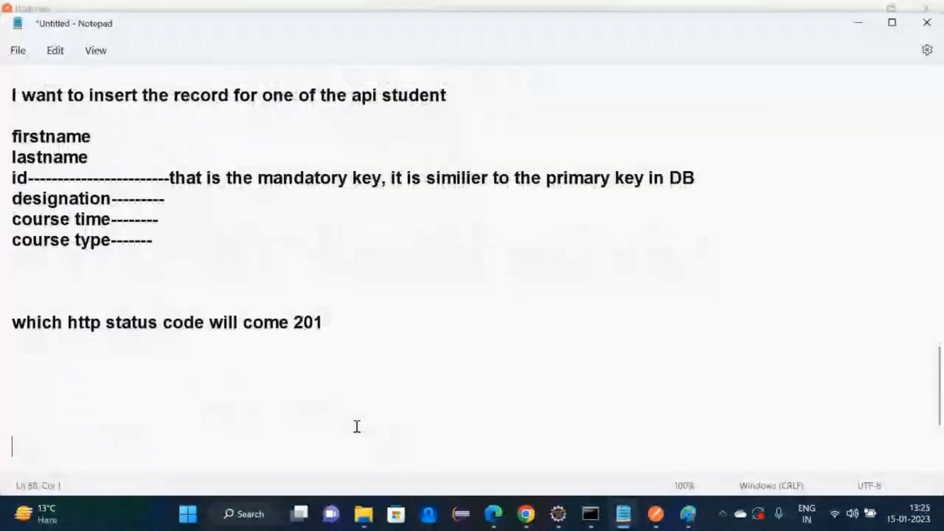
text(o)
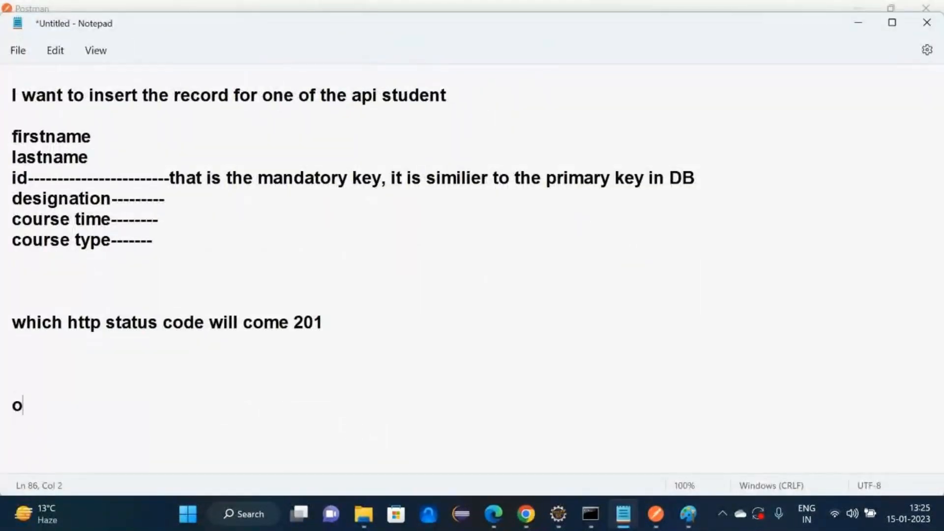
key(BackSpace)
text(primary)
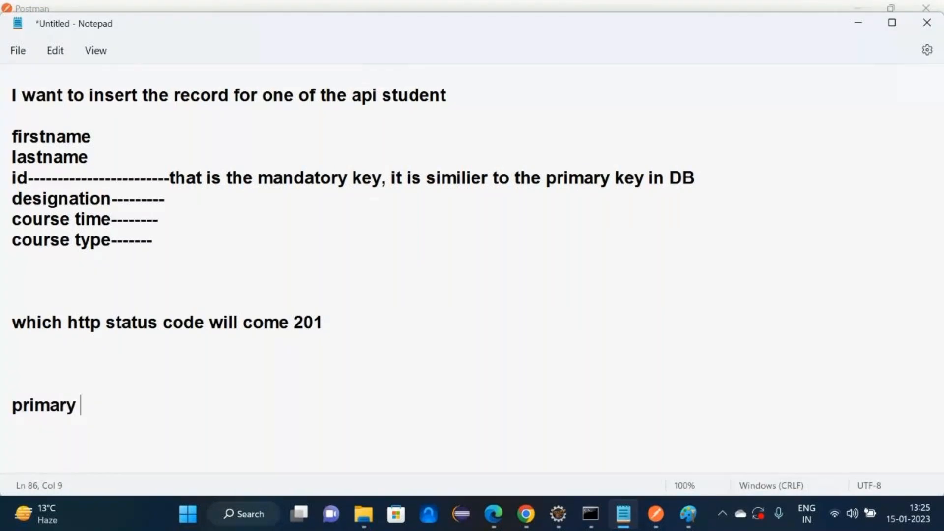
text( keys will)
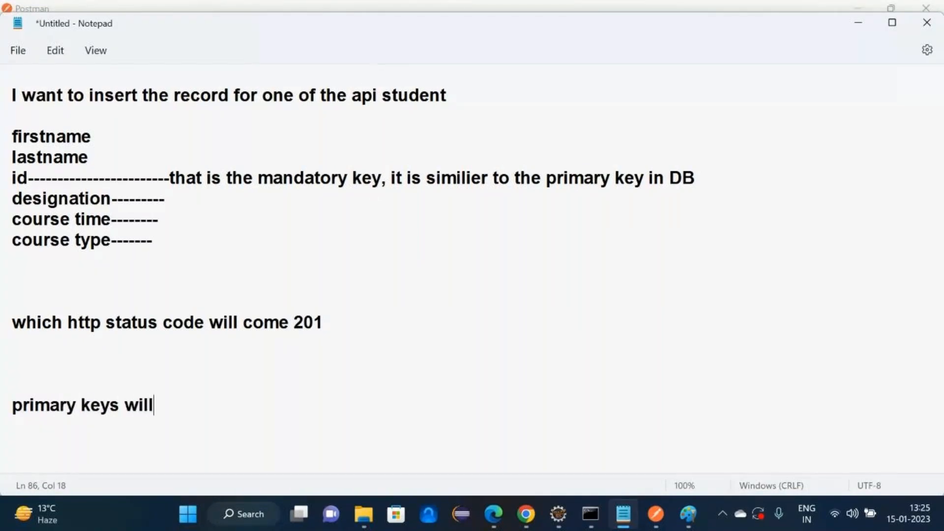
text( be always u)
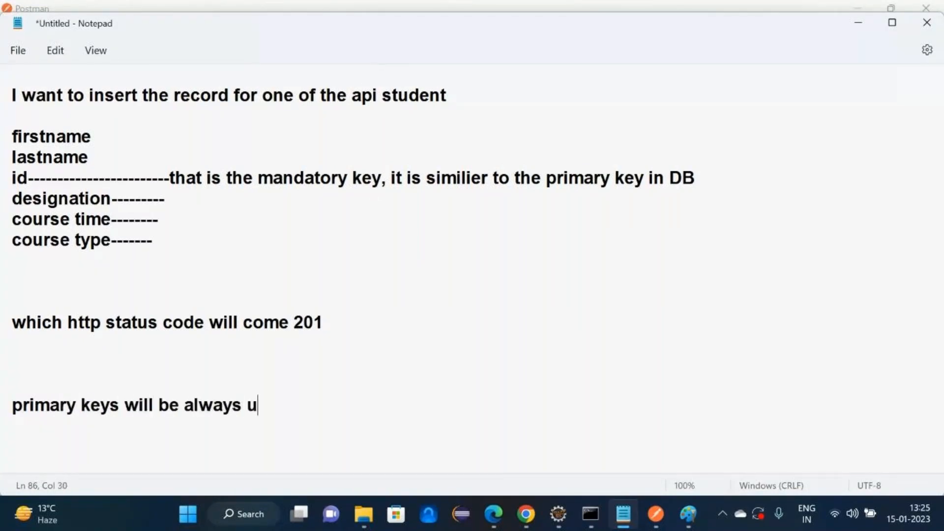
text(niquet)
key(Return)
key(Return)
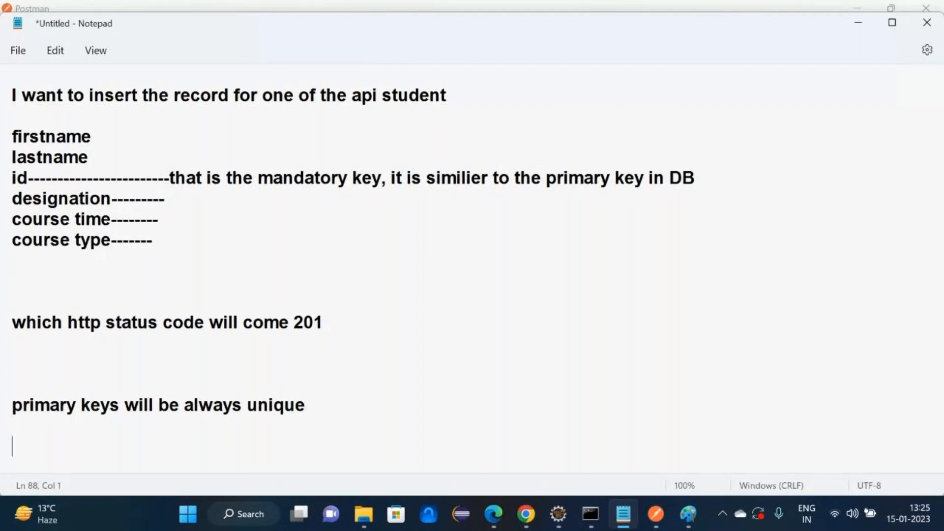
key(alt+Tab)
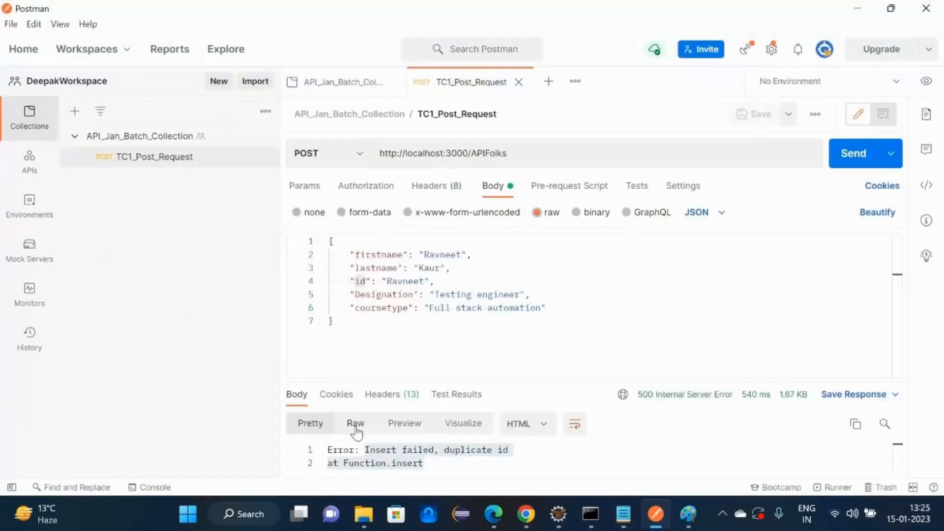
double_click(398, 281)
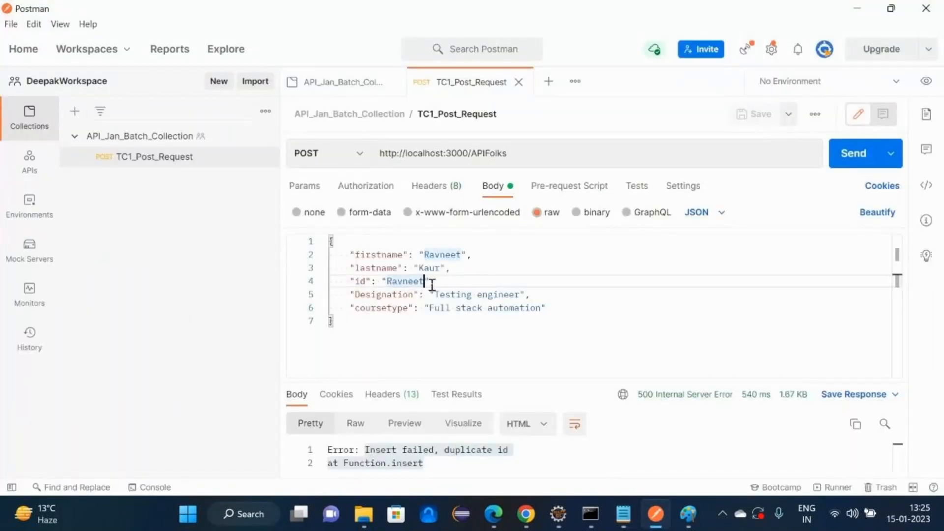
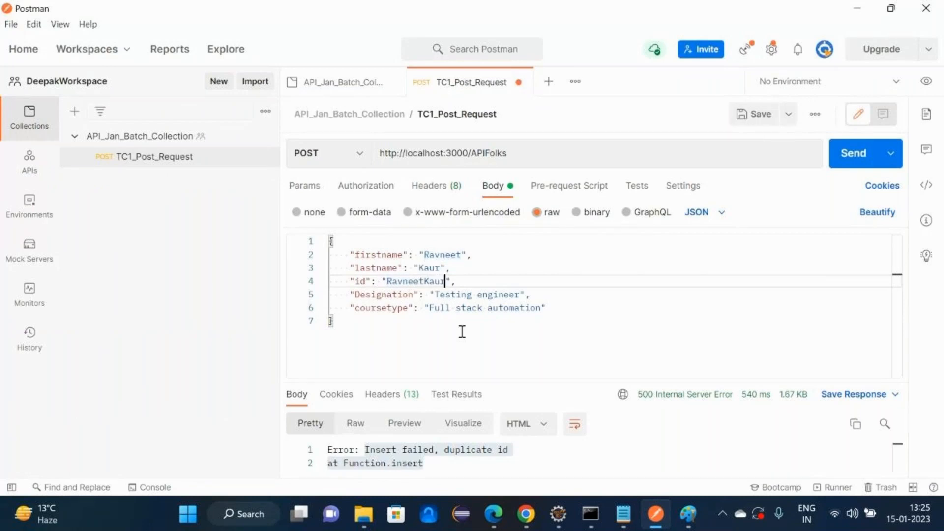
click(836, 153)
drag(566, 387, 553, 327)
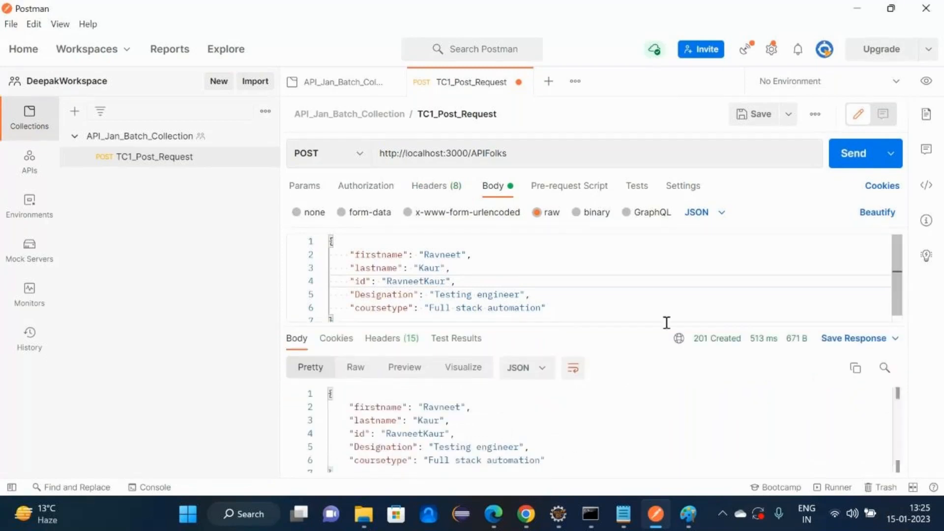
- Open janbatch from the desktop and check the two records under APIFolks
click(864, 12)
click(859, 24)
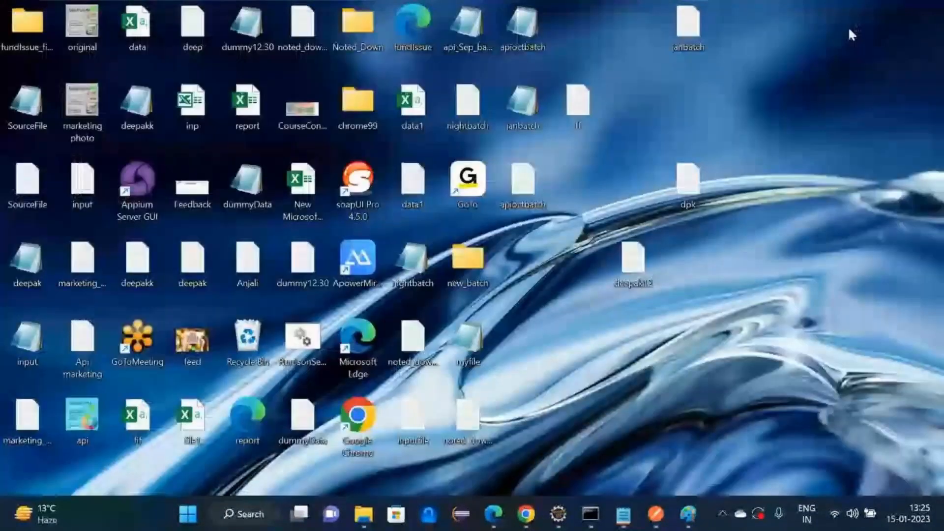
double_click(513, 116)
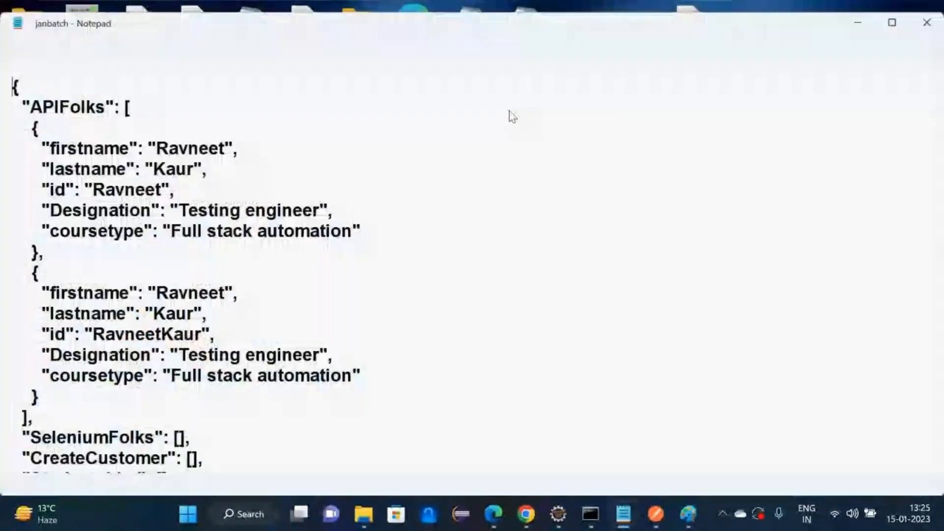
drag(22, 129, 92, 262)
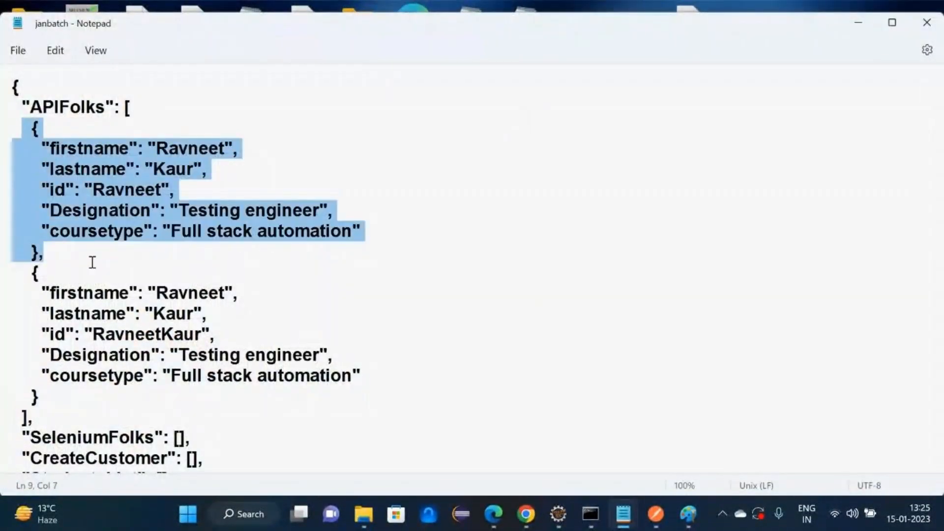
drag(31, 272, 66, 391)
key(alt+Tab)
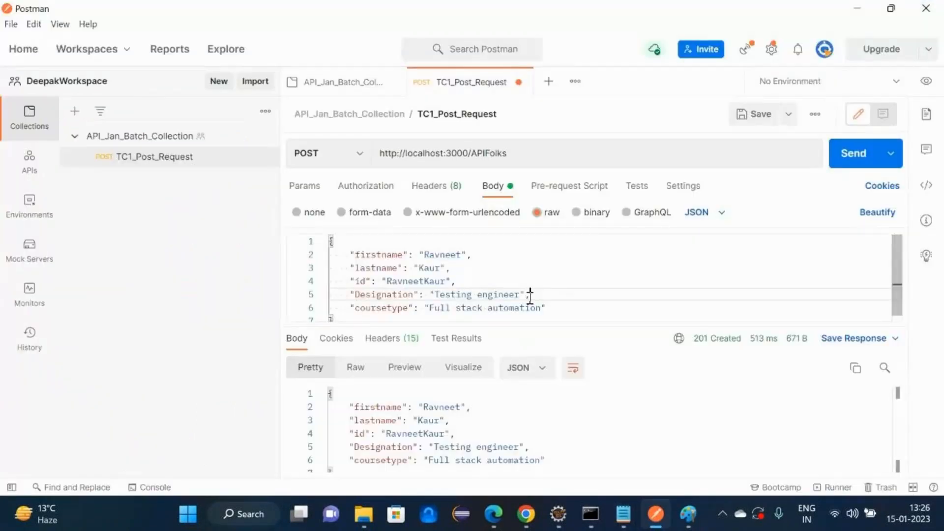
- Delete the id line and resend, getting 201 Created with generated id X6lwsmE
drag(534, 289, 432, 301)
drag(456, 272, 327, 279)
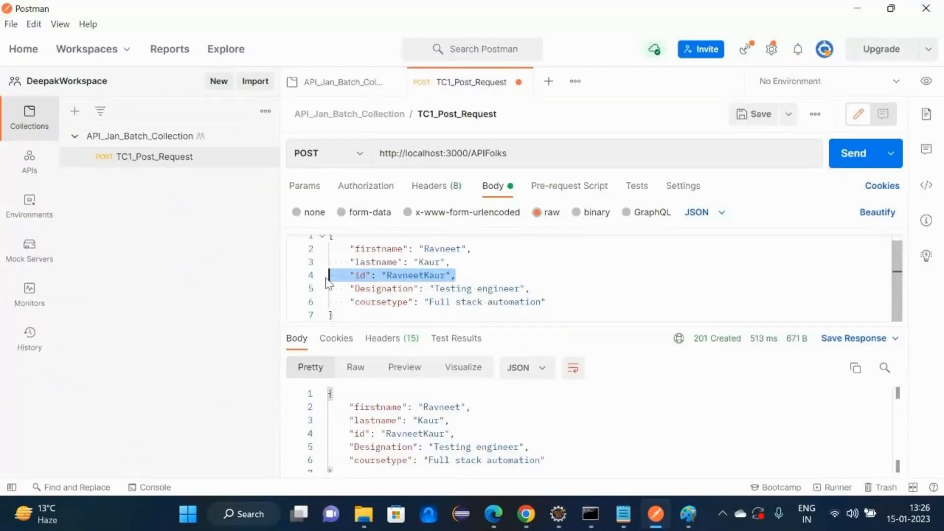
key(BackSpace)
key(BackSpace)
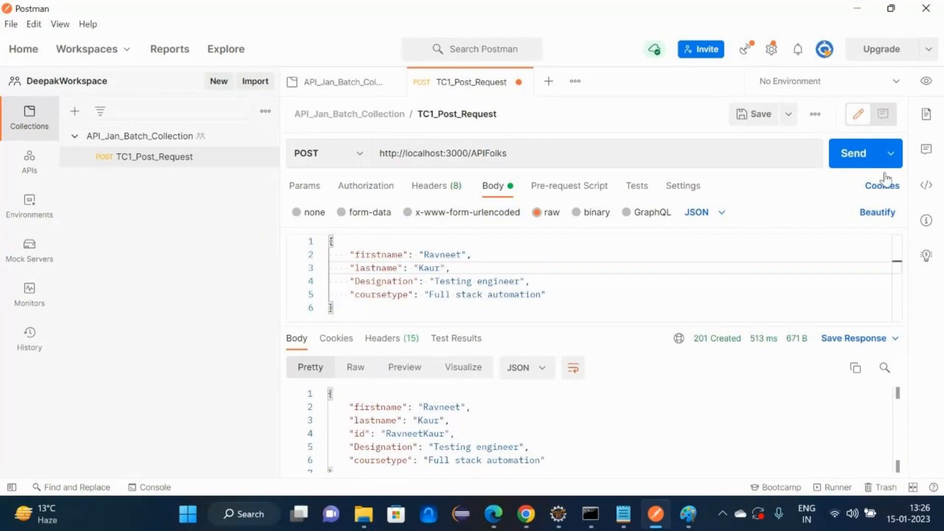
click(855, 164)
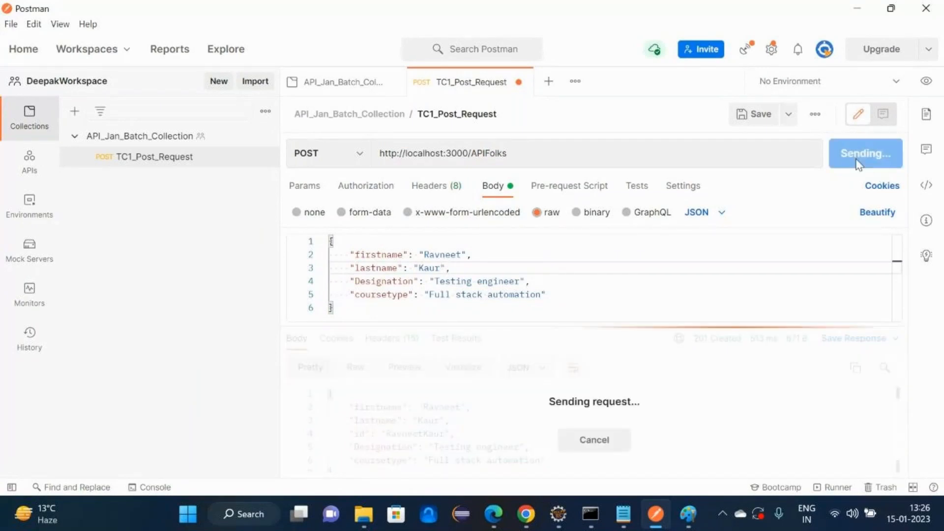
drag(350, 461, 430, 456)
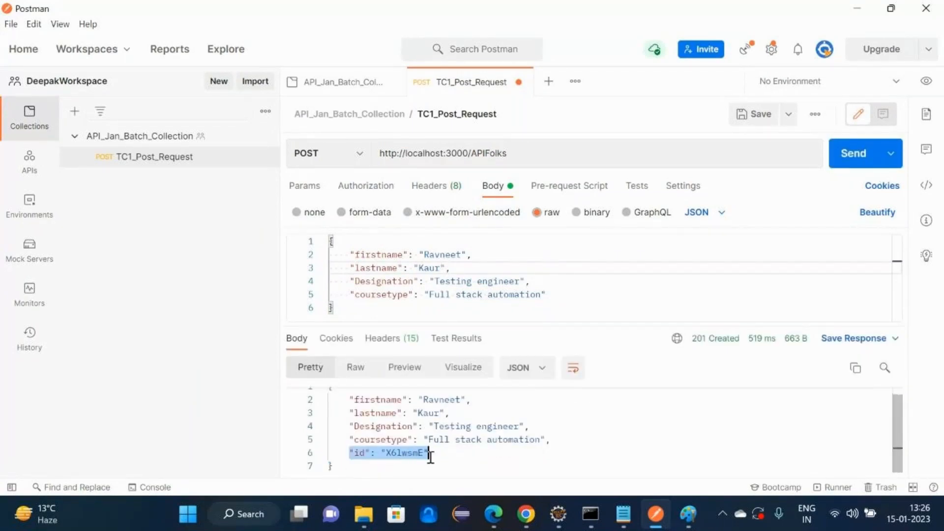
- Inspect the records in the janbatch data file in Notepad
click(856, 8)
drag(31, 129, 59, 255)
click(39, 272)
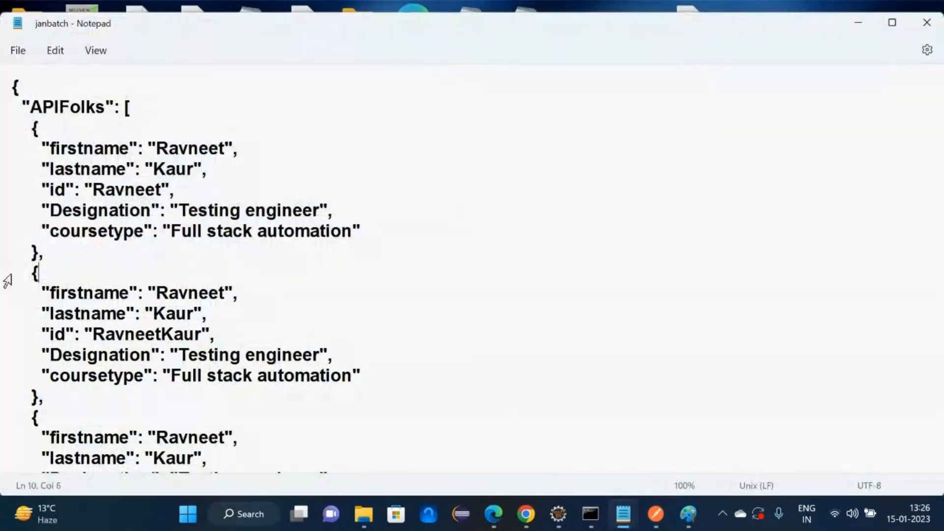
- Confirm X6lwsmE is saved as the third record's id in janbatch, then close Notepad
scroll(21, 271, down, 3)
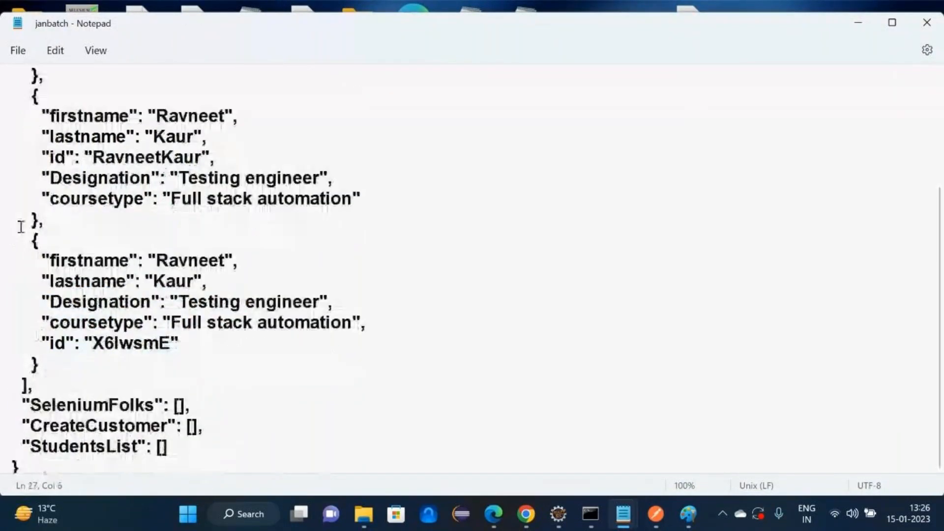
drag(21, 222, 47, 377)
click(45, 369)
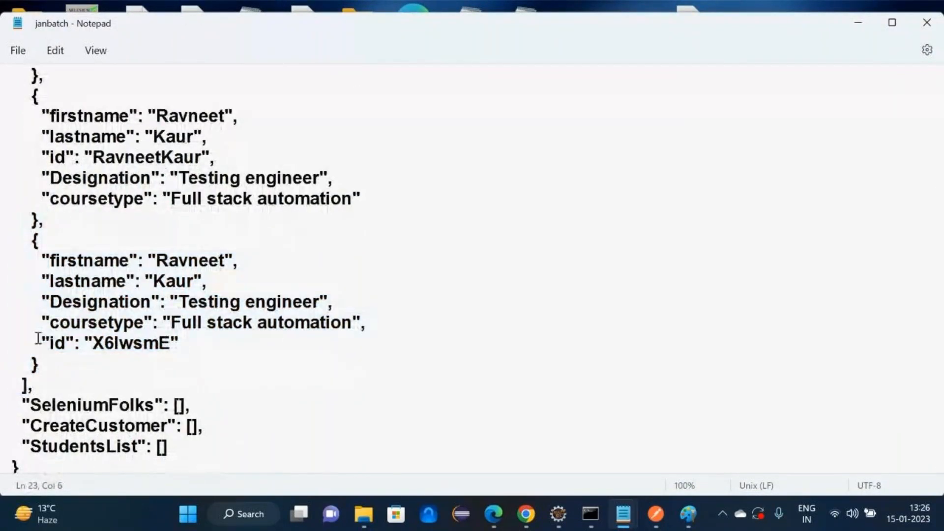
drag(37, 340, 211, 345)
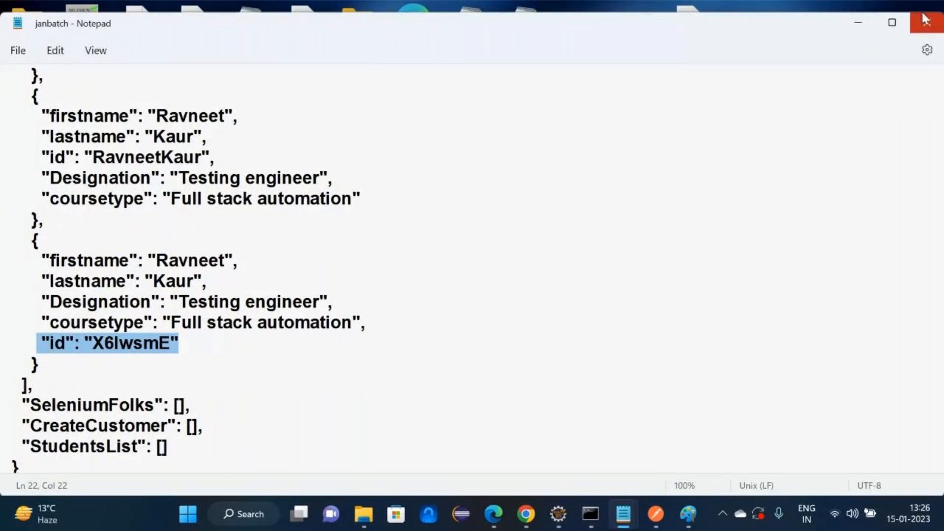
click(858, 22)
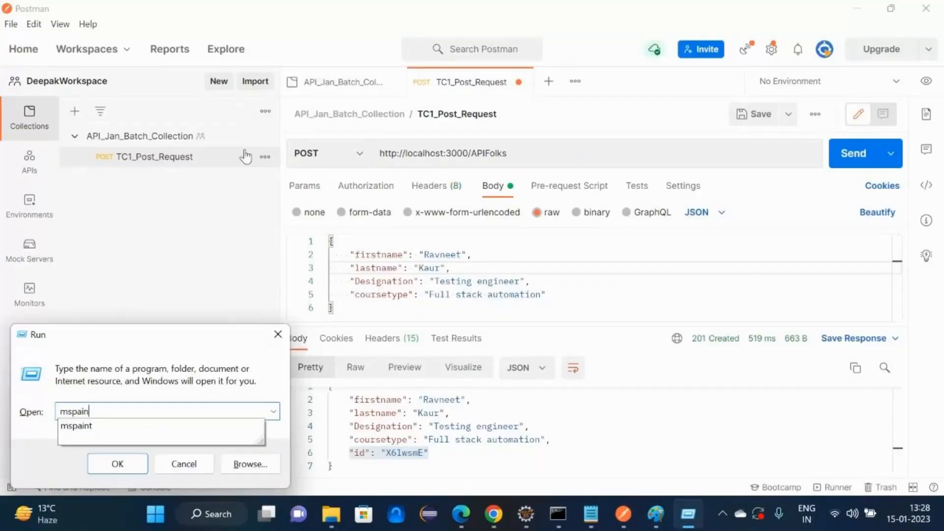
- Launch Paint and start a wide text box with the heading HTTPMethod
text(t)
key(Return)
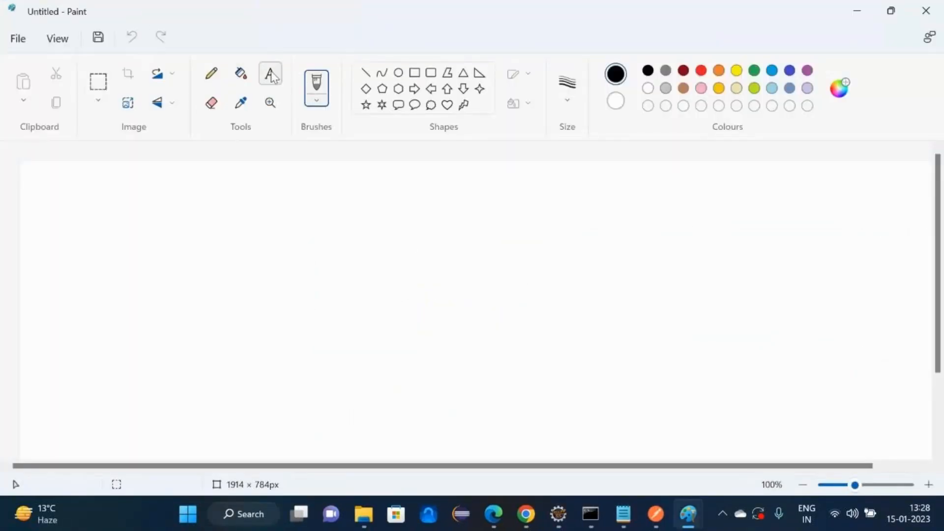
click(271, 75)
click(25, 203)
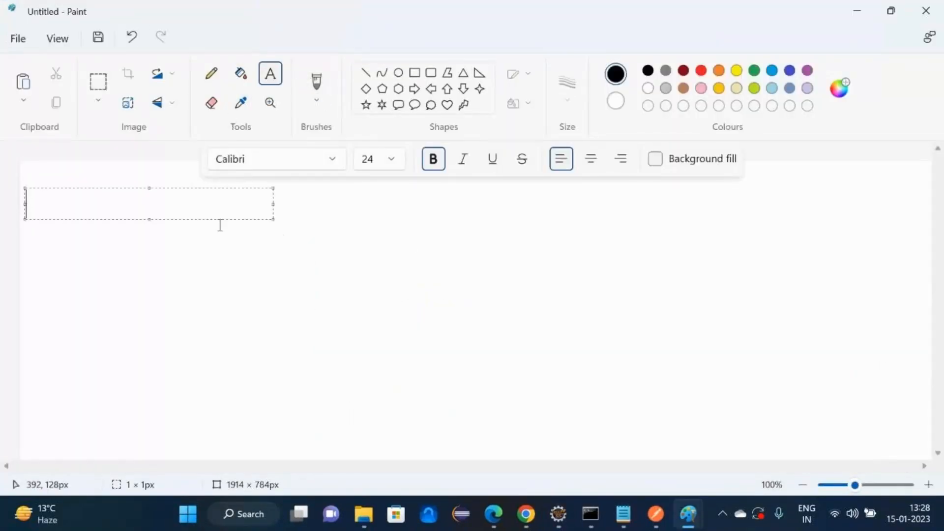
drag(273, 219, 931, 448)
text(HTT)
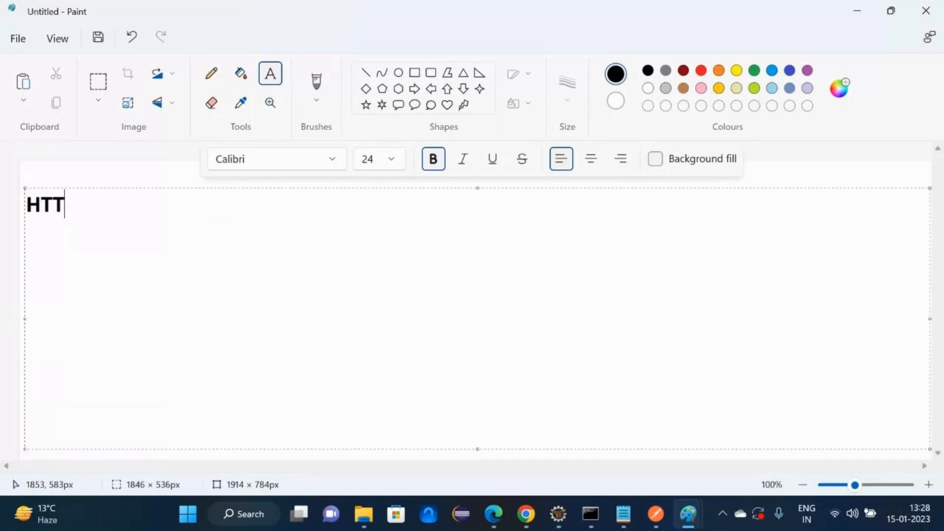
text(PMethod)
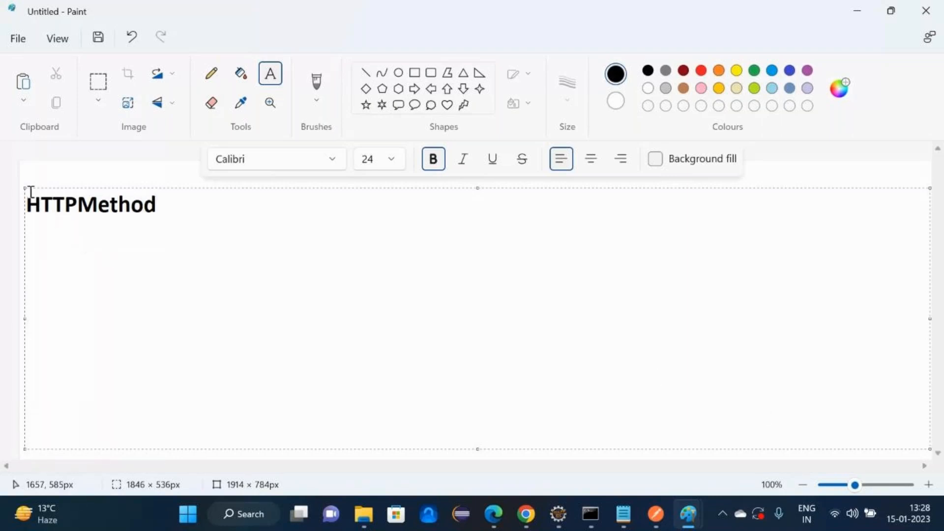
- Add the RequestBody, DataInURI, HTTPStatusCode and Query headings to the row
drag(25, 188, 16, 175)
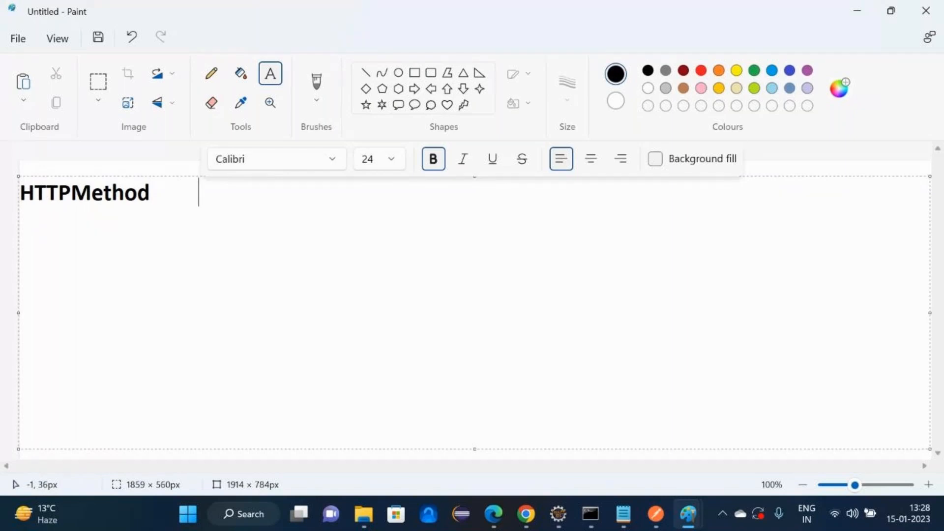
text(Requesy)
key(BackSpace)
text(tBody)
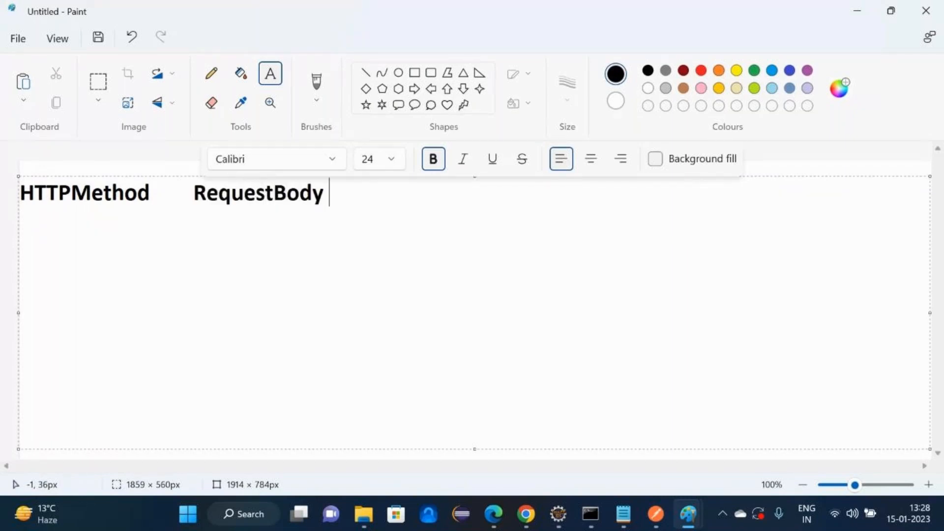
text(    DataInURI)
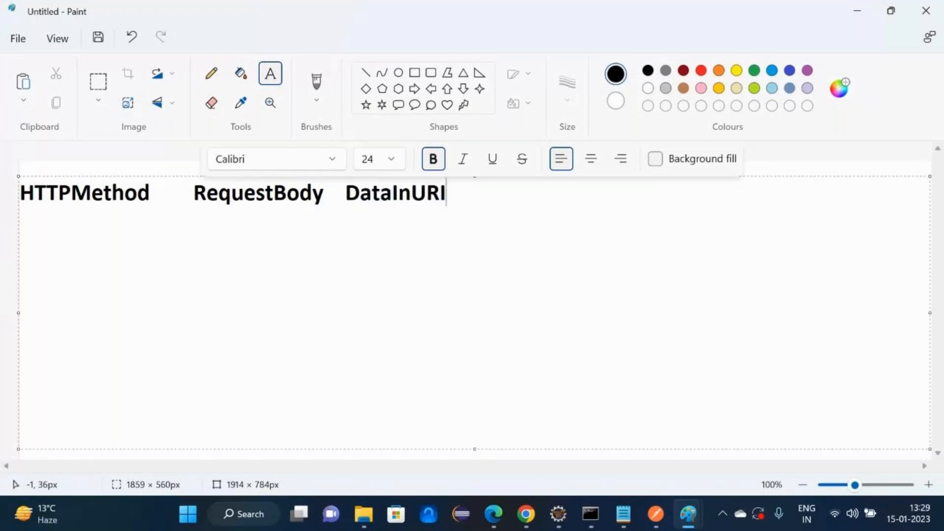
text(           HTTPStatusCOde)
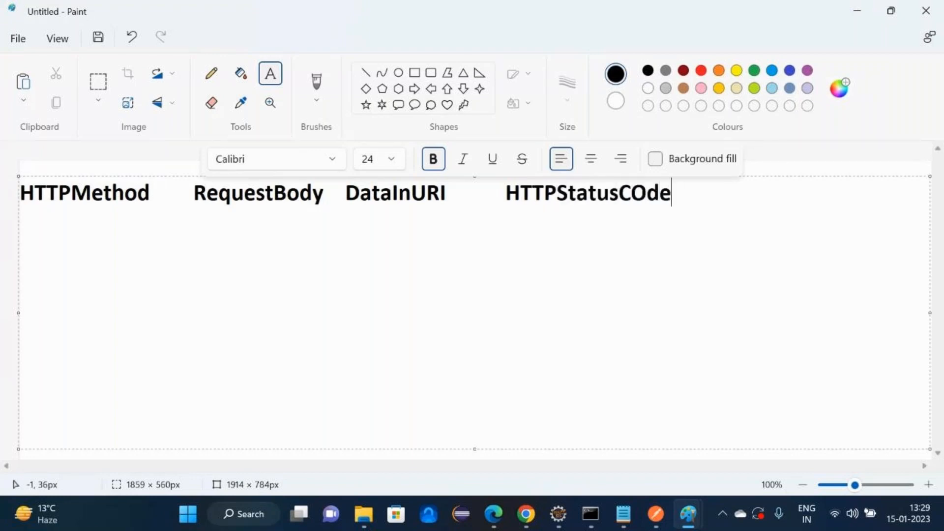
key(BackSpace)
key(BackSpace)
key(BackSpace)
text(ode  )
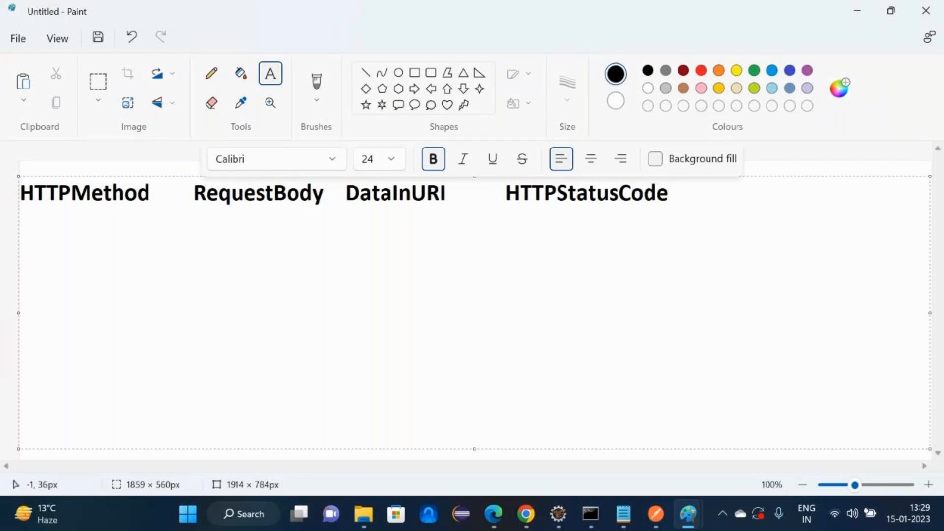
text(Query)
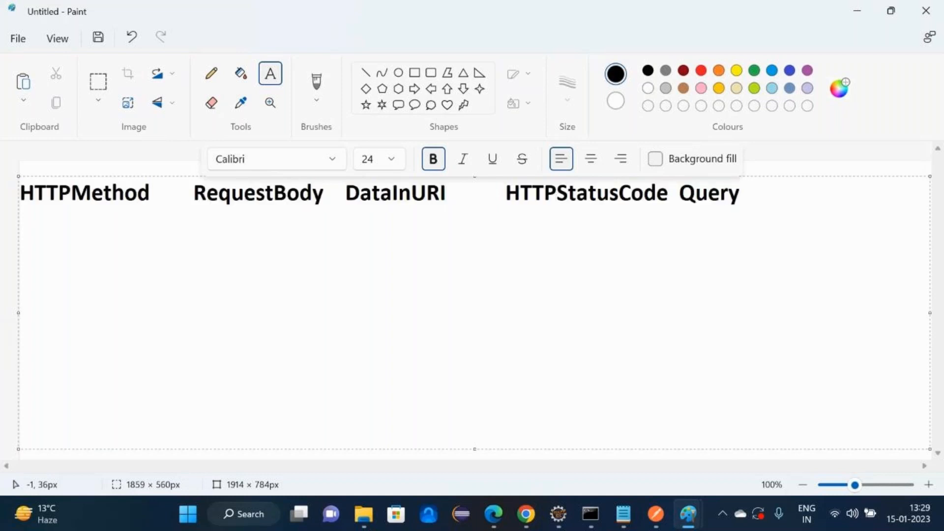
- Insert a ResponseBody heading before Query and space it out
key(Left)
key(Left)
key(Left)
key(Left)
key(Left)
key(Left)
key(Left)
key(Left)
key(Left)
key(Left)
key(Left)
text(HTTP)
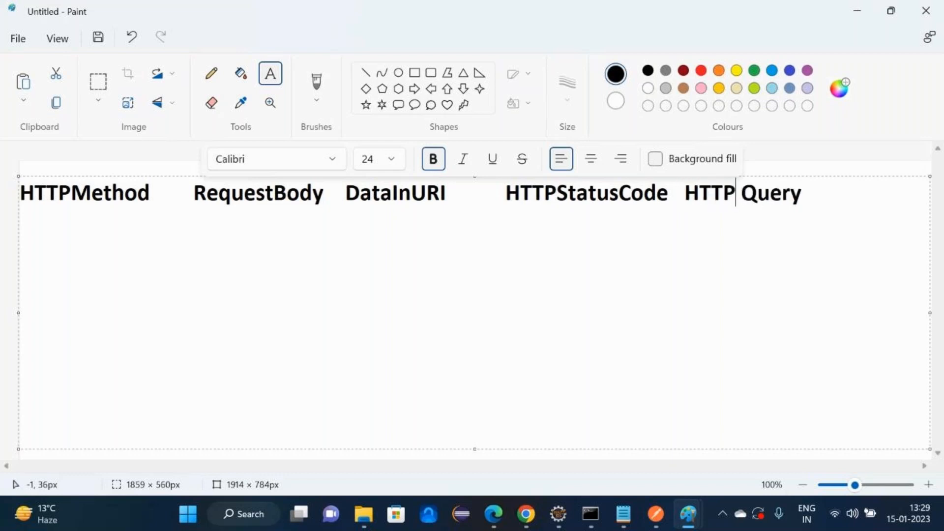
key(Left)
key(BackSpace)
key(BackSpace)
key(BackSpace)
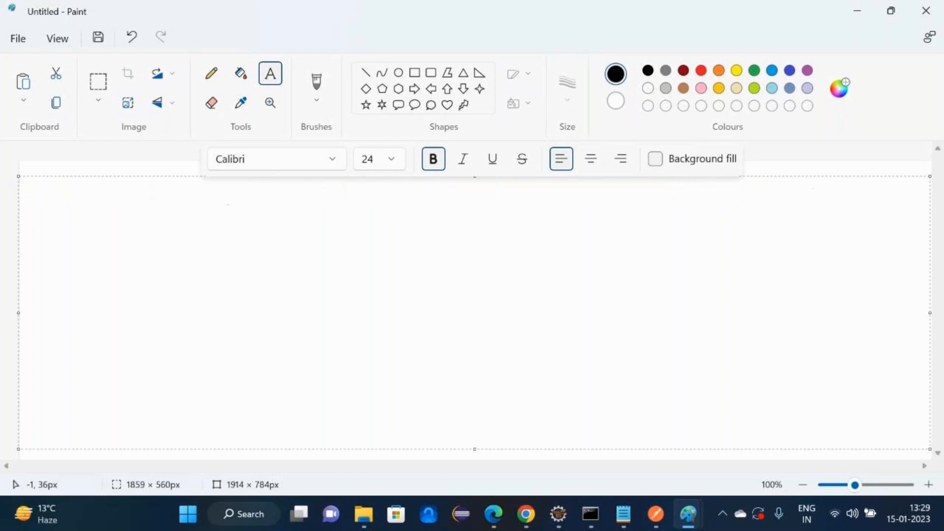
key(BackSpace)
text(ResponseB)
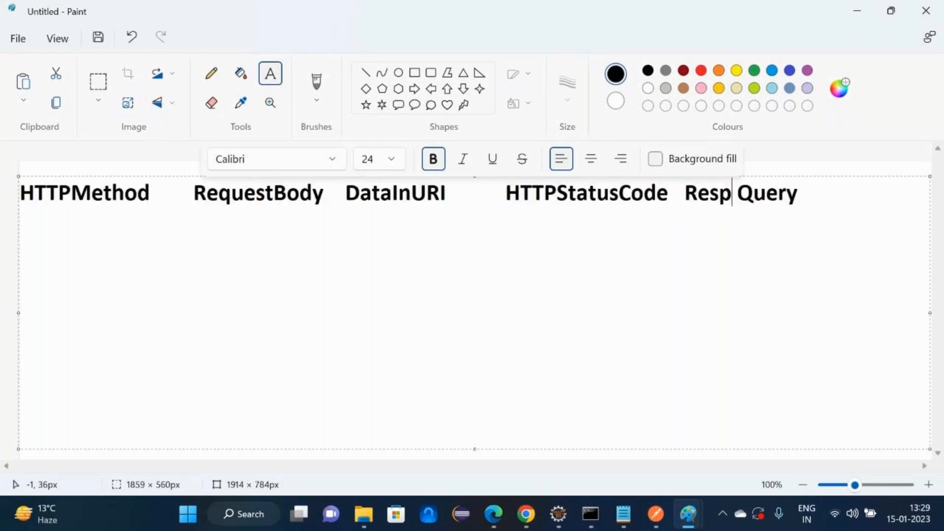
text(ody)
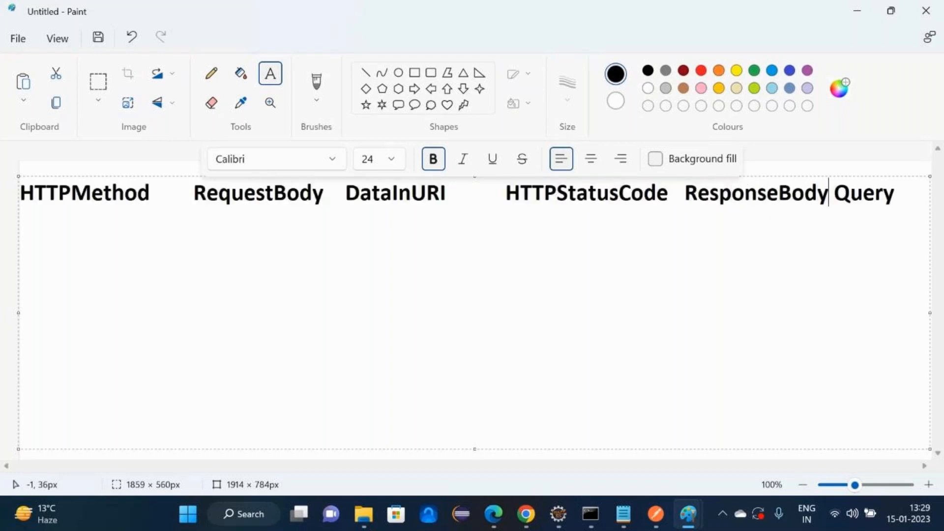
key(Right)
key(Right)
key(Right)
key(Left)
key(Left)
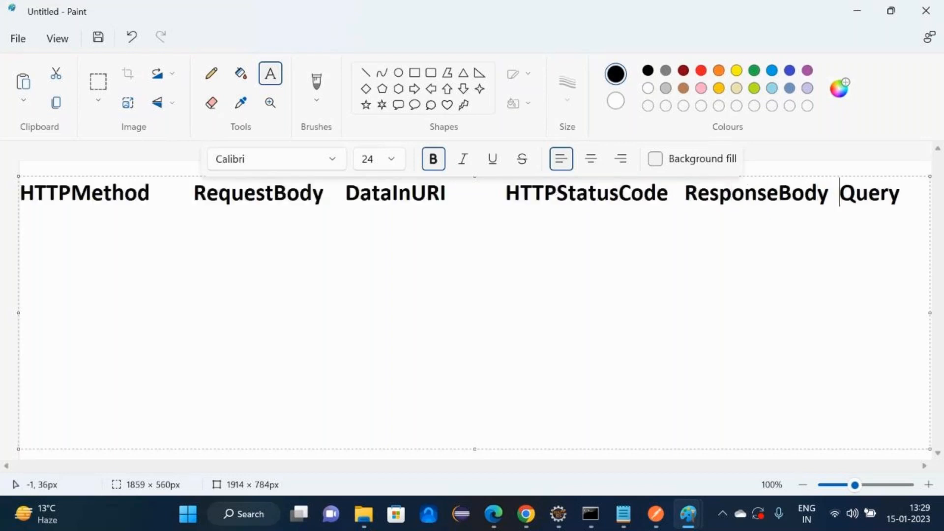
key(Right)
key(Right)
key(Right)
key(Right)
key(Right)
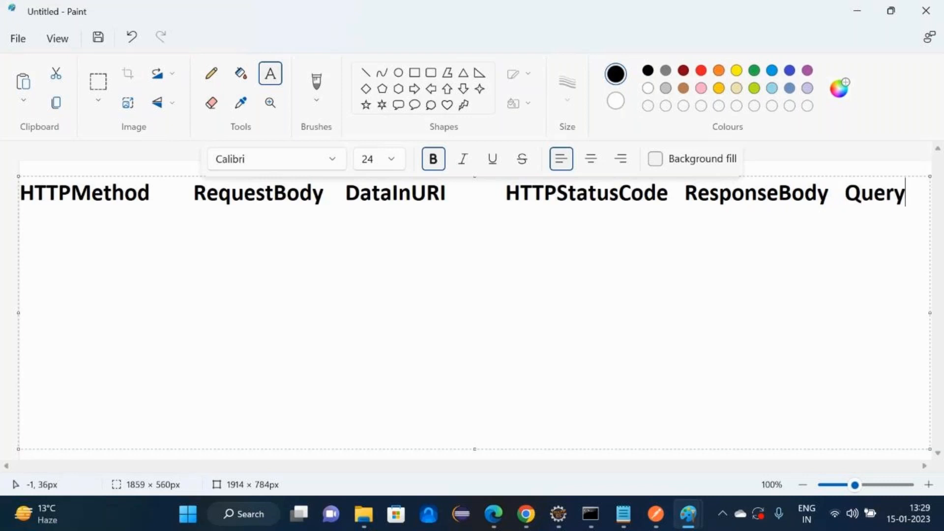
- Begin a Post row with Y under RequestBody and N under DataInURI
key(Return)
text(Pos)
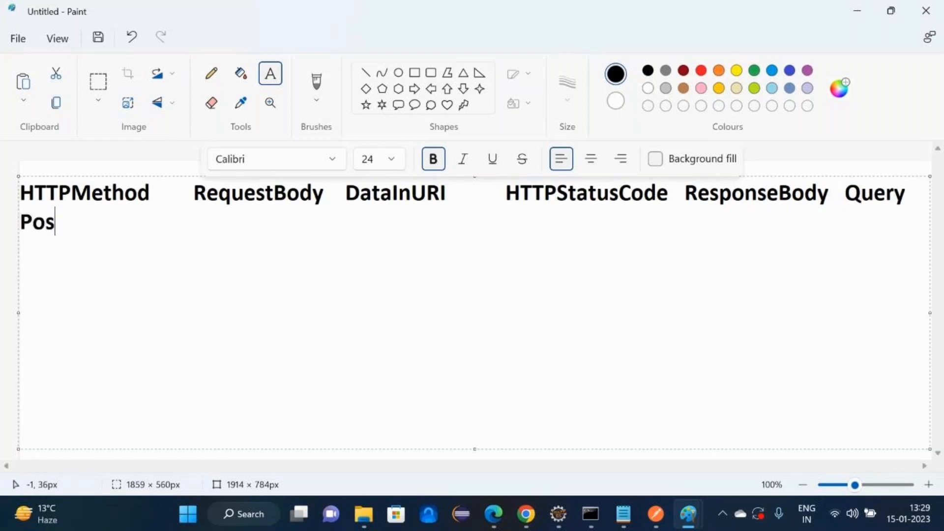
text(t                            Y                            N)
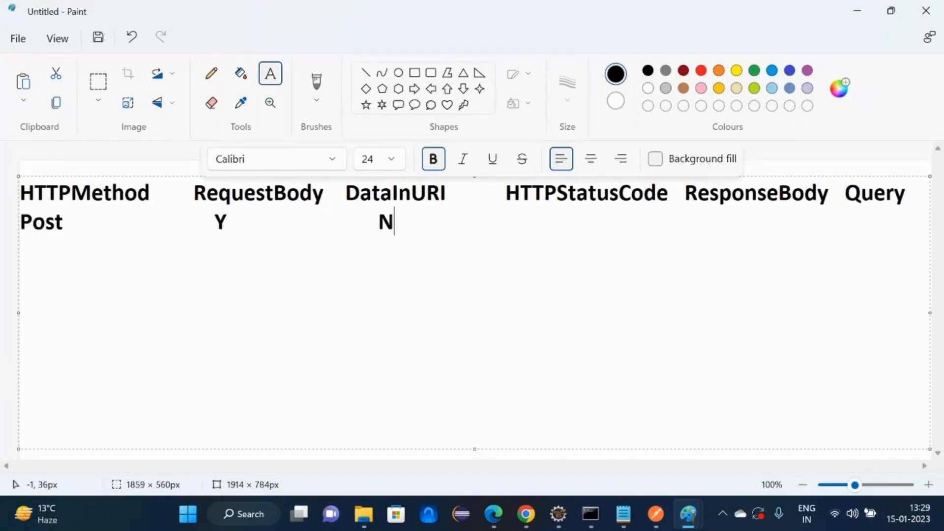
key(alt+Tab)
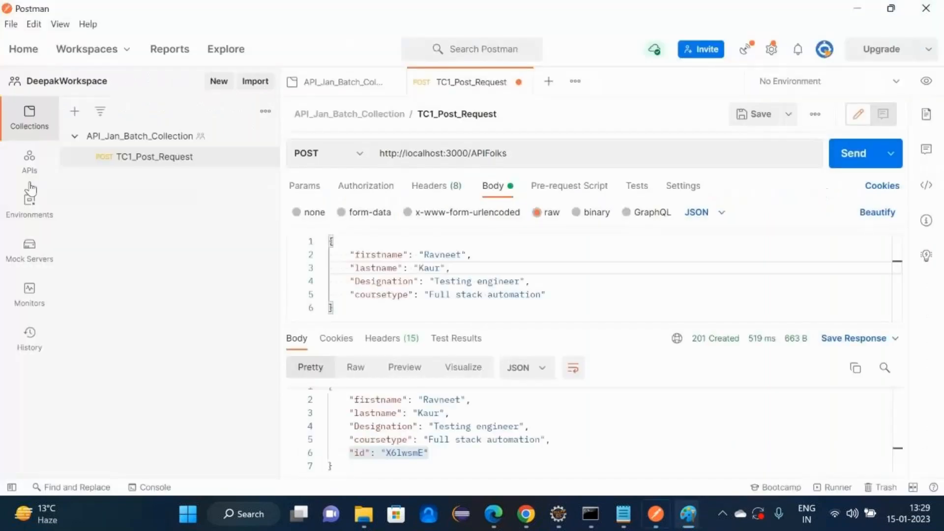
- Check the POST's 201 Created status, then enter 201 and Y on Paint's Post row
triple_click(505, 152)
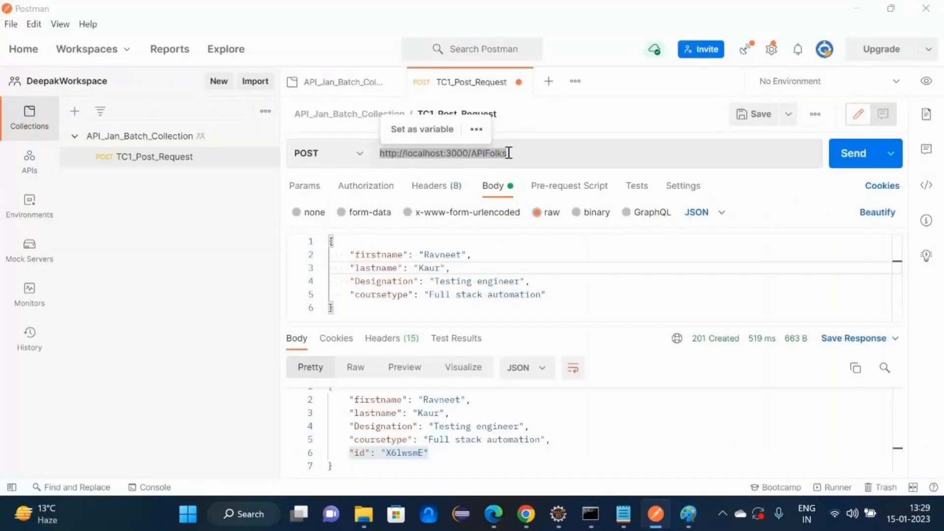
key(alt+Tab)
text(201)
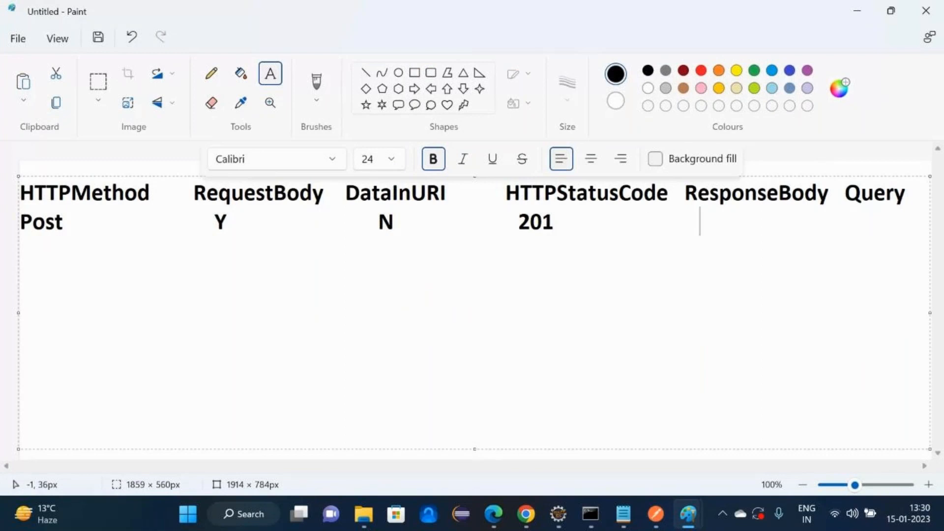
text(                                         Y)
- Finish the Post row with Insert under the Query column
key(BackSpace)
key(BackSpace)
key(BackSpace)
text(Inser)
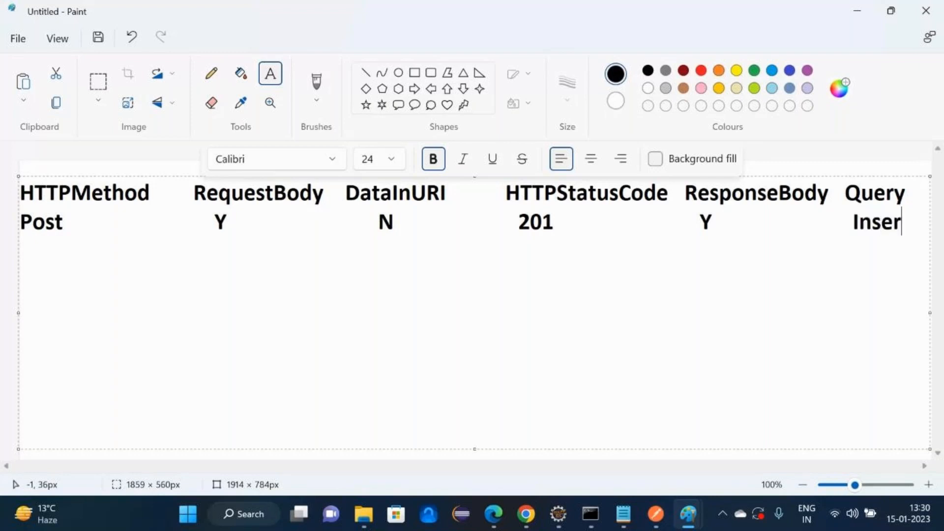
text(y)
key(BackSpace)
text(t)
key(Return)
- Add a Get All row reading N, N, 200, Y, Select
text(Get All                        )
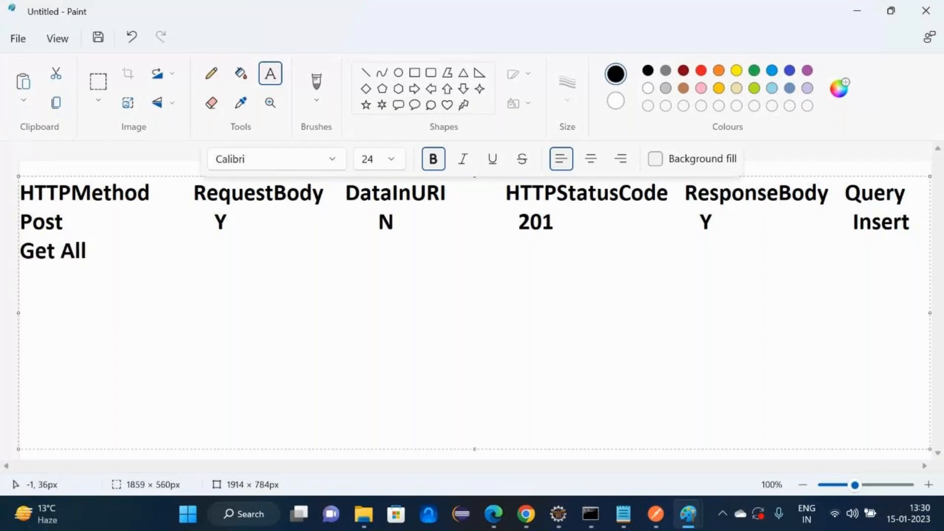
text(         N                           N)
key(BackSpace)
key(BackSpace)
text(N                                    200)
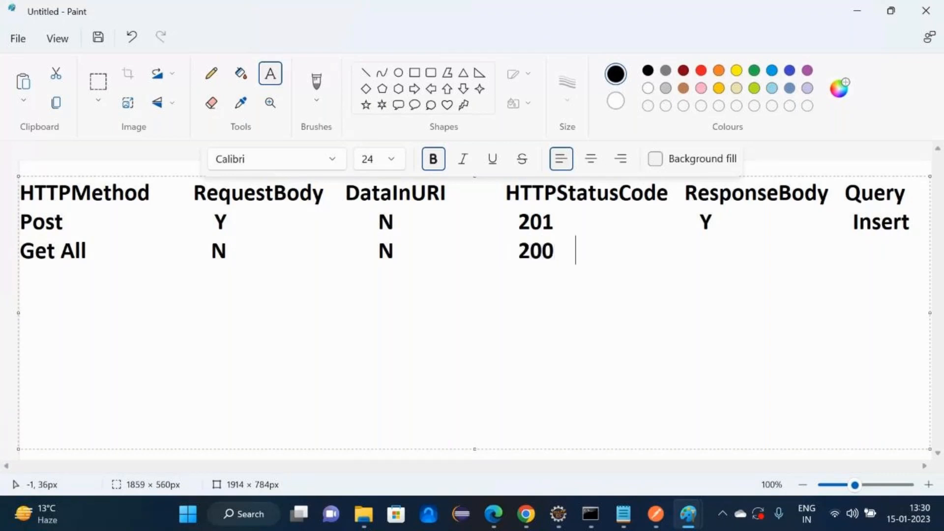
key(BackSpace)
key(BackSpace)
text(Y                         Sele)
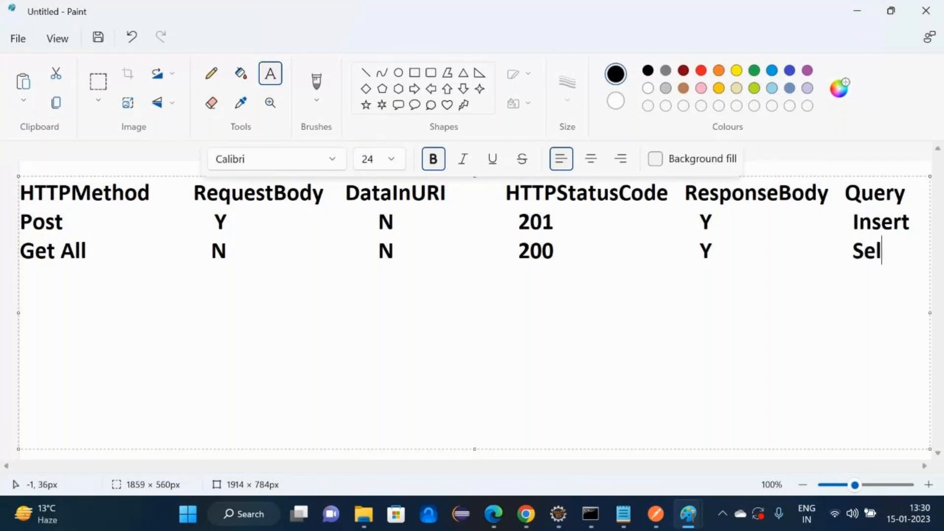
text(ct)
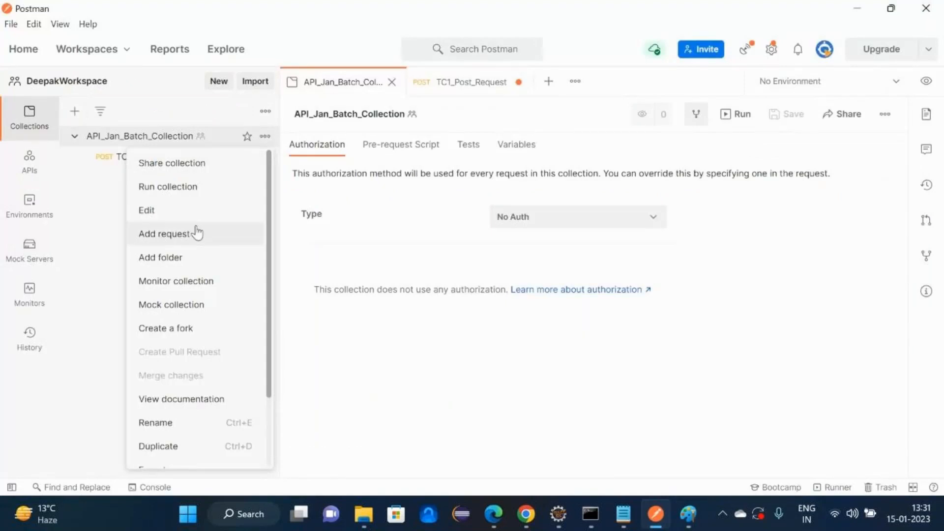
- Add a new collection request named TC2_Get_All_Request
click(196, 232)
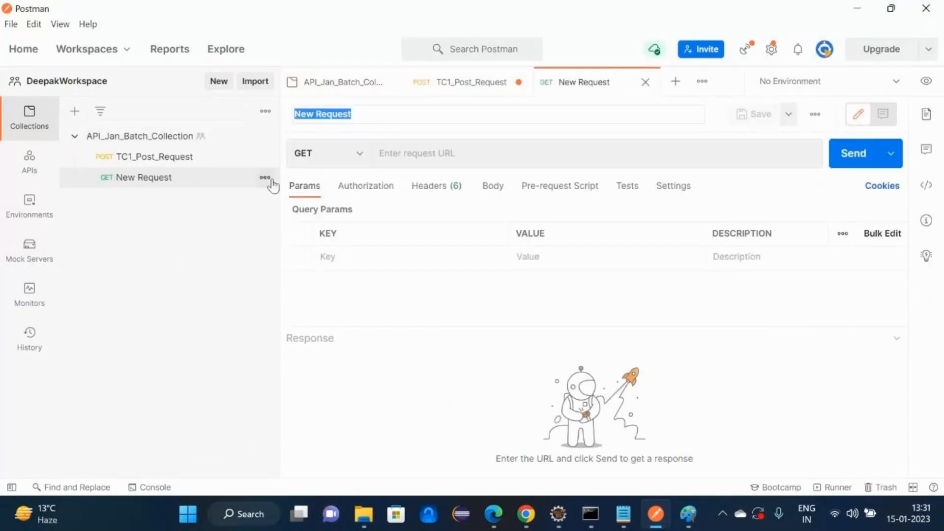
click(265, 178)
click(201, 254)
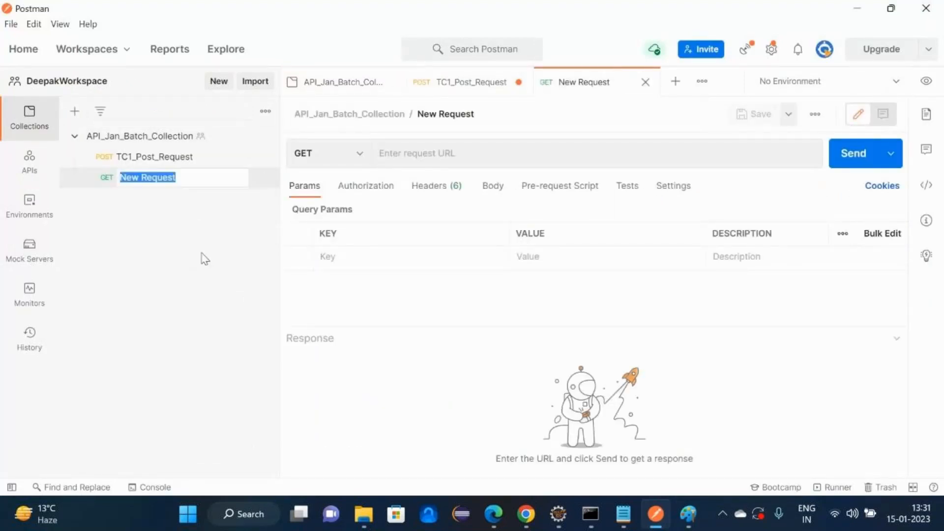
text(T)
text(C2-)
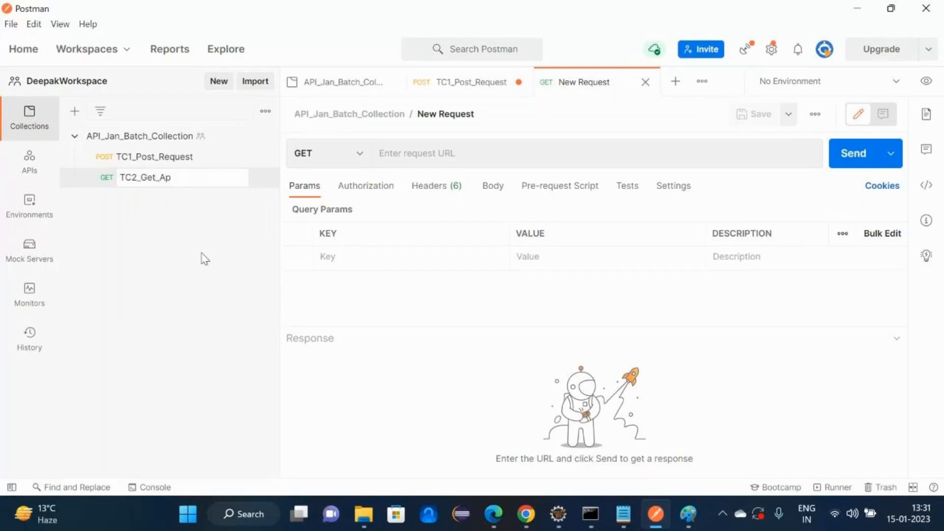
text(Get_All_Request)
key(Return)
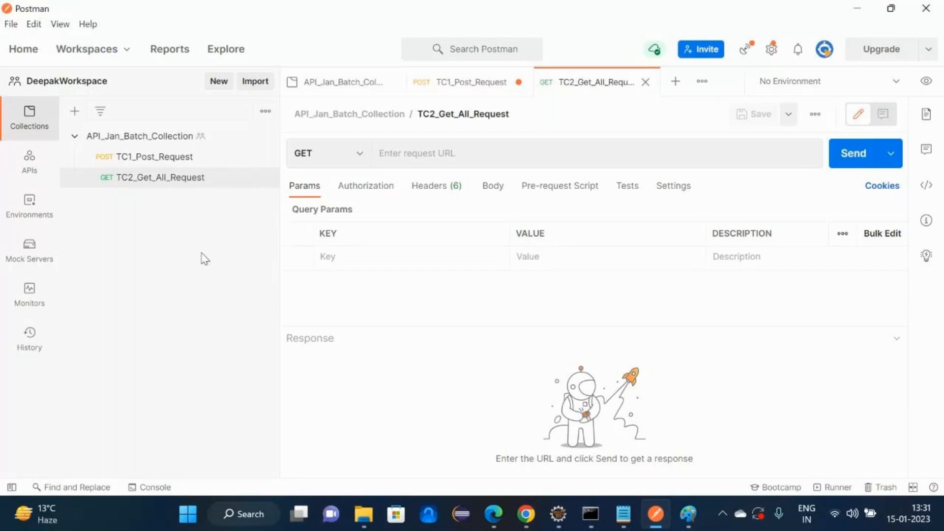
- Give TC2_Get_All_Request the APIFolks URL from TC1 and save it
click(180, 159)
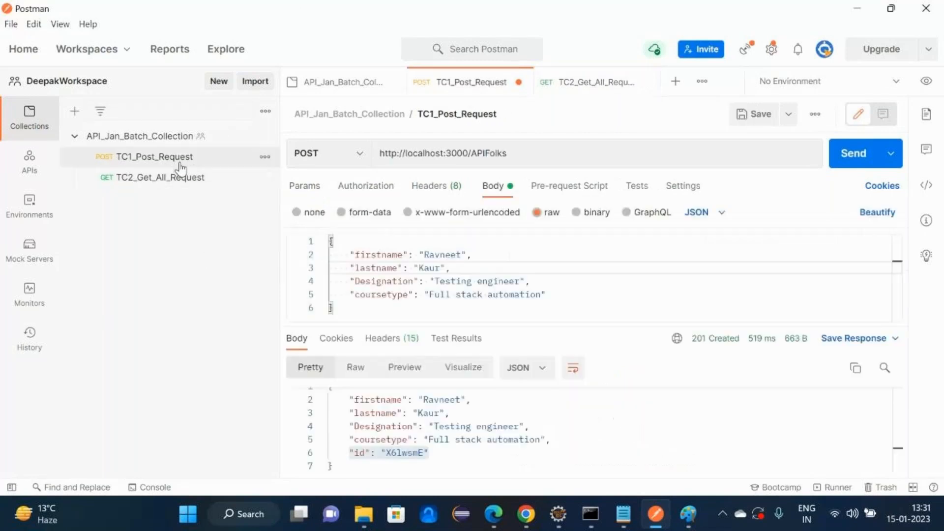
triple_click(509, 156)
key(ctrl+c)
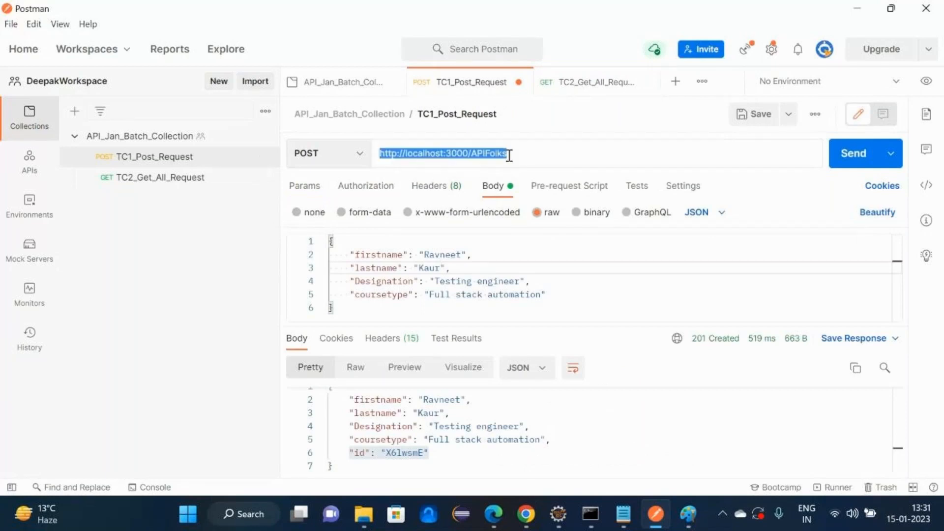
click(173, 179)
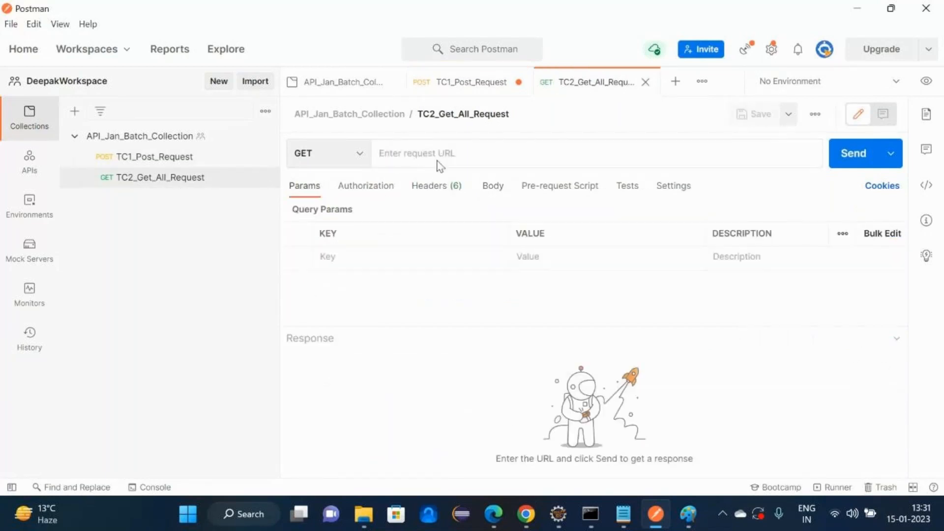
click(440, 167)
key(ctrl+v)
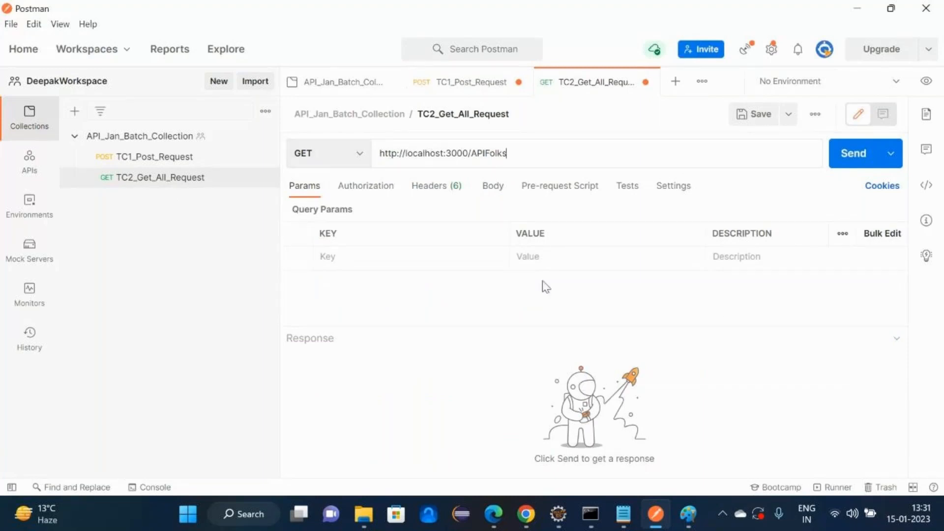
key(ctrl+s)
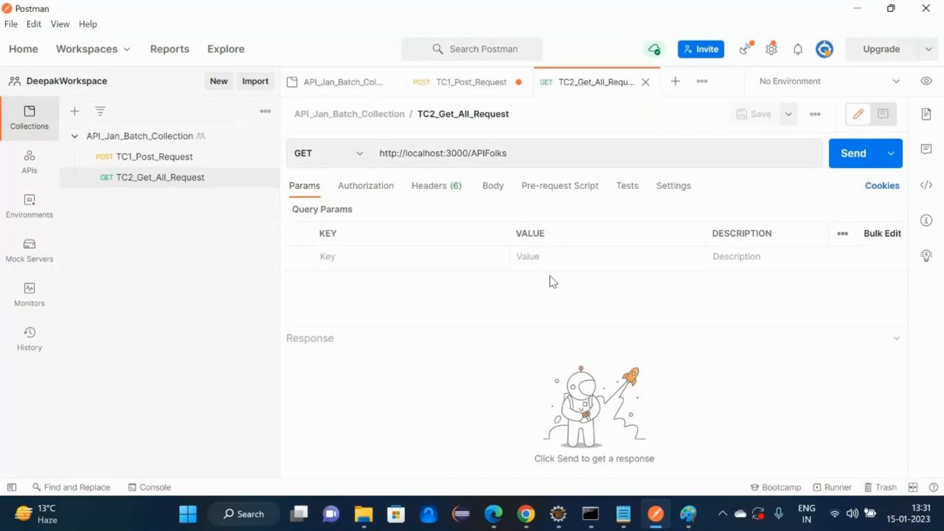
- Send the GET and review all returned records and the 200 OK status
click(834, 160)
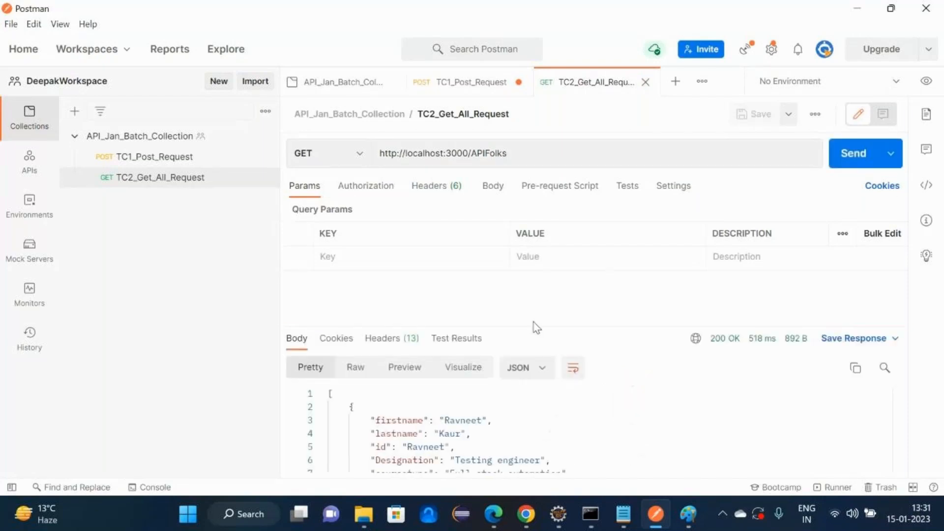
drag(533, 323, 515, 139)
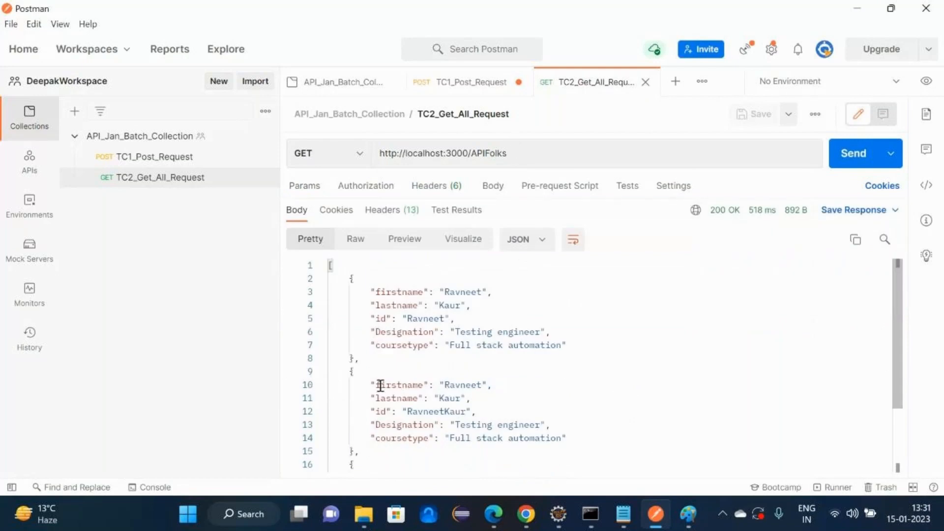
click(400, 293)
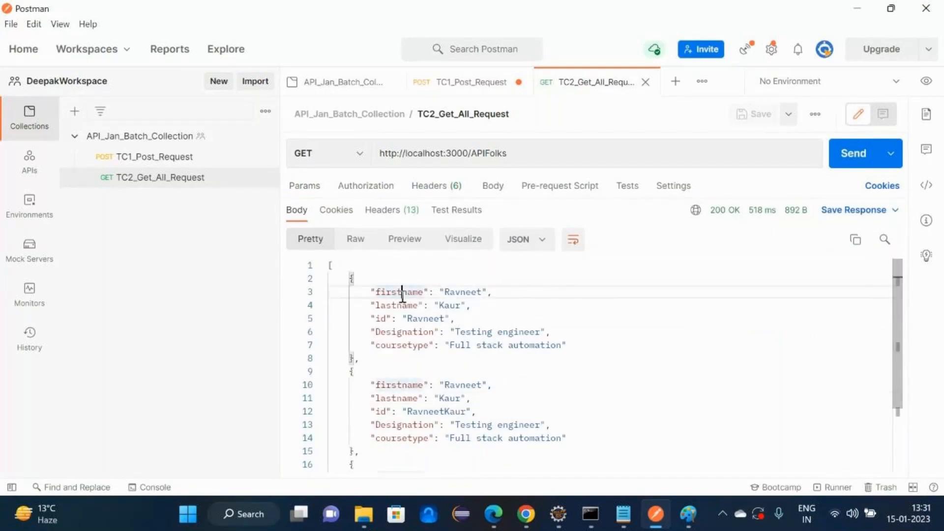
click(403, 305)
scroll(402, 297, down, 5)
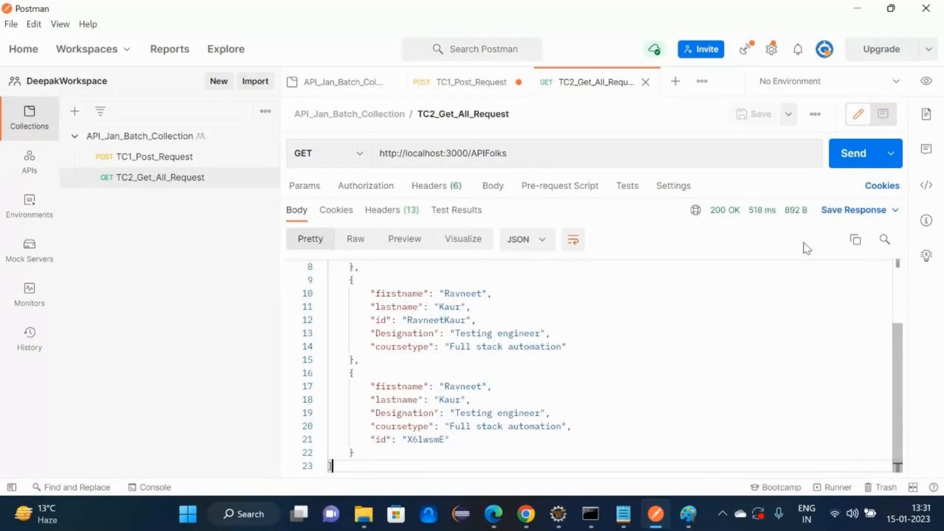
mouse_move(718, 212)
drag(711, 211, 744, 213)
- Start a new table row labelled 'Get particular (filteration)' over two lines
key(alt+Tab)
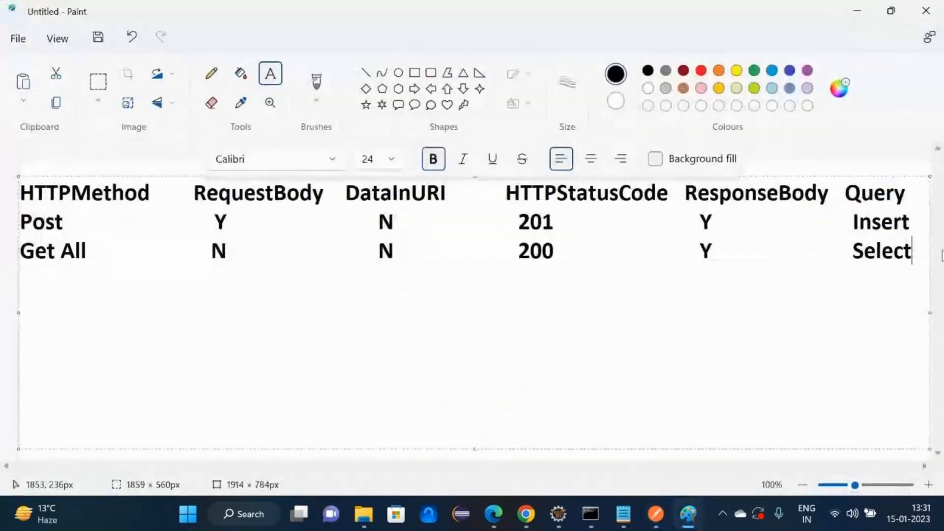
key(Return)
text(Get particular)
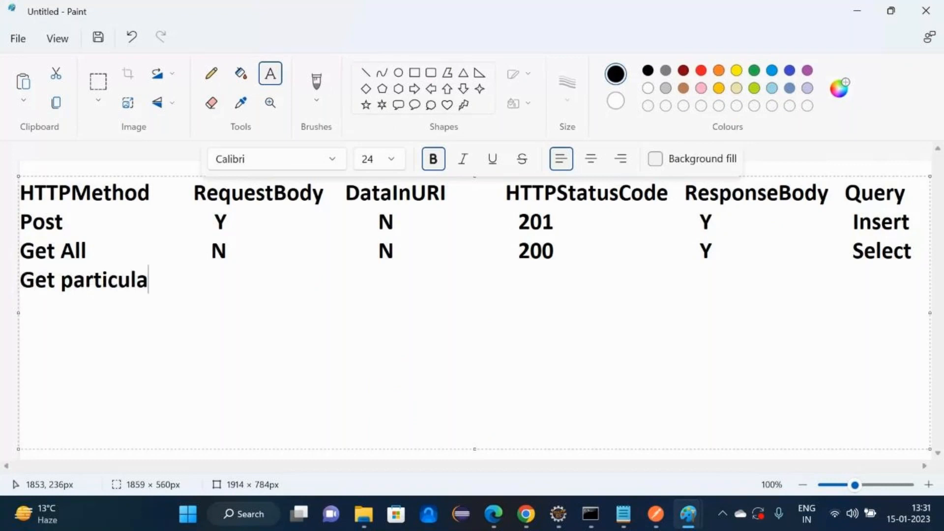
key(Return)
text((filterat)
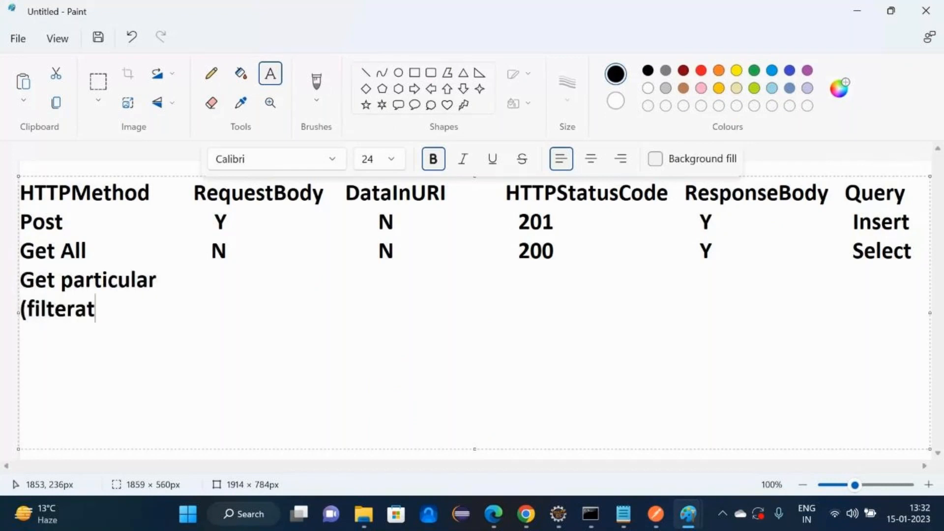
text(ion))
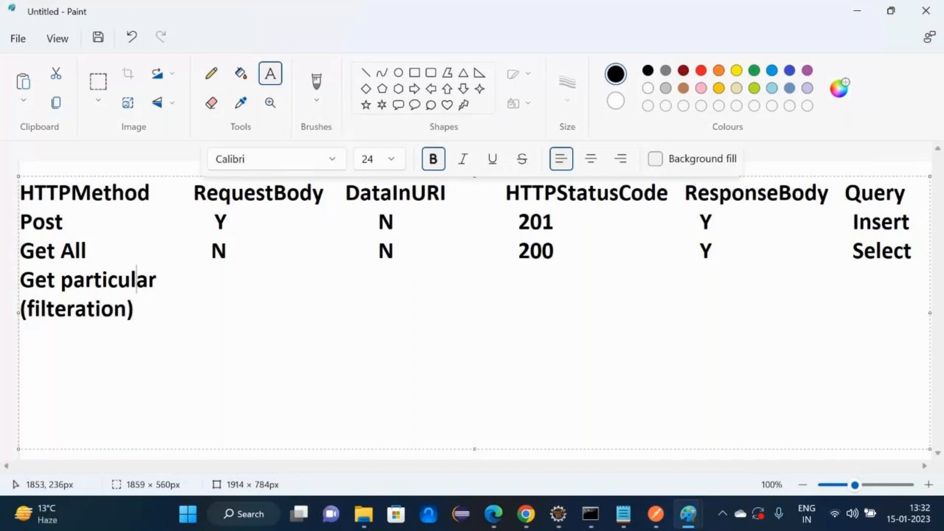
- Enter N under RequestBody and Y (query/path) under DataInURI
key(Up)
key(Right)
key(Right)
key(Tab)
text(N                             Y)
key(Down)
text((quet)
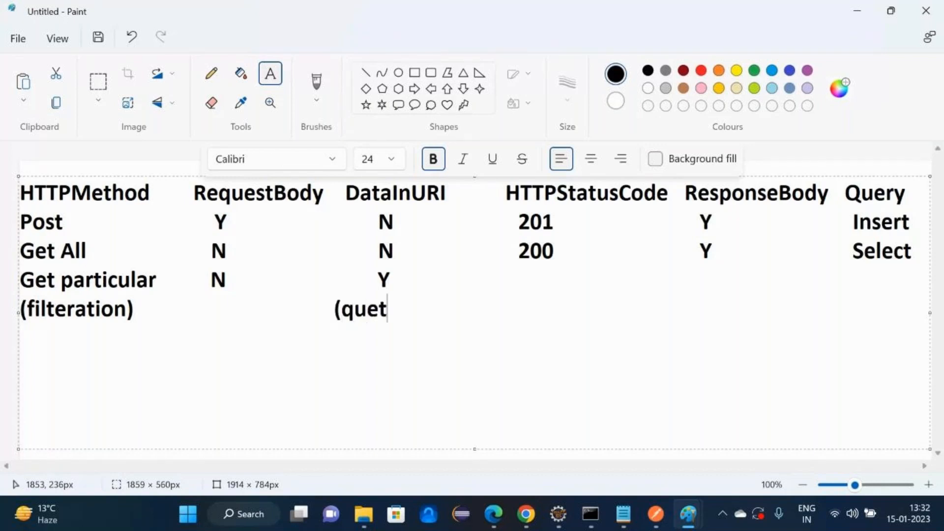
key(BackSpace)
text(ry/pat)
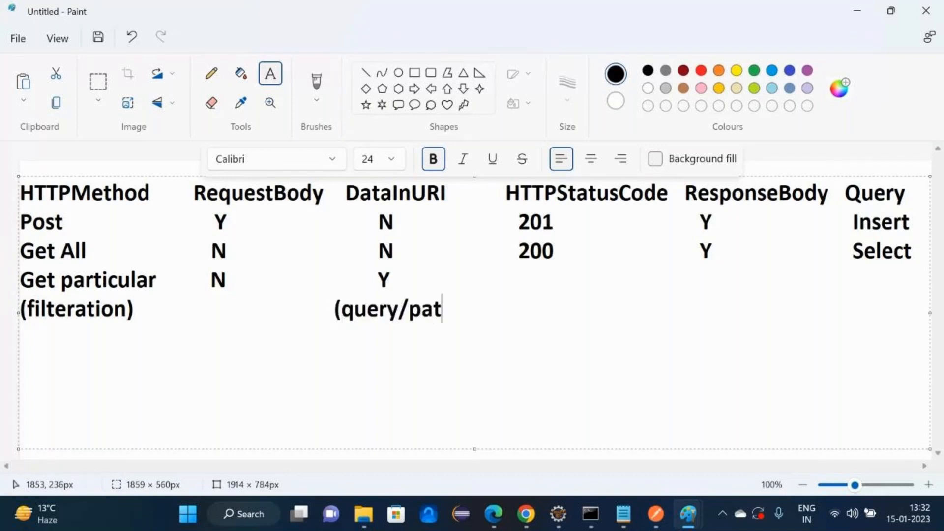
text(h))
- Fill 200, Y and Select in the remaining columns of the row
key(Up)
text(2)
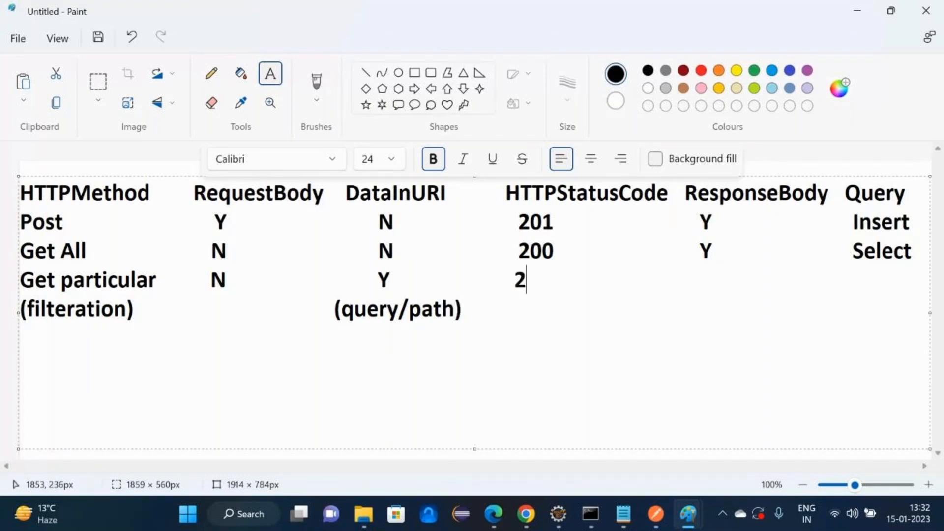
text(00)
key(Left)
key(Left)
key(Left)
key(Right)
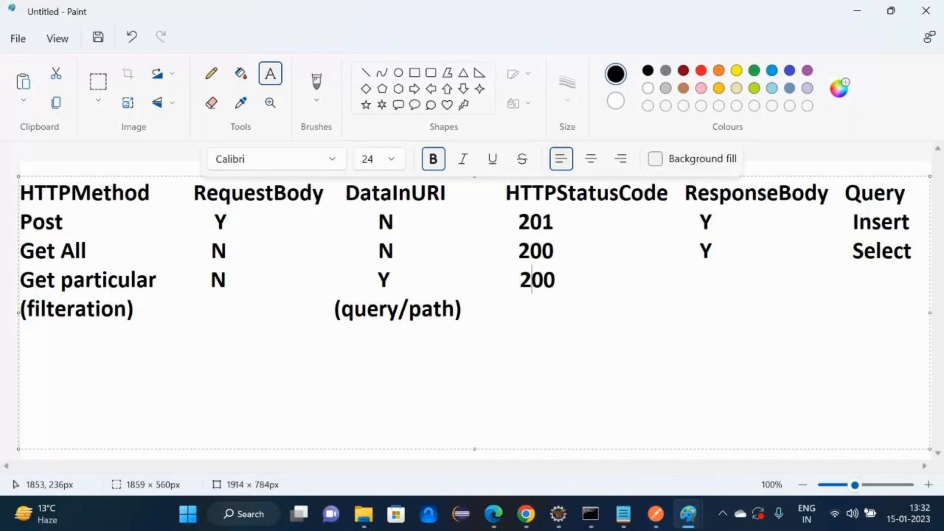
key(Right)
key(Right)
key(Right)
key(Right)
key(Right)
key(Right)
key(Right)
key(Right)
key(Right)
key(Right)
key(Left)
key(Left)
key(Left)
key(Left)
key(Left)
key(Left)
key(Left)
key(Left)
key(Left)
key(Right)
text(Y                                      S)
key(BackSpace)
text(Select)
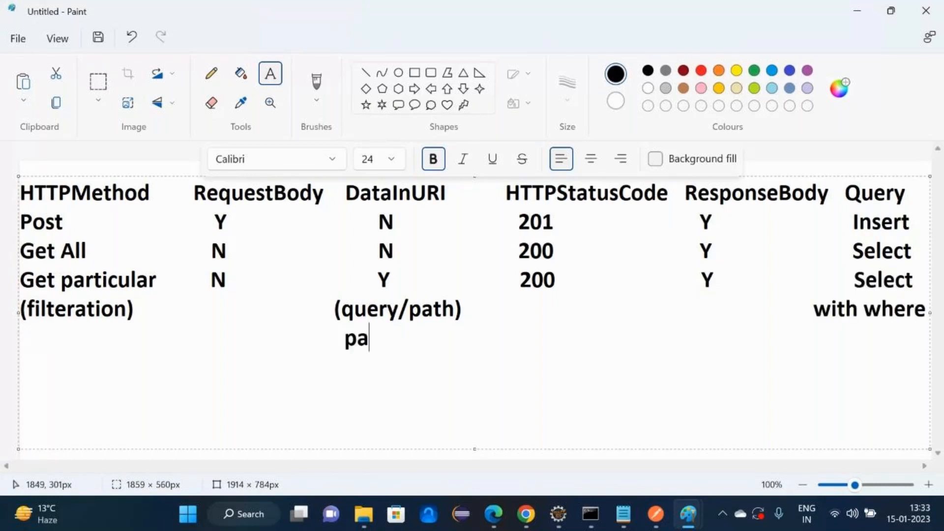
- Add the notes path--primary and query--any key beneath the row
text(th--primary)
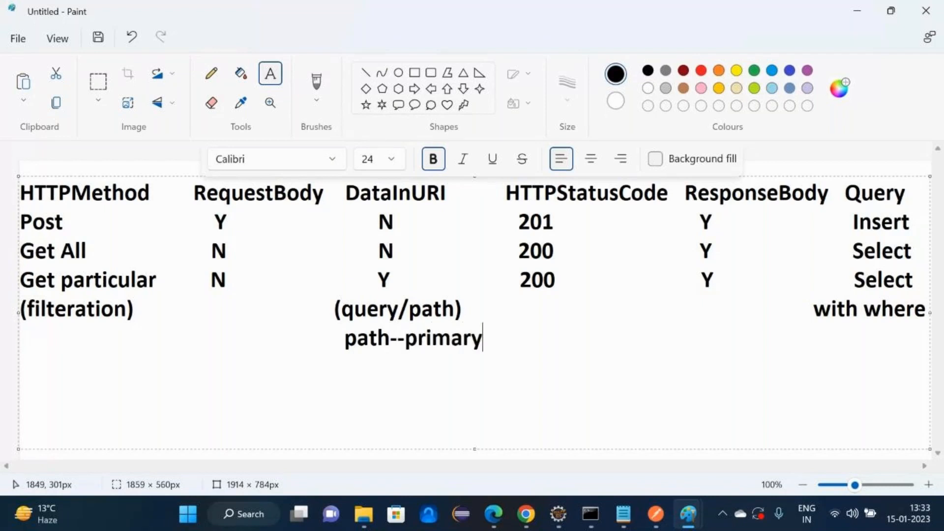
key(Left)
key(Left)
key(Left)
key(Left)
key(Left)
key(Left)
key(Left)
key(Left)
key(Left)
key(Left)
key(Left)
key(Left)
key(Left)
key(BackSpace)
key(BackSpace)
key(Right)
key(Right)
key(Right)
key(Right)
key(Right)
key(Right)
key(Right)
key(Right)
key(Right)
key(Right)
key(Right)
key(Right)
key(Right)
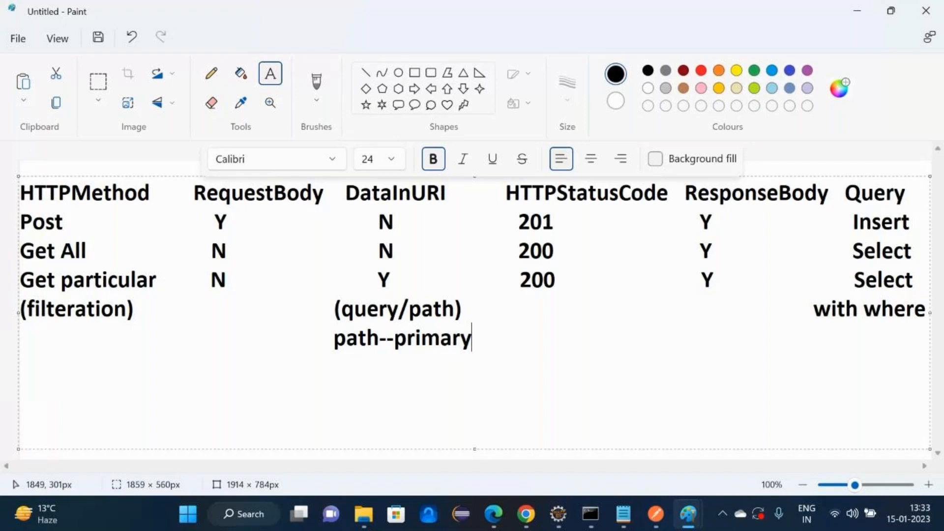
key(Return)
text(query--an)
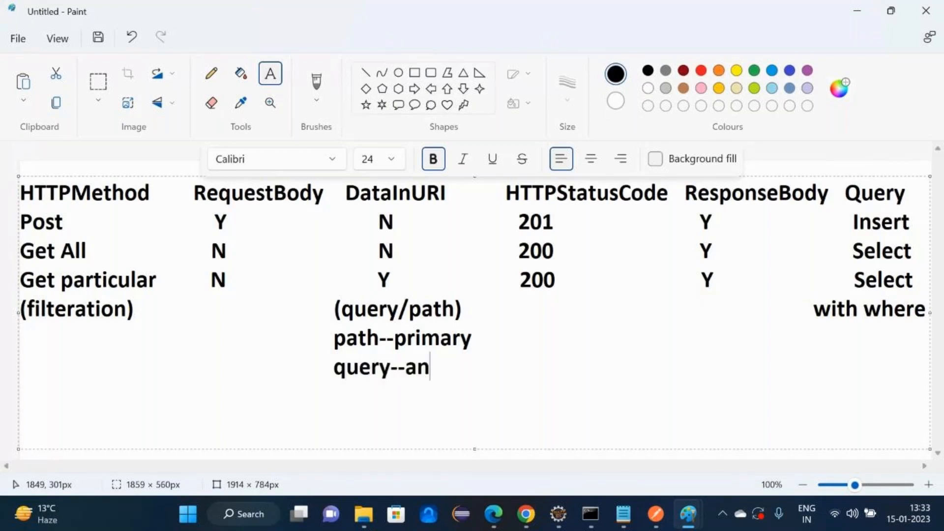
text(y key)
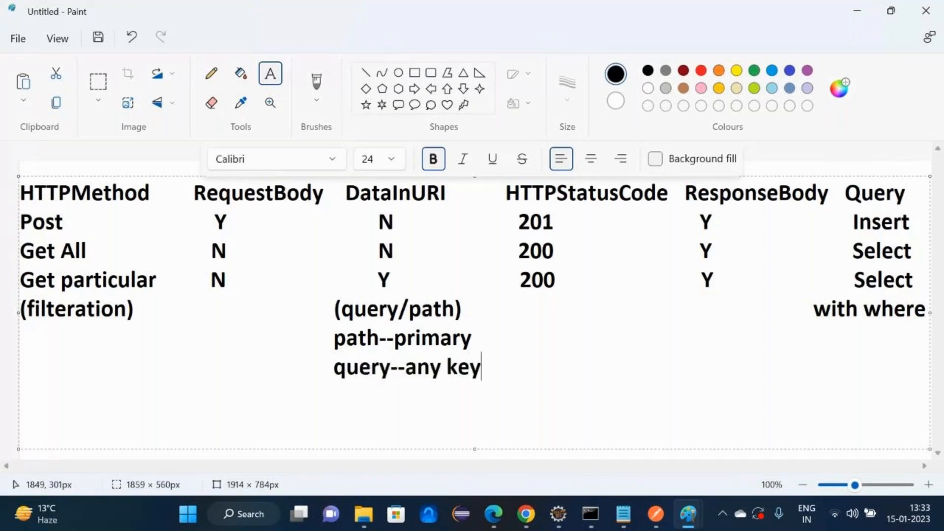
key(Up)
key(alt+Tab)
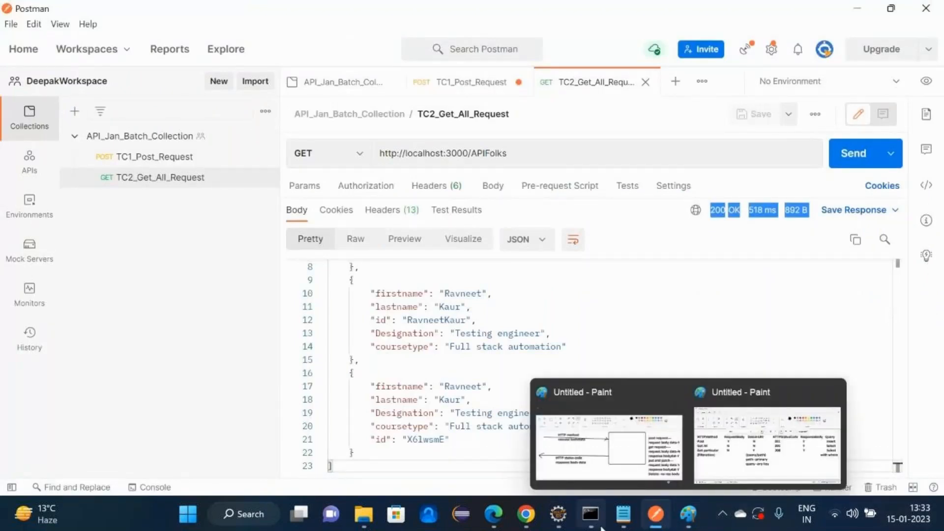
- Note fetching the record where id matches a sample name, plus 'Select * from tablename where id like'
click(623, 514)
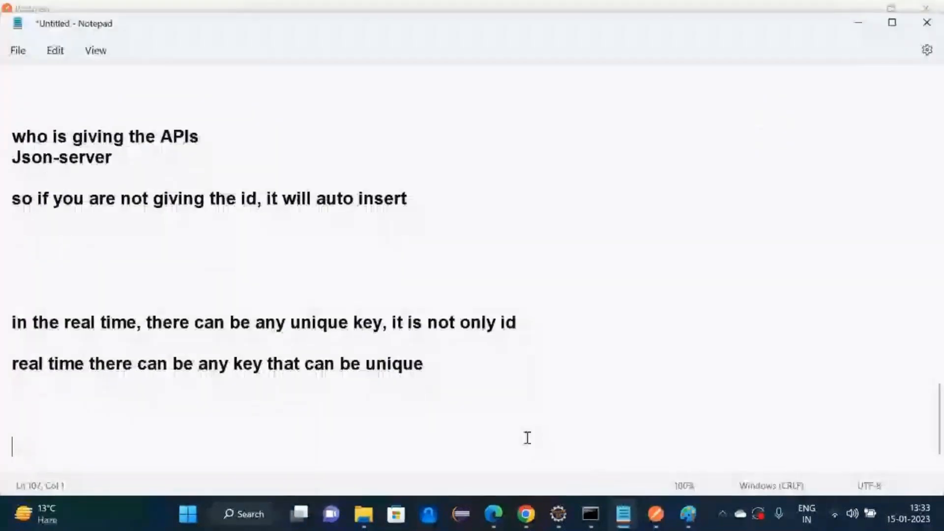
text(the reco)
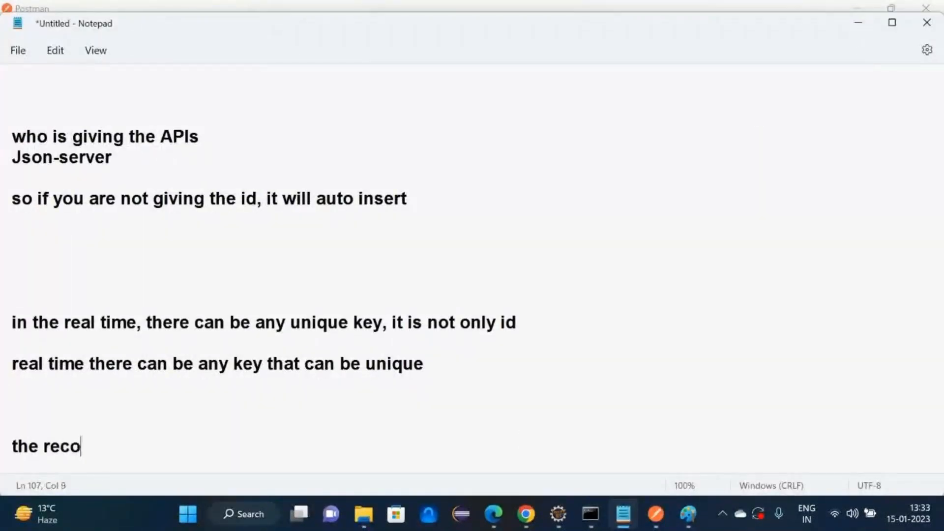
text(rd where id -)
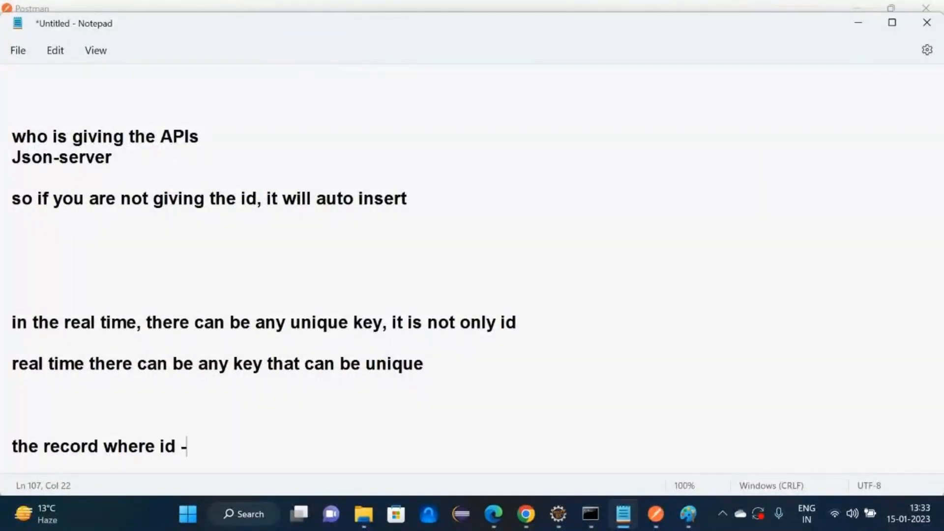
text(---Ravnee)
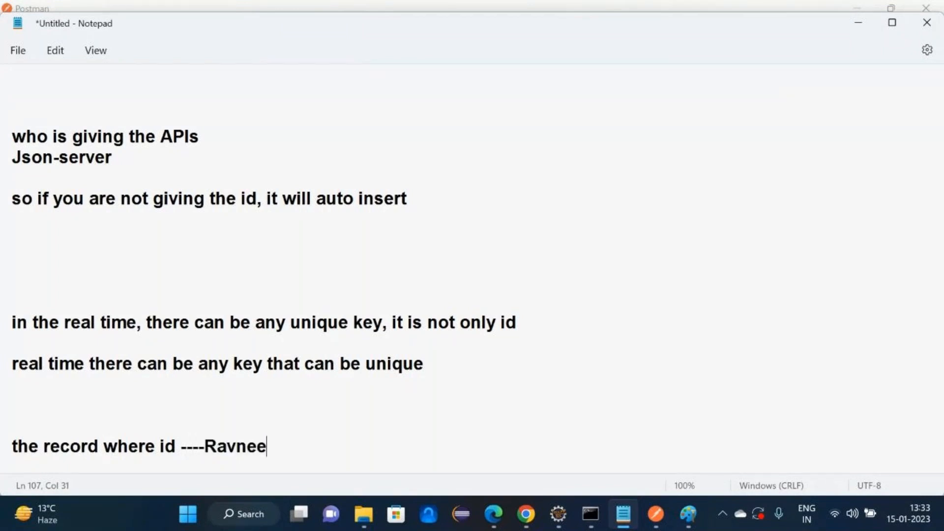
text(t)
key(Return)
key(Return)
text(Sel)
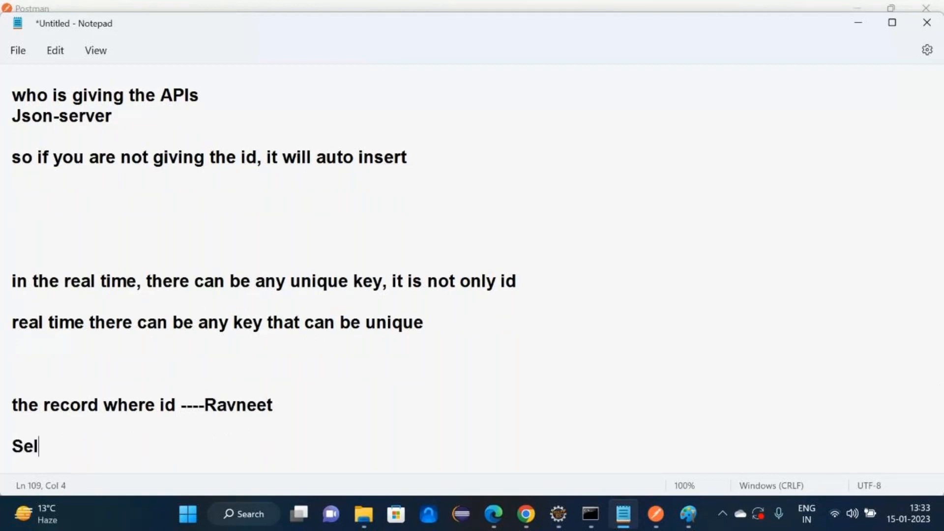
text(ect * from)
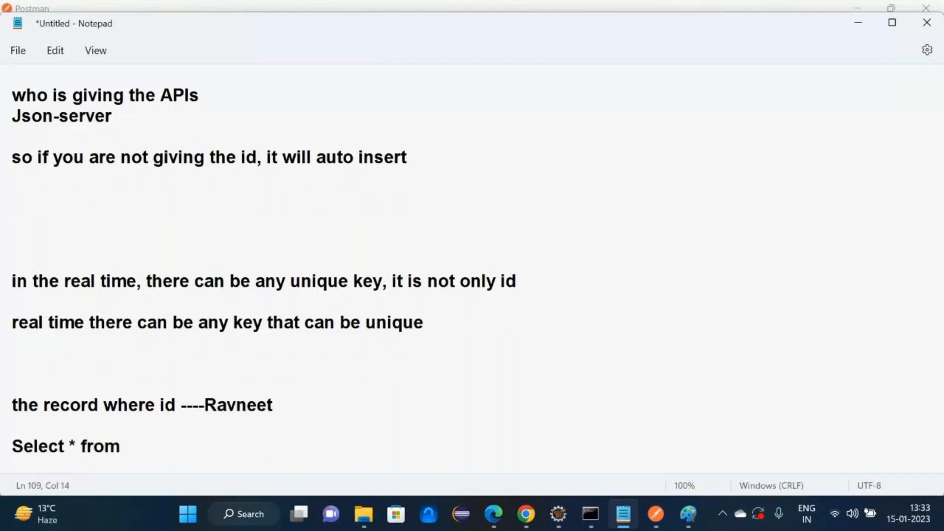
text( tablename )
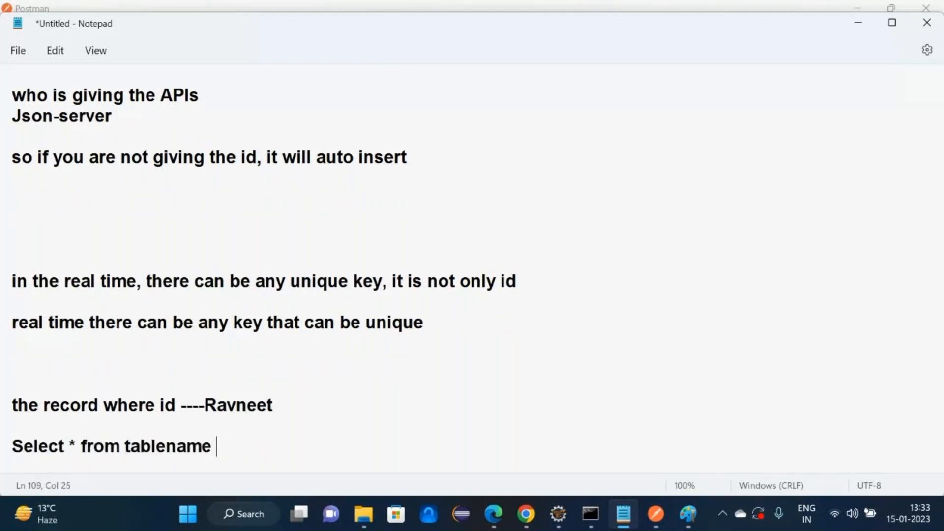
text(where id lik)
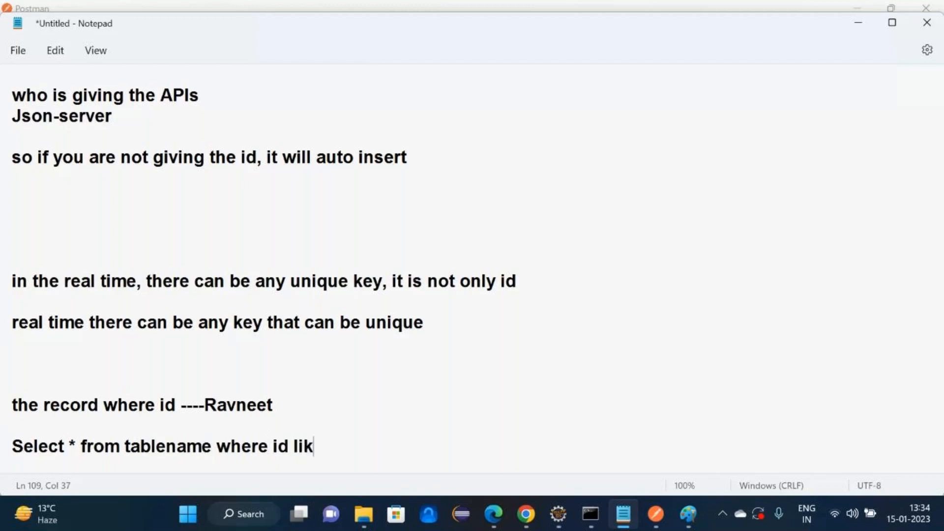
text(e 'Ravn)
text(eet)
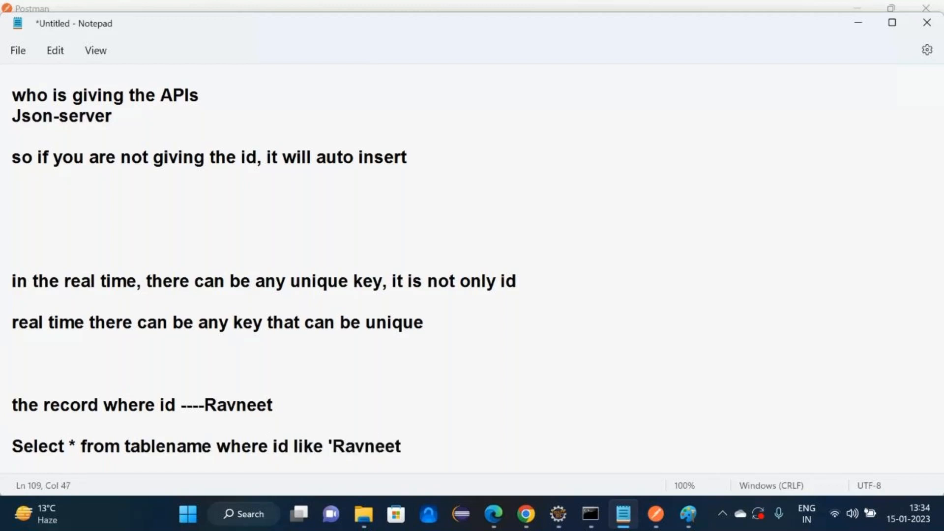
key(alt+Tab)
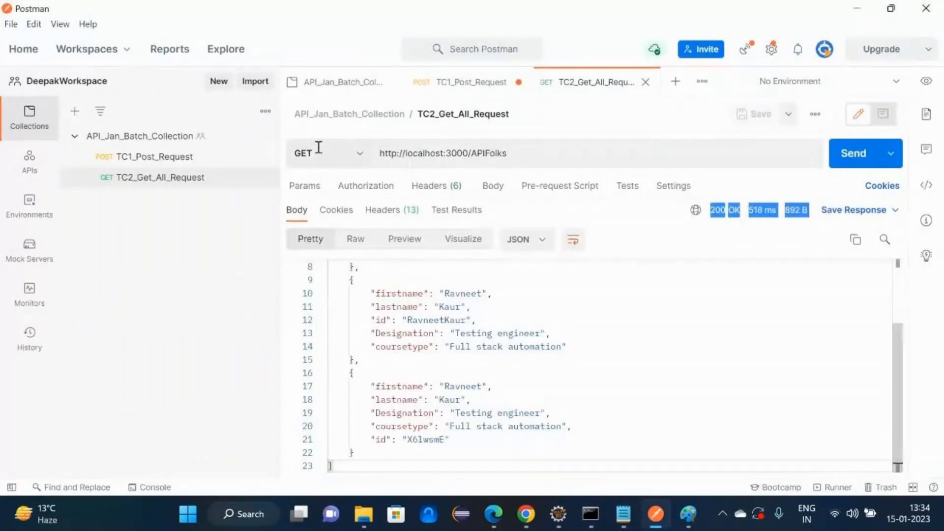
- Add a new collection request named TC3_Get_Particular
click(187, 157)
click(266, 137)
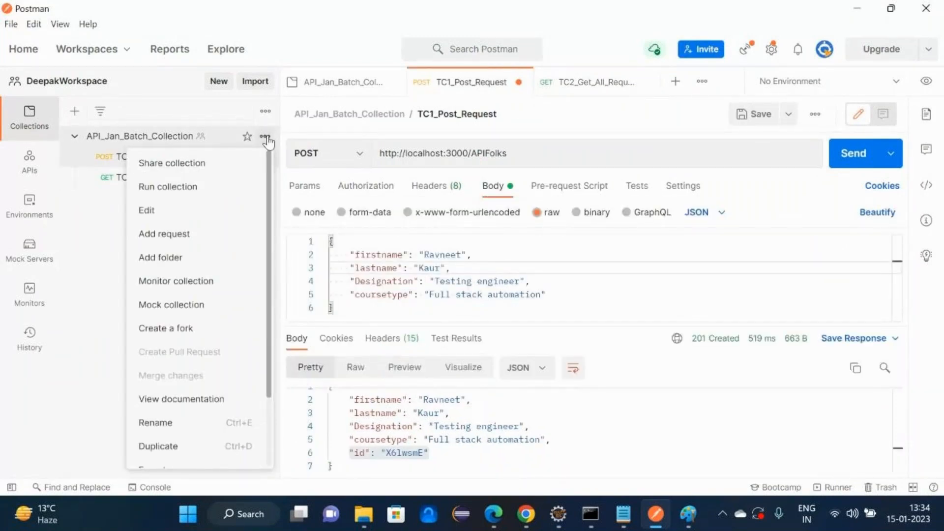
click(190, 233)
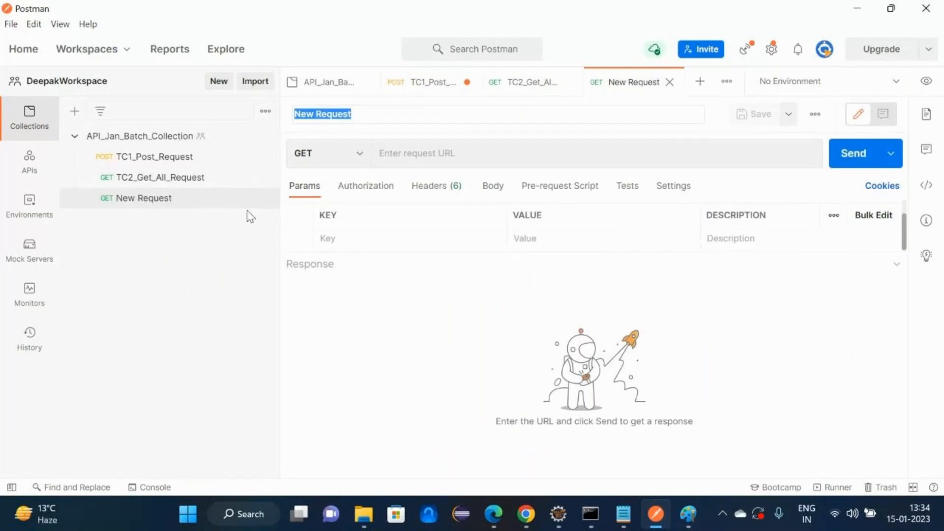
click(223, 206)
click(265, 198)
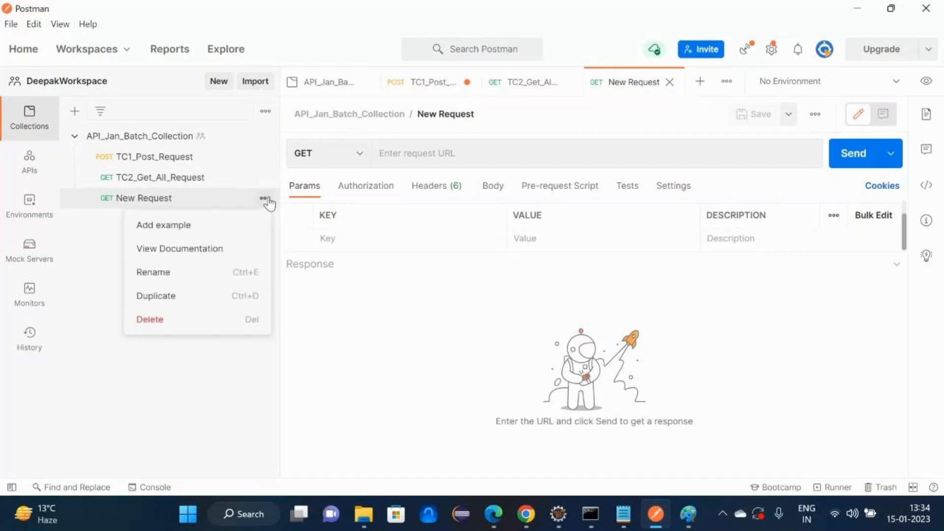
click(173, 278)
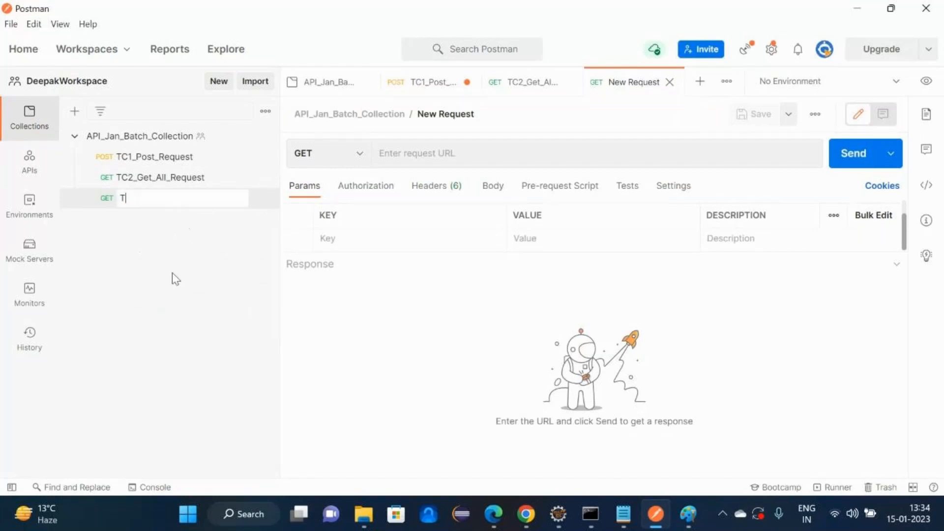
text(TC3_Get_Particular)
key(Return)
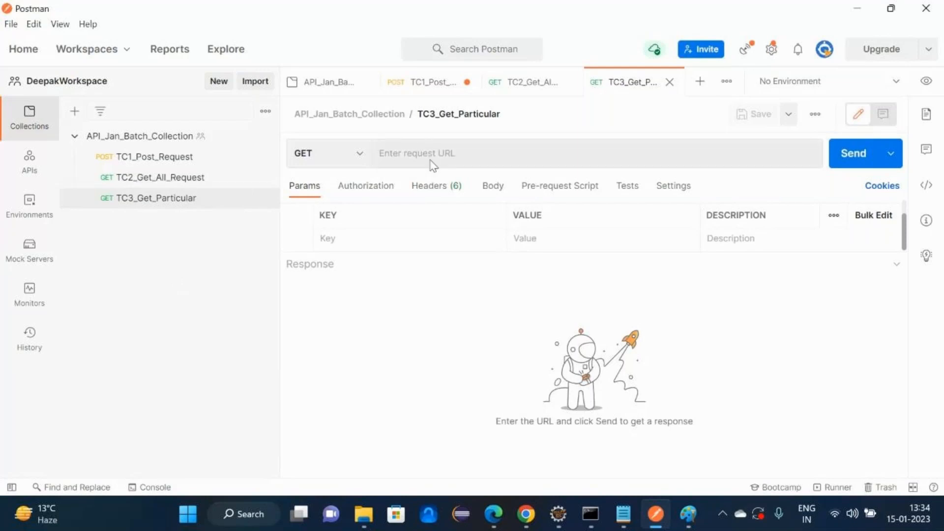
- Send TC3_Get_Particular with TC2's URL plus a sample name, then inspect the response id
click(227, 180)
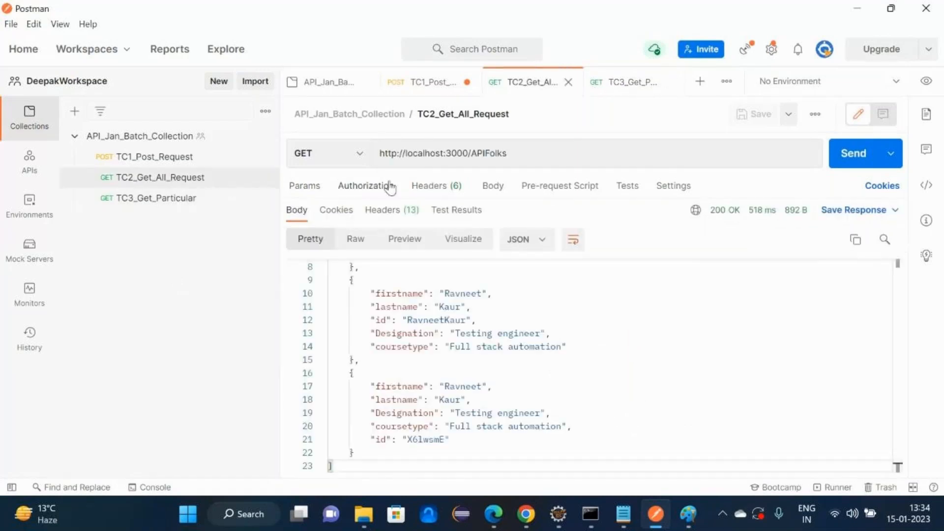
click(421, 159)
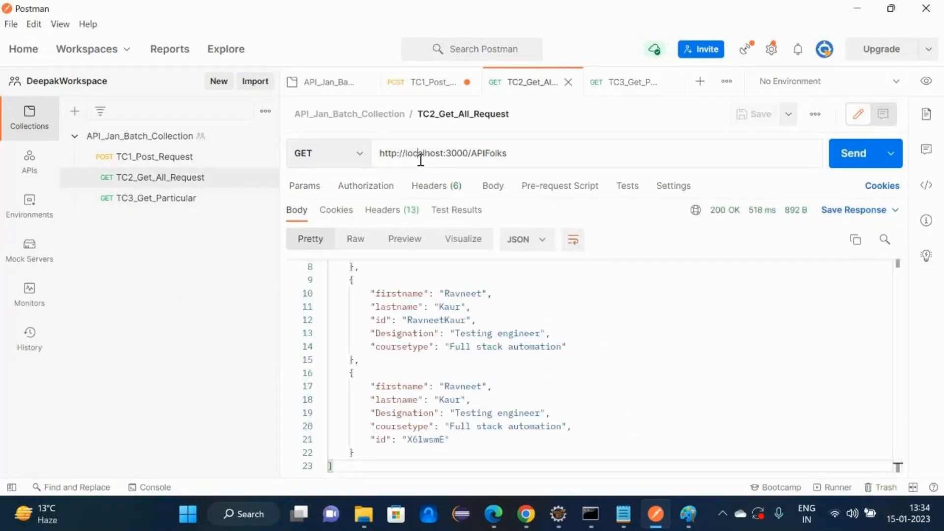
triple_click(421, 159)
key(ctrl+Tab)
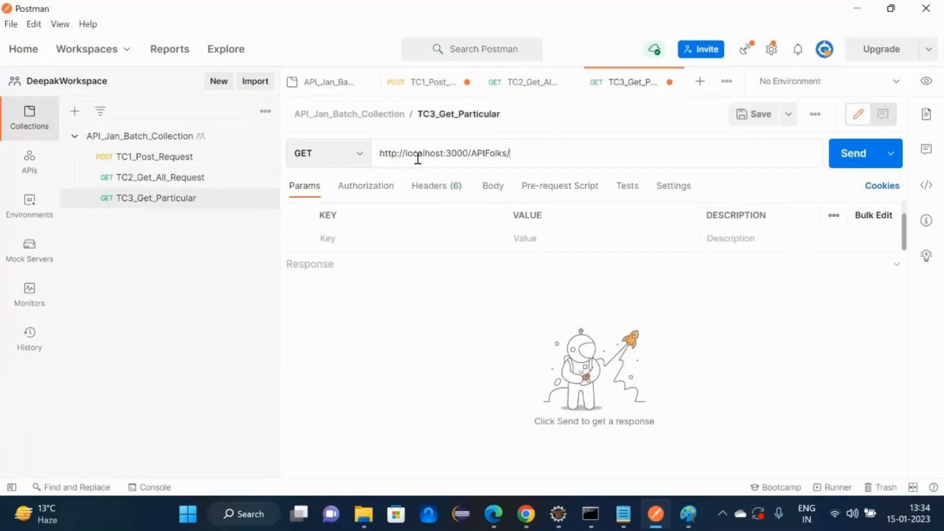
text(Ravneet)
click(847, 151)
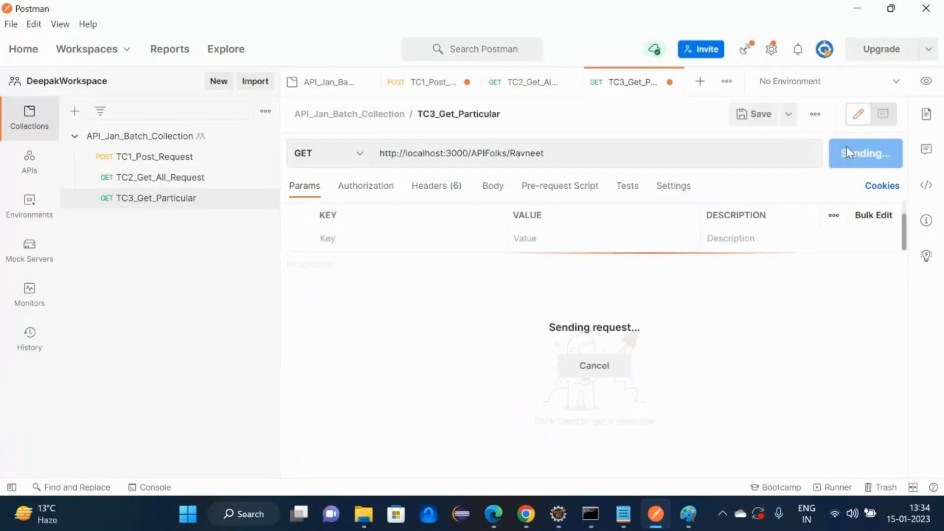
drag(372, 411, 291, 314)
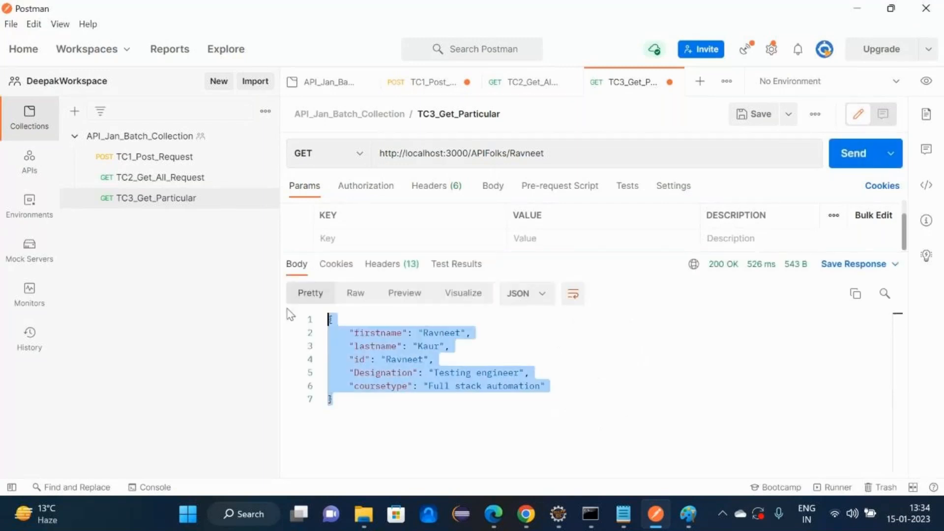
double_click(392, 360)
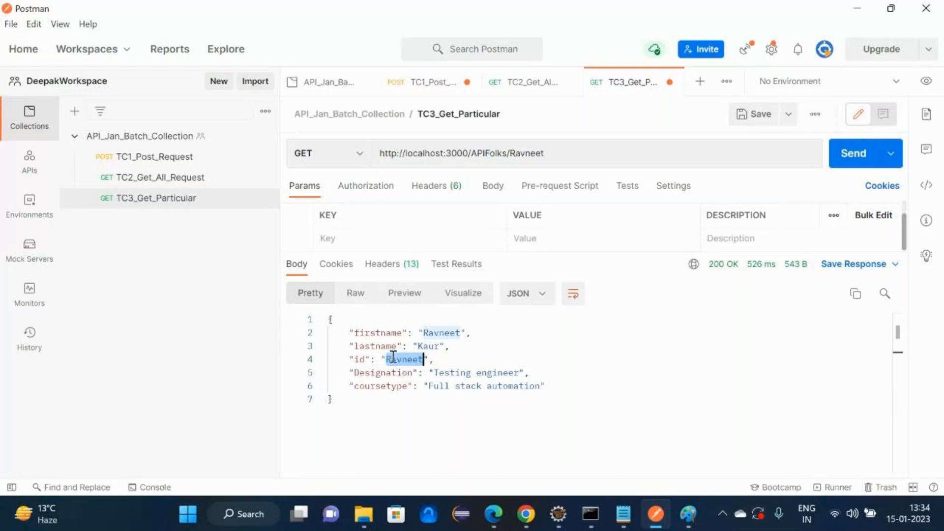
- Copy the generated id X6lwsmE from TC2's results and select the name in TC3's URL
click(144, 183)
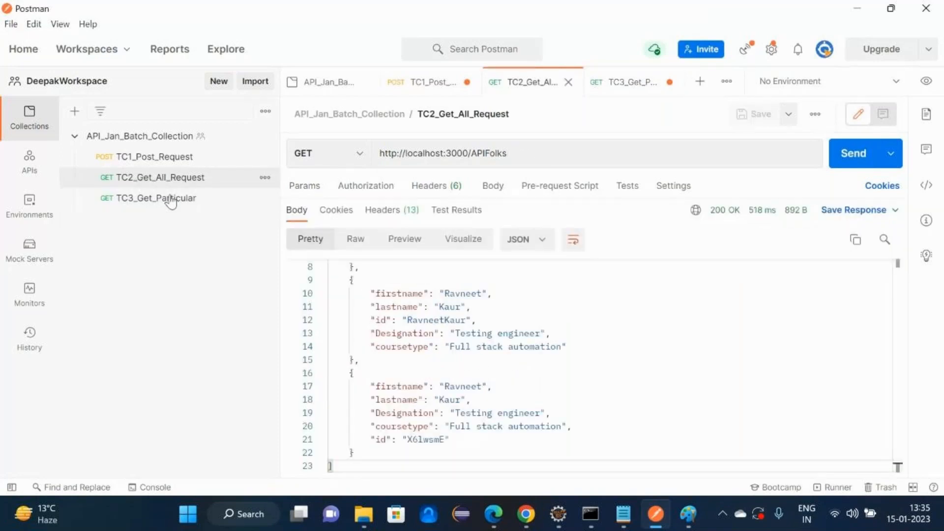
double_click(421, 439)
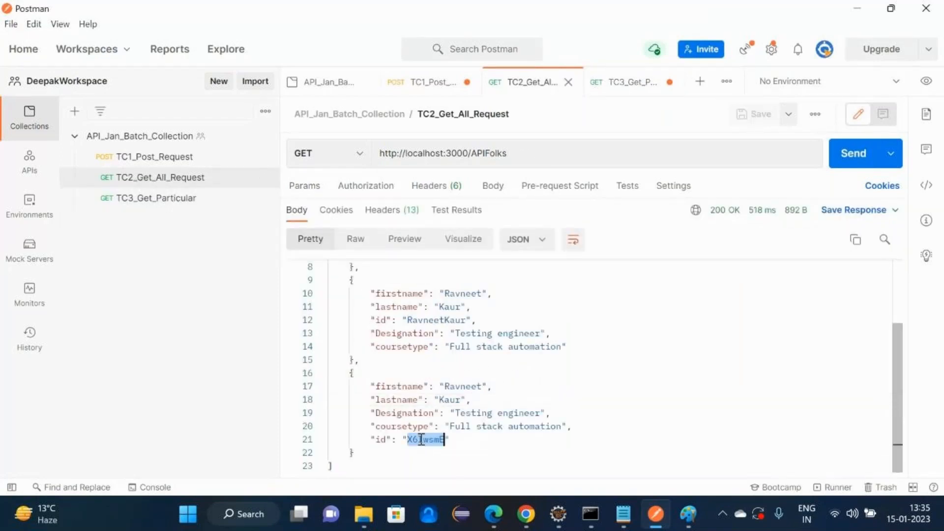
click(143, 201)
double_click(531, 152)
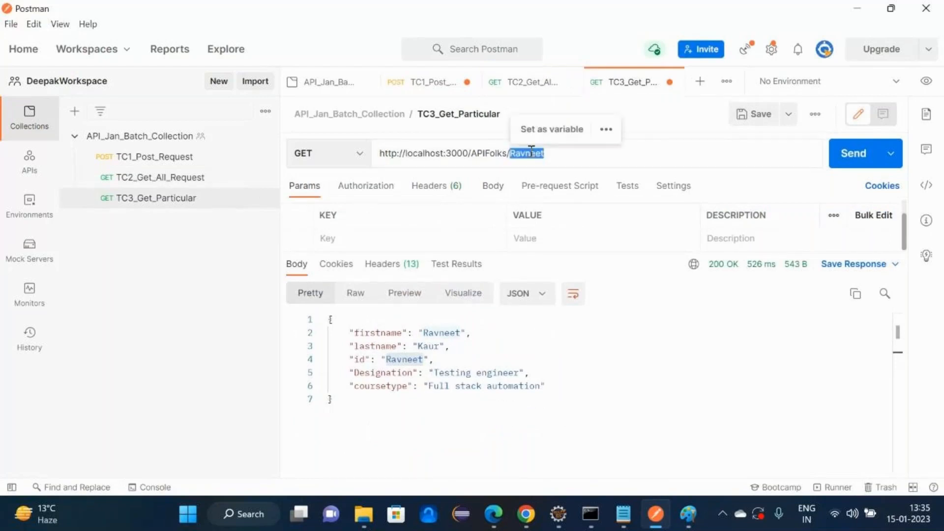
- Swap the URL's name for id X6lwsmE, send the GET, and copy the request URL
key(BackSpace)
text(X6lwsmE)
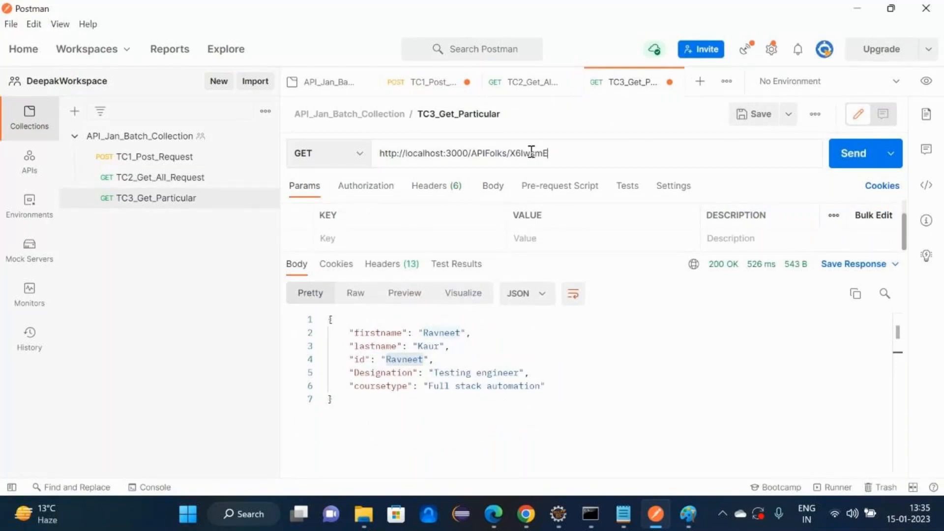
click(859, 153)
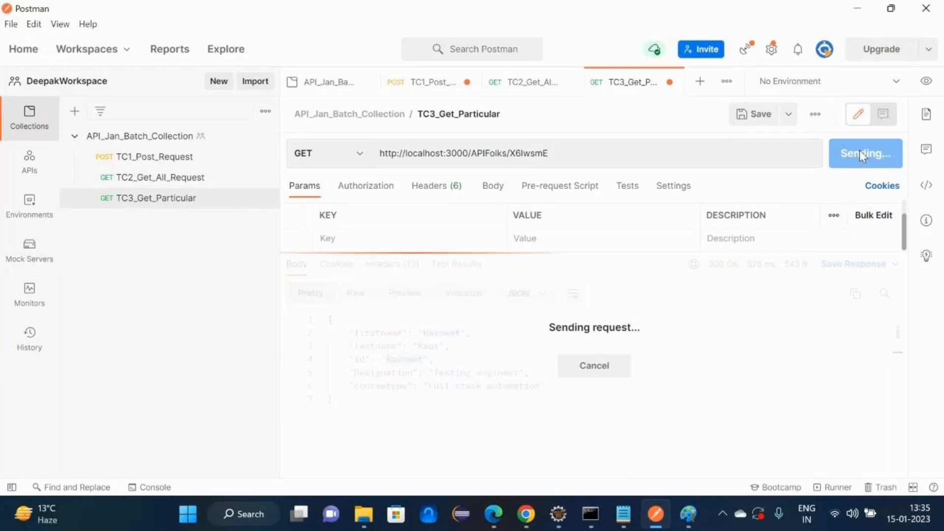
click(581, 154)
key(ctrl+a)
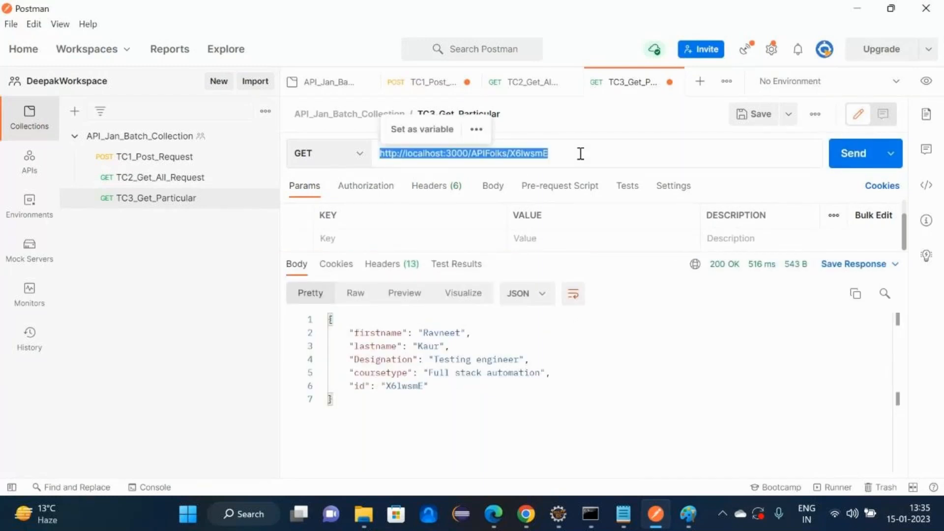
key(ctrl+c)
key(alt+Tab)
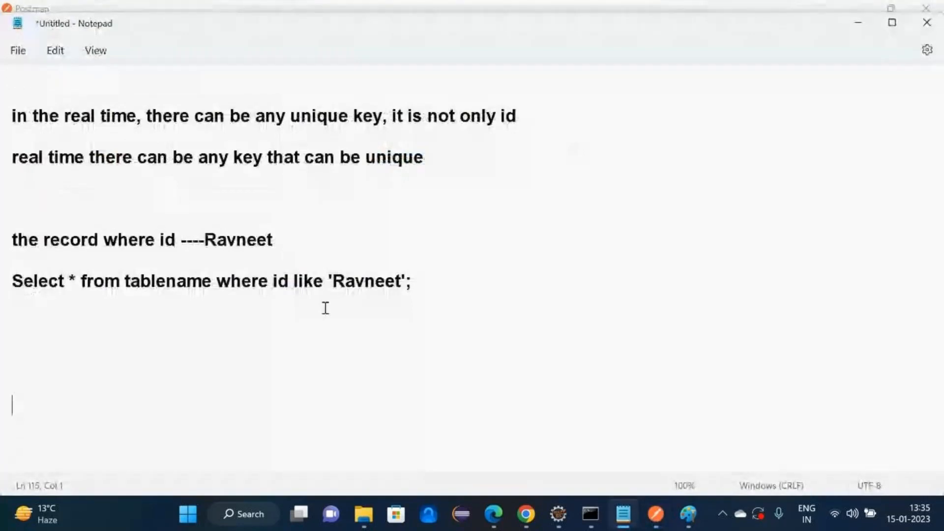
- Paste the X6lwsmE URL into the notes labelled 'example of path parameter'
key(ctrl+v)
text(-------------example of path p)
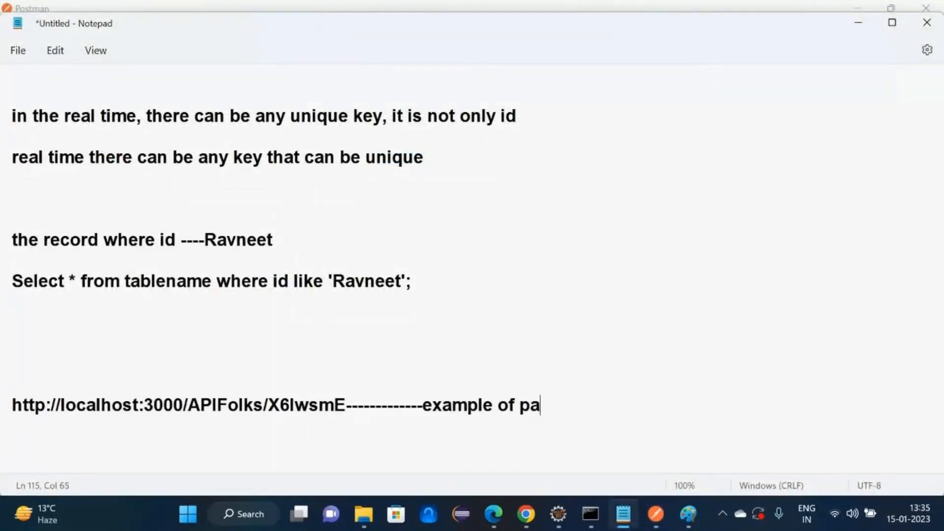
text(arameter)
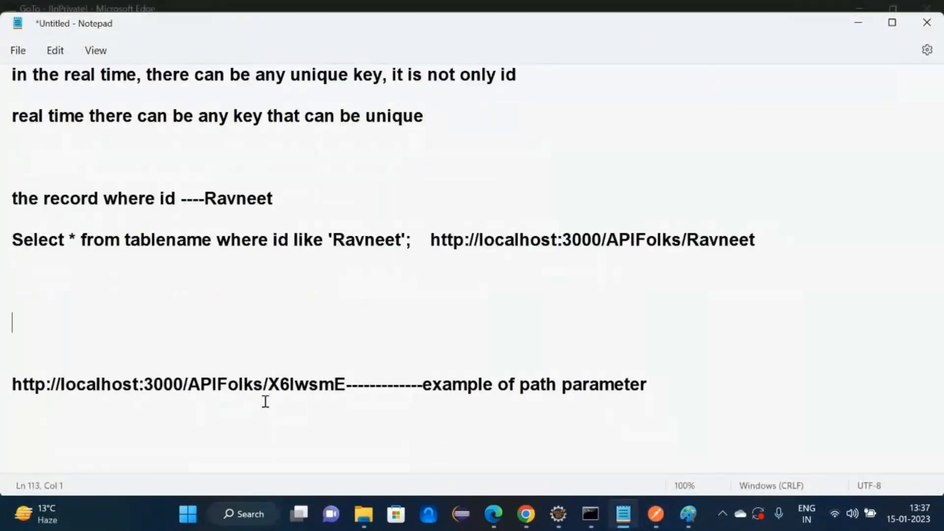
click(126, 449)
- Add notes pairing path parameter with / and query parameter with ?
key(Return)
key(Return)
text(pa)
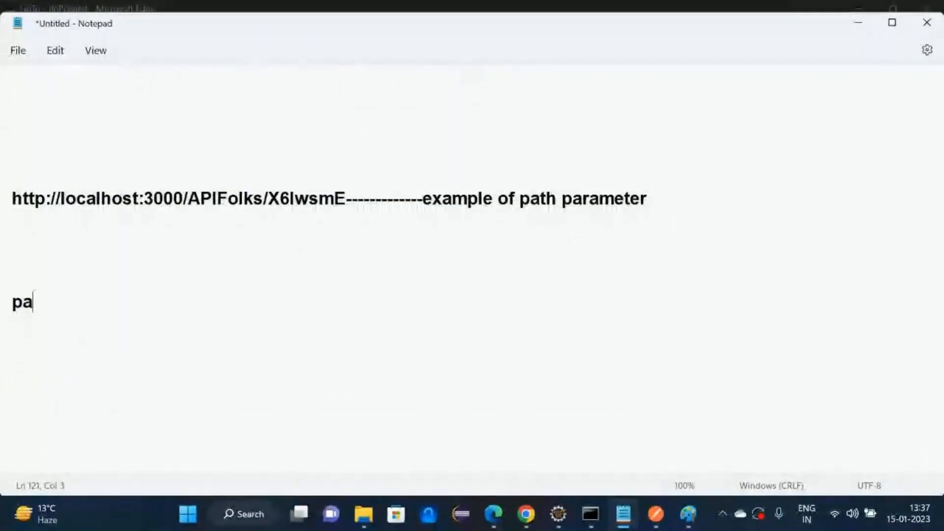
text(th parameter-)
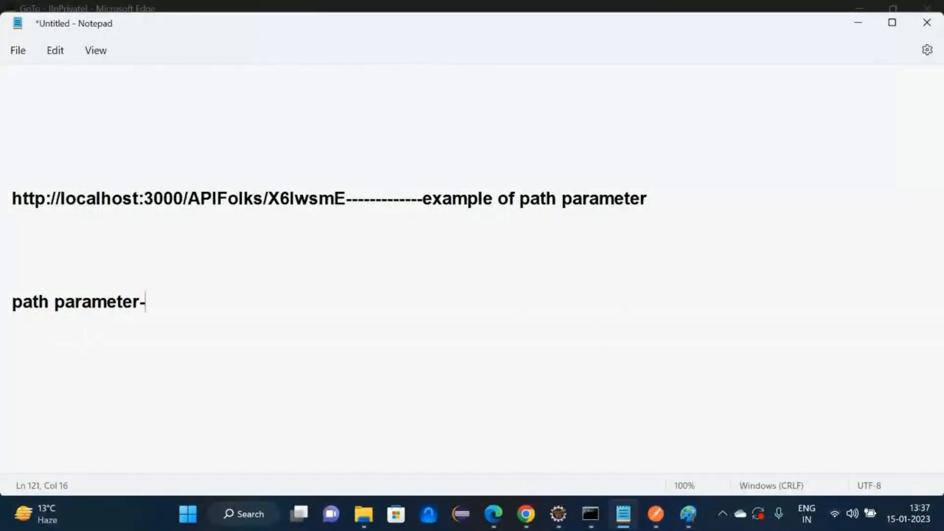
text(---------------------------/)
key(Return)
text(q)
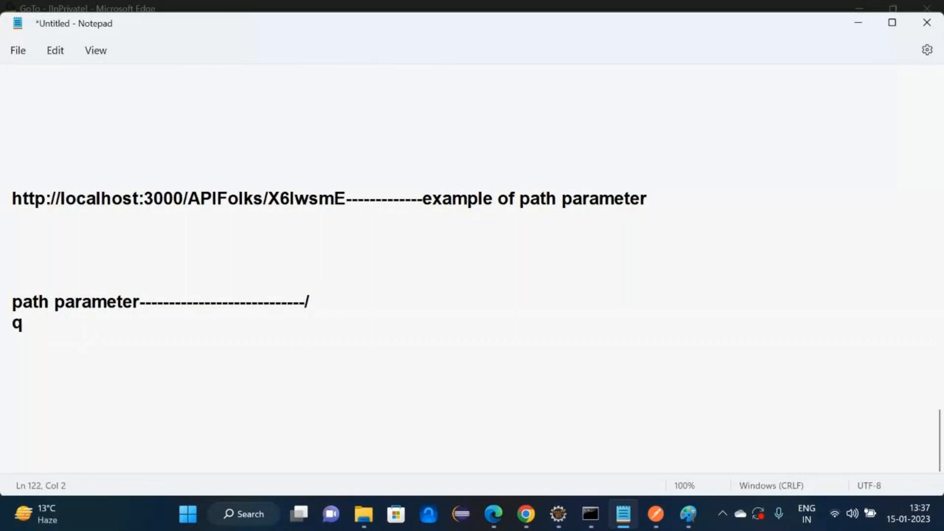
text(uerty)
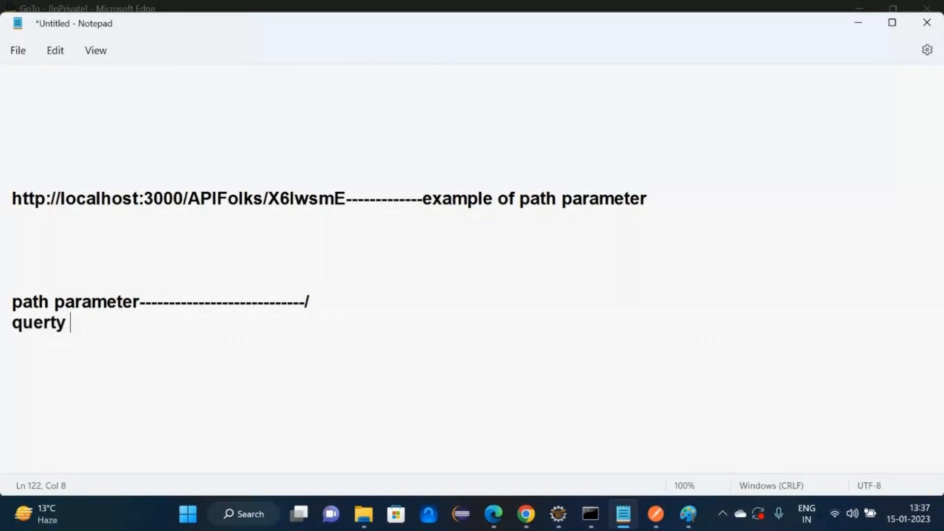
key(BackSpace)
key(BackSpace)
key(BackSpace)
text(y paramet)
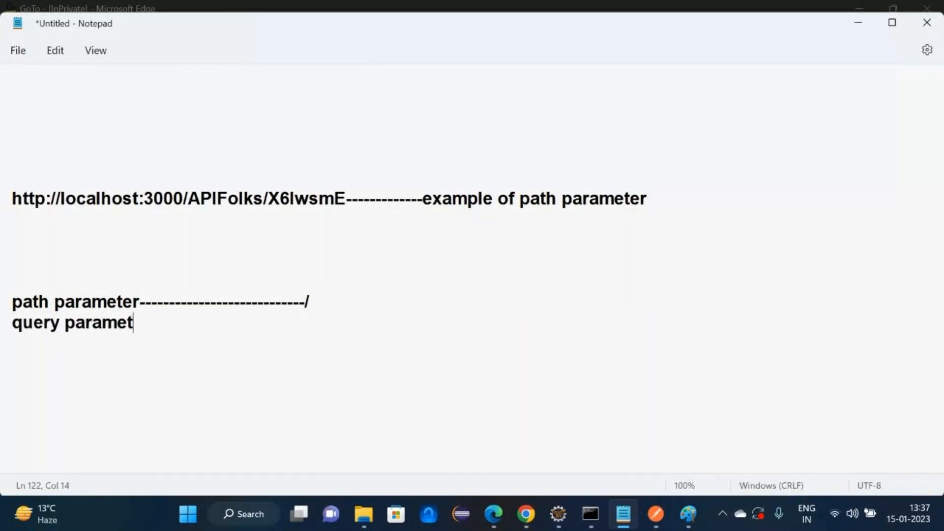
text(er------------------------)
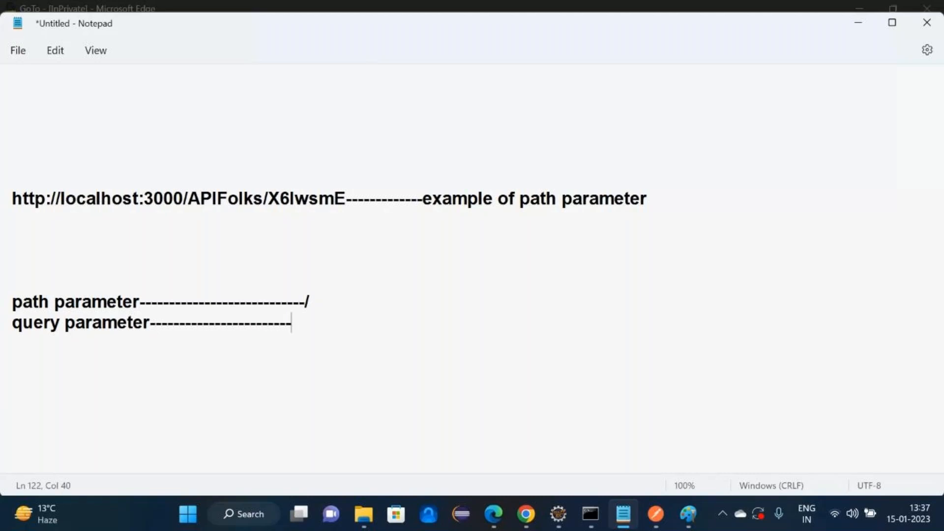
text(-?)
key(Return)
- Add a new request to API_Jan_Batch_Collection and rename it TC4_Get_Query_parameter
click(654, 514)
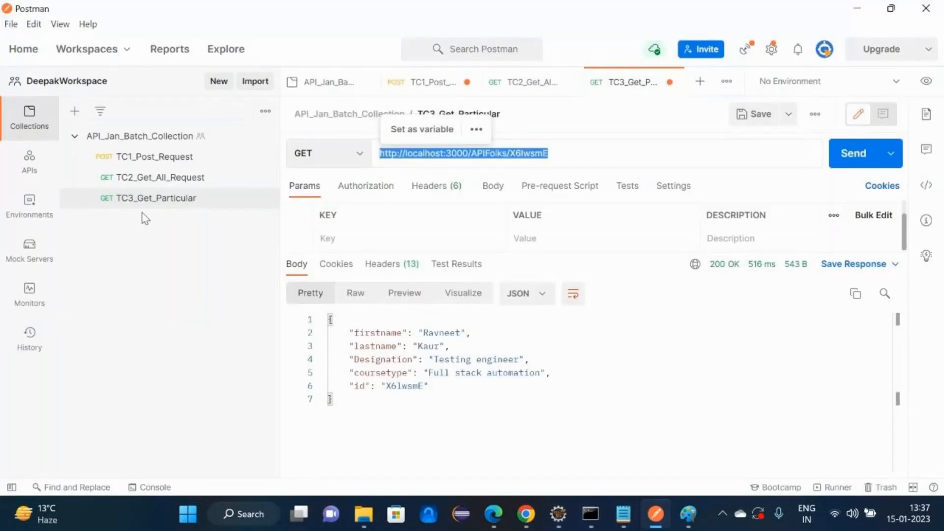
click(265, 136)
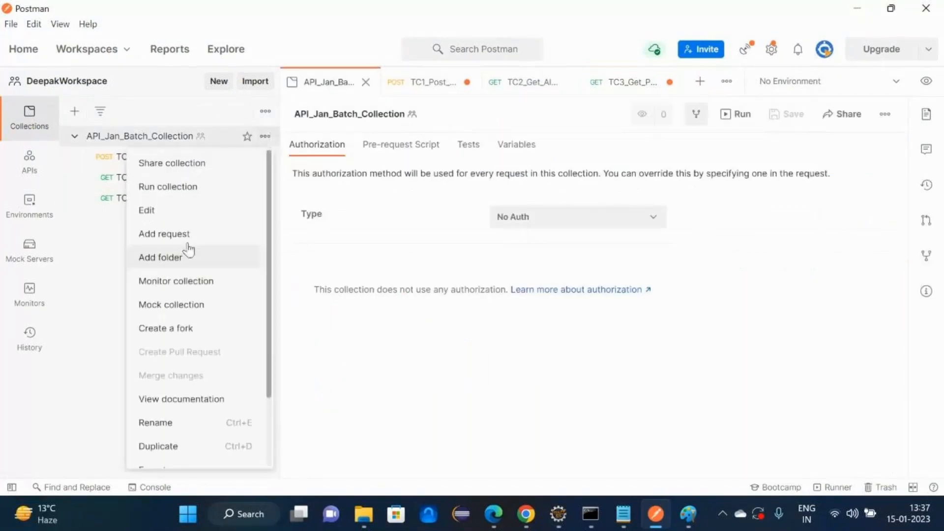
click(188, 236)
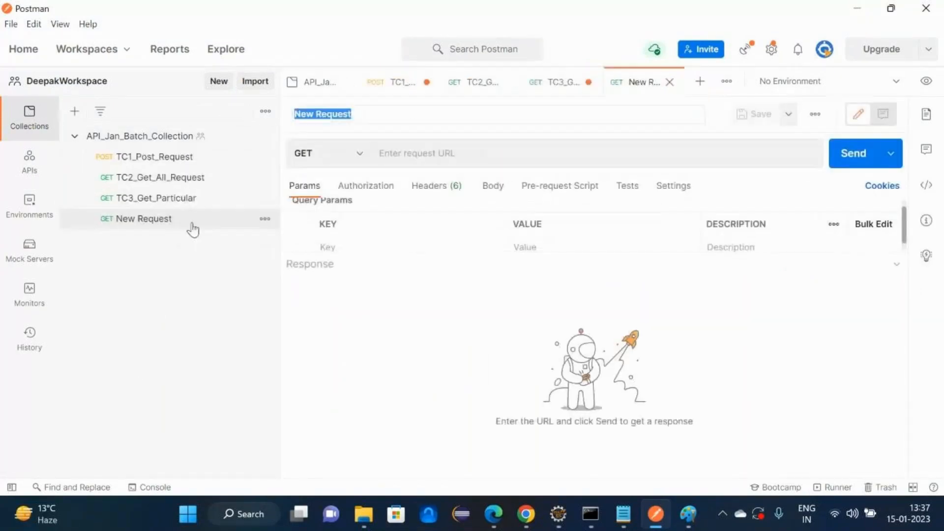
click(265, 219)
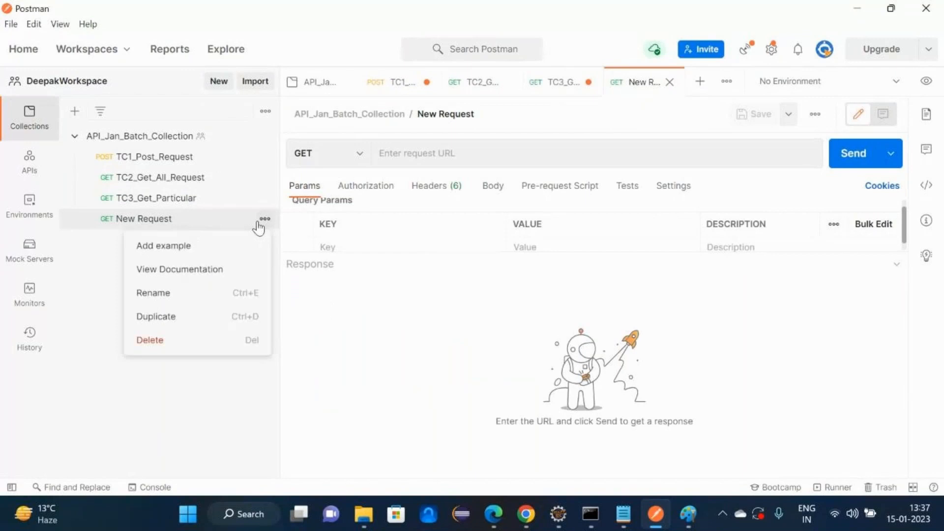
click(208, 298)
text(TC)
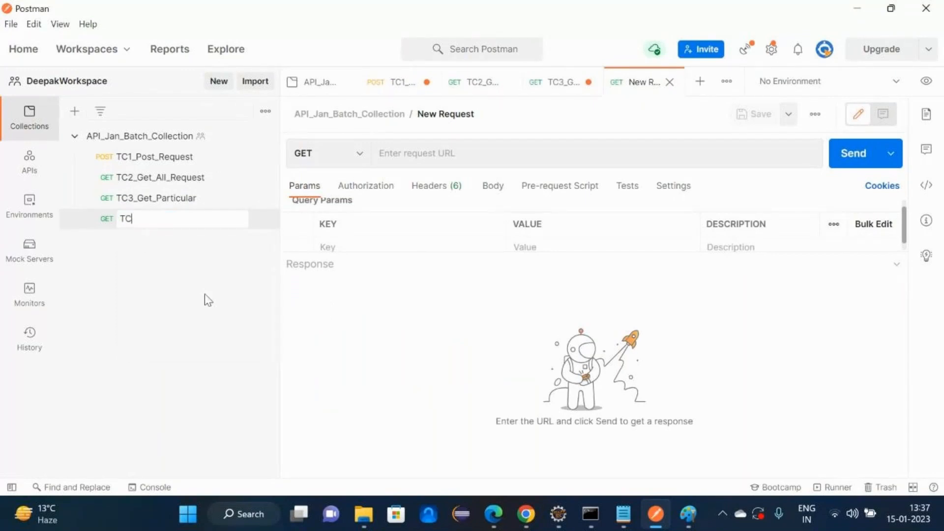
text(4_Get_Query_paramet)
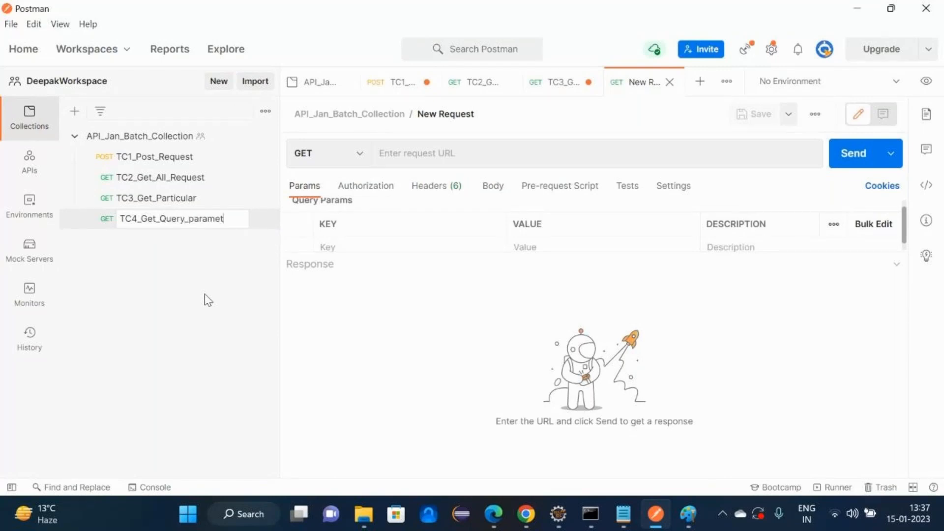
text(er)
key(Return)
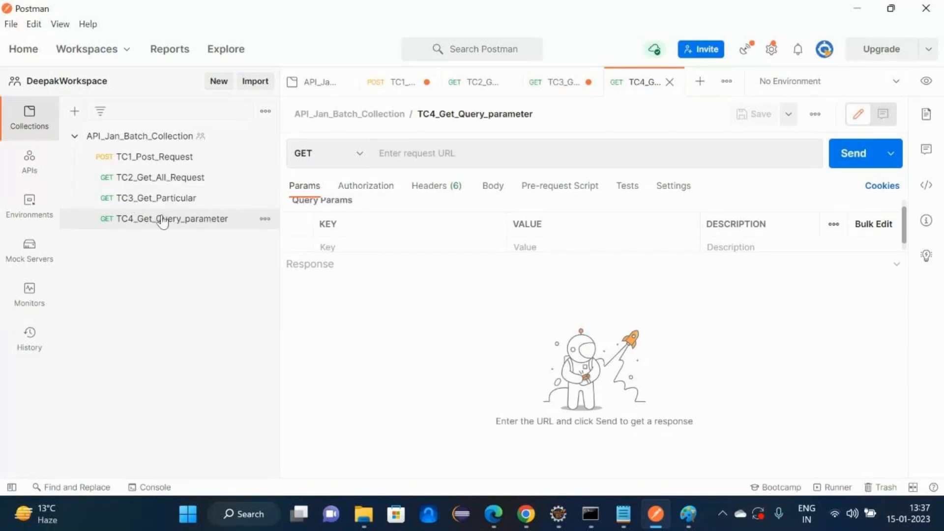
click(156, 198)
triple_click(508, 155)
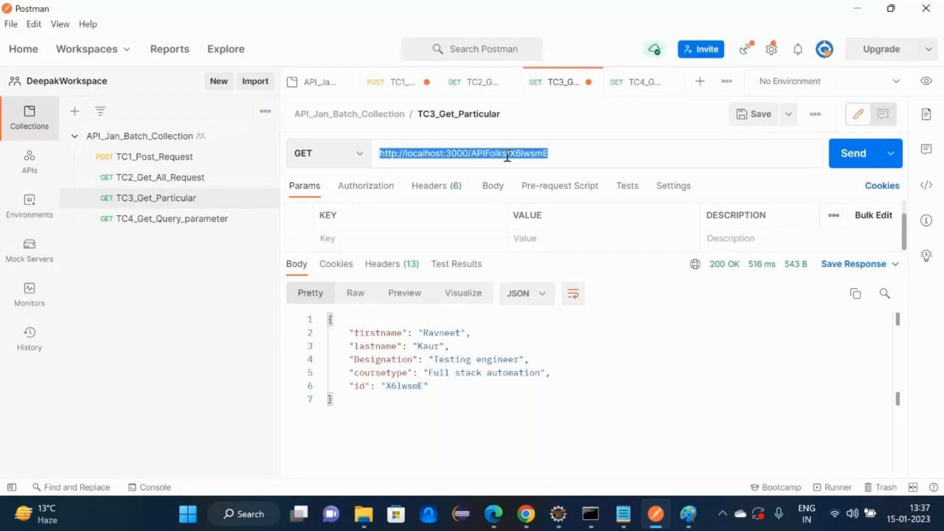
click(509, 153)
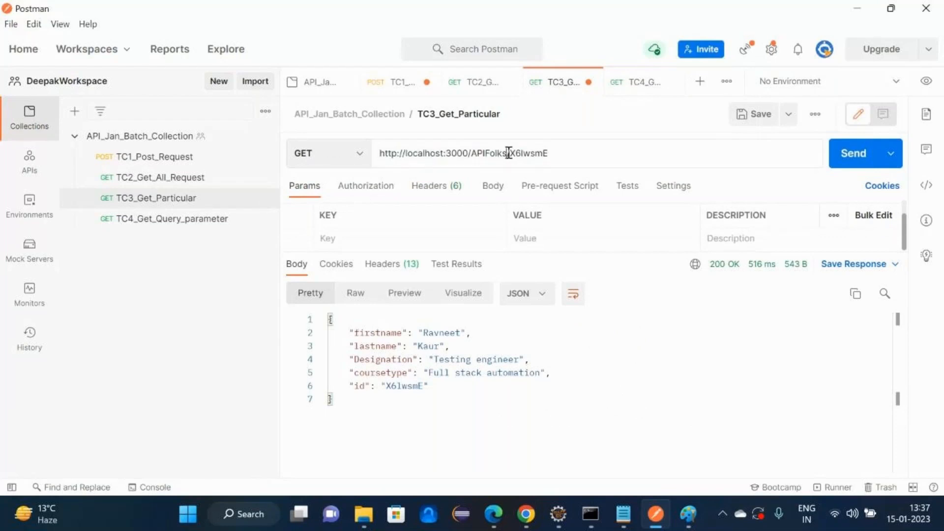
drag(509, 153, 354, 163)
click(152, 227)
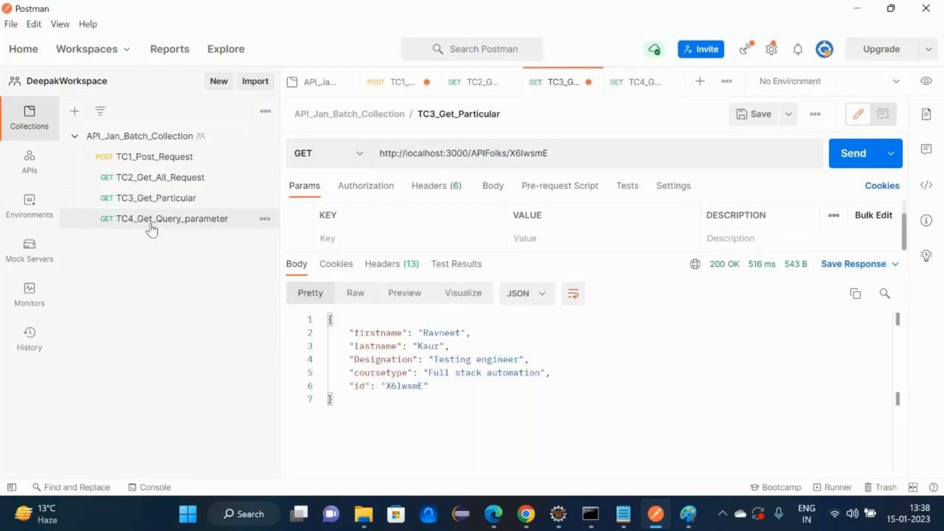
click(446, 156)
key(ctrl+v)
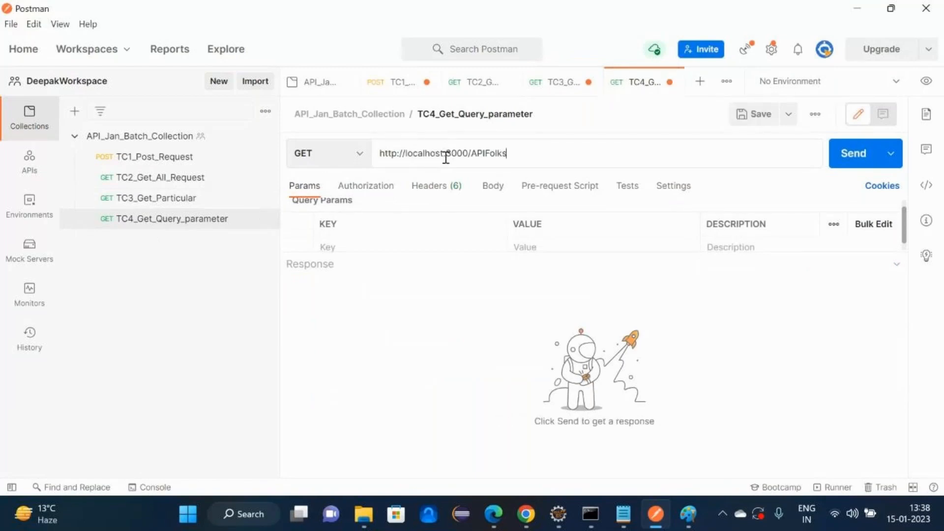
text(?firstname)
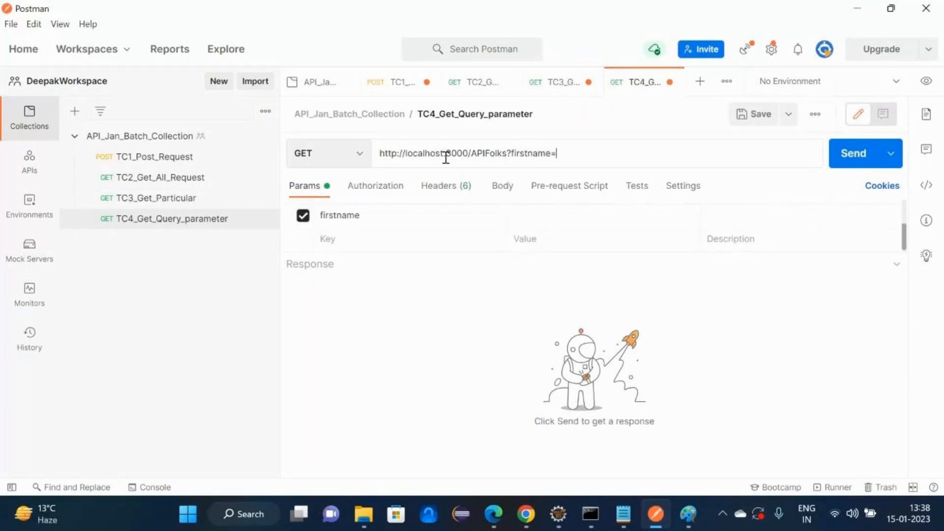
text(=Ravneet)
click(857, 166)
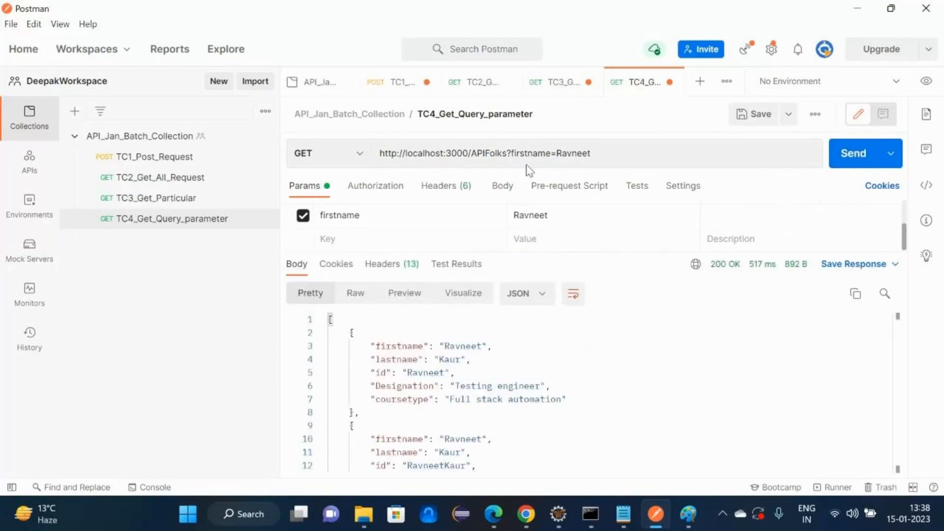
key(alt+Tab)
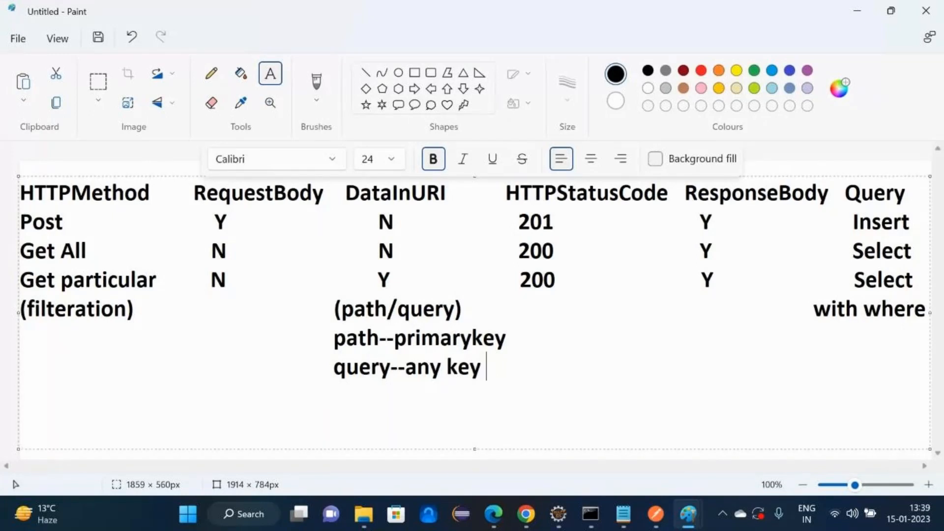
- Write '? &' beside query--any key and '/' beside path--primarykey in the Paint table
text(? &)
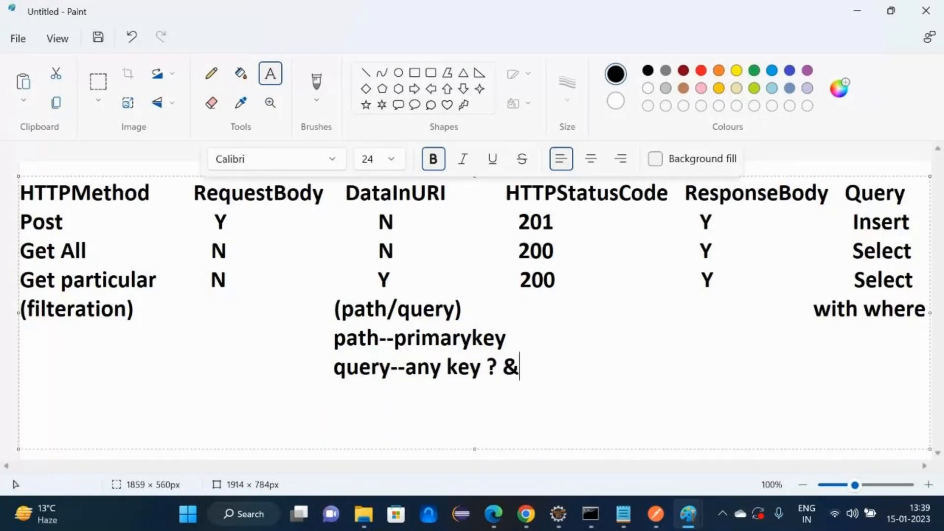
key(Up)
text(/)
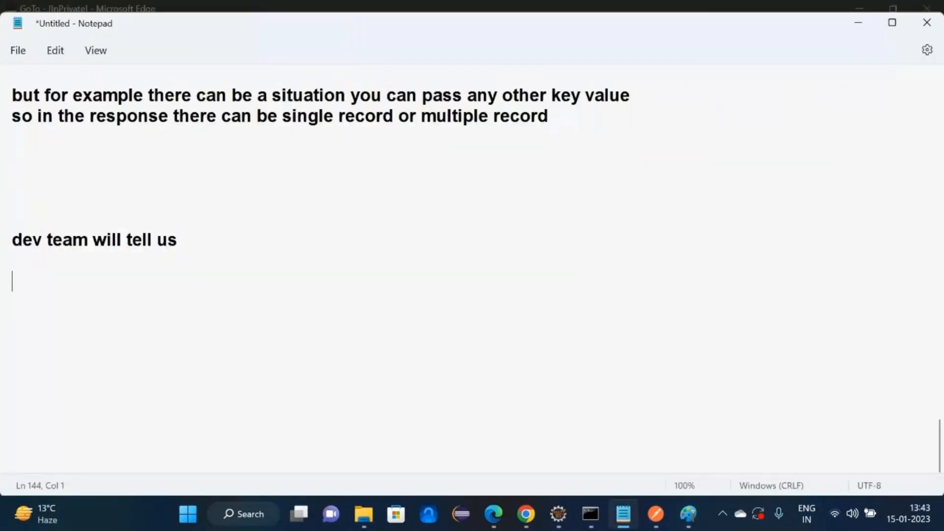
- Add 'request body data' to the list of details the dev team provides
text(requ)
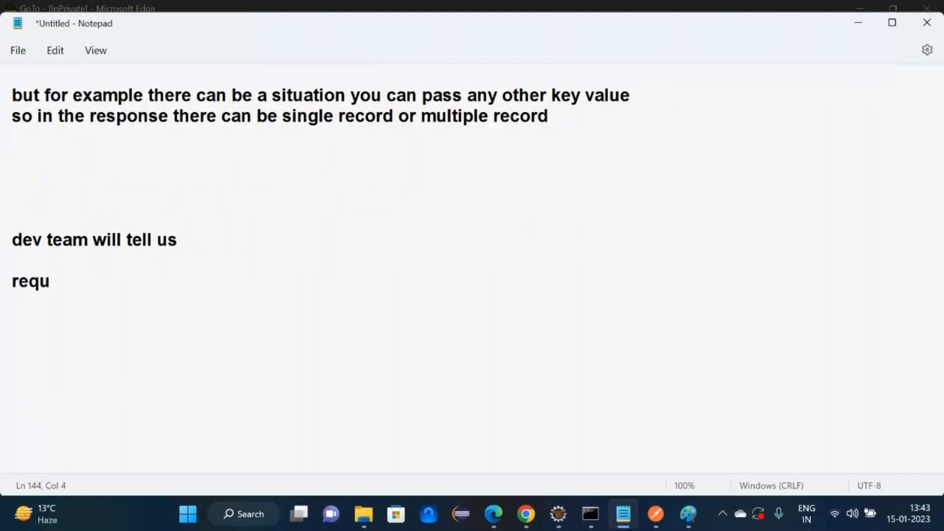
text(est body data)
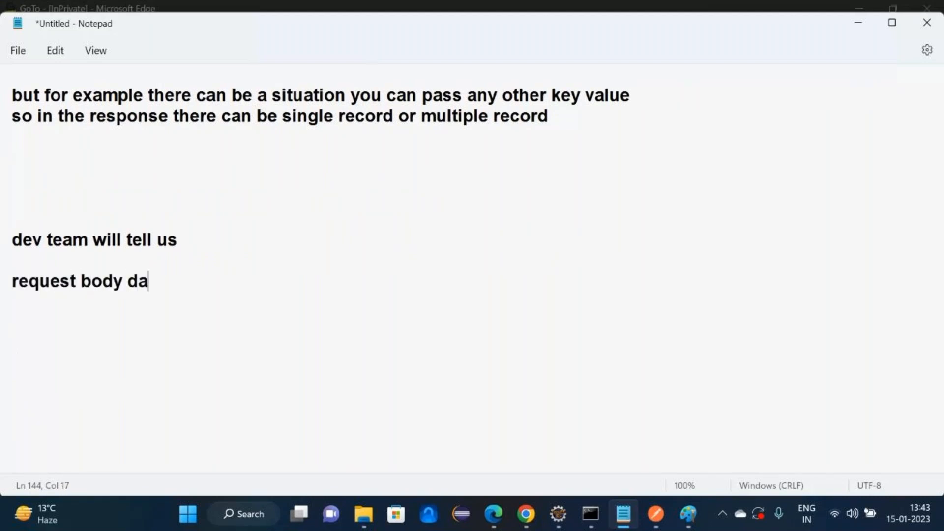
key(Return)
text(which http method)
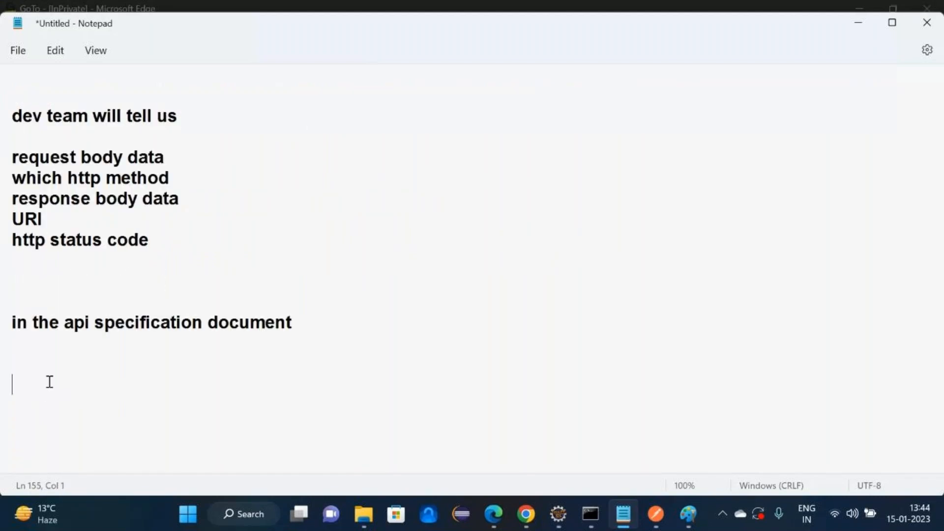
- Note that the dev team shares API info via specification document/swagger/web portal; start the Delete row with N, path
text(API spec)
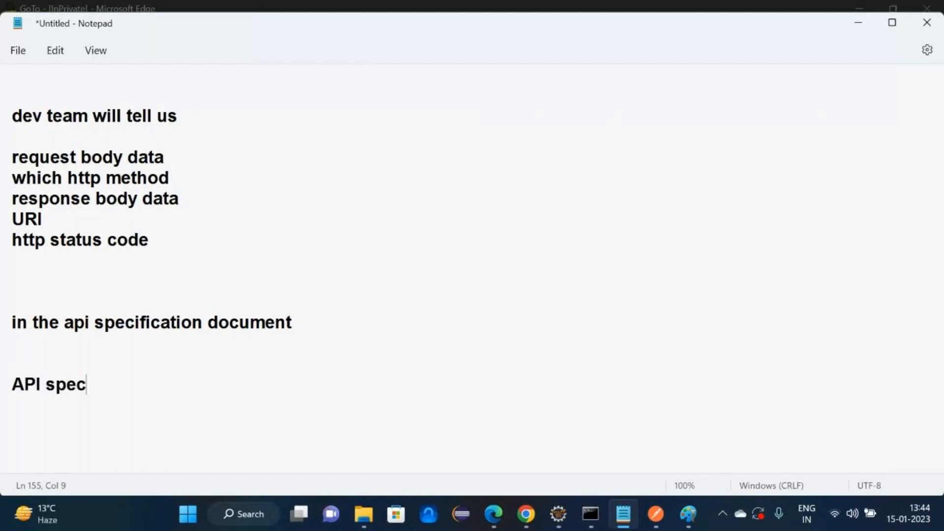
text(igica)
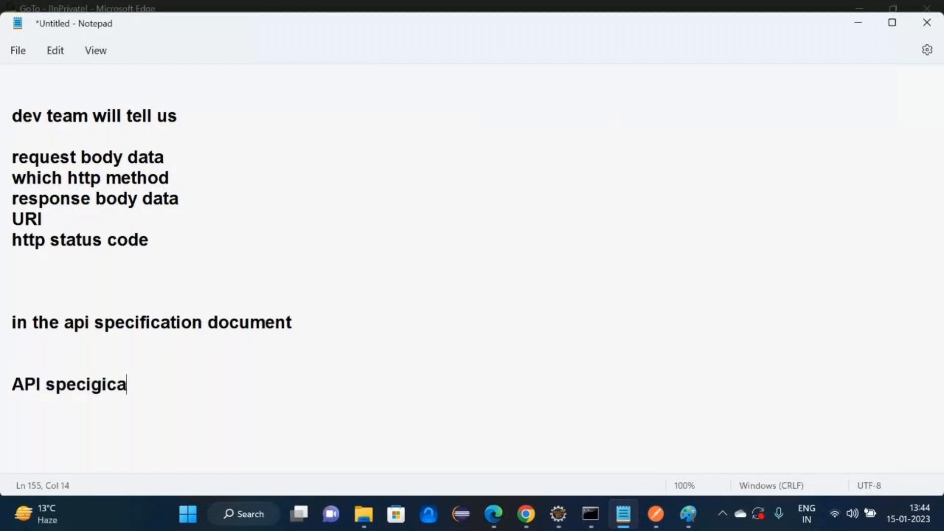
key(BackSpace)
key(BackSpace)
key(BackSpace)
text(i)
key(BackSpace)
key(BackSpace)
text(fication do)
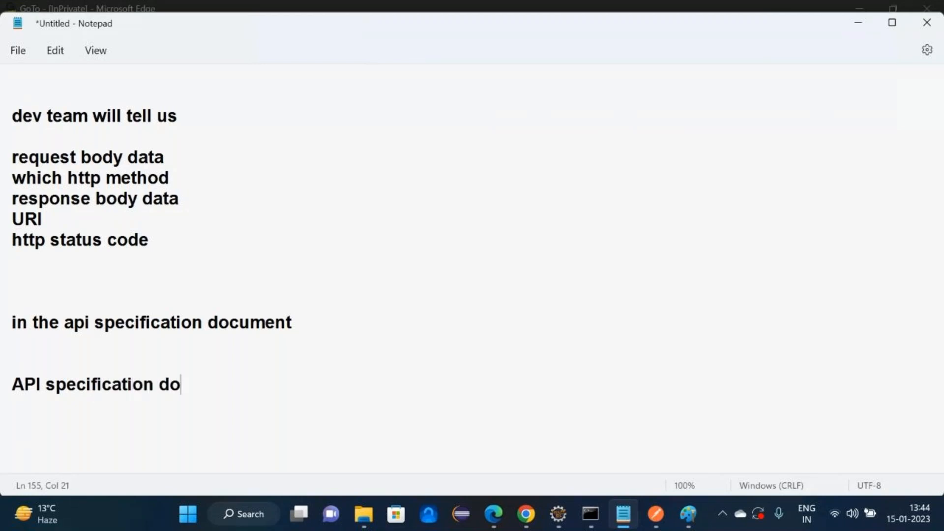
text(cument/swagger/)
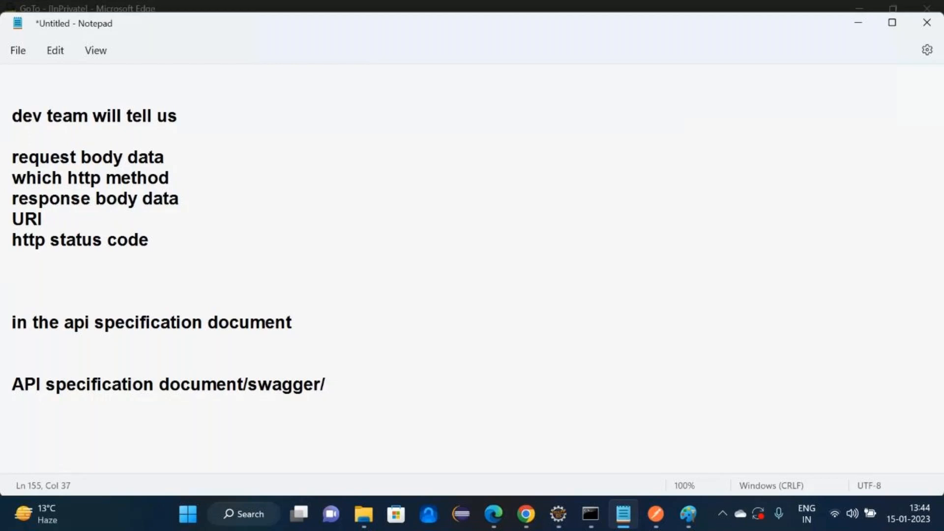
text( there can b)
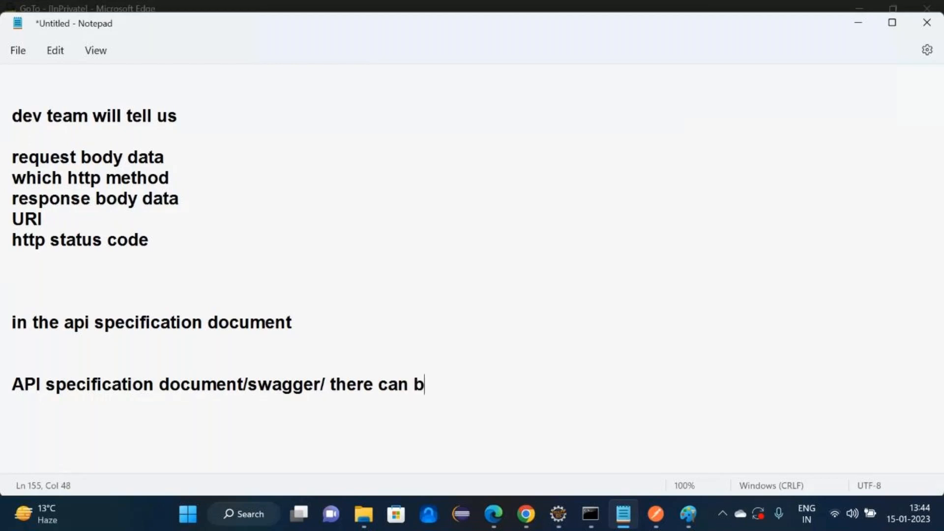
text(e some web )
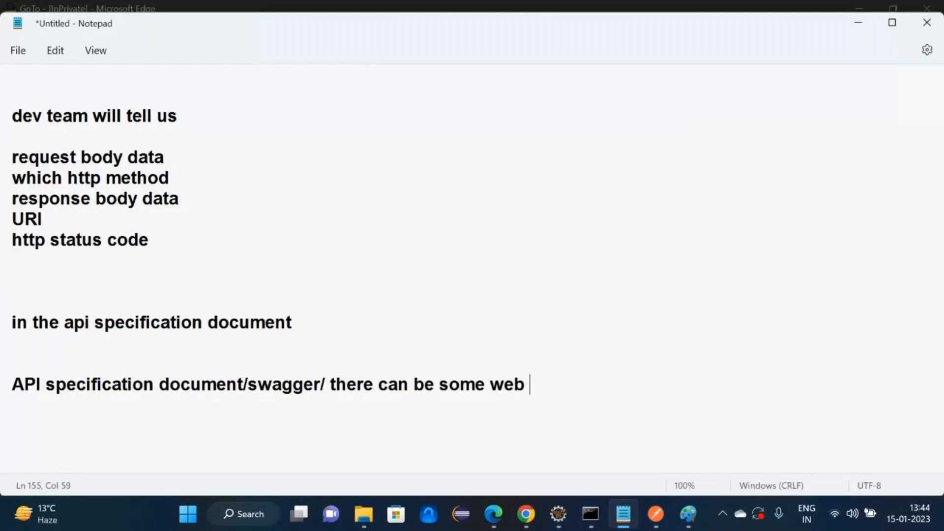
text(portal a)
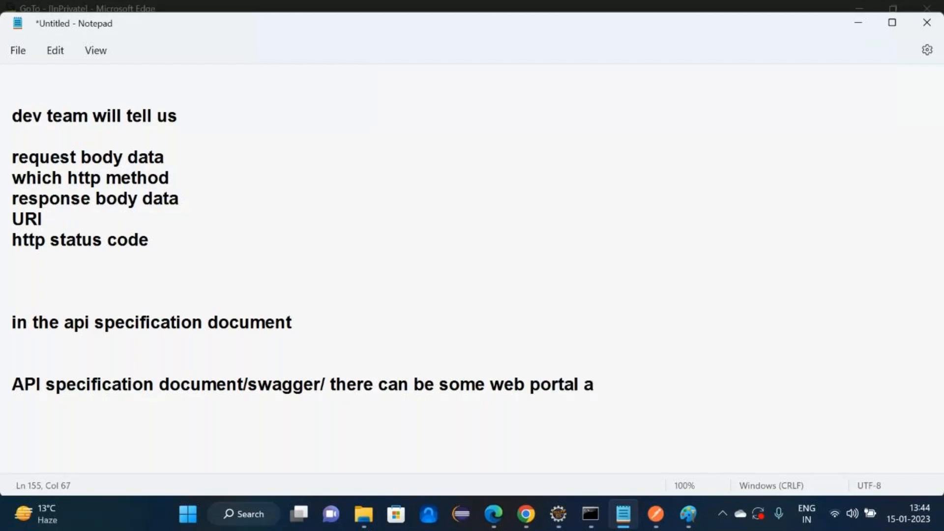
text(s well wh)
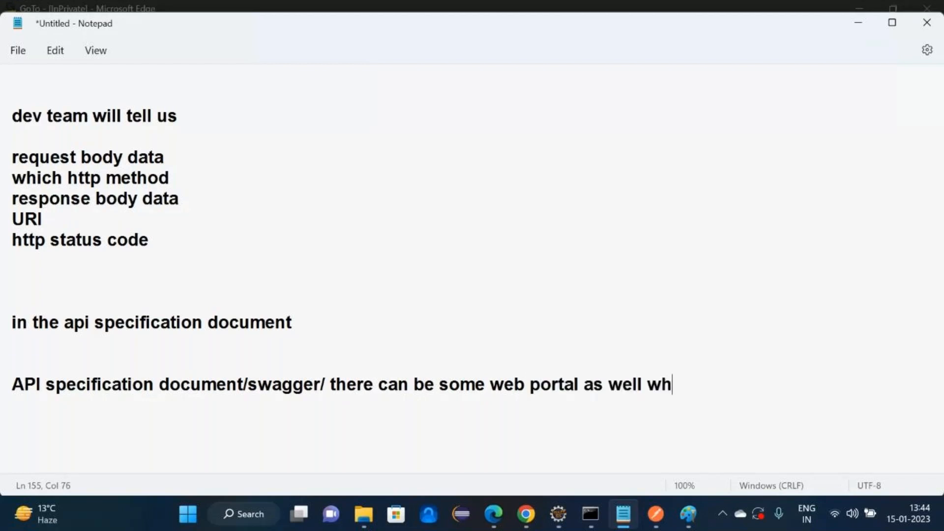
text(ere dev team w)
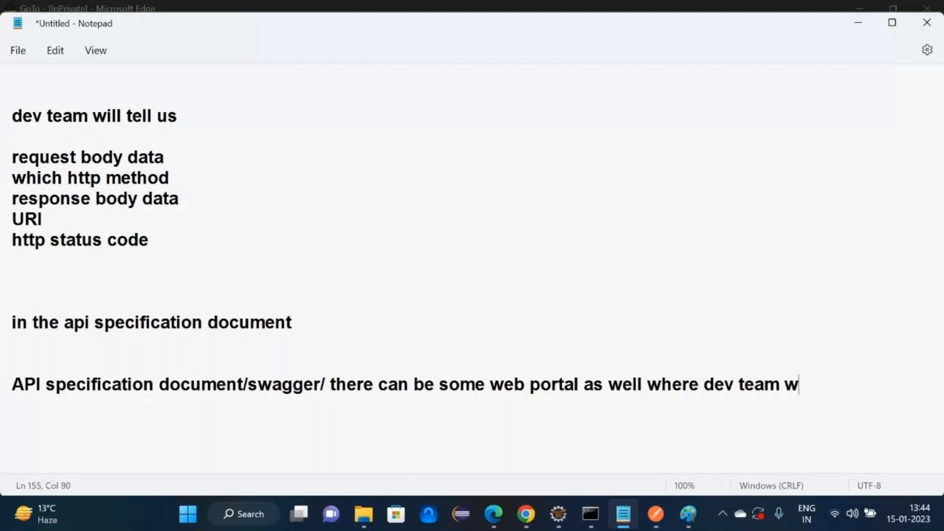
text(ill upda)
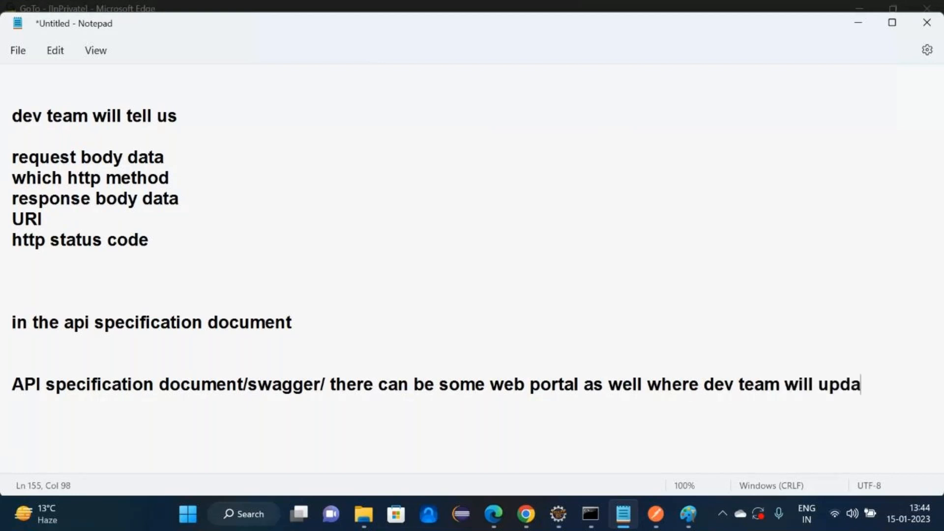
text(te the api)
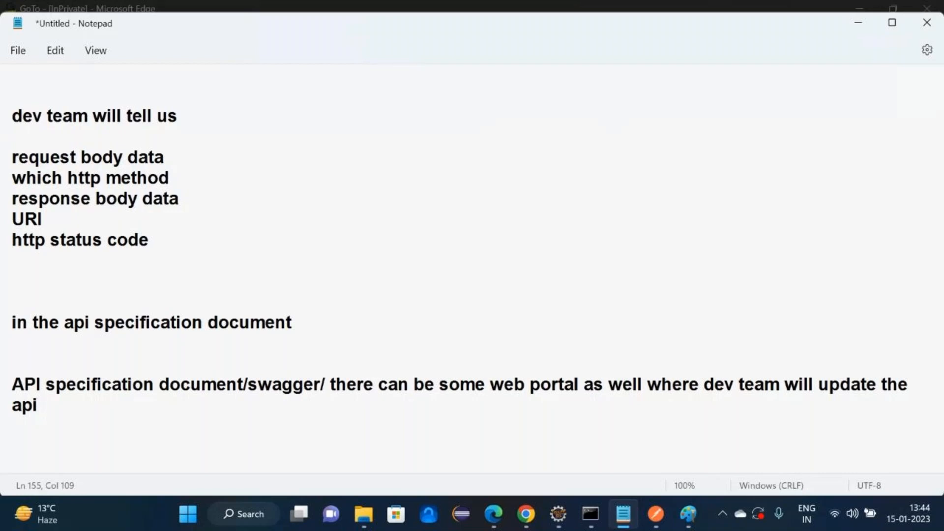
key(BackSpace)
text(s information)
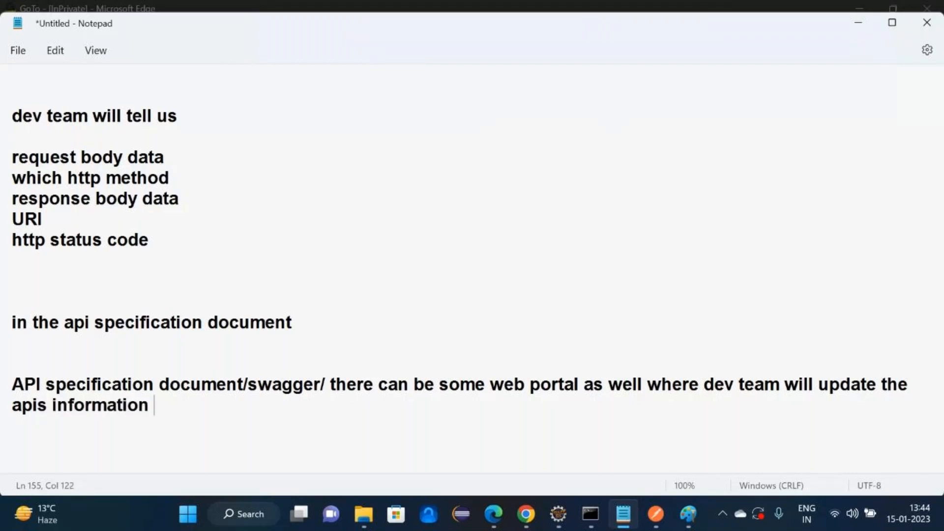
key(Return)
key(Return)
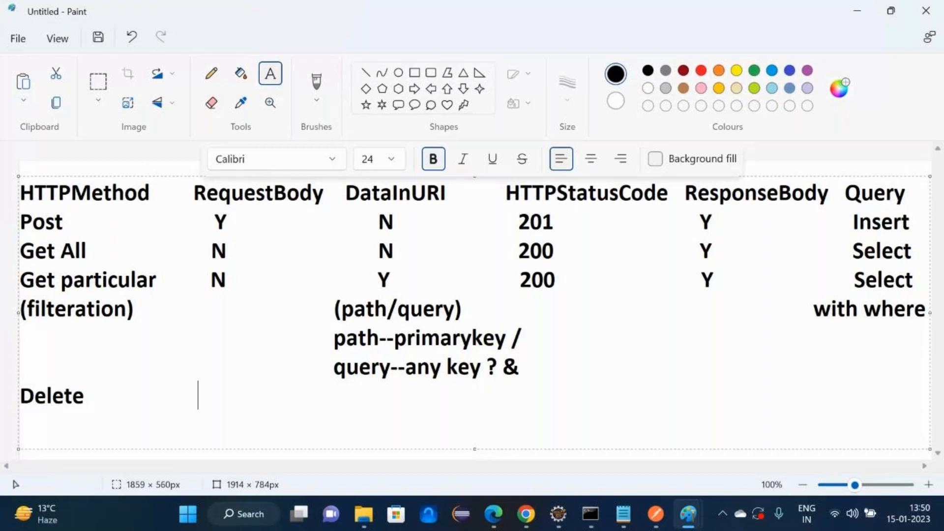
text(N                                        pa)
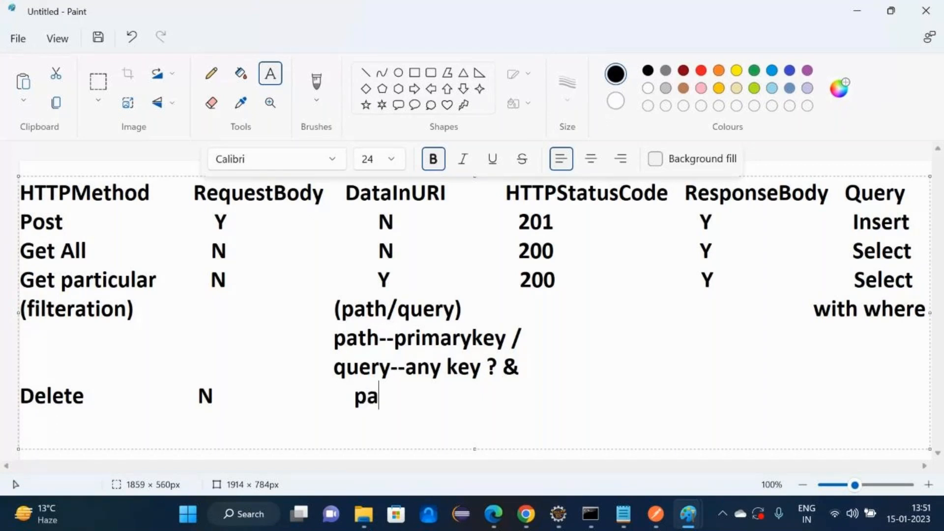
text(th)
- Complete Paint's Delete row with path (id in the URI), N, and Delete, fixing the misspelling
key(Return)
text(()
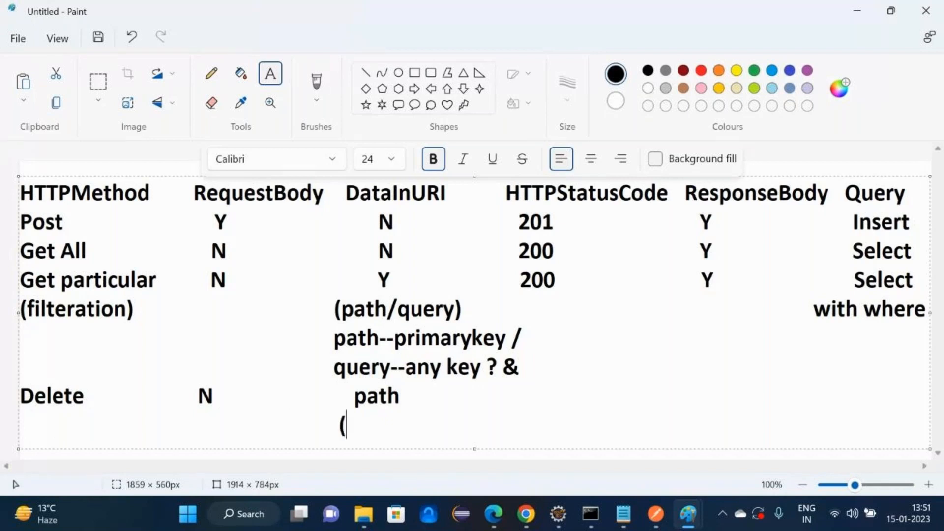
text(id in the URI))
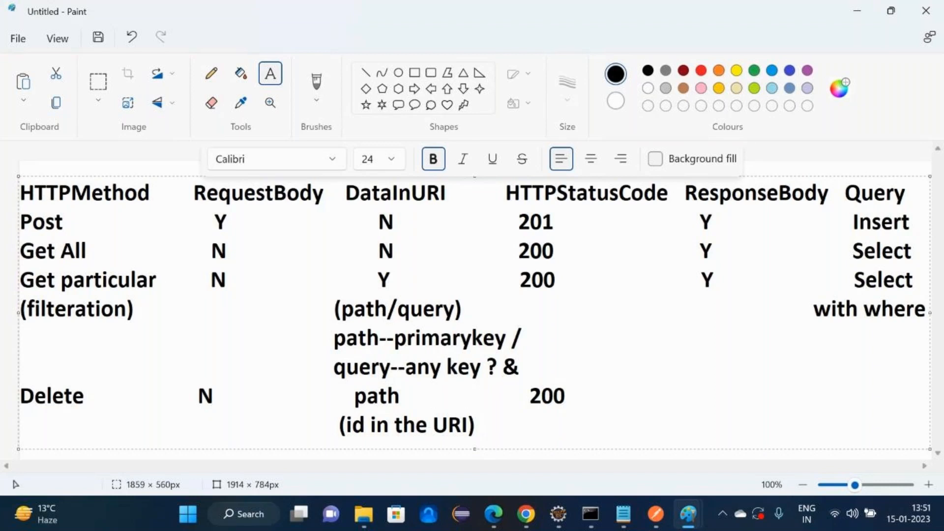
text(N                                   )
text(Delte)
key(BackSpace)
key(BackSpace)
text(elte)
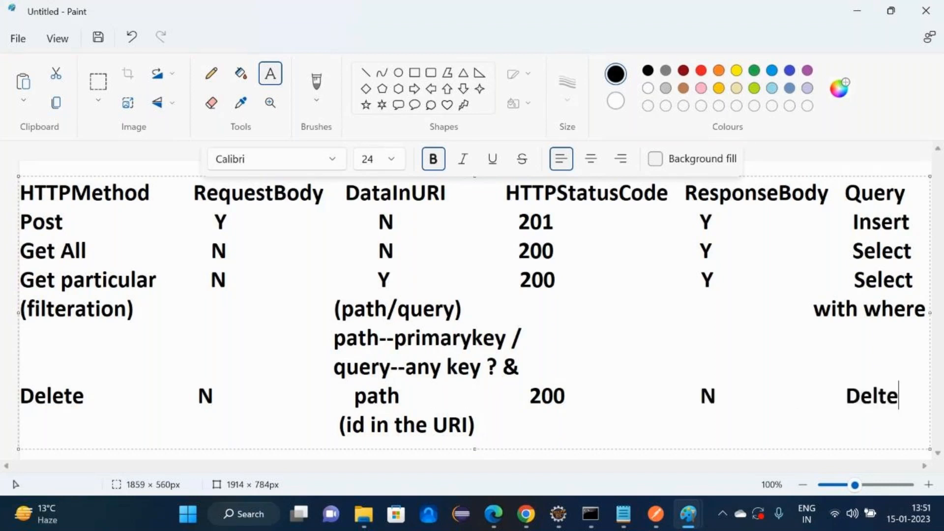
key(BackSpace)
key(BackSpace)
text(ete)
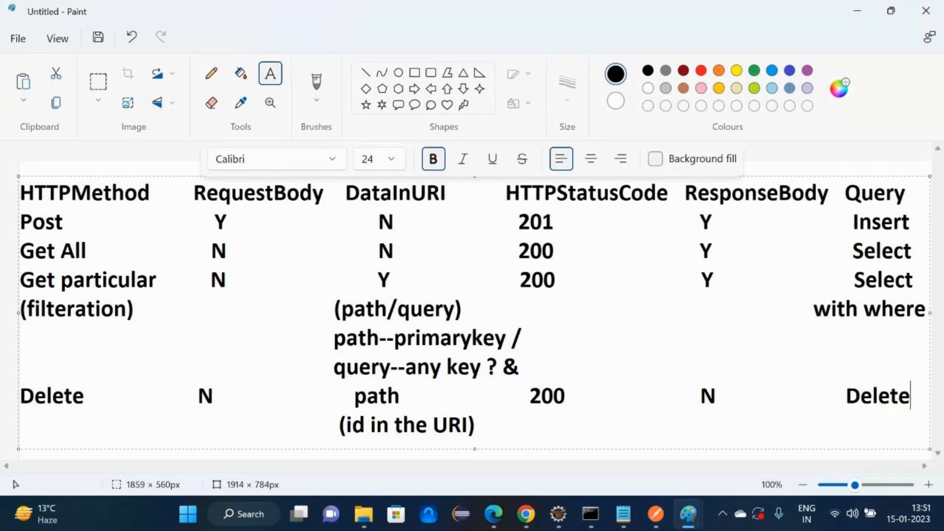
key(alt+Tab)
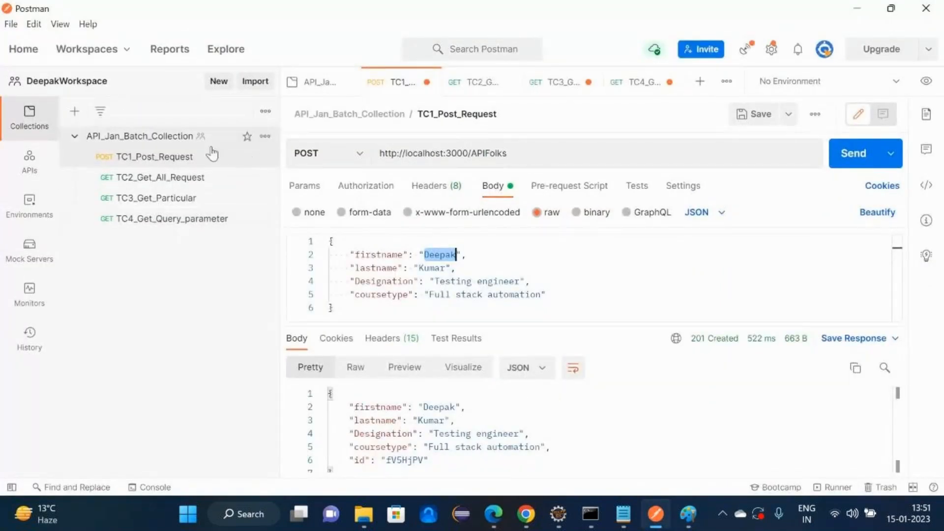
- Add a fifth request to API_Jan_Batch_Collection and rename it TC5_Delete_Request
click(265, 137)
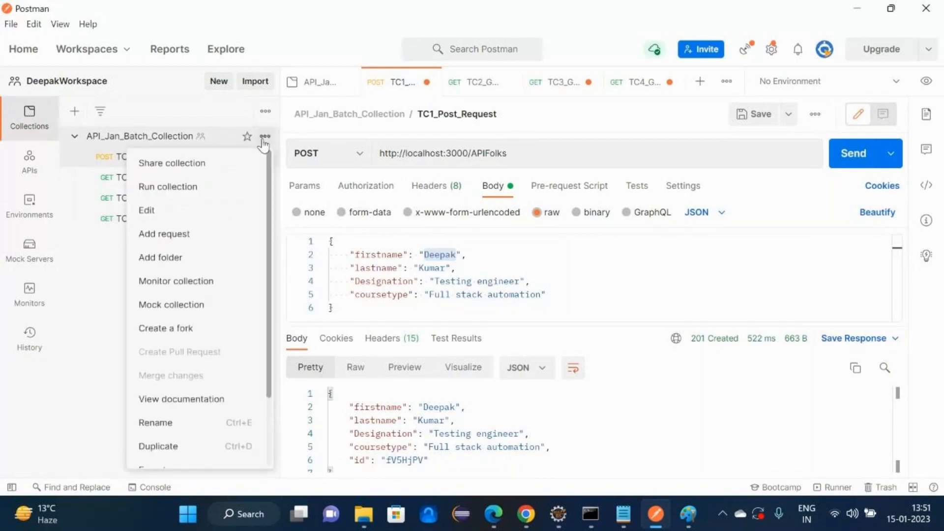
click(163, 241)
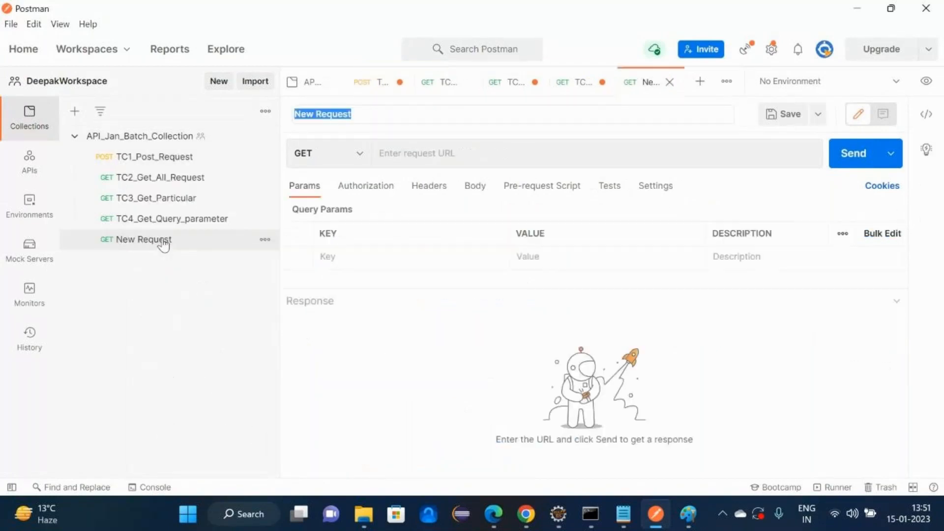
click(263, 242)
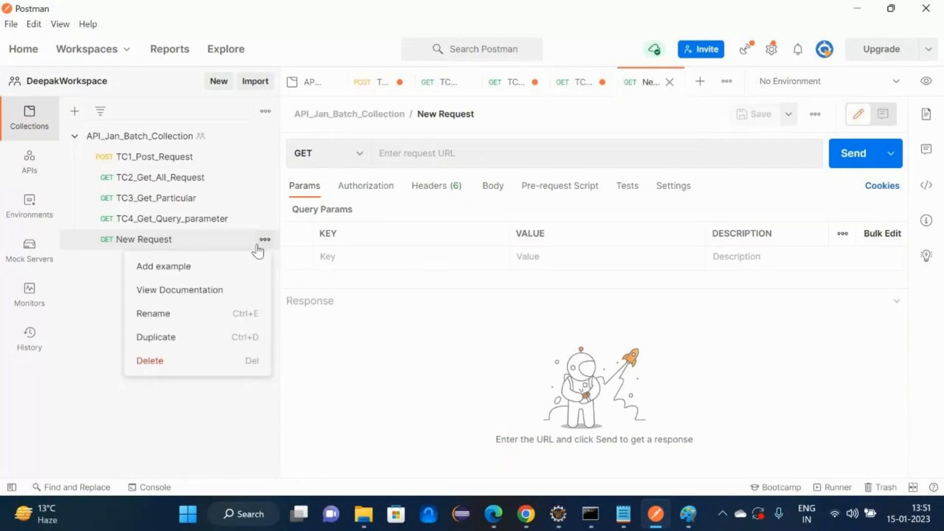
click(175, 317)
text(T)
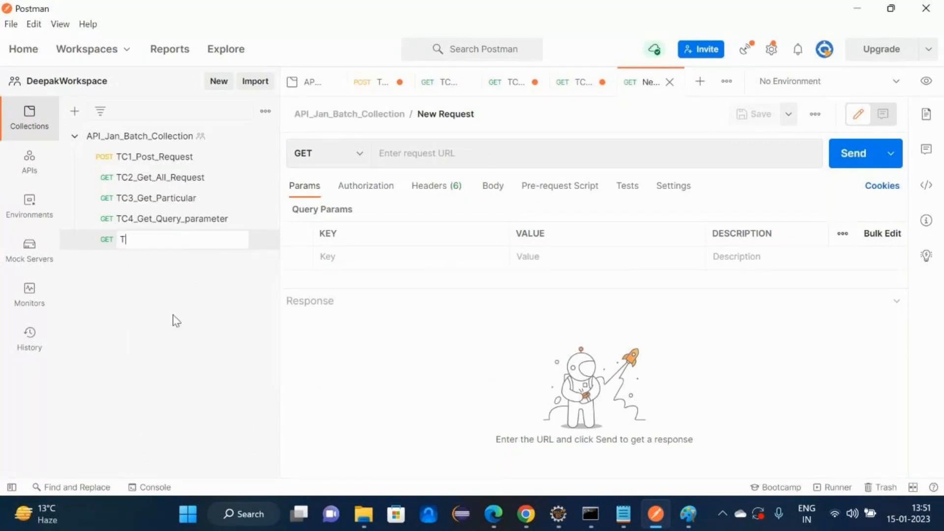
text(C5_Delete_Request)
key(Return)
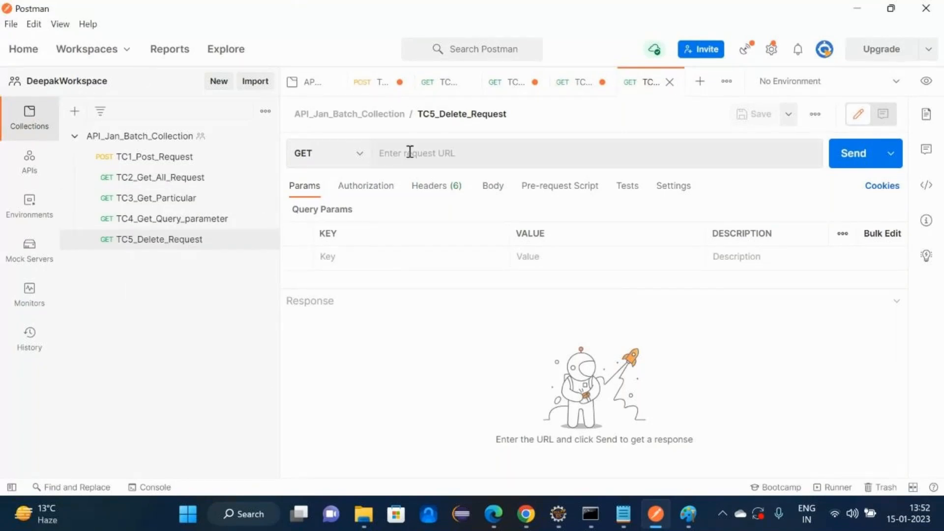
click(182, 178)
- Paste TC3's APIFolks URL into TC5_Delete_Request, replacing the record id at its end with Ravenee
click(181, 199)
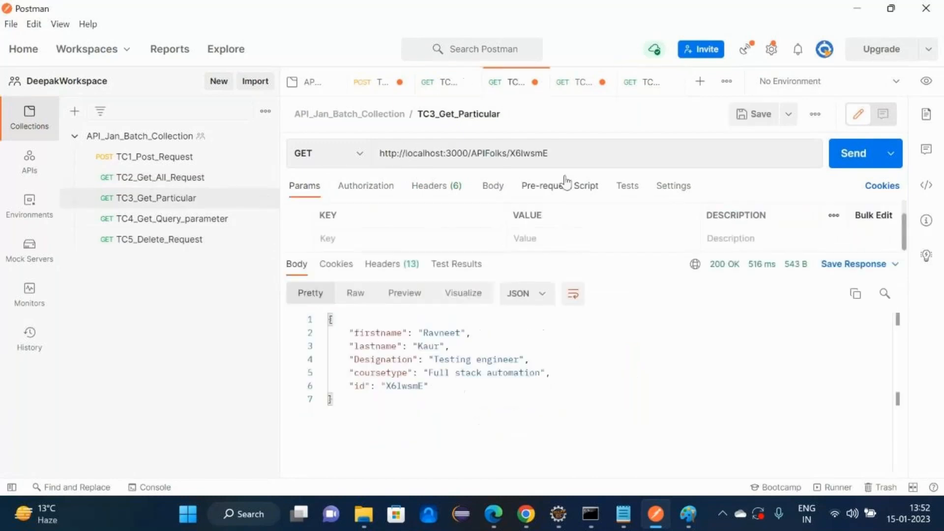
triple_click(560, 158)
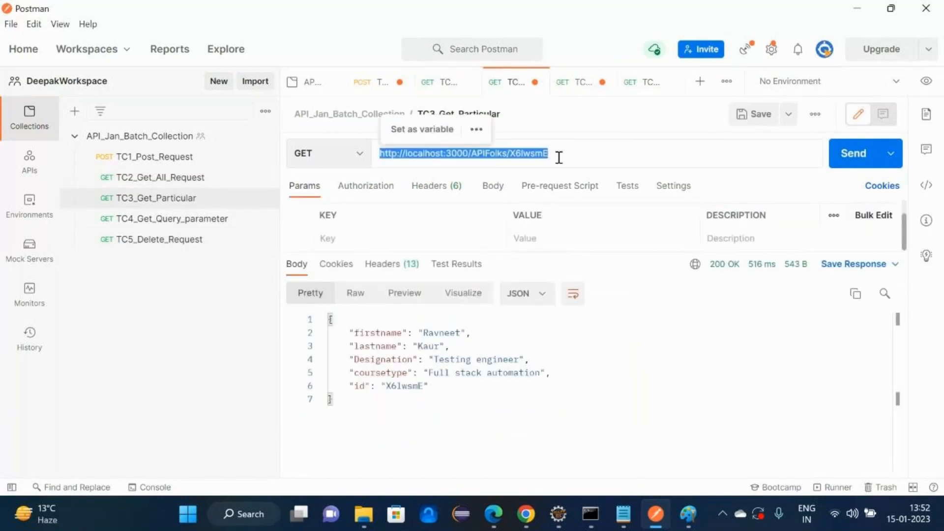
click(151, 240)
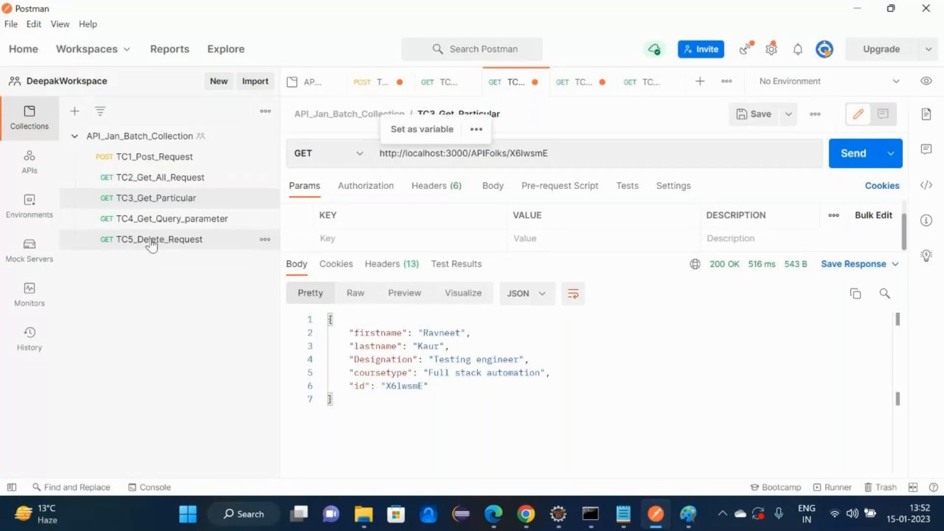
click(388, 158)
text(http://localhost:3000/APIFolks/X6IwsmE)
double_click(524, 153)
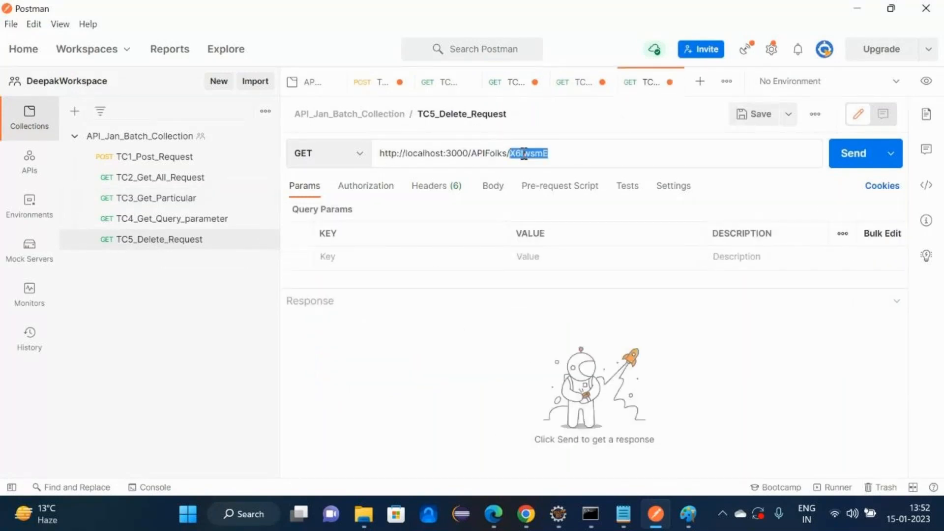
key(BackSpace)
text(Rave)
text(neet)
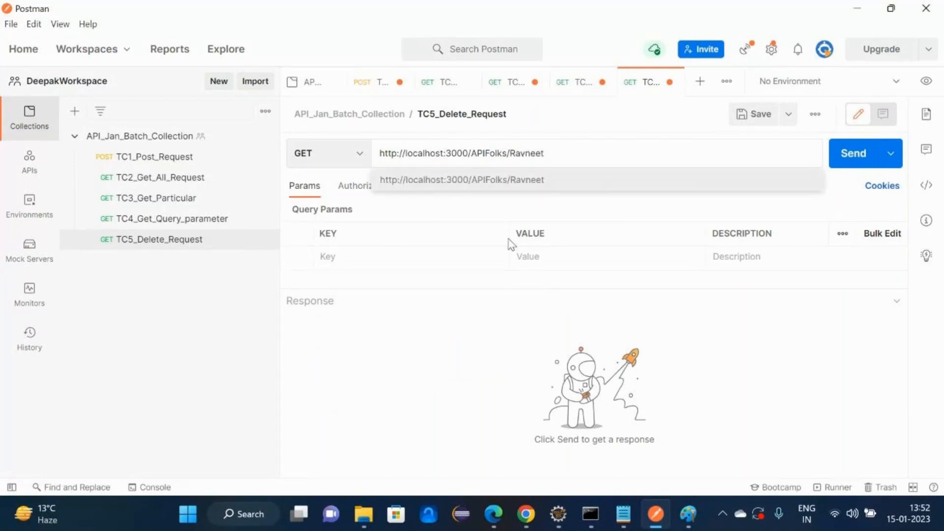
click(467, 360)
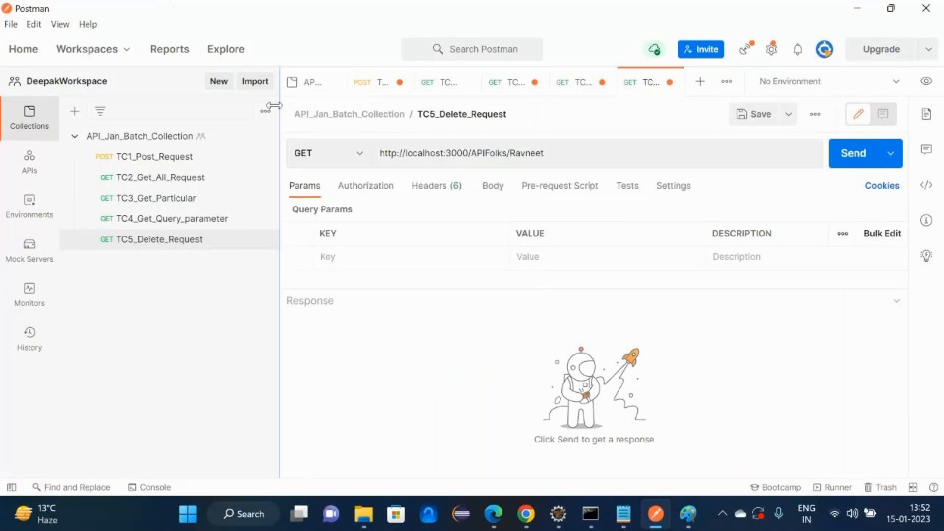
- Change the method to DELETE, save, and send it, getting 200 OK with an empty {} body
click(355, 159)
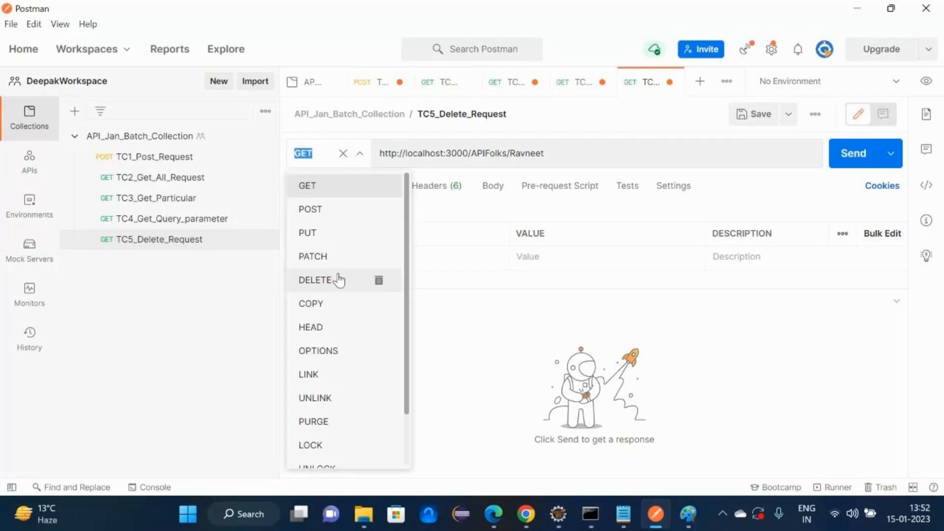
click(338, 280)
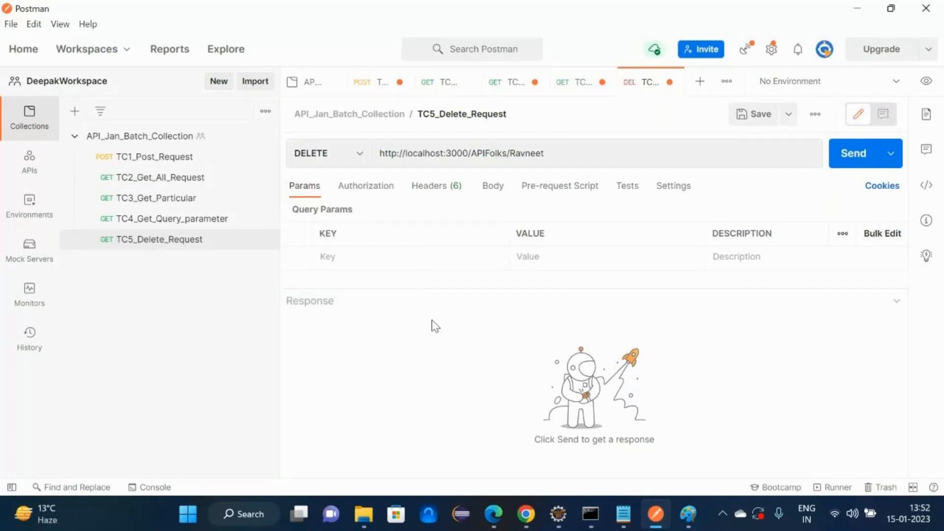
key(ctrl+s)
click(842, 167)
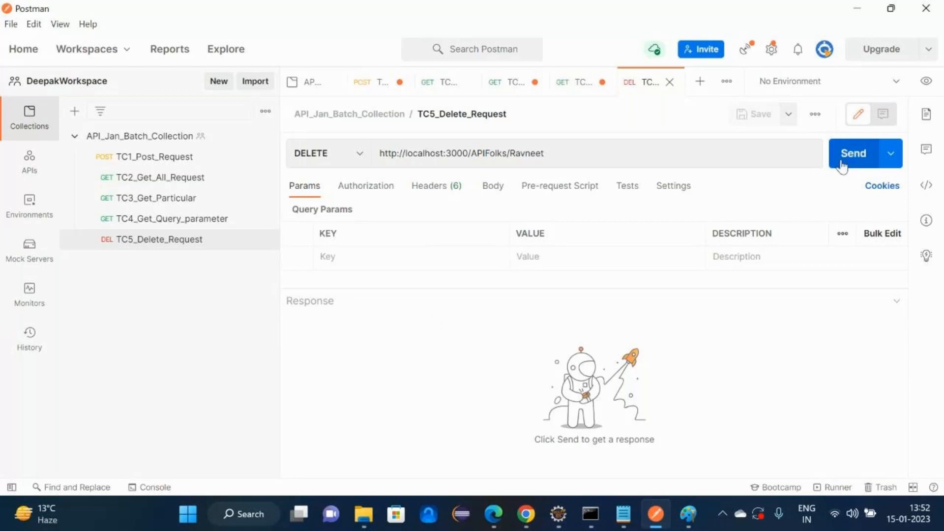
click(691, 369)
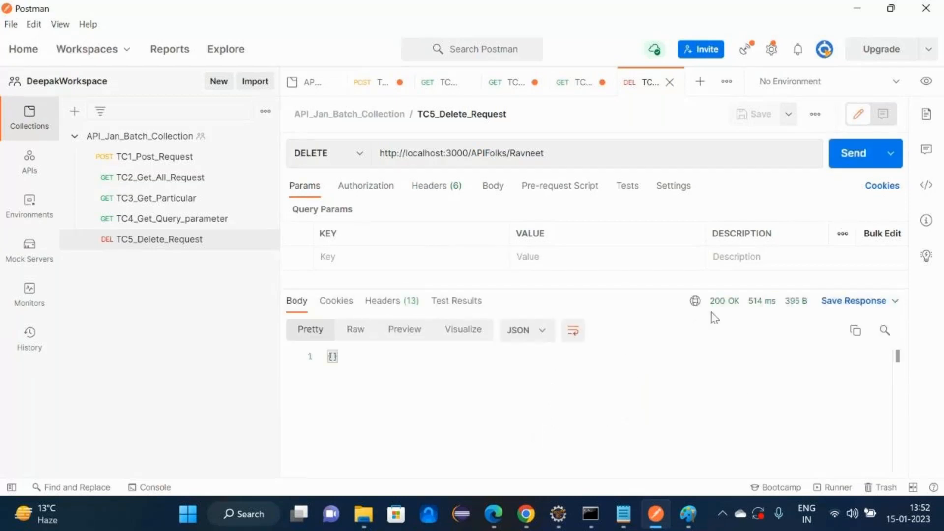
drag(712, 302, 739, 311)
- Minimize Postman and Paint and look through the APIFolks records in the janbatch file
click(858, 9)
click(859, 10)
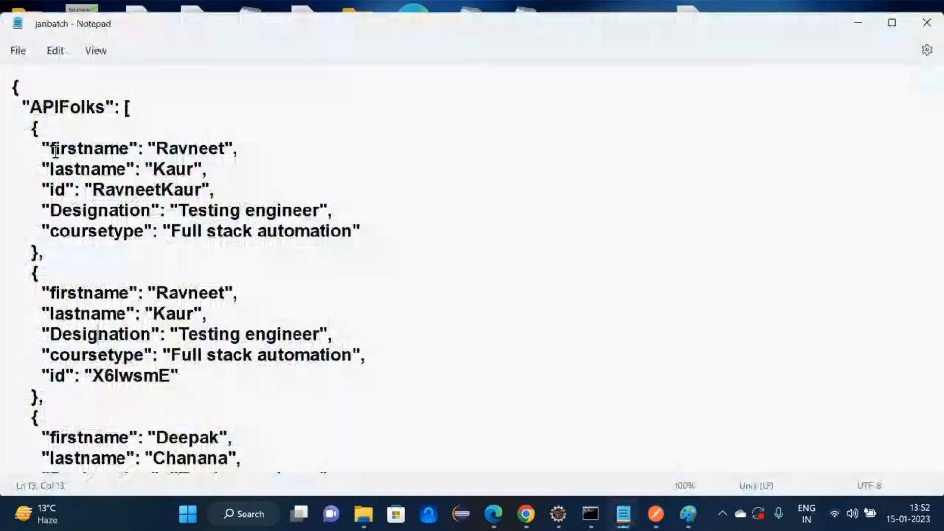
drag(42, 129, 81, 231)
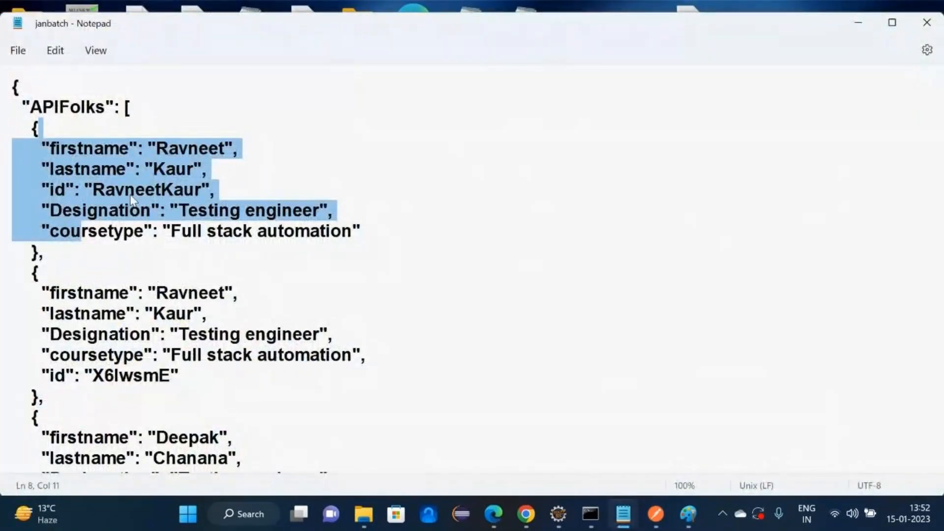
double_click(132, 196)
key(Down)
key(Down)
key(Down)
key(Down)
key(Down)
key(Down)
key(Down)
key(Down)
key(Down)
key(Down)
key(Down)
key(Down)
key(Down)
key(Down)
key(Down)
key(Down)
key(Down)
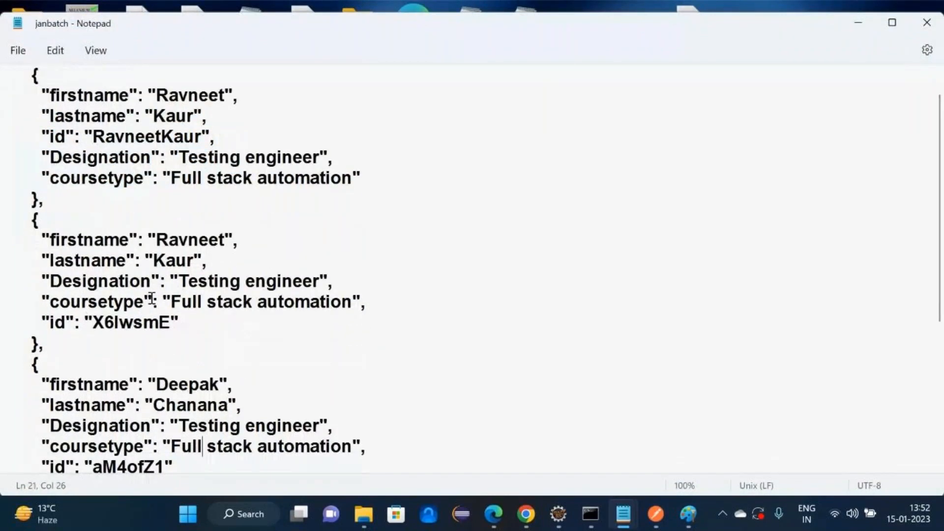
key(Down)
key(Down)
key(Down)
key(Down)
key(Down)
key(Down)
key(Down)
key(Down)
key(Down)
key(Down)
key(Down)
key(Down)
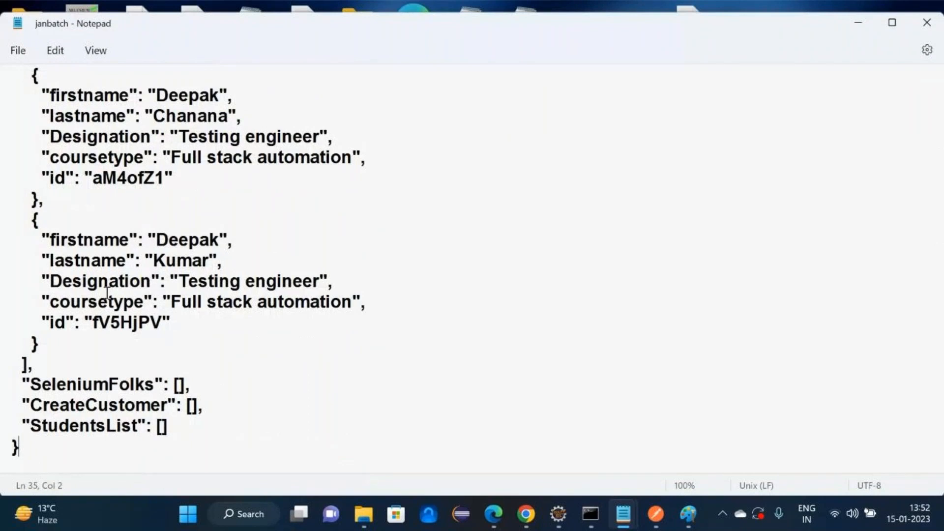
- Close janbatch, bring up the json-server console, and begin the note about the frontend(UI)
click(928, 30)
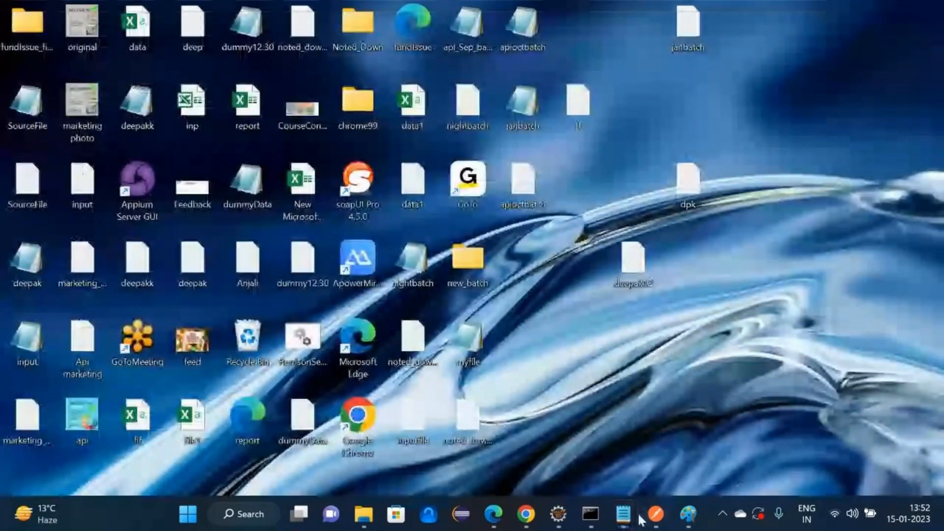
click(591, 514)
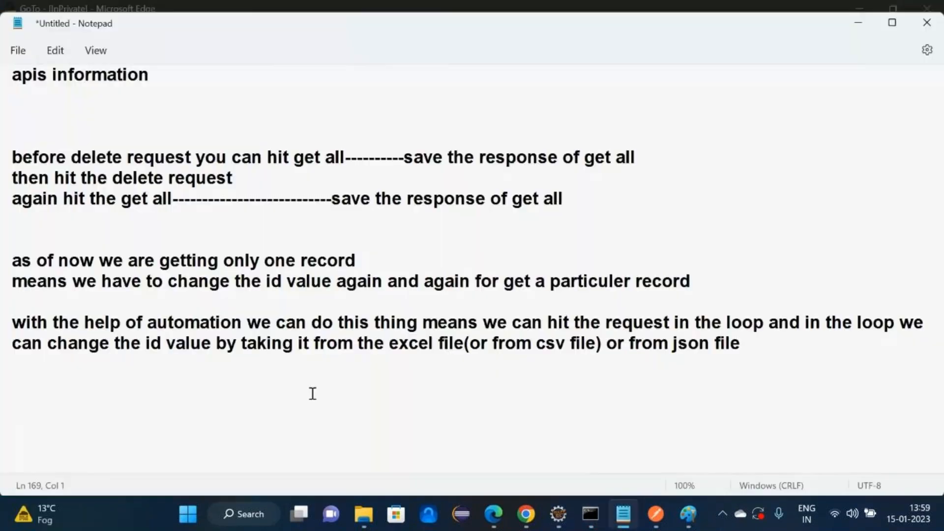
text(from t)
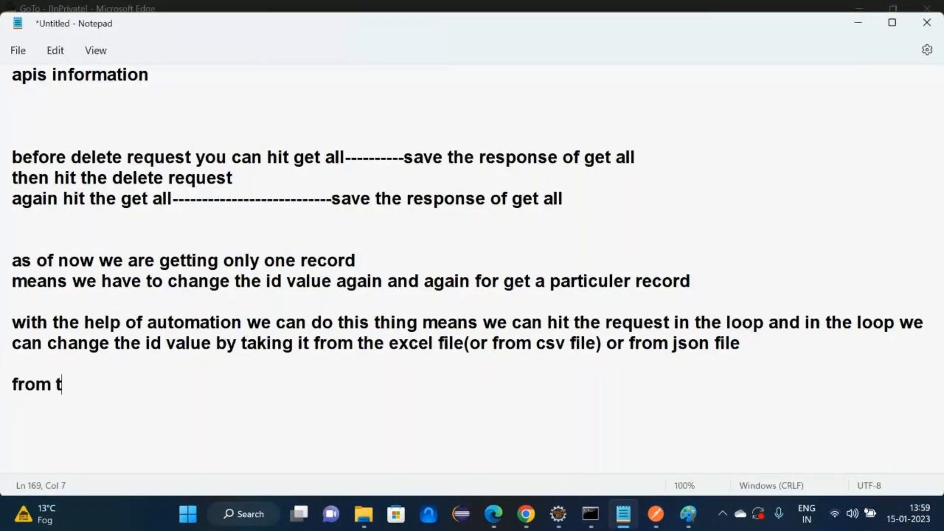
text(he front)
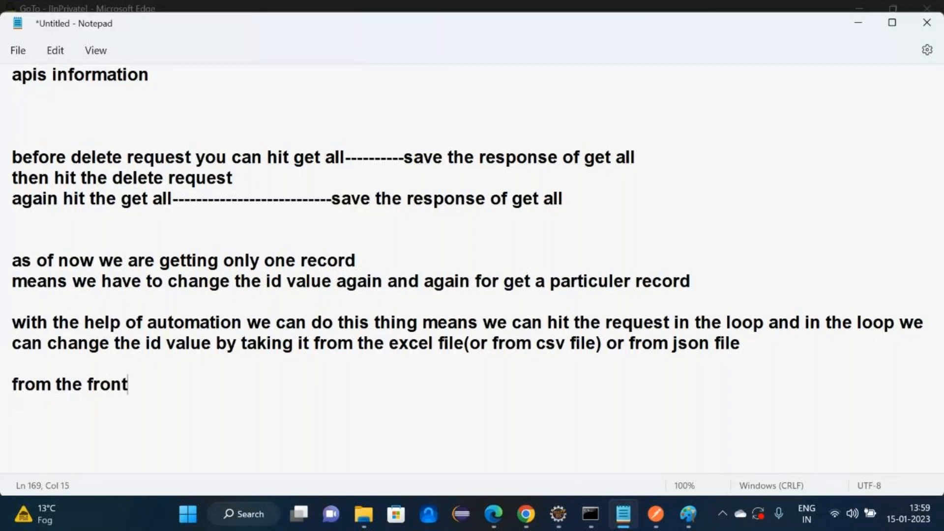
text(end(UI) you c)
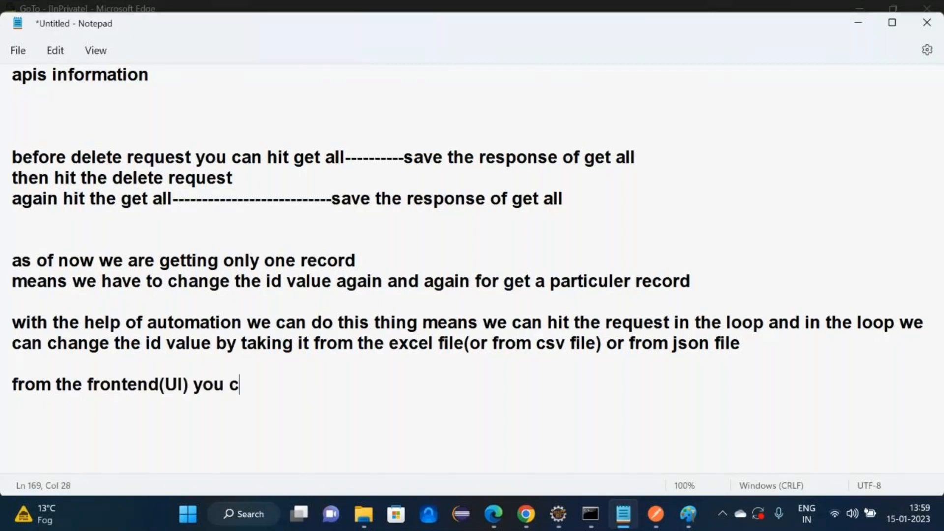
text(an take )
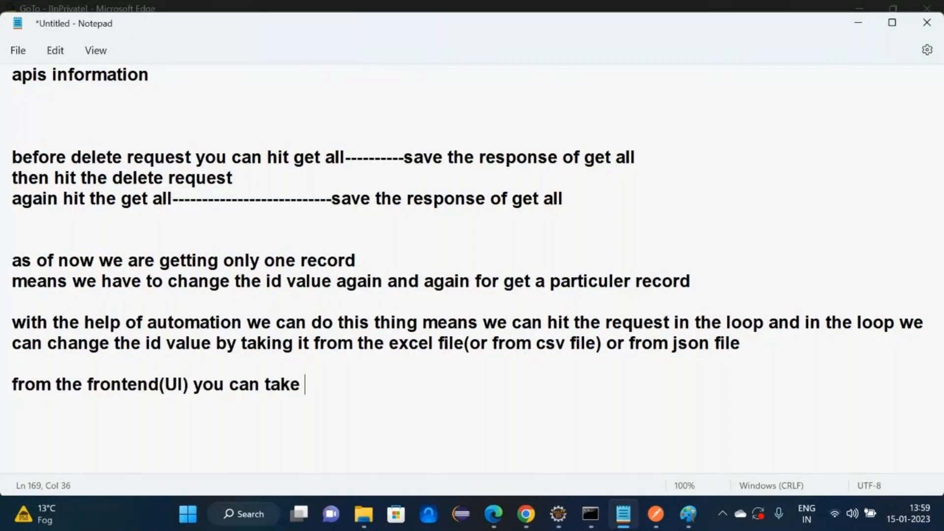
text(all these f)
- Finish the line 'from the frontend(UI) you can take all these information' and add blank lines
key(BackSpace)
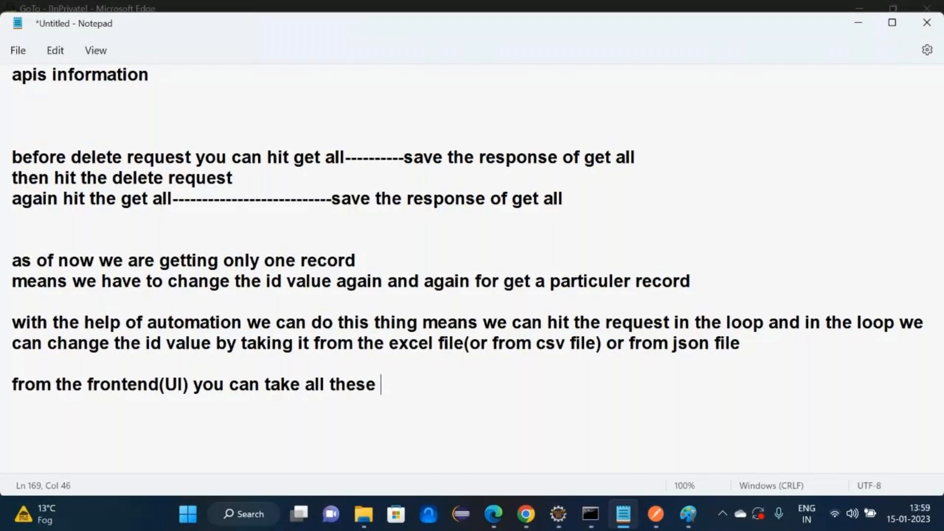
text(ifnr)
key(BackSpace)
key(BackSpace)
key(BackSpace)
text(n)
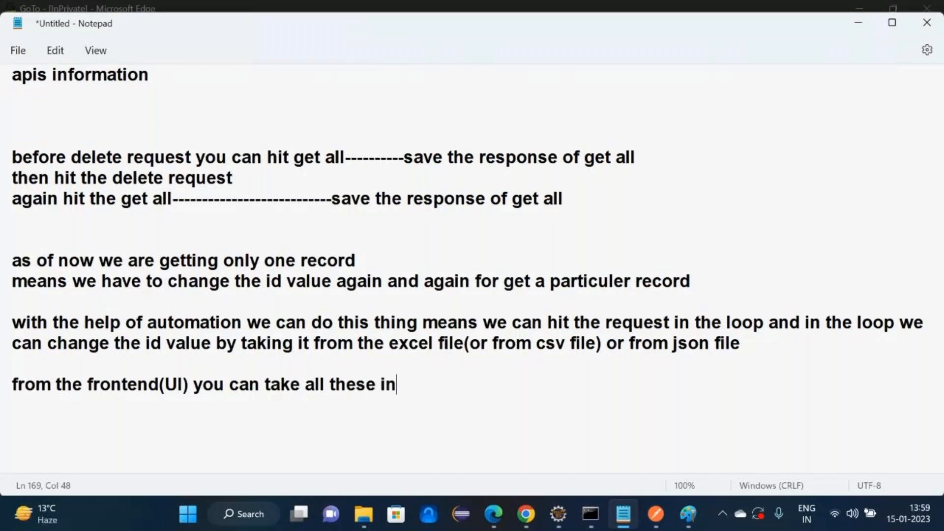
text(formation)
key(Return)
key(Return)
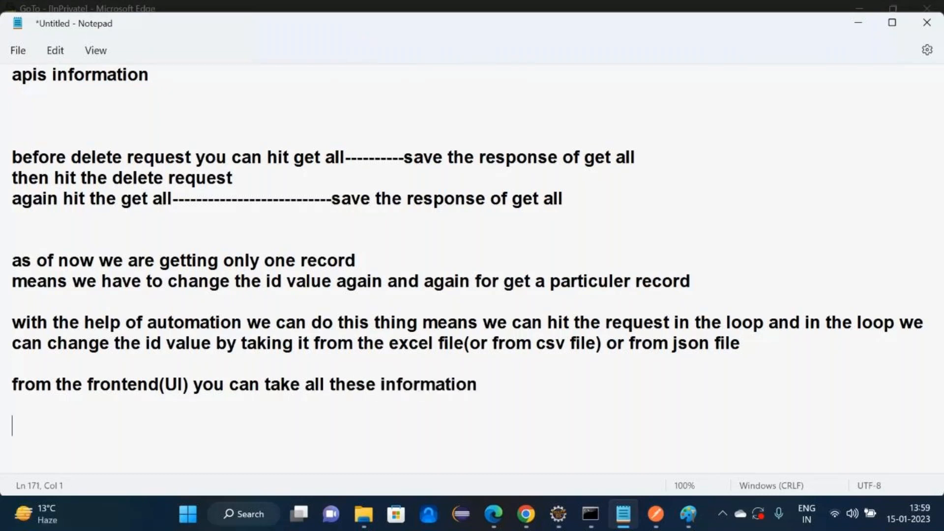
key(Return)
key(alt+Tab)
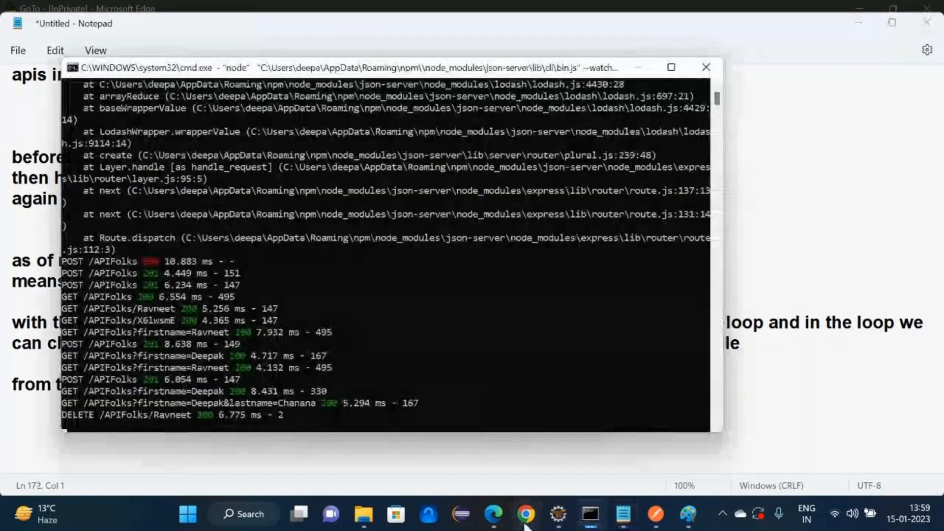
- On Chrome's Facebook login page, enter placeholder text as the email and a dummy password
click(525, 525)
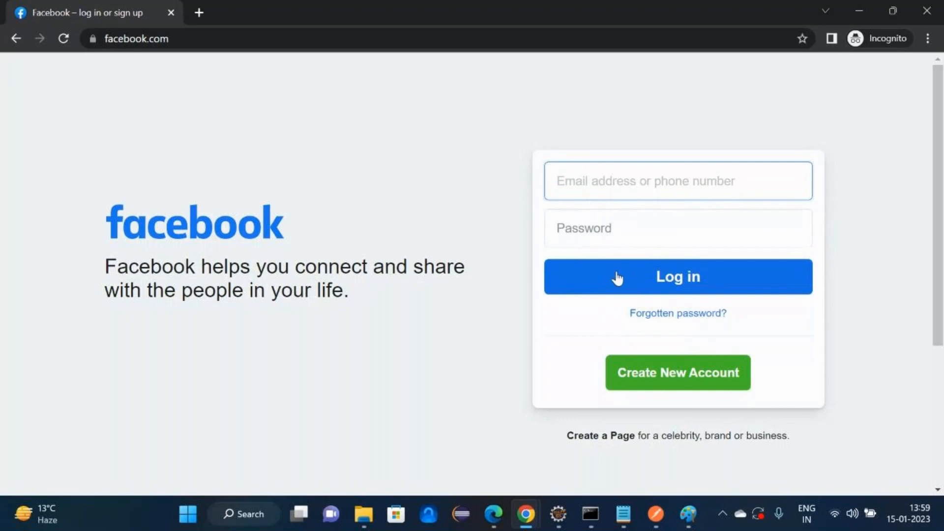
click(578, 190)
text(sdfgb)
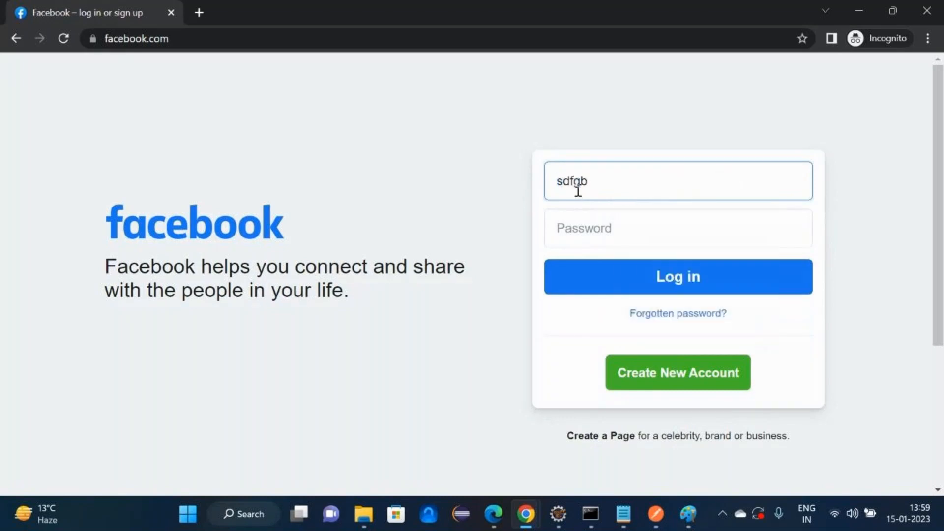
text(df)
key(Tab)
text(•••••)
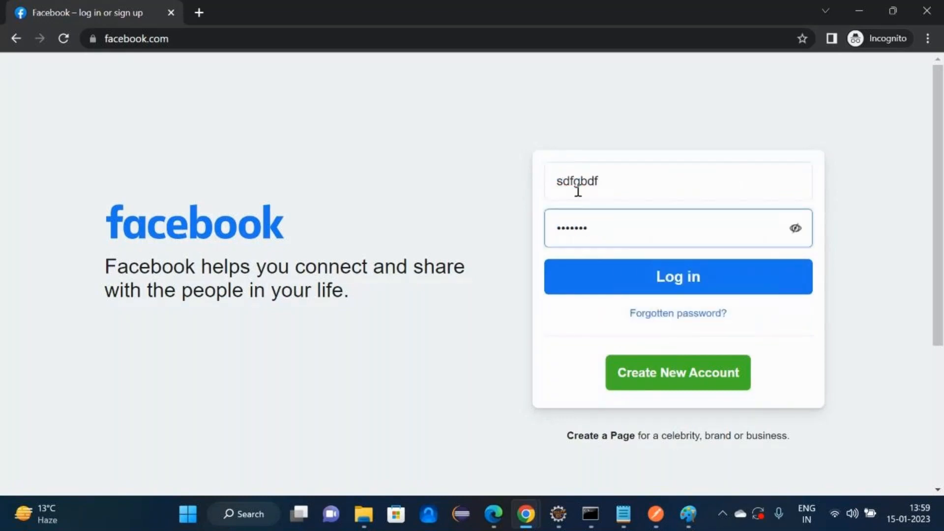
- Open an enlarged DevTools on the Network tab, then submit the Facebook login form
right_click(647, 281)
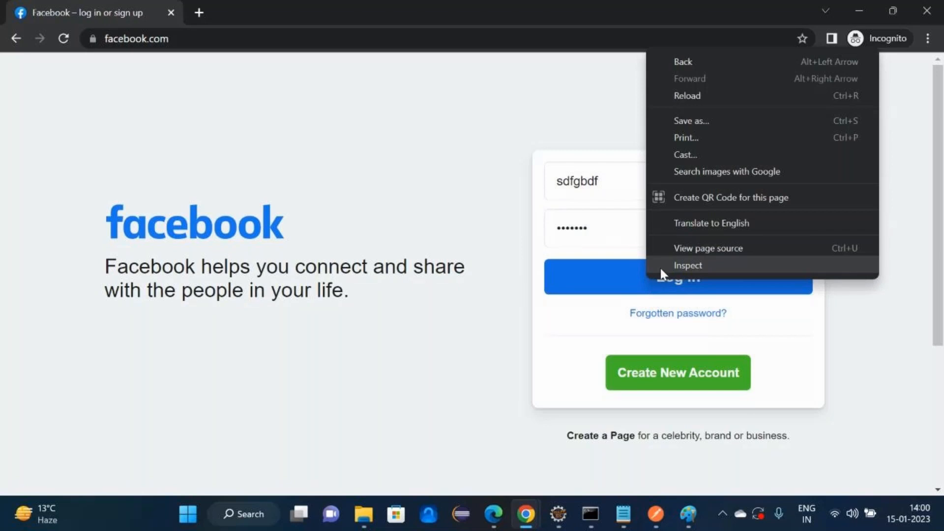
click(663, 263)
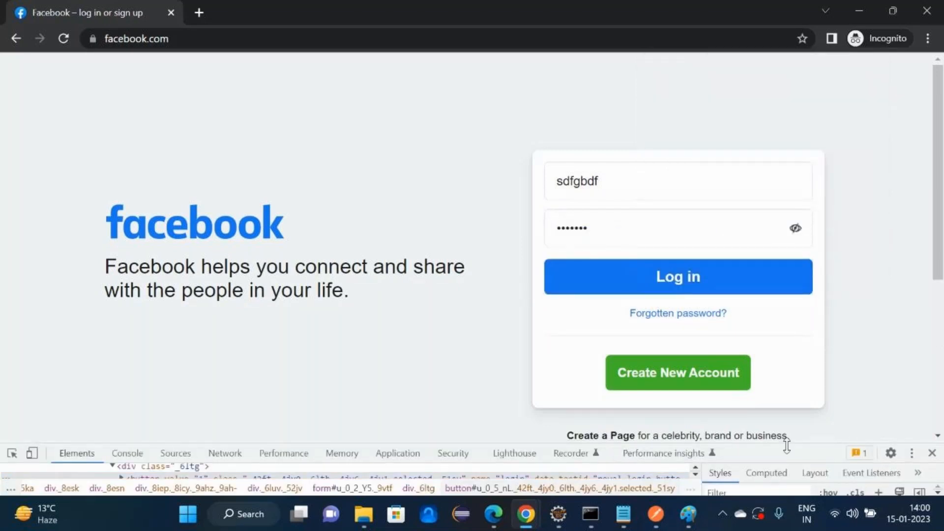
drag(788, 446, 246, 303)
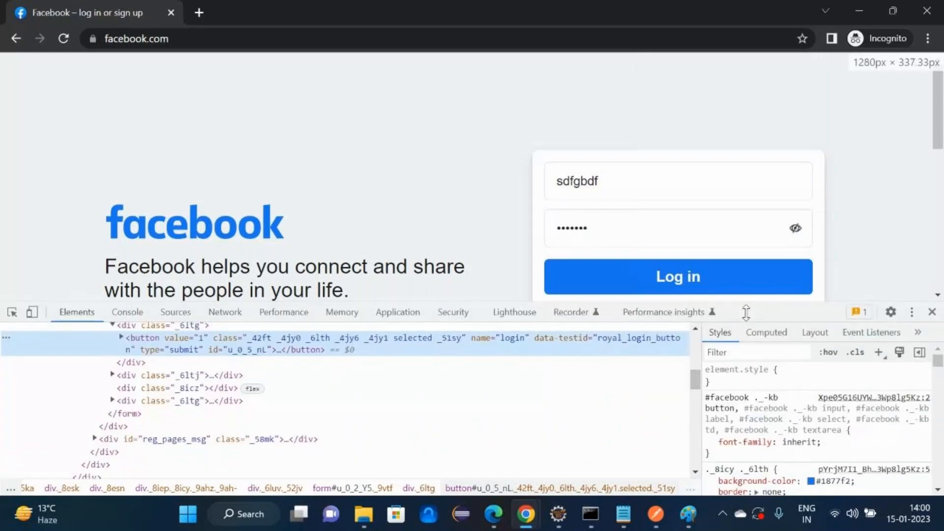
click(226, 313)
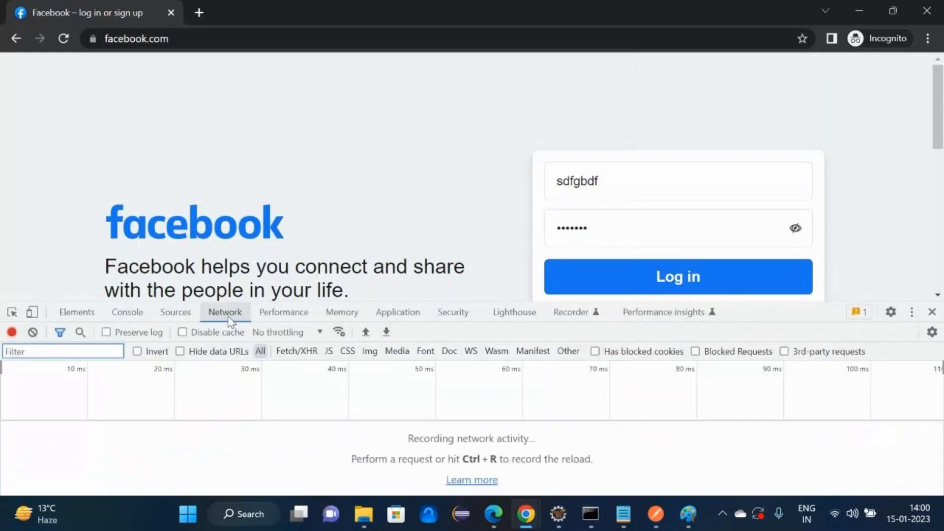
scroll(942, 133, down, 1)
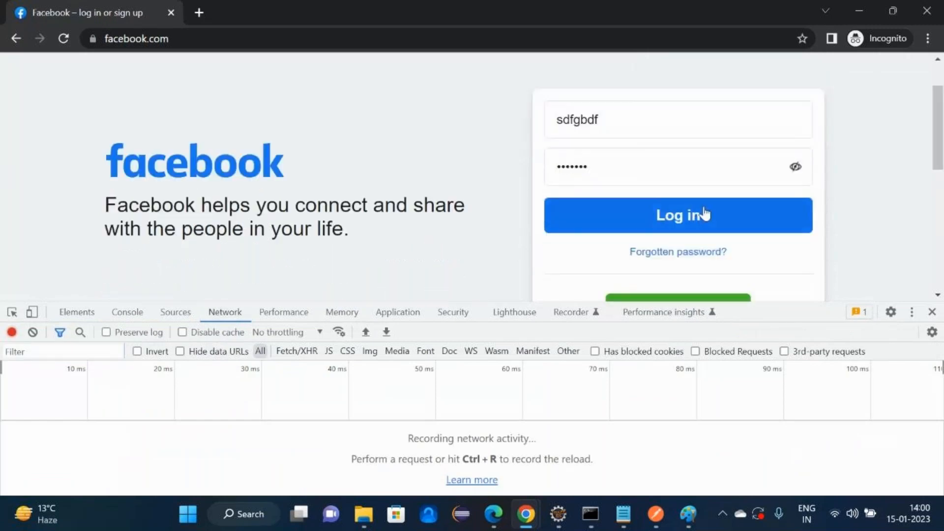
click(679, 216)
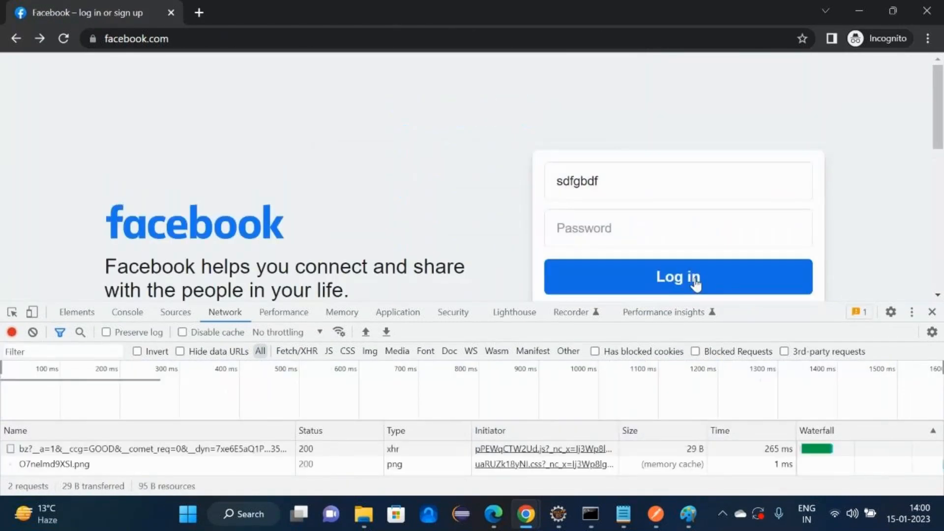
- Resubmit the login and inspect the login document request's headers, response and rendered preview
click(696, 278)
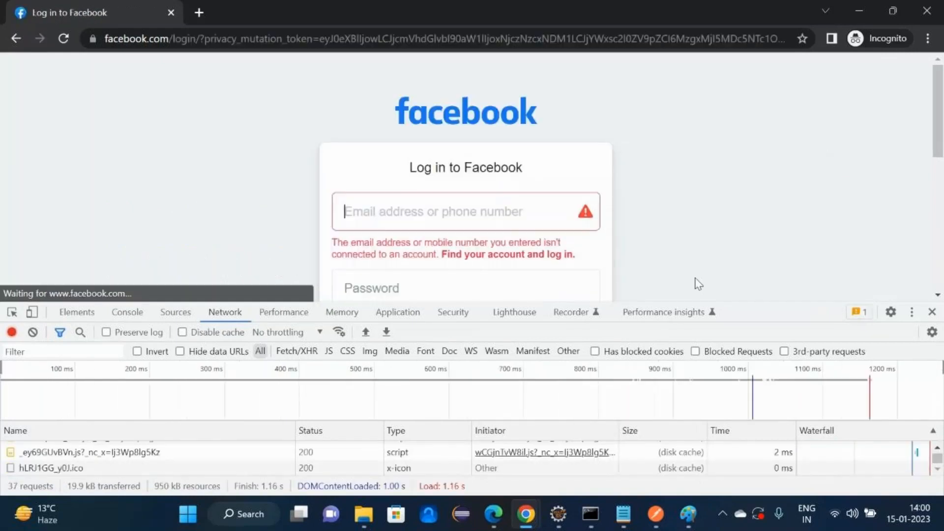
drag(808, 300, 774, 3)
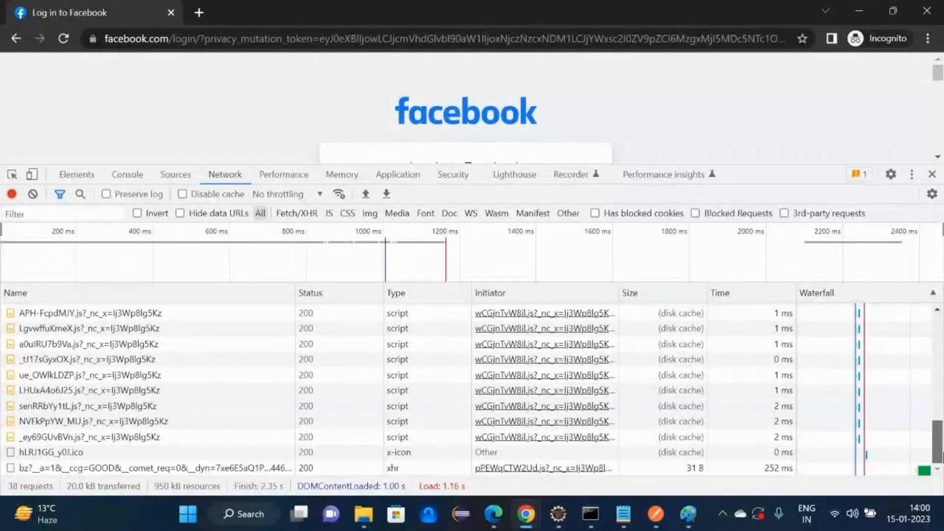
drag(938, 443, 937, 318)
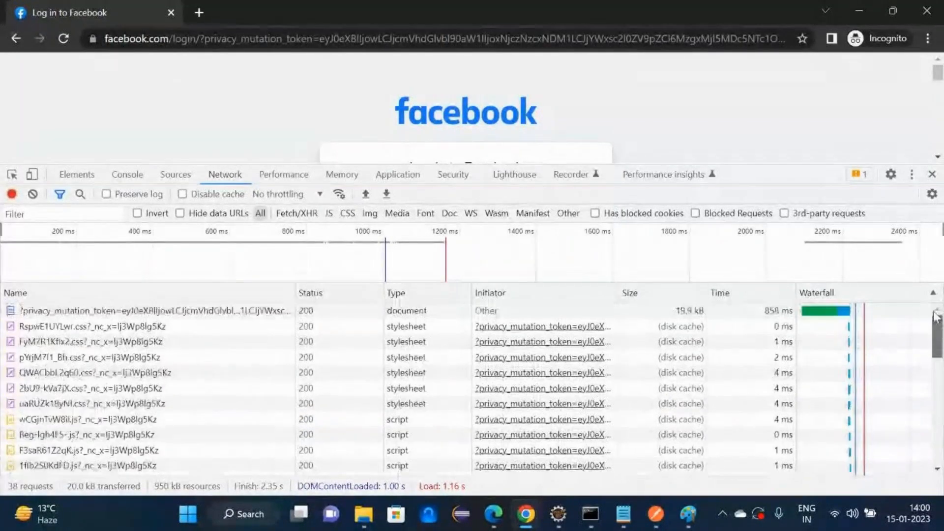
click(231, 311)
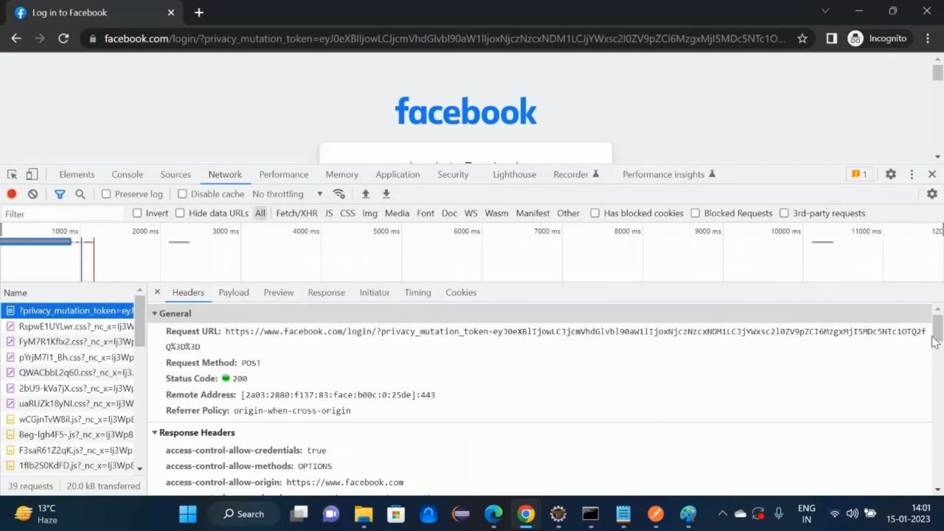
scroll(935, 343, down, 2)
click(325, 298)
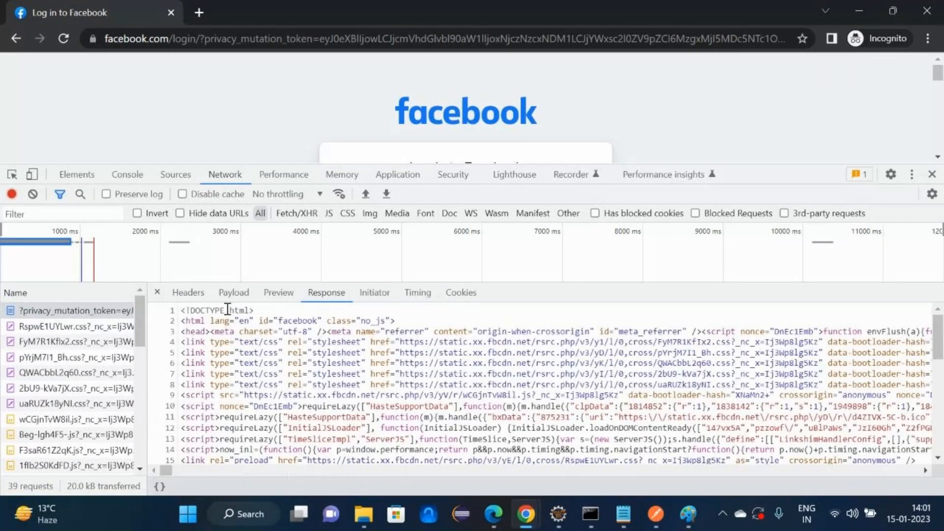
click(278, 292)
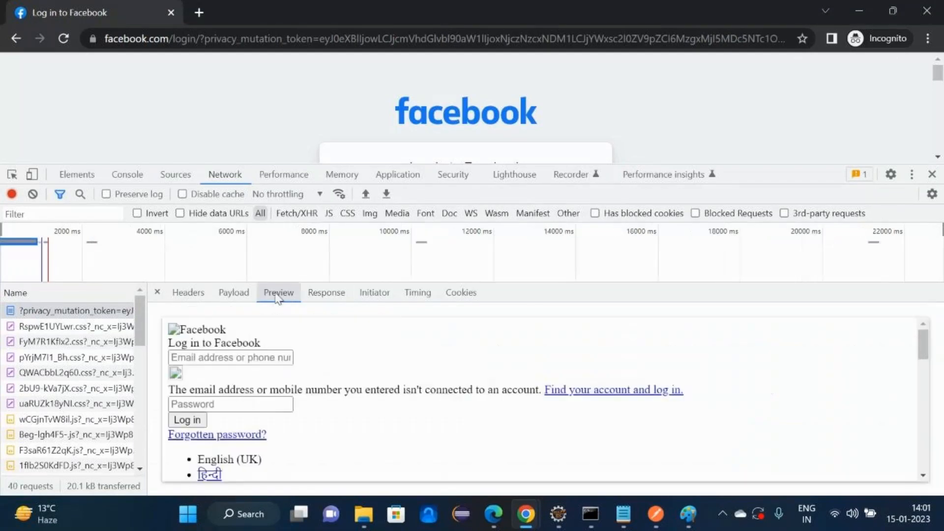
- Widen the Name column and preview FyM7R1Kflx2.css, pYrjM7I1_Bh.css and Beg-lgh4F5-.js
drag(923, 344, 936, 475)
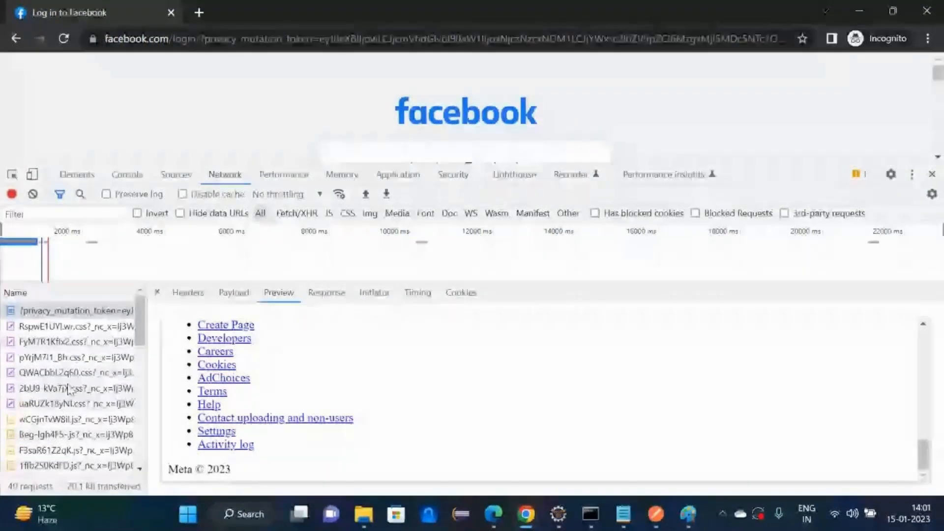
drag(143, 376, 462, 377)
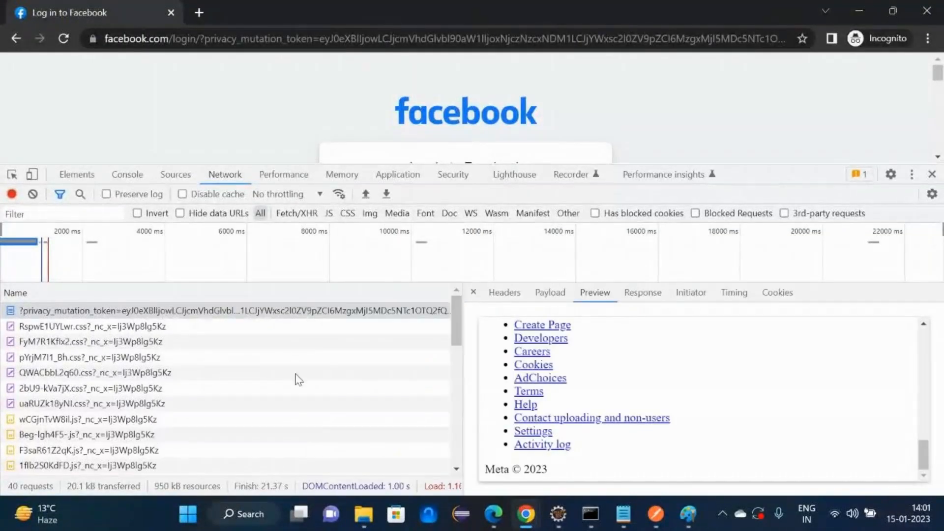
click(72, 342)
click(75, 358)
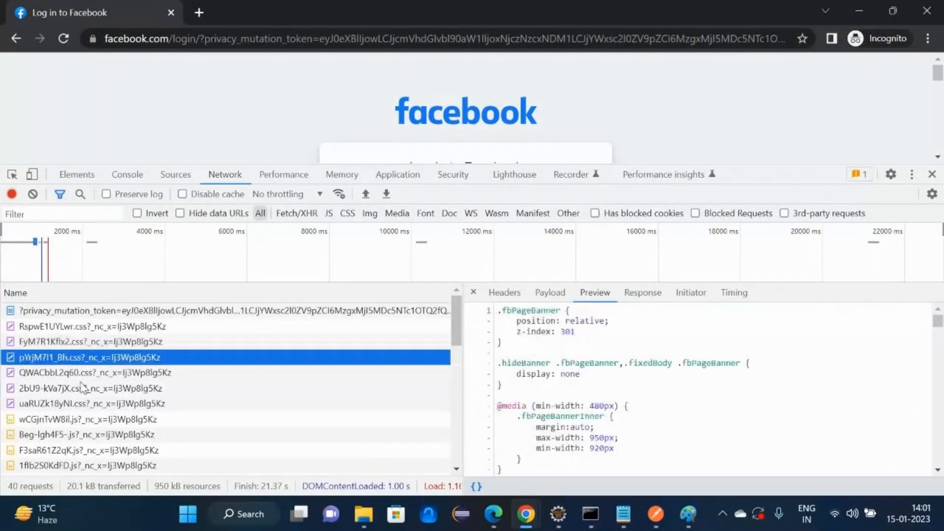
click(94, 437)
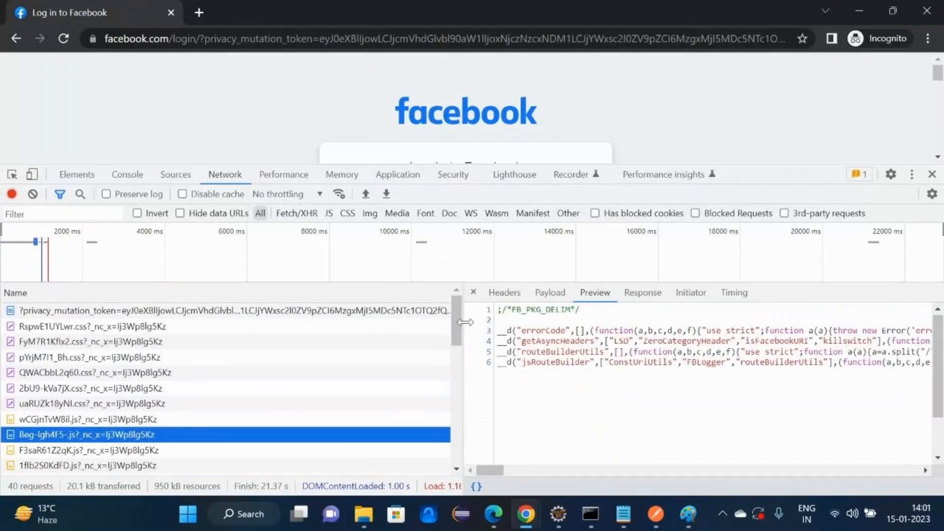
scroll(463, 367, down, 1)
scroll(413, 354, down, 5)
- Load google.com in the address bar by typing 'goo'
click(268, 39)
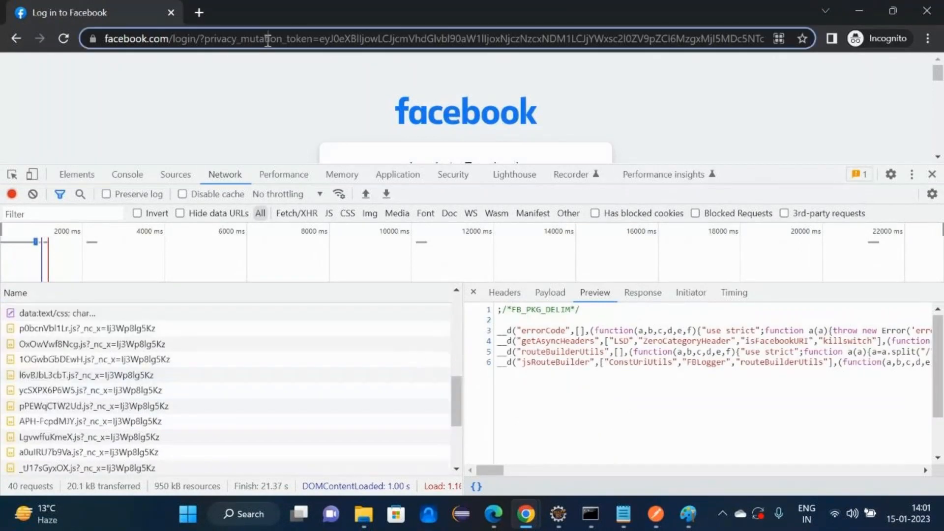
text(goo)
key(Return)
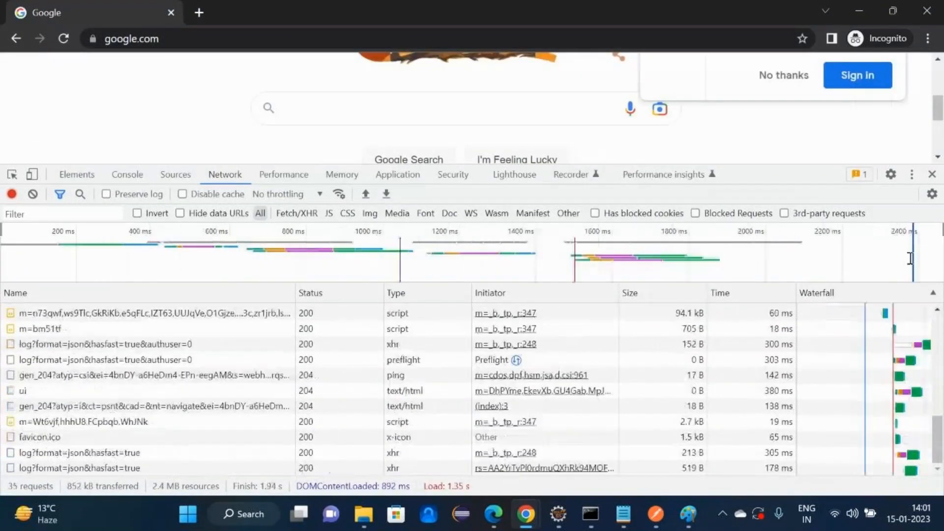
- Close DevTools and enter 'software testing' in the Google search box
click(932, 175)
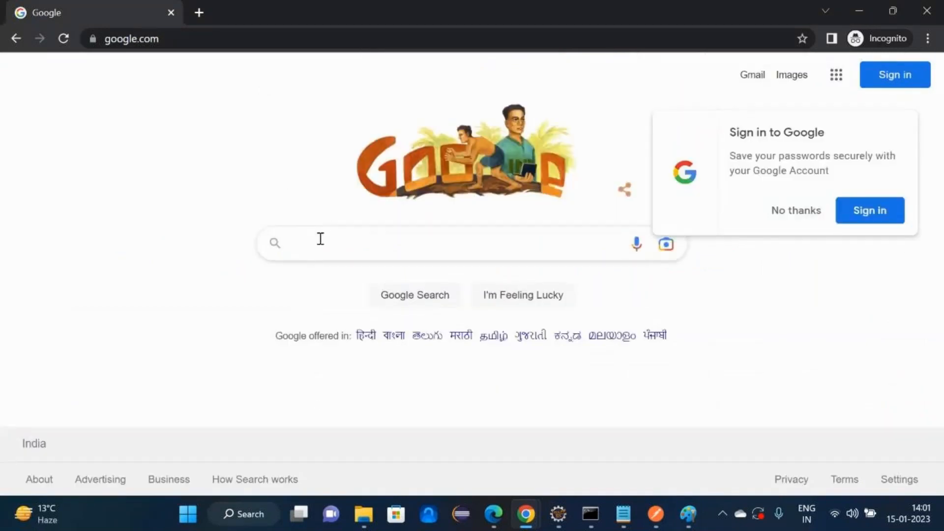
text(sofr)
key(BackSpace)
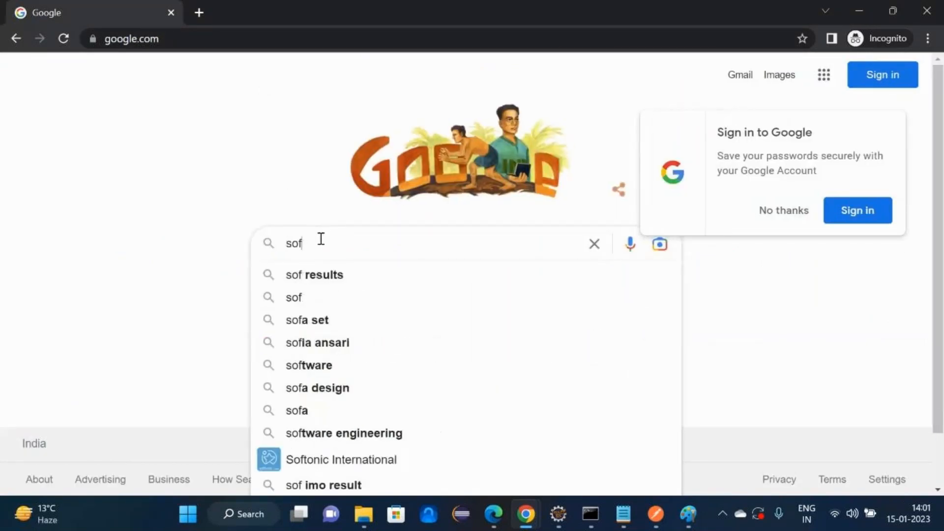
text(tware tes)
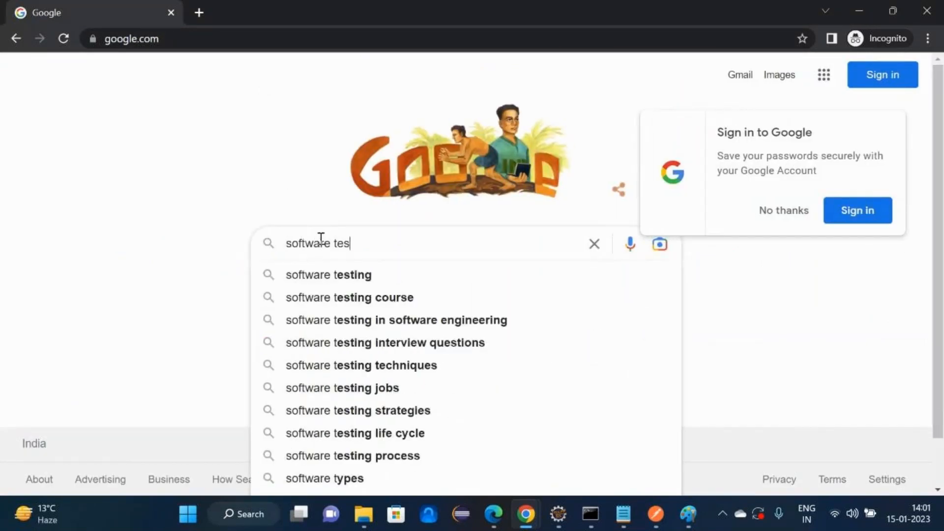
text(ting)
right_click(372, 243)
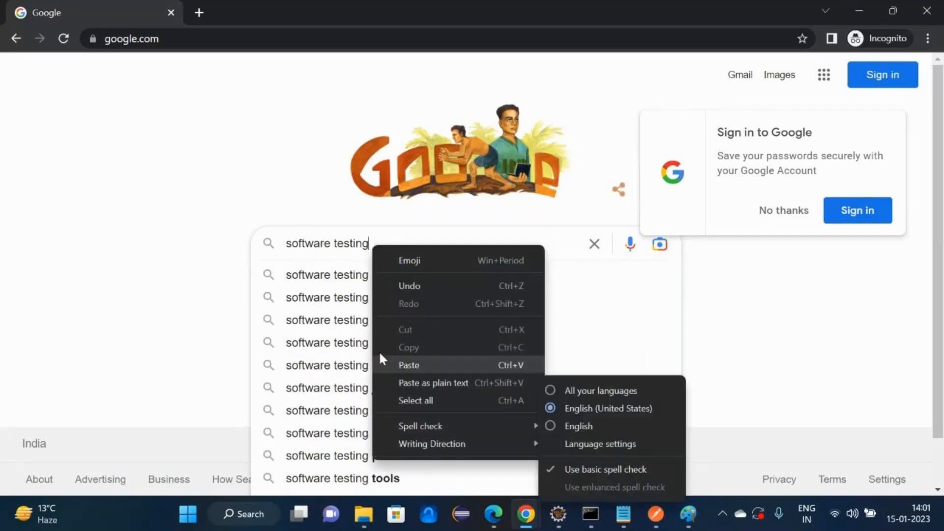
click(413, 234)
right_click(394, 252)
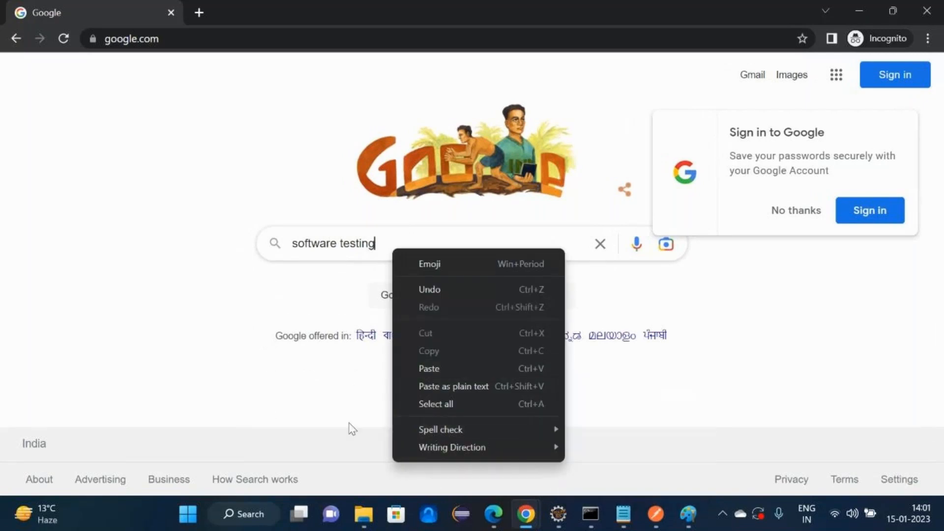
right_click(202, 278)
click(253, 280)
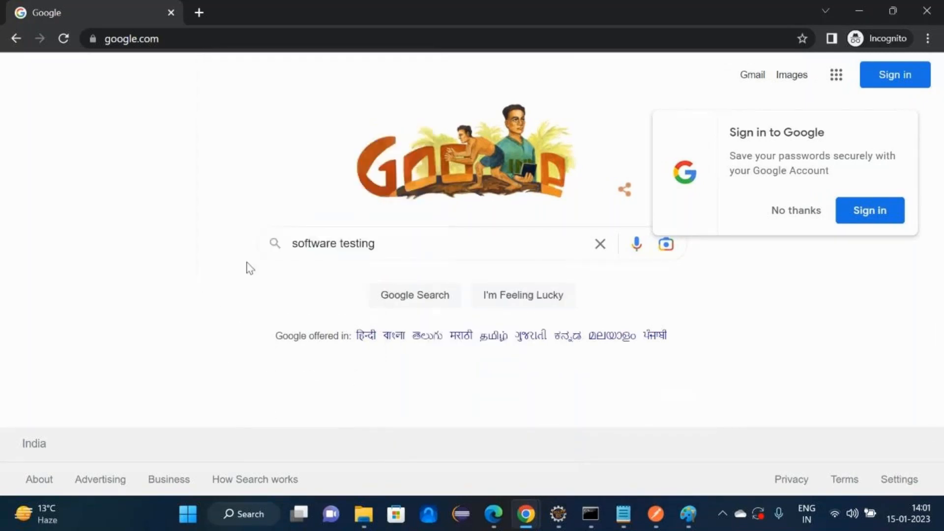
- Reopen DevTools on the Network tab and submit the 'software testing' search
key(ctrl+shift+i)
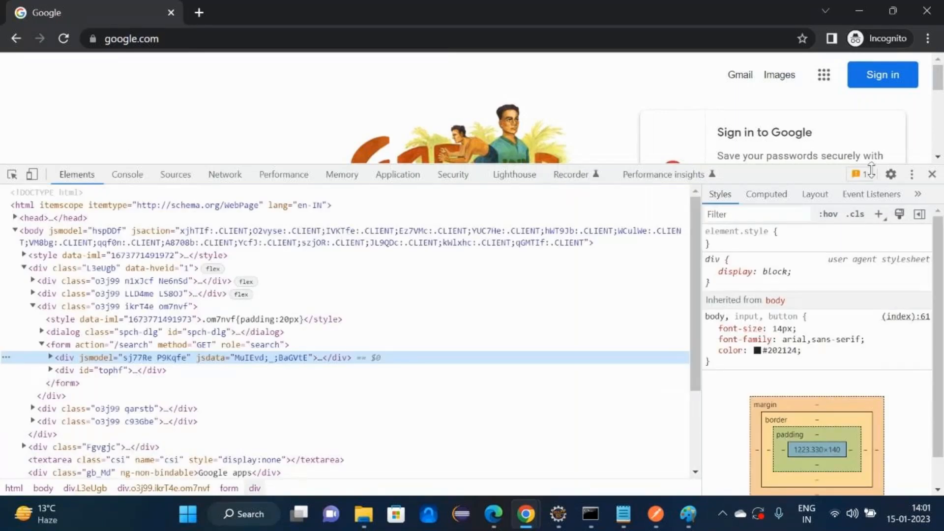
drag(872, 165, 590, 367)
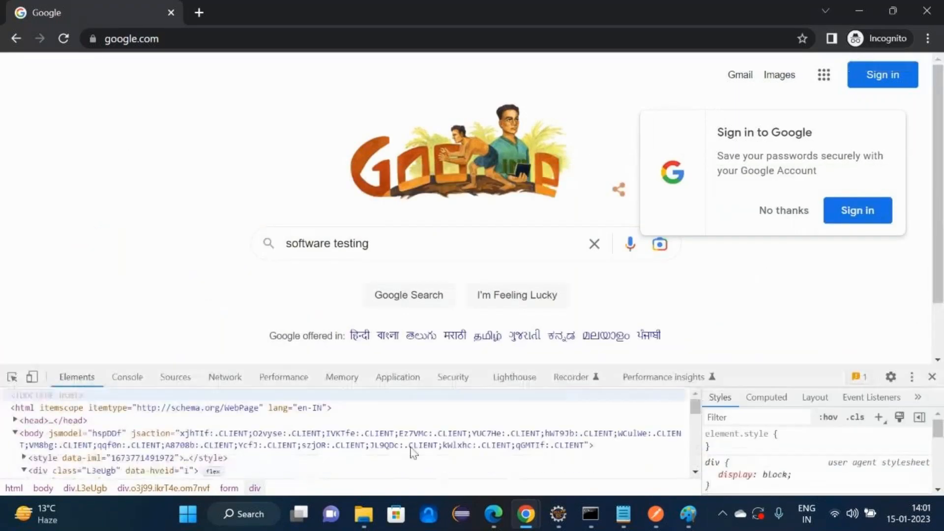
click(237, 384)
click(372, 243)
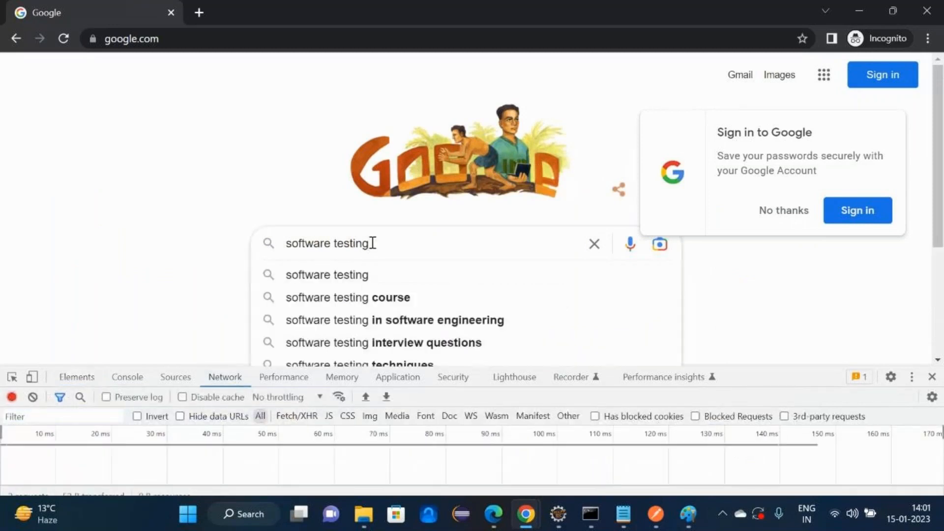
key(Return)
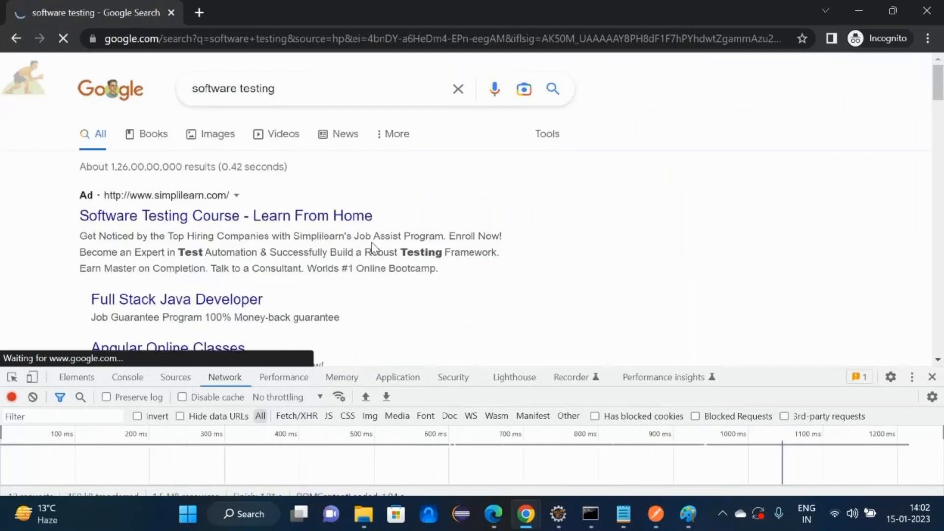
- Open the search request and view its query string parameters in Payload
drag(760, 367, 730, 55)
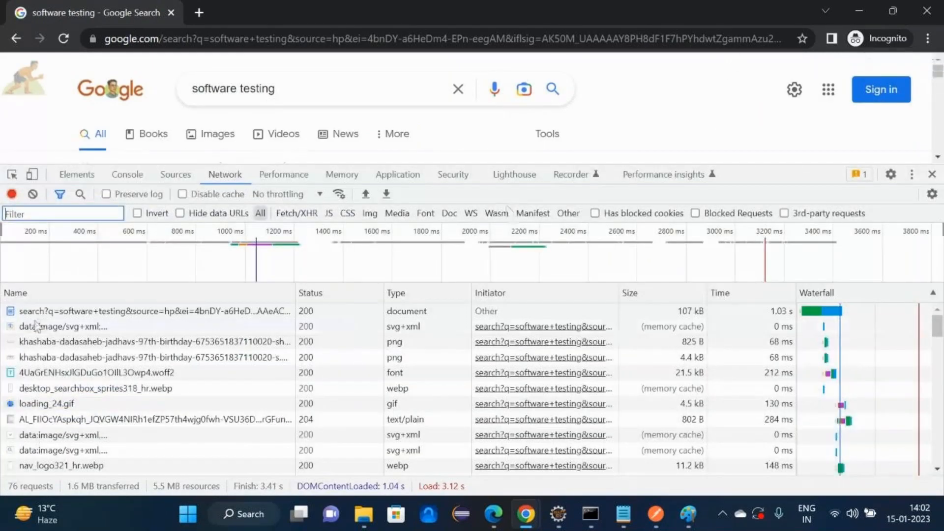
click(63, 312)
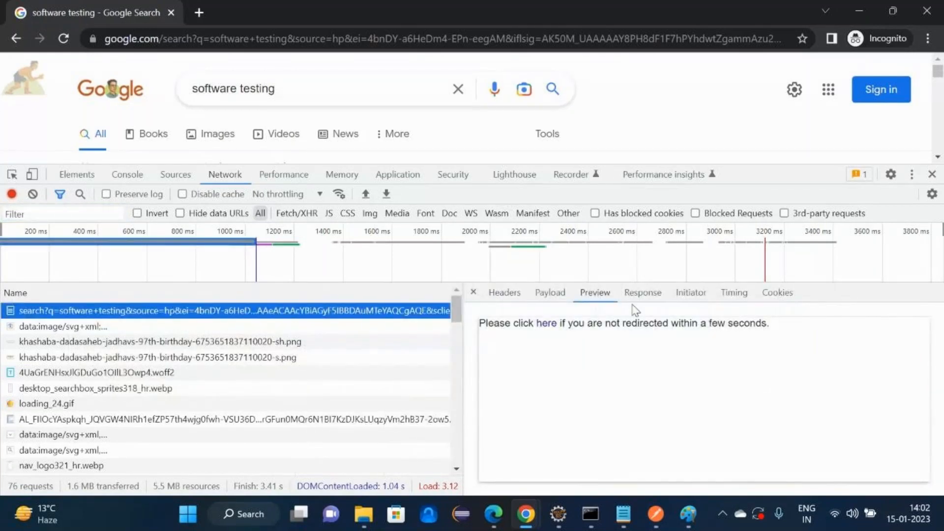
click(549, 294)
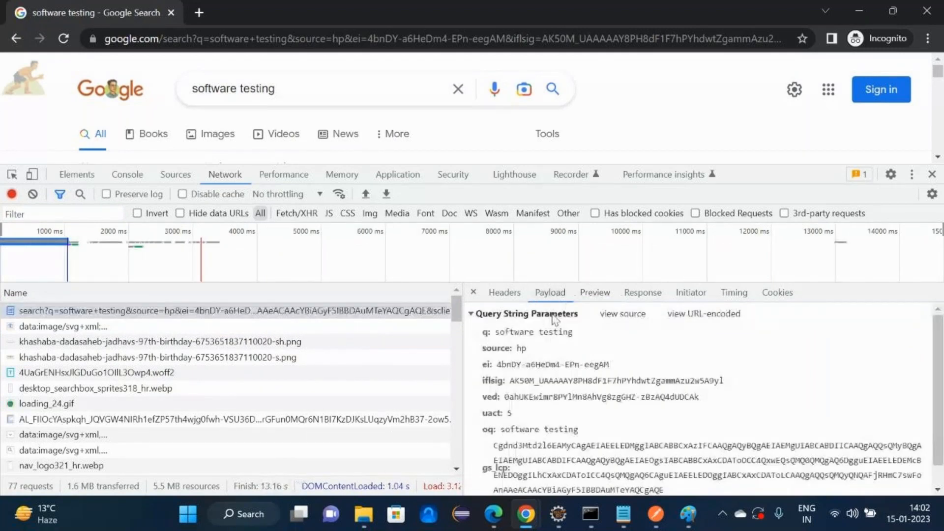
click(472, 315)
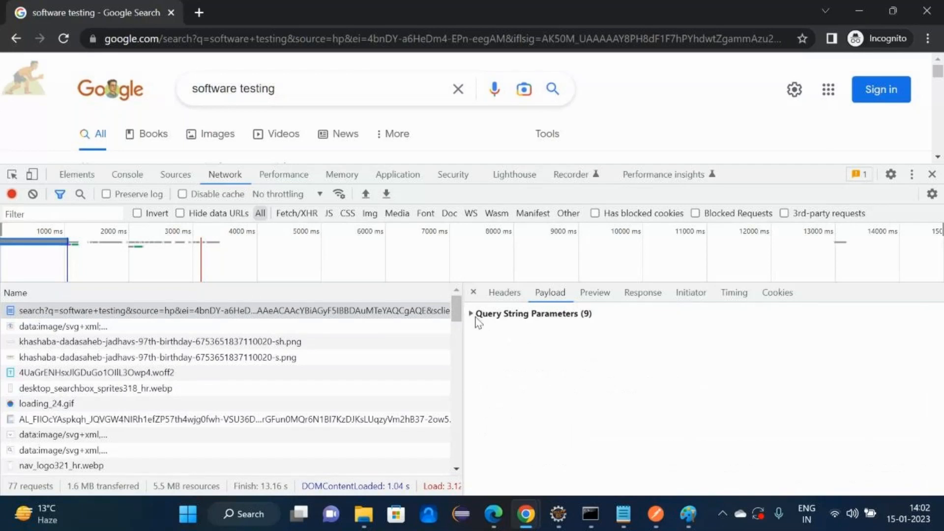
click(471, 315)
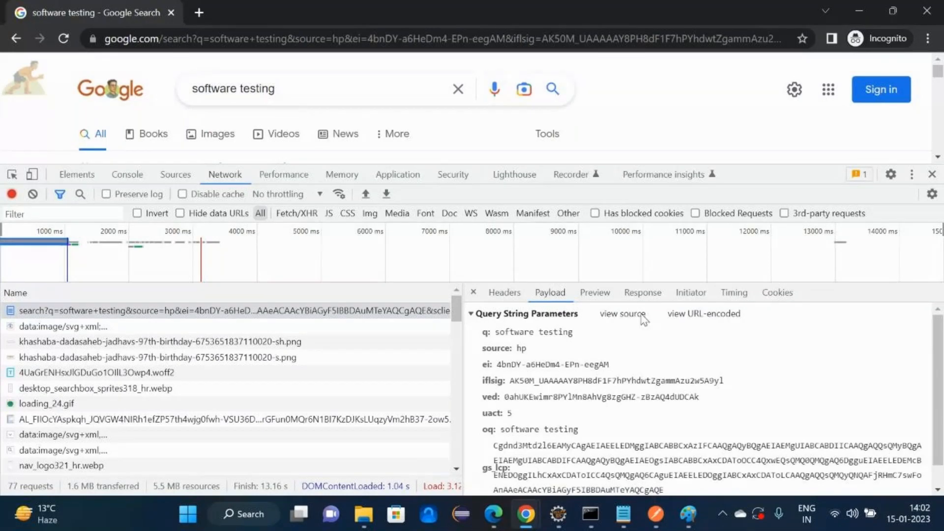
- Check the Request URL, GET method and 200 status in Headers, then minimize Chrome
click(505, 301)
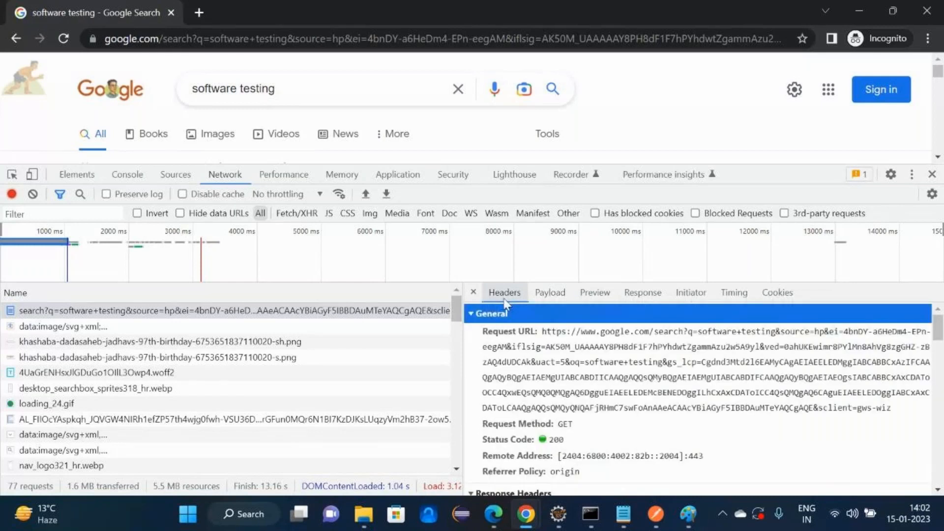
click(543, 337)
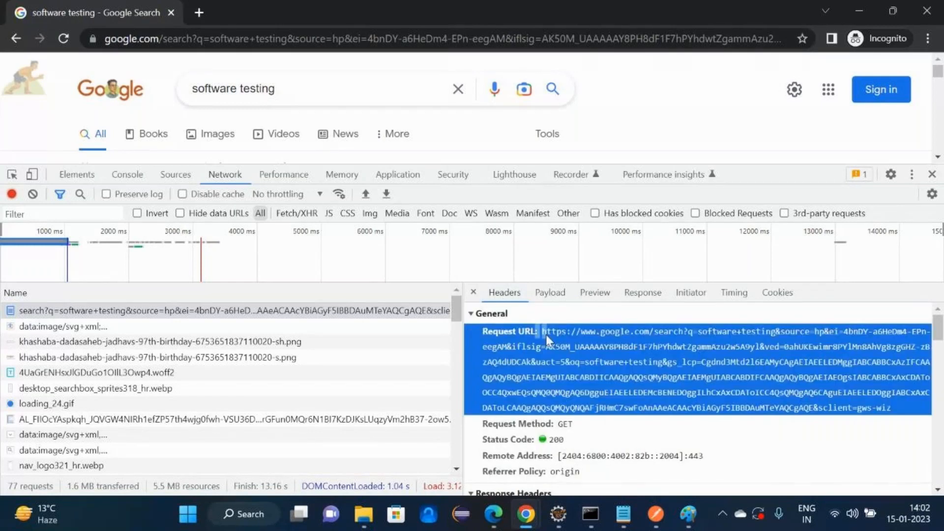
click(564, 429)
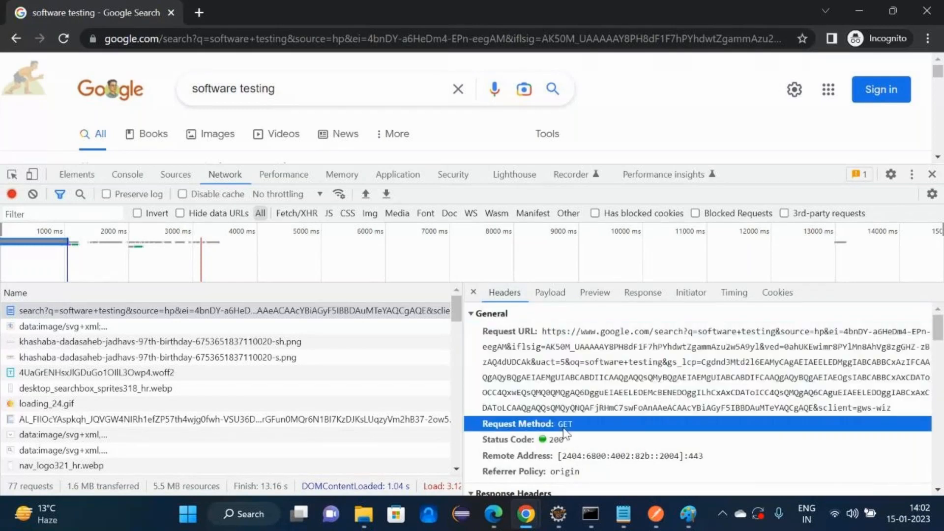
click(536, 440)
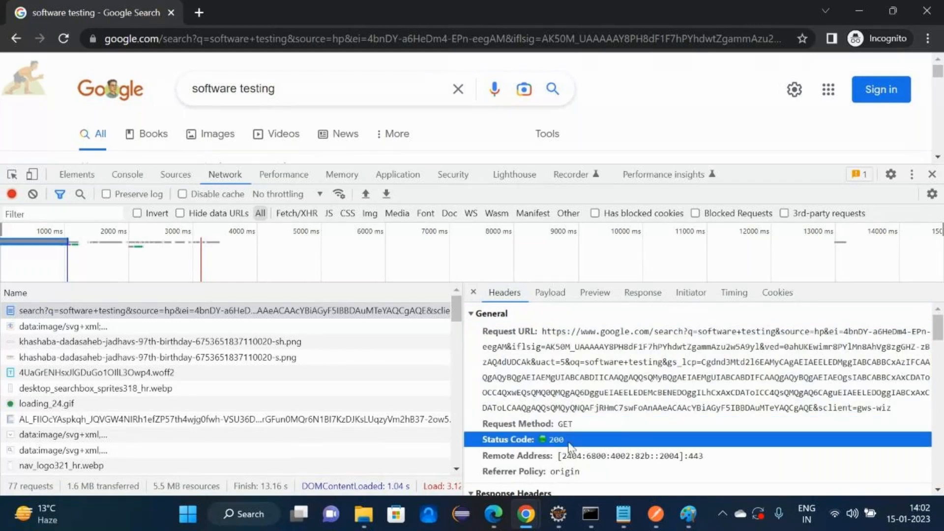
mouse_move(939, 335)
mouse_down()
mouse_move(940, 480)
mouse_move(940, 318)
mouse_up()
click(859, 11)
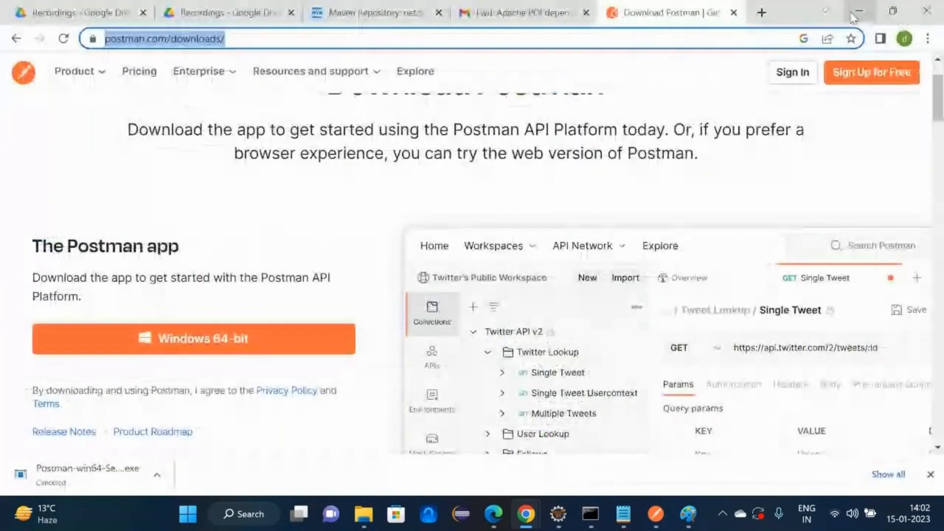